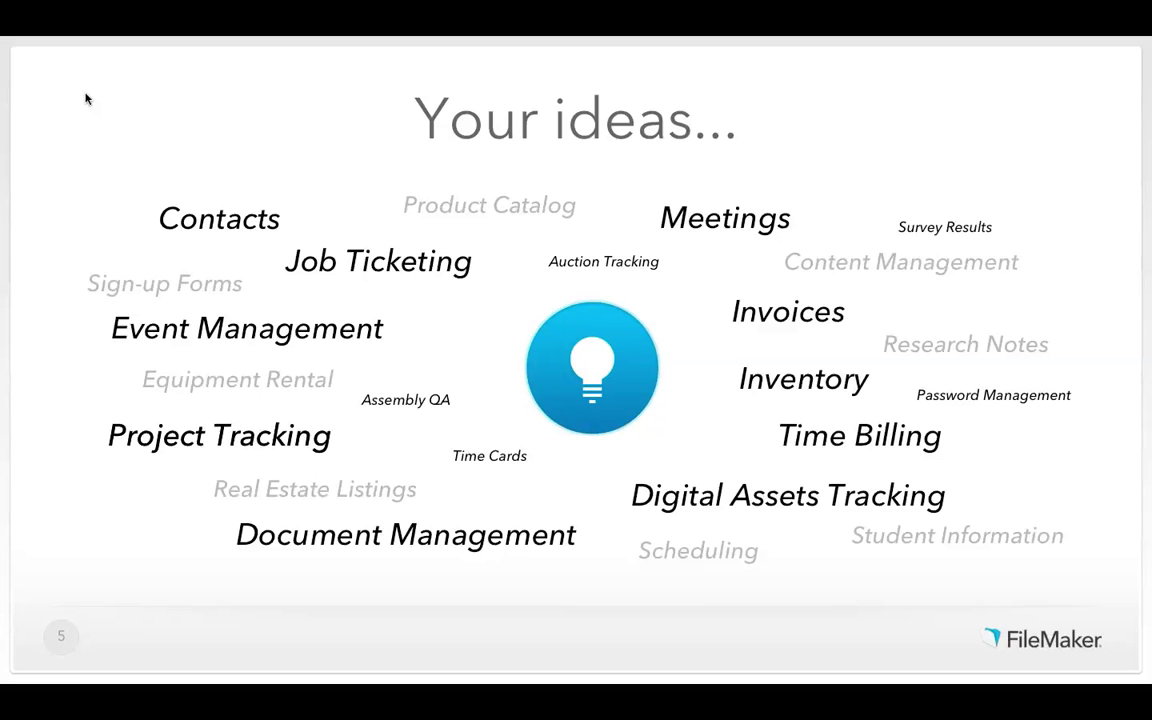
# - Advance the Keynote slideshow from Your ideas to slide 6, Donations Tracking
pyautogui.press('Right')
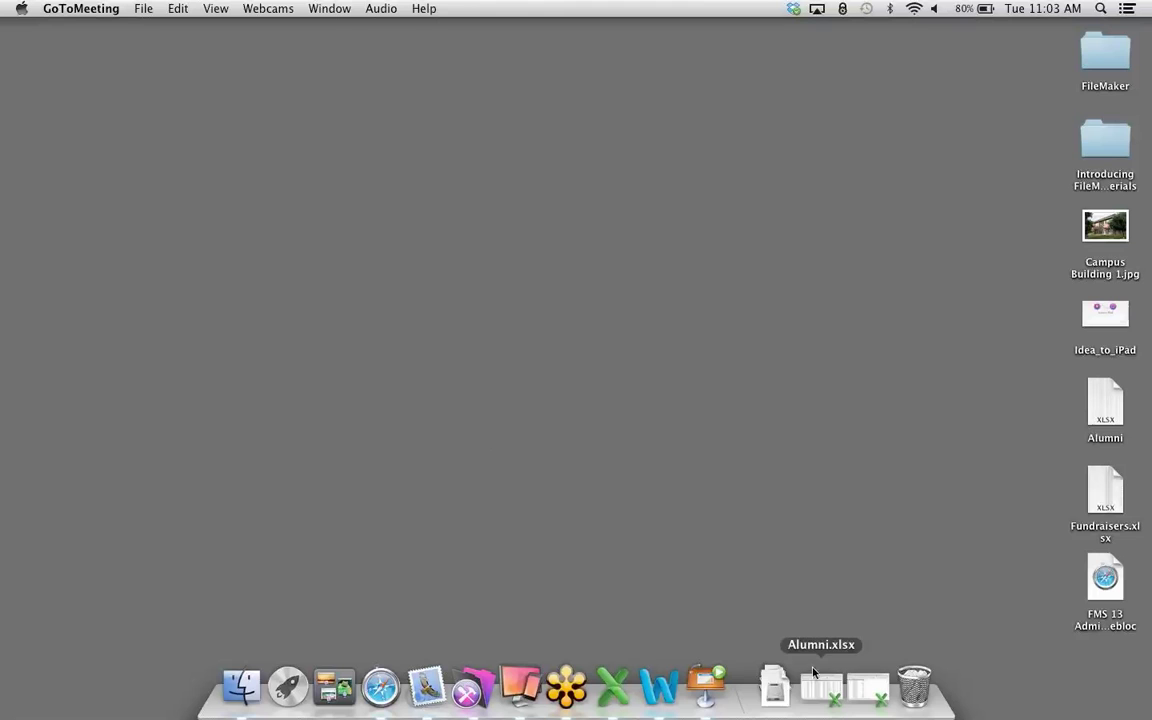
# - Restore Alumni.xlsx, then bring up Fundraisers.xlsx with its Contact ID, Amount and Fundraiser columns
pyautogui.click(820, 685)
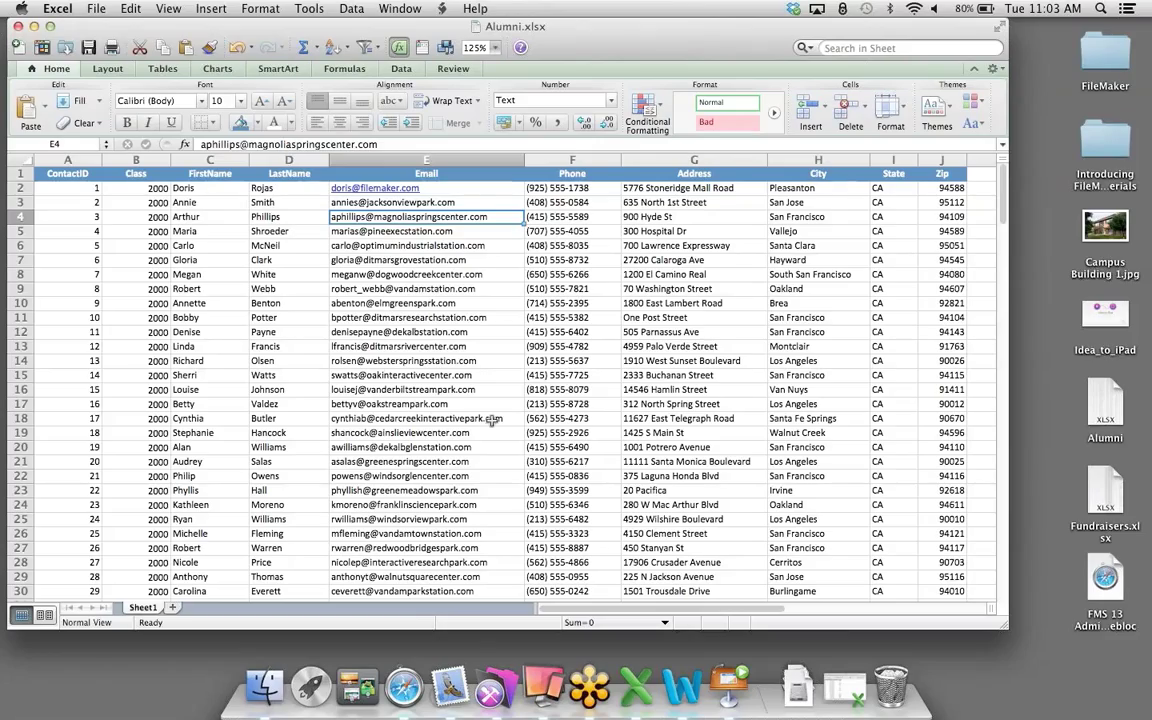
pyautogui.scroll(-10, 228, 334)
pyautogui.scroll(3, 228, 334)
pyautogui.scroll(7, 228, 334)
pyautogui.click(846, 683)
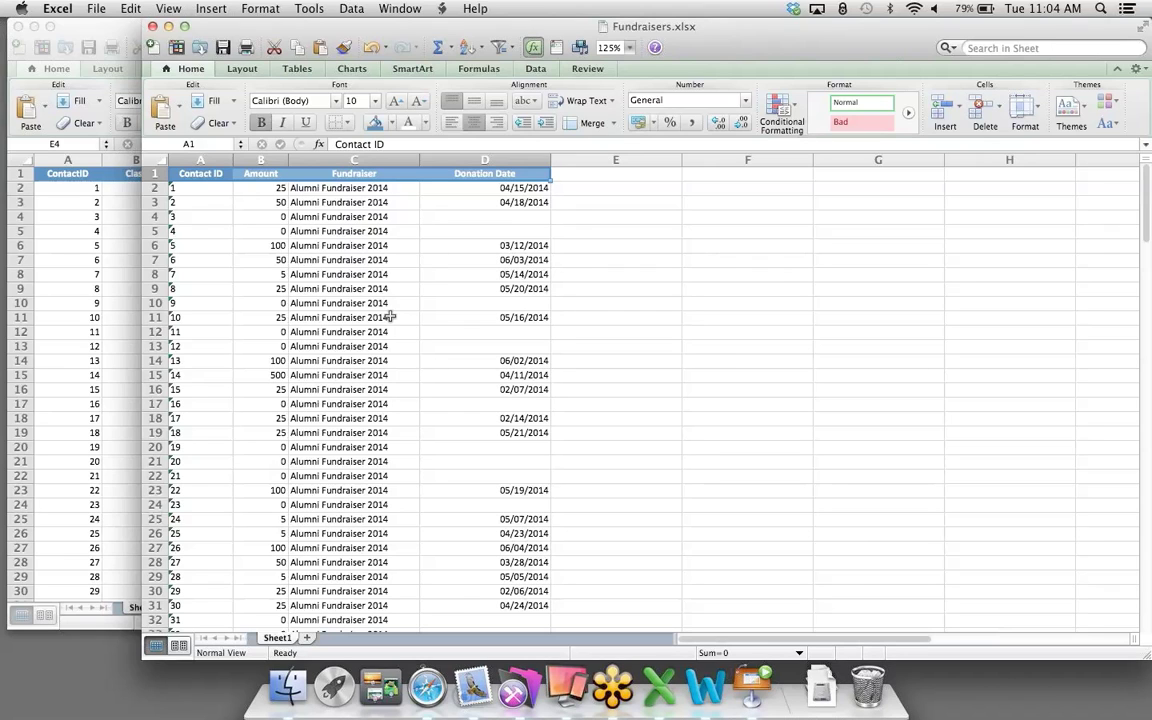
# - Return to the Keynote slideshow on slide 8, Idea to iPad
pyautogui.click(750, 682)
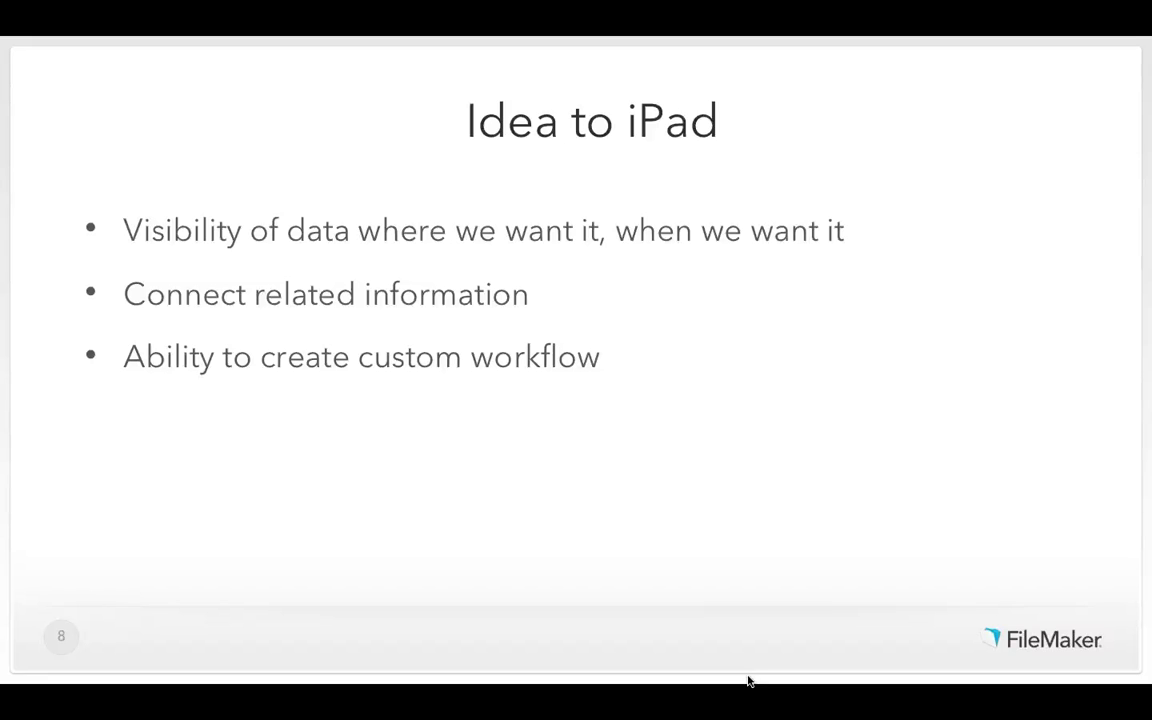
# - Advance one slide, then close Fundraisers.xlsx and Alumni.xlsx without saving
pyautogui.press('Right')
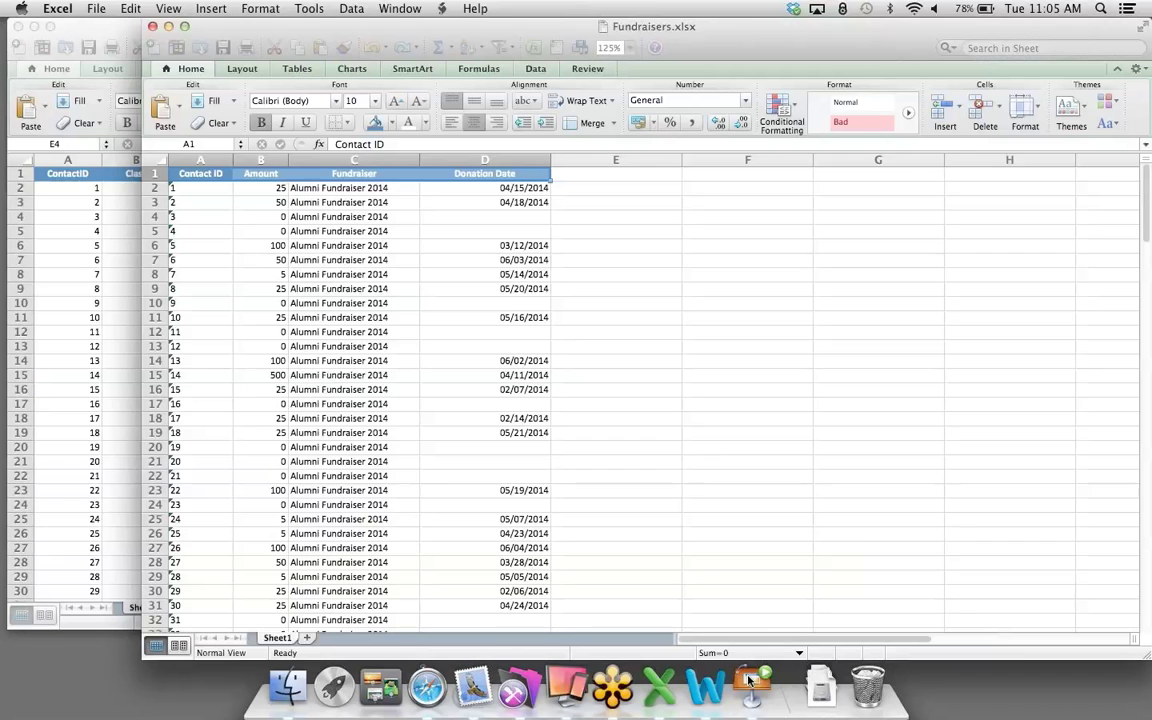
pyautogui.click(152, 26)
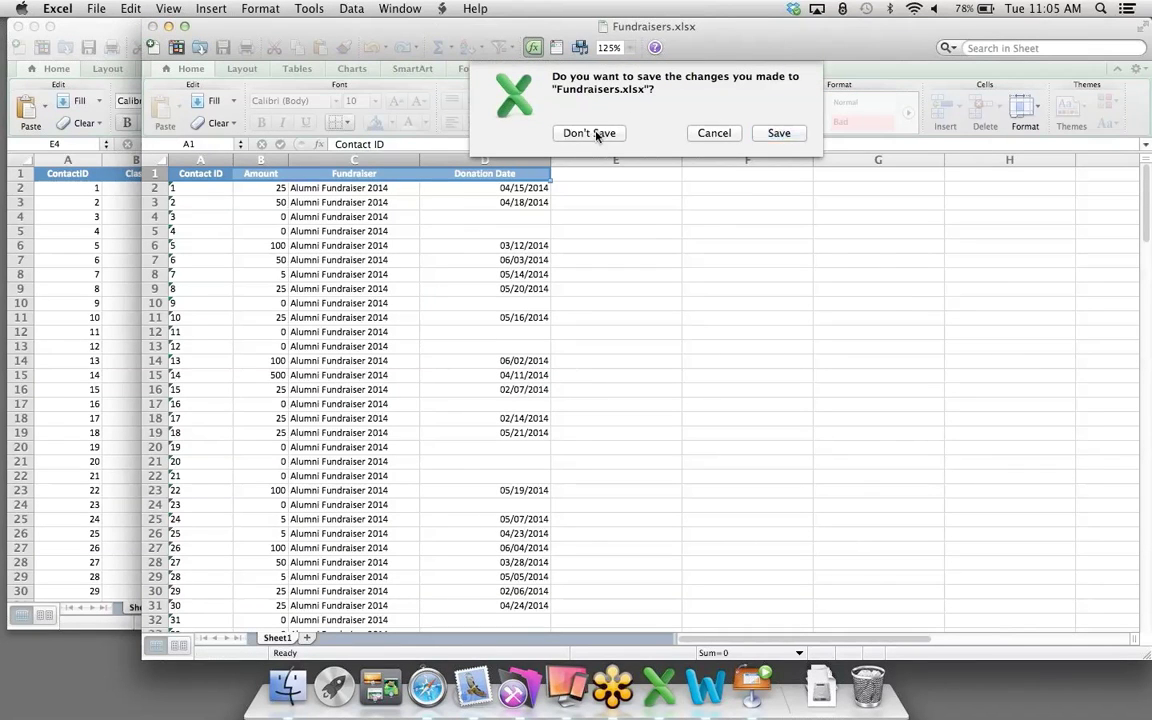
pyautogui.click(592, 133)
pyautogui.click(20, 27)
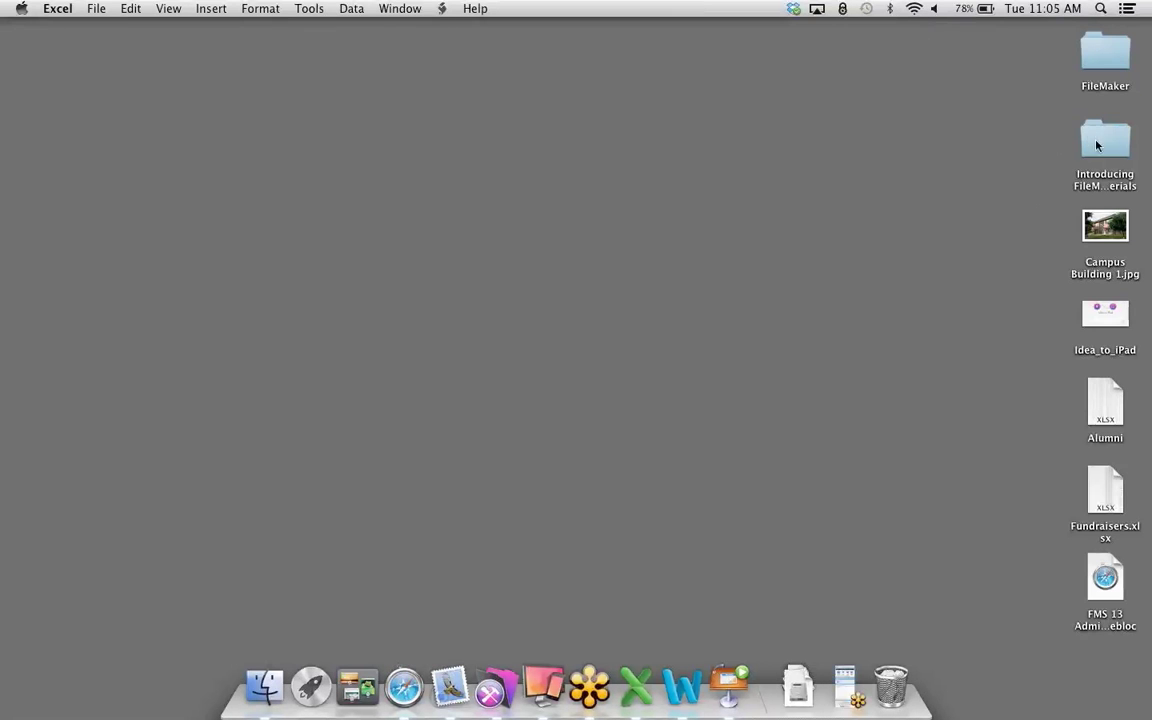
# - Convert Alumni.xlsx into a FileMaker database, using the first row as field names
pyautogui.click(1105, 401)
pyautogui.moveTo(1105, 401); pyautogui.dragTo(497, 684)
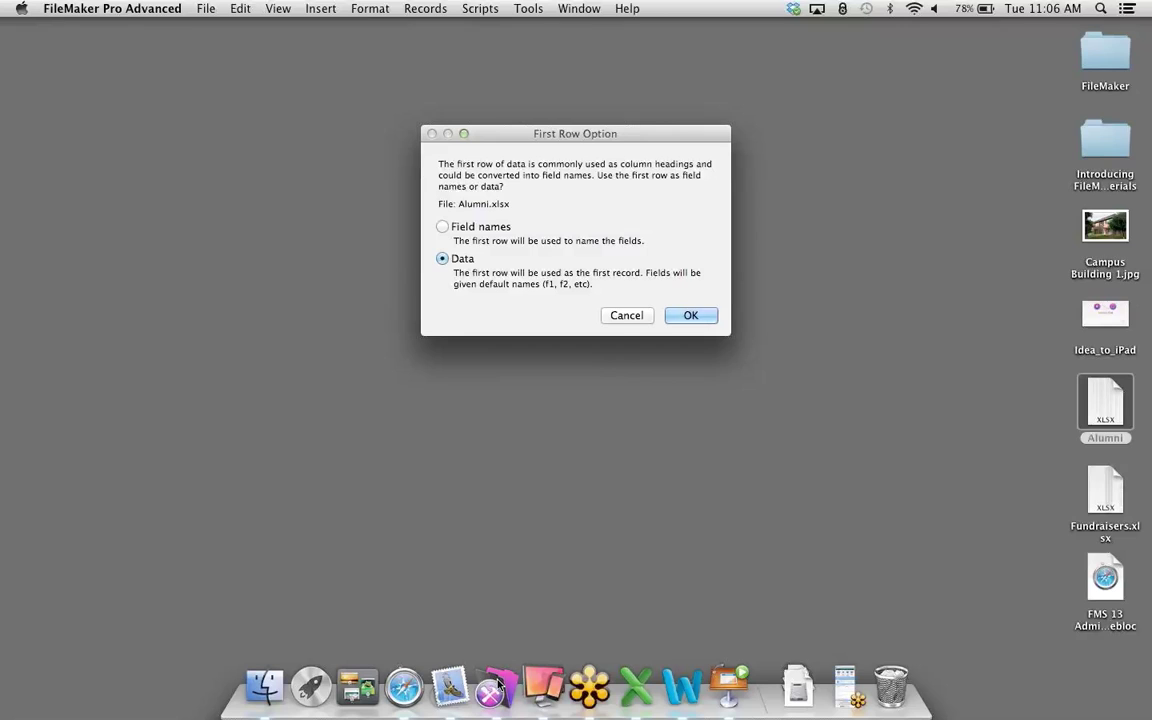
pyautogui.click(442, 228)
pyautogui.click(692, 315)
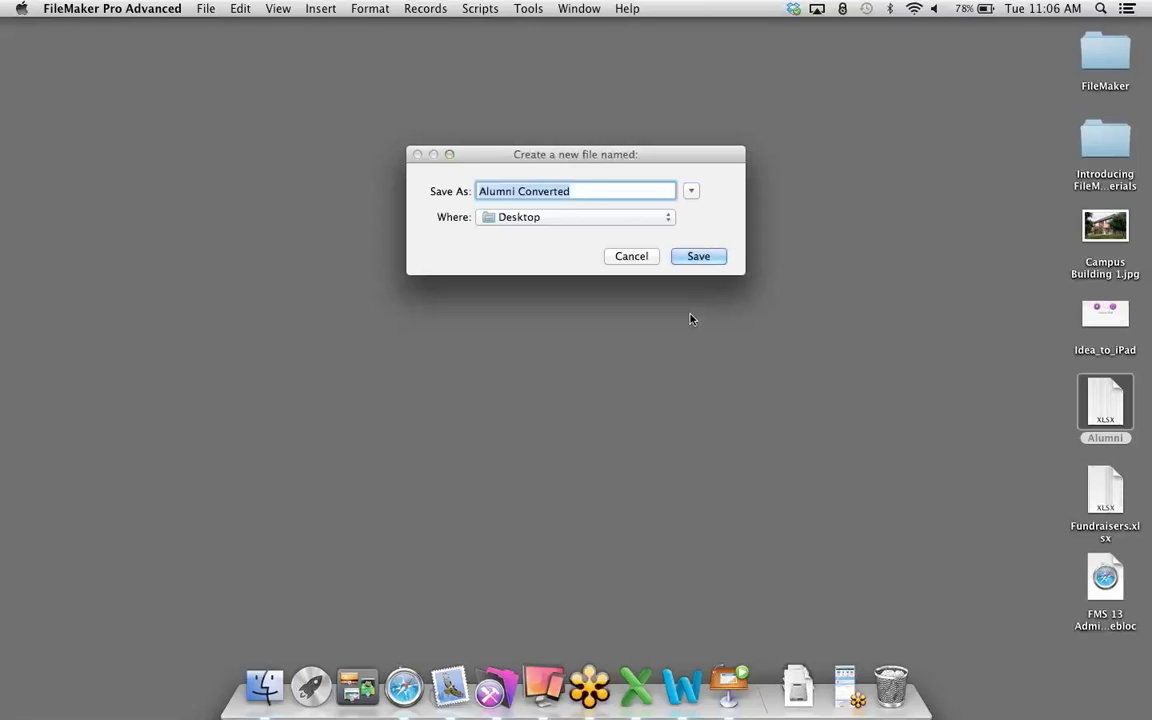
# - Name the new database file Alumni_Manook and save it
pyautogui.doubleClick(574, 191)
pyautogui.press('BackSpace')
pyautogui.press('BackSpace')
pyautogui.write('_Manook')
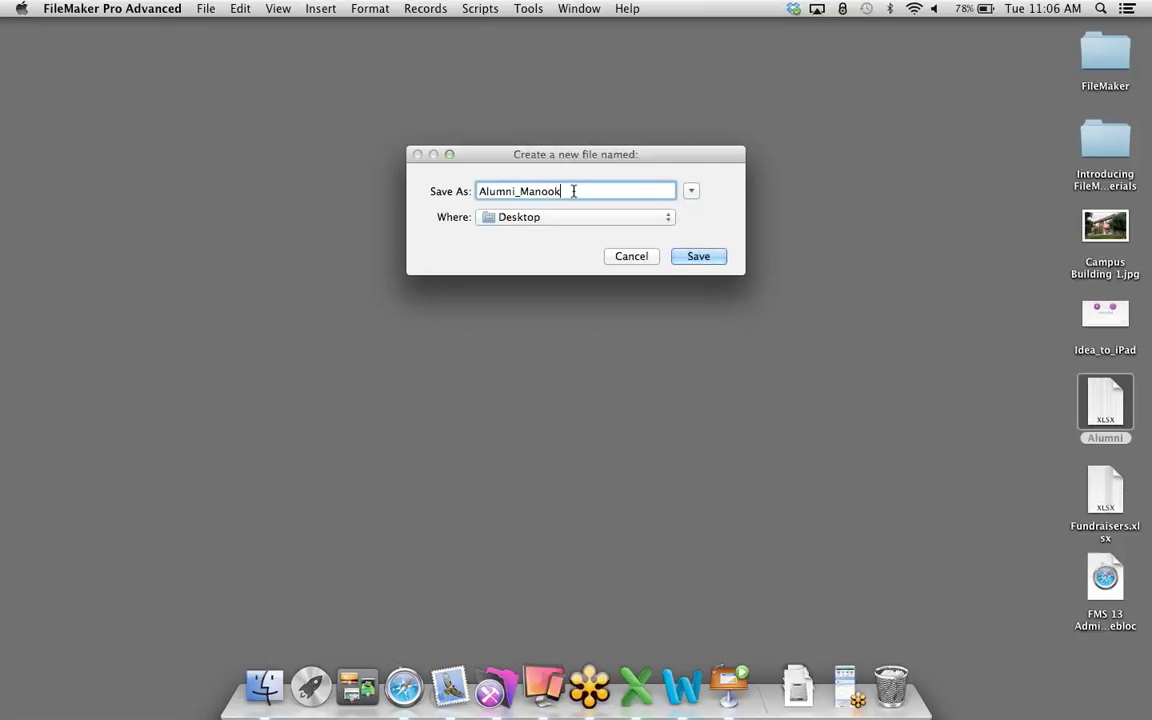
pyautogui.click(698, 256)
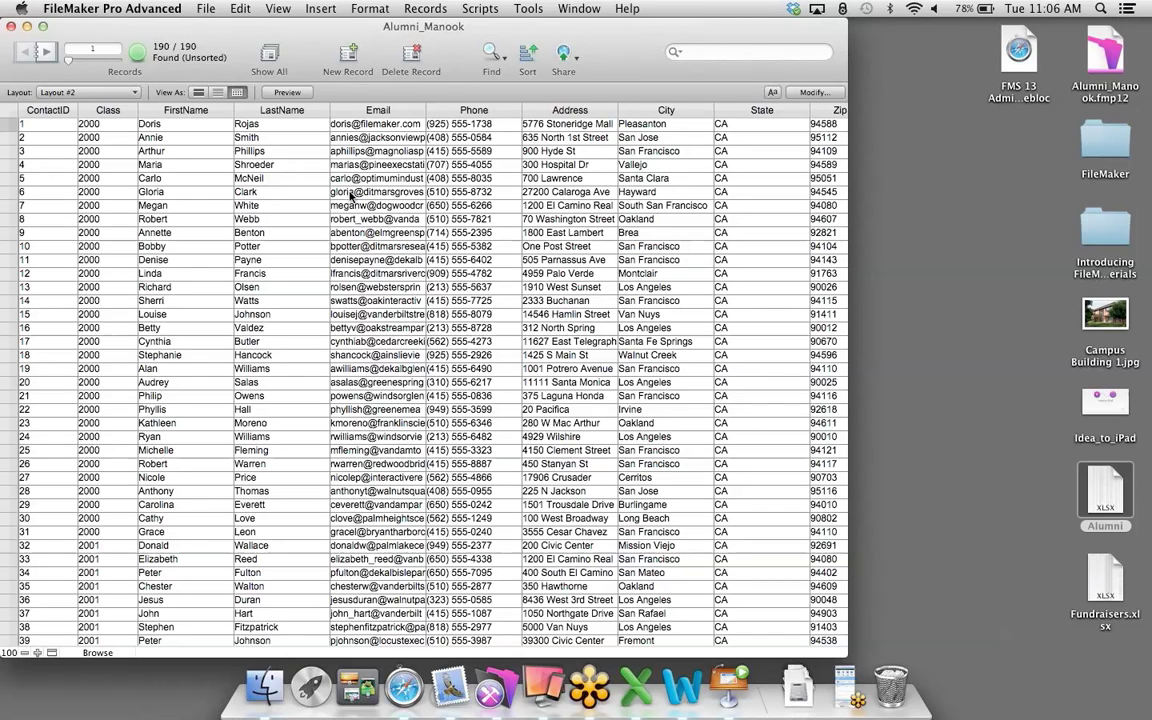
# - Switch to Layout #1, step forward three records, then back two
pyautogui.click(126, 93)
pyautogui.click(117, 80)
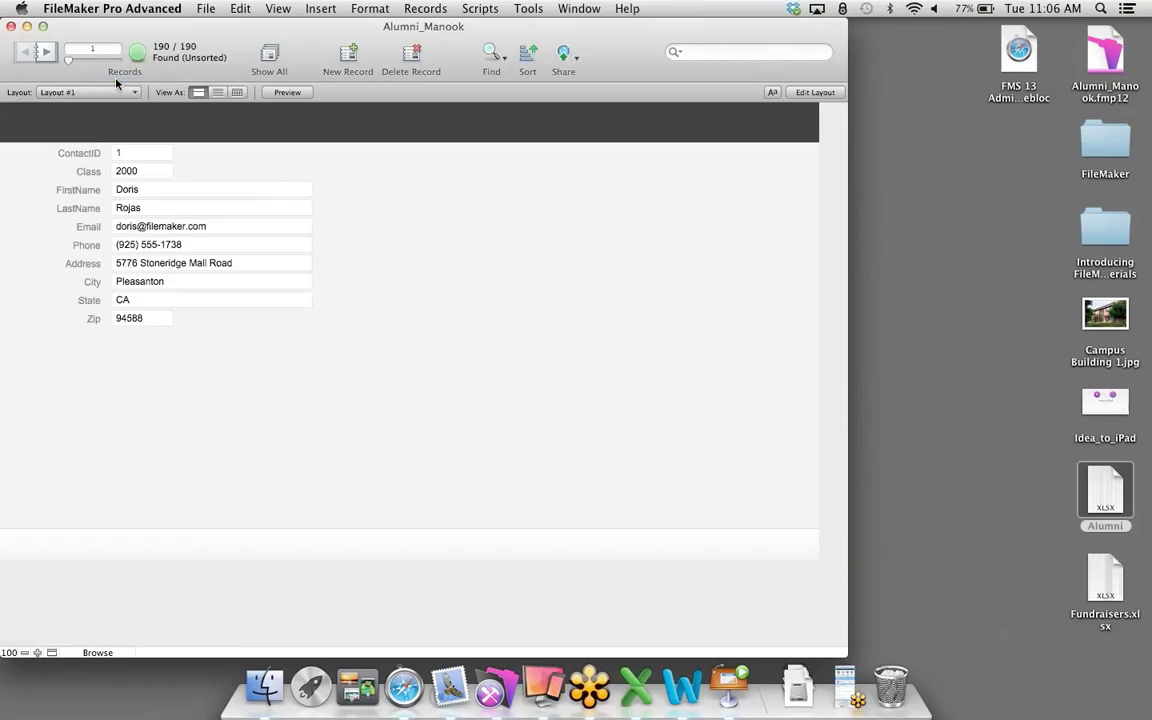
pyautogui.click(46, 52)
pyautogui.click(46, 52)
pyautogui.click(46, 52)
pyautogui.click(46, 52)
pyautogui.click(28, 52)
pyautogui.click(28, 52)
pyautogui.click(28, 52)
pyautogui.click(28, 52)
# - Begin uploading the database to FileMaker Server, with My Computer as the host
pyautogui.click(568, 58)
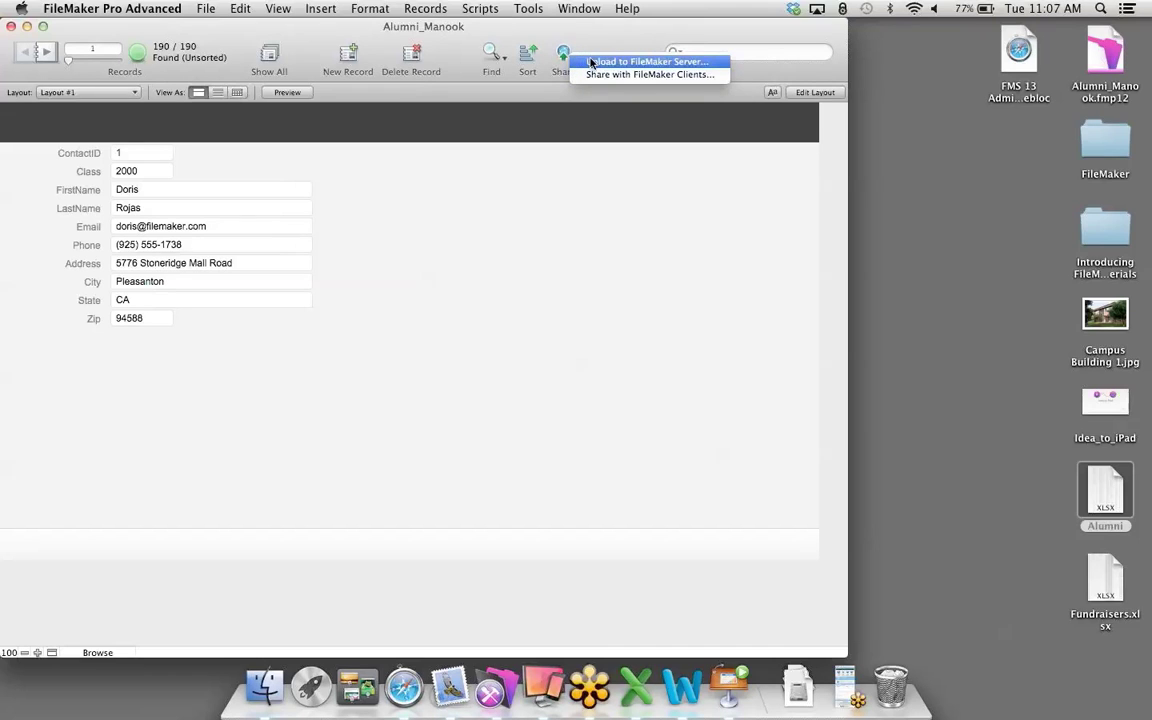
pyautogui.click(591, 63)
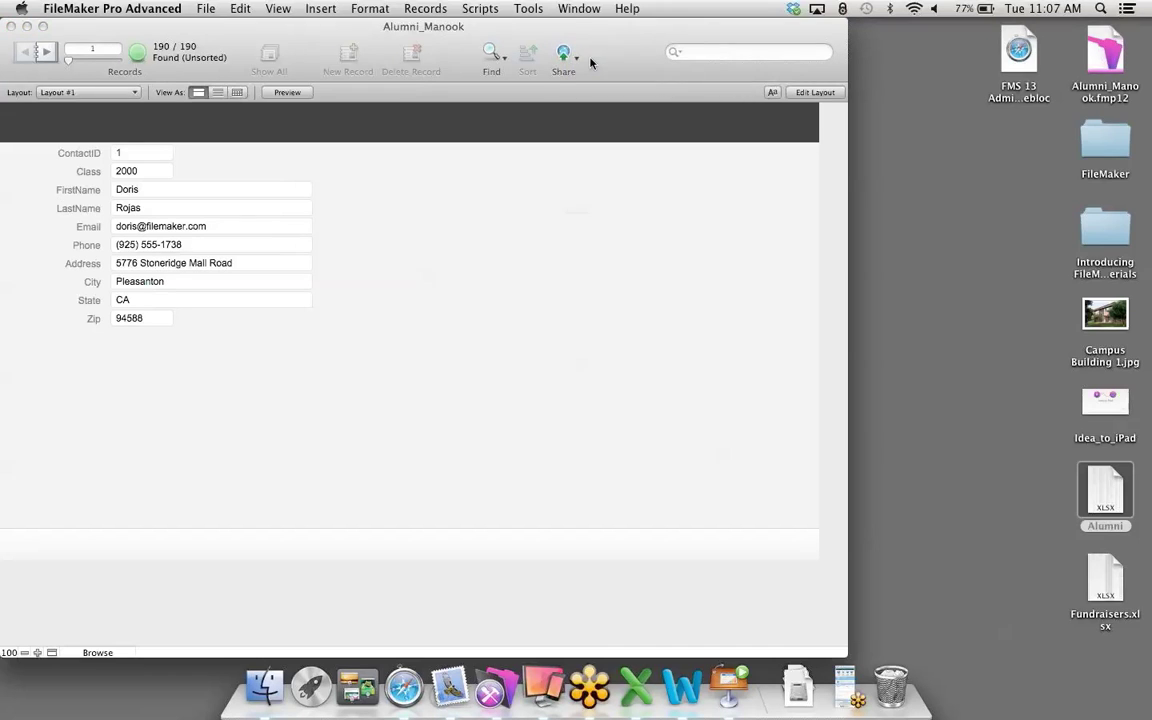
pyautogui.click(617, 247)
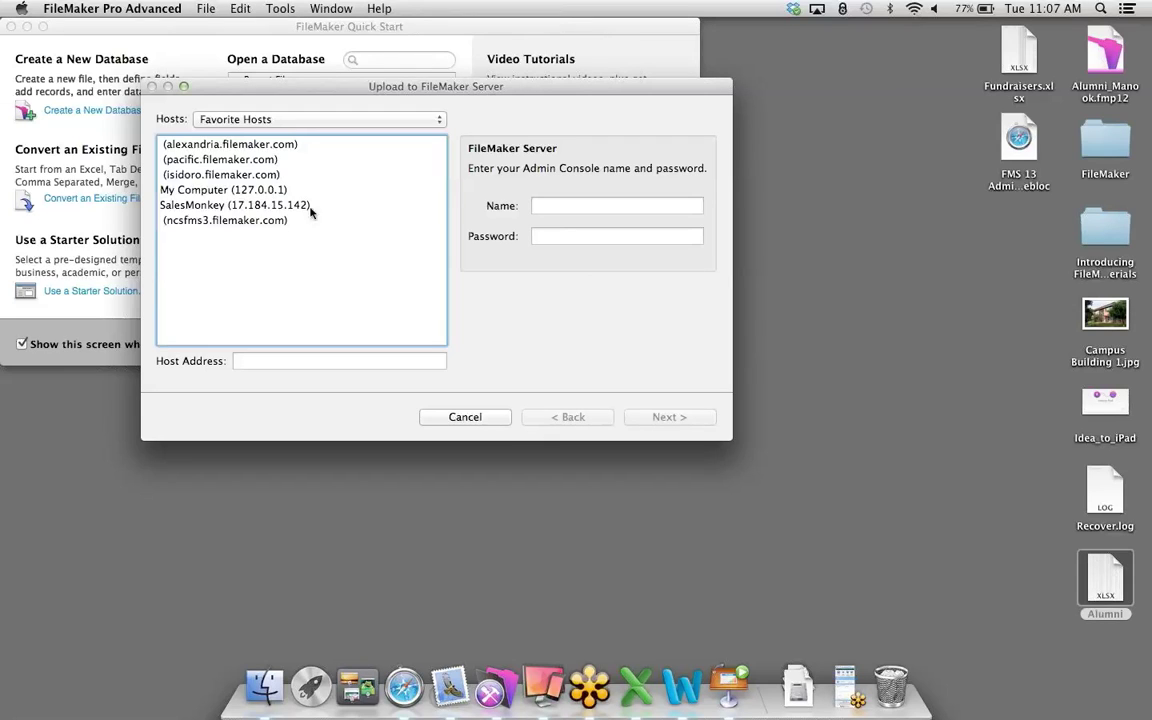
pyautogui.click(264, 192)
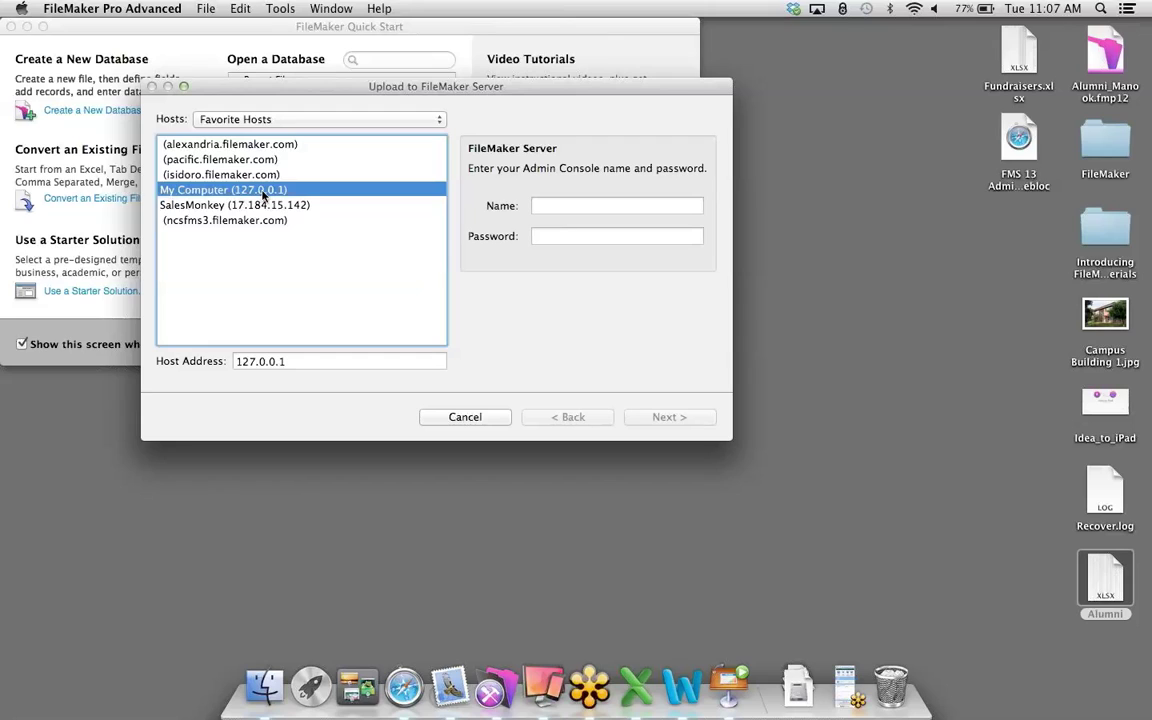
# - Enter the admin console name and password, upload the file, and narrow the reopened window
pyautogui.click(556, 206)
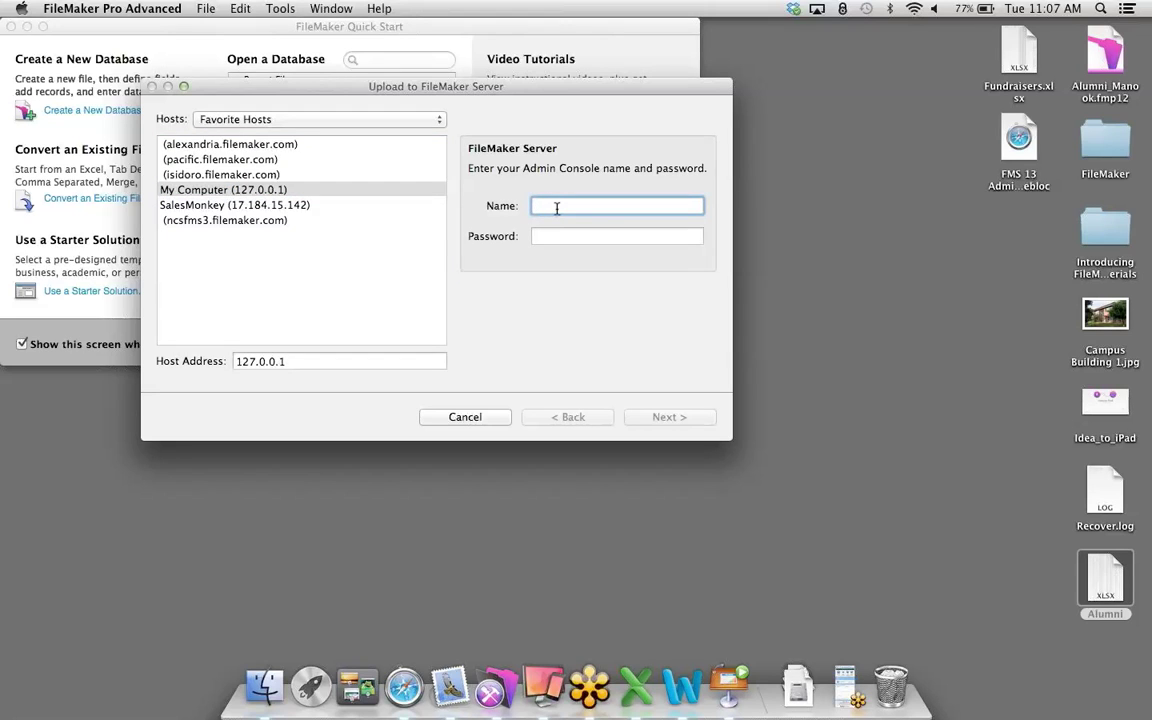
pyautogui.press('Tab')
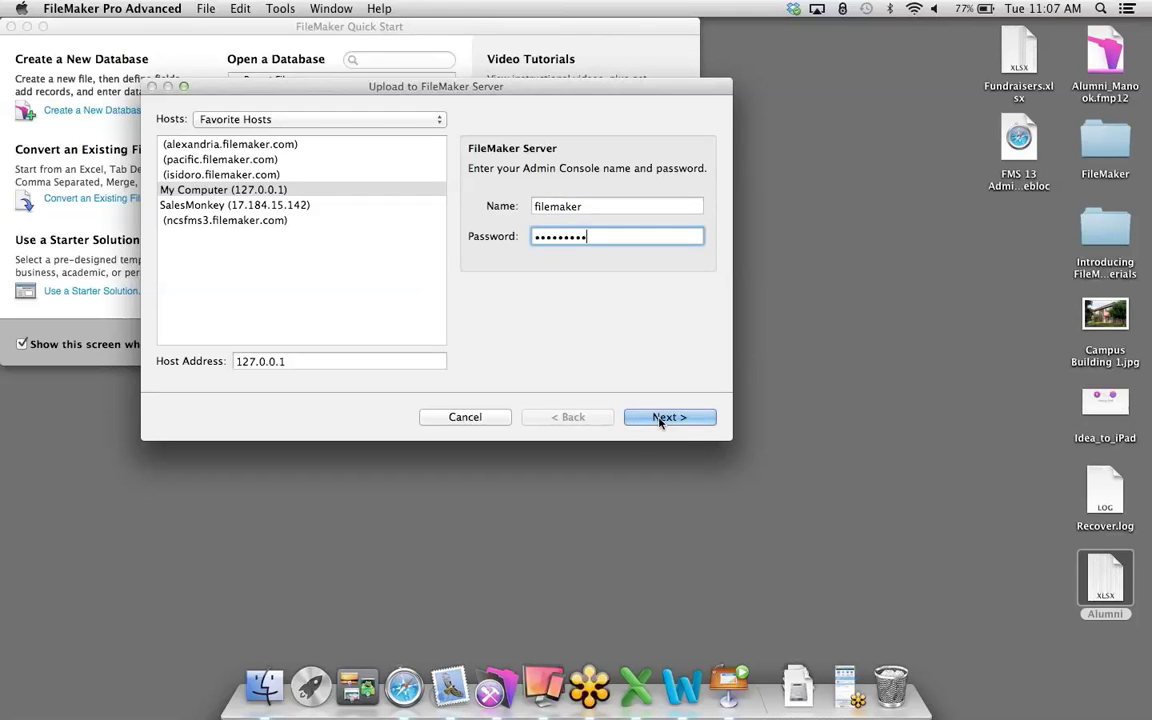
pyautogui.click(663, 417)
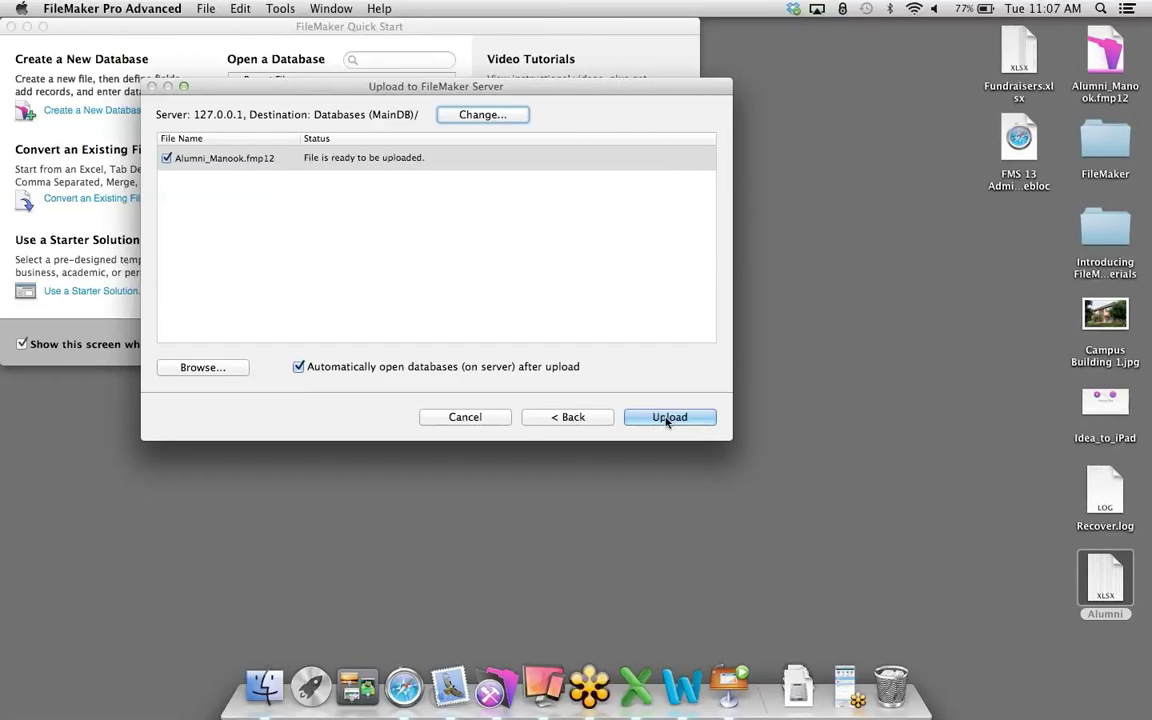
pyautogui.click(666, 421)
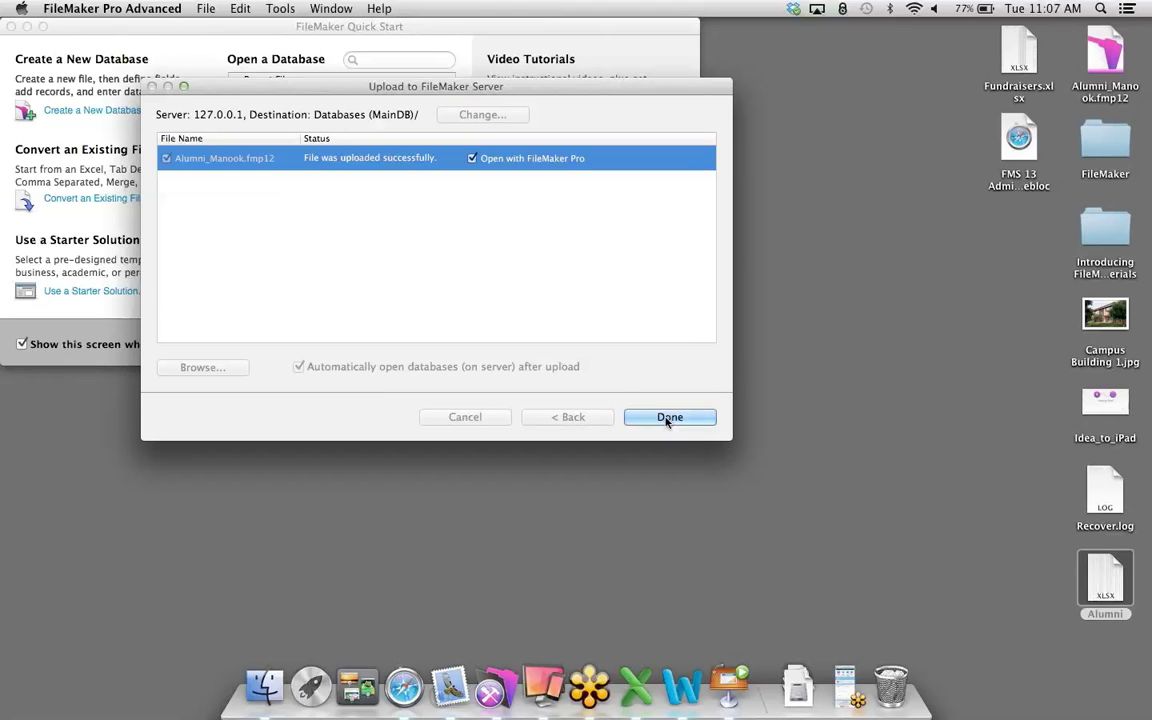
pyautogui.click(666, 418)
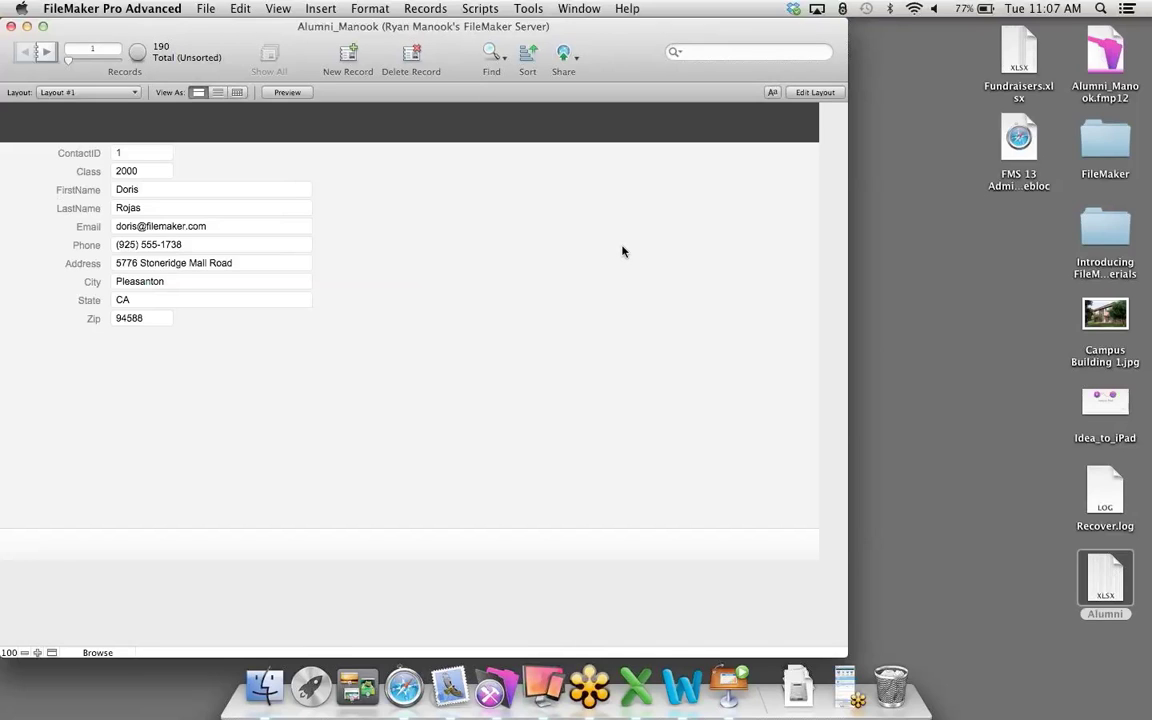
pyautogui.moveTo(847, 300); pyautogui.dragTo(462, 303)
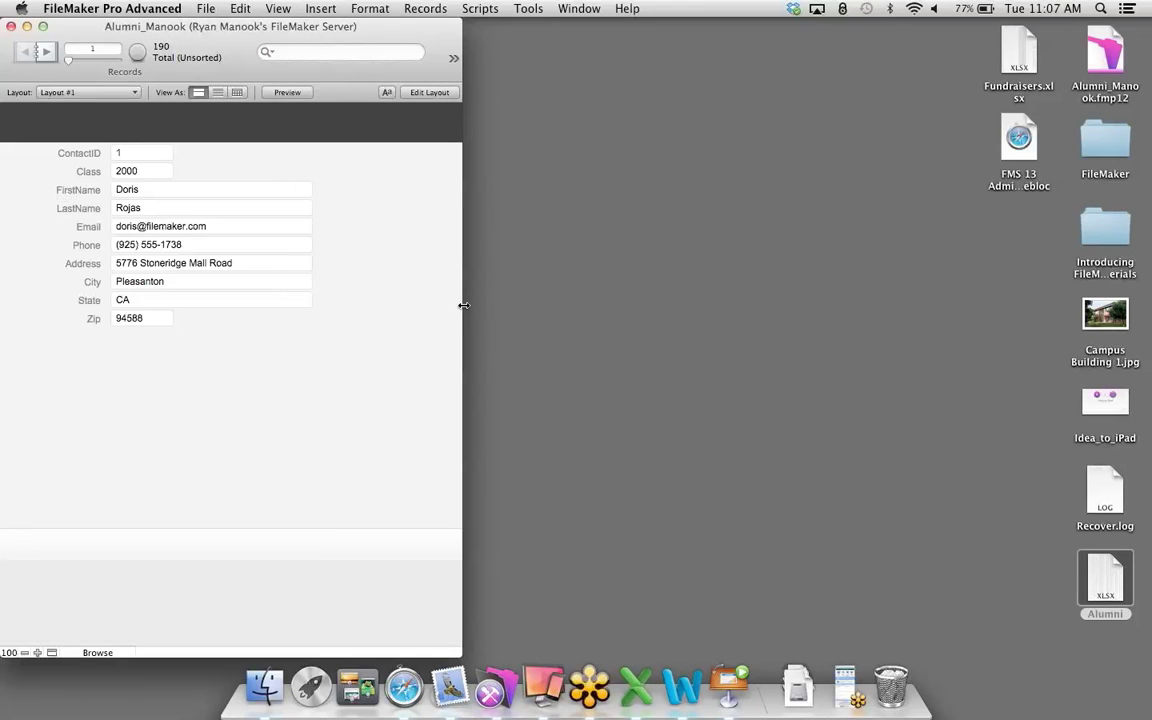
# - Switch to Reflector and move the iPad mirror window up and to the right
pyautogui.click(541, 686)
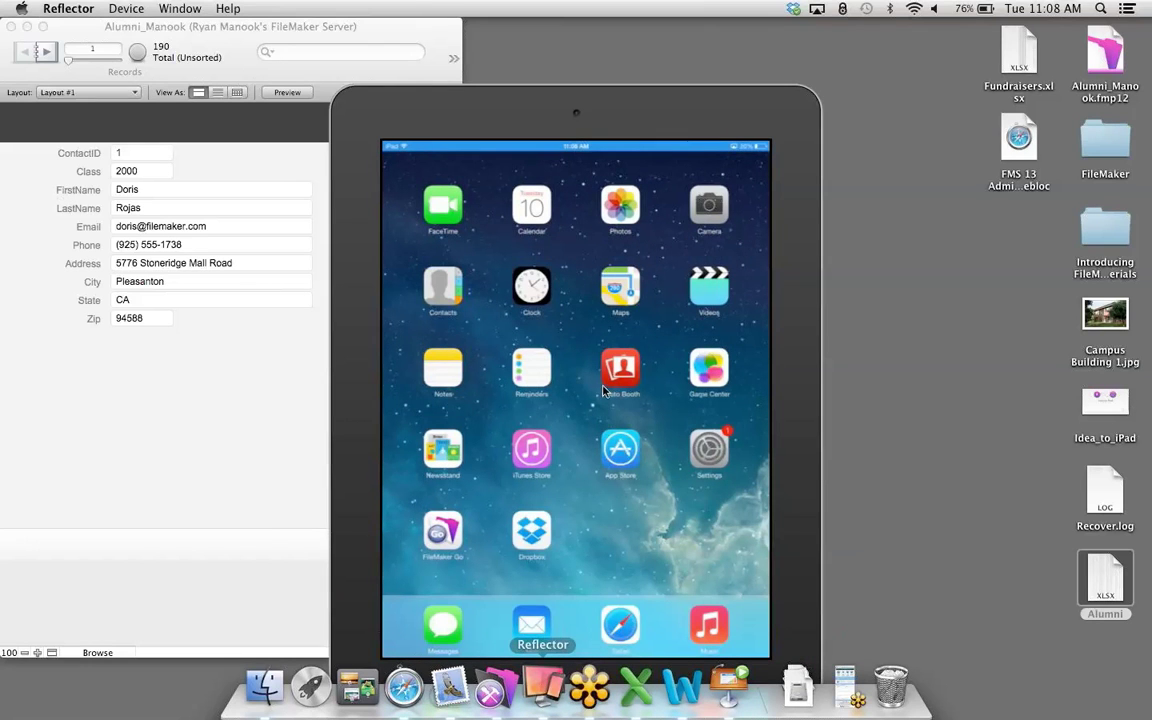
pyautogui.moveTo(539, 104); pyautogui.dragTo(698, 36)
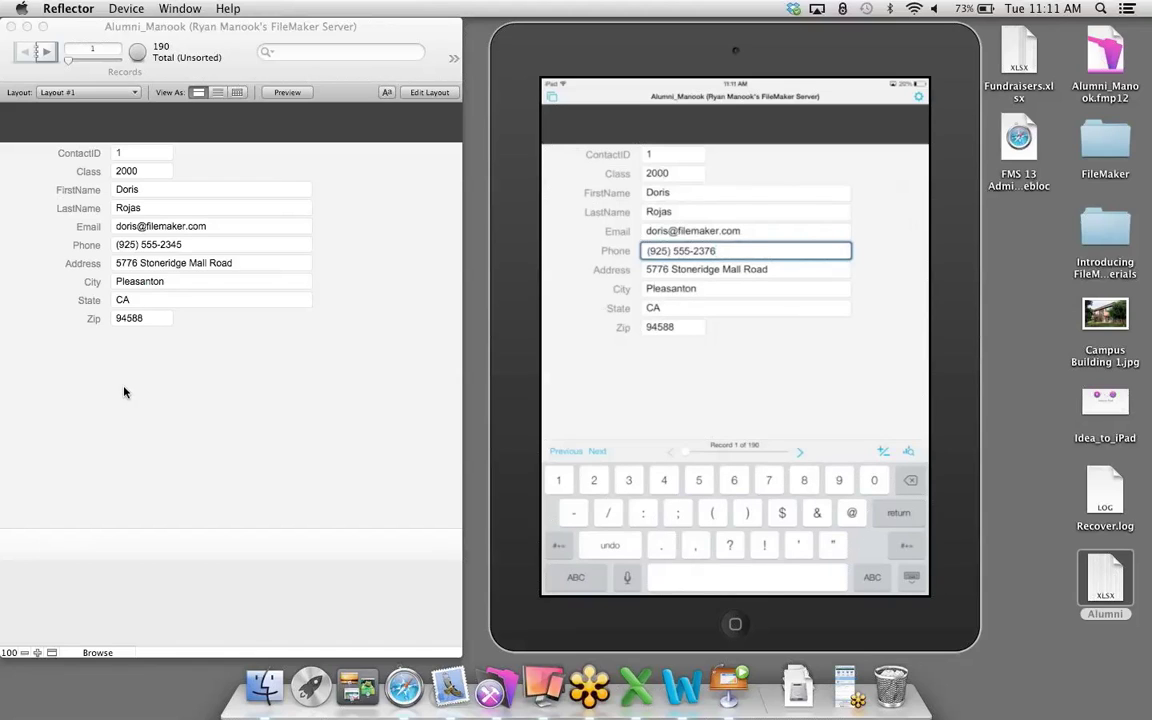
# - Try editing record 1's Email while the iPad holds it, dismiss the in-use warning, return to Keynote
pyautogui.click(211, 229)
pyautogui.click(211, 228)
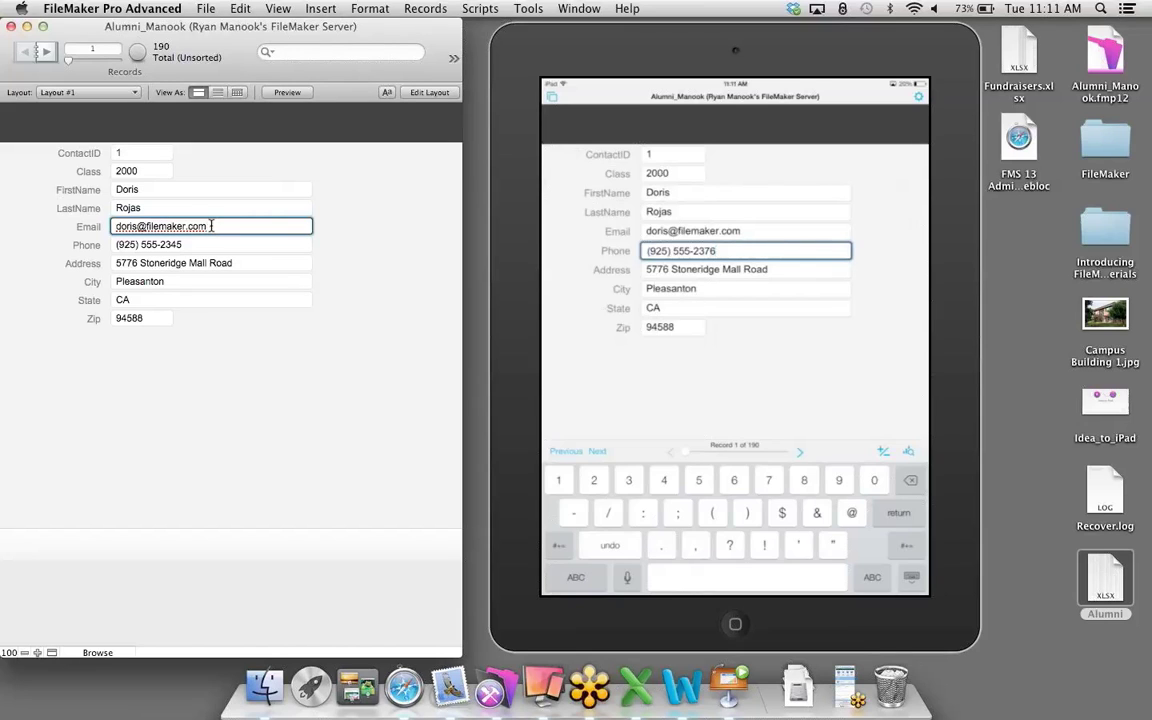
pyautogui.click(211, 226)
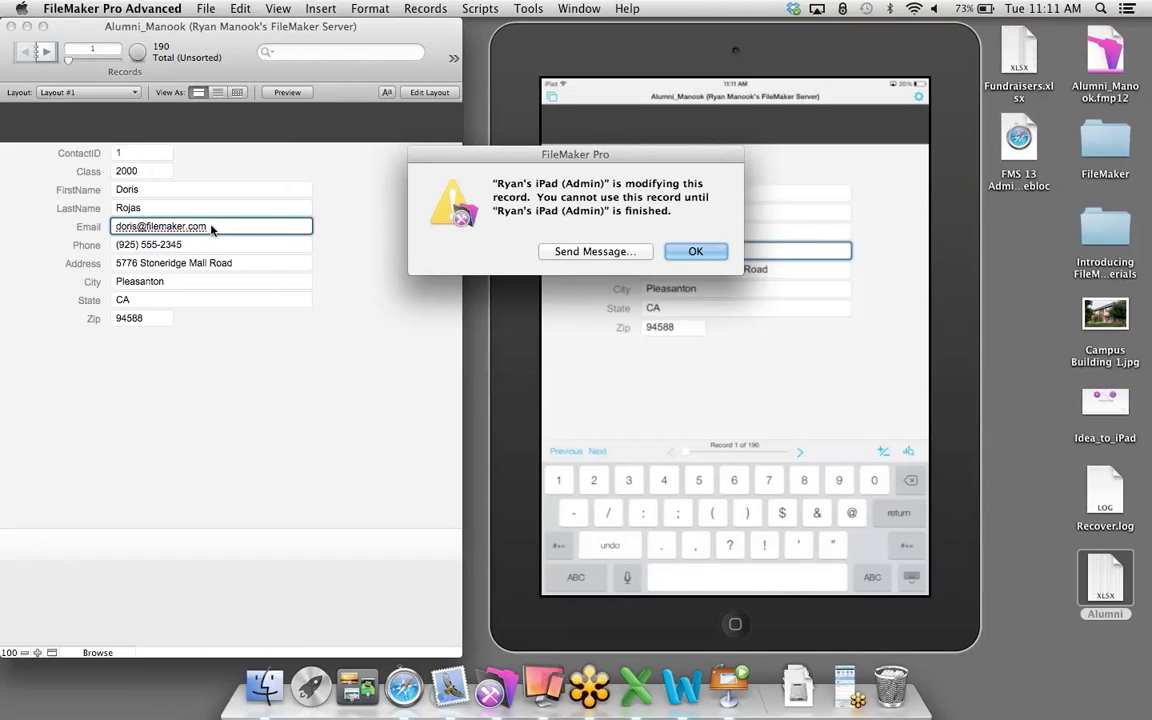
pyautogui.click(686, 255)
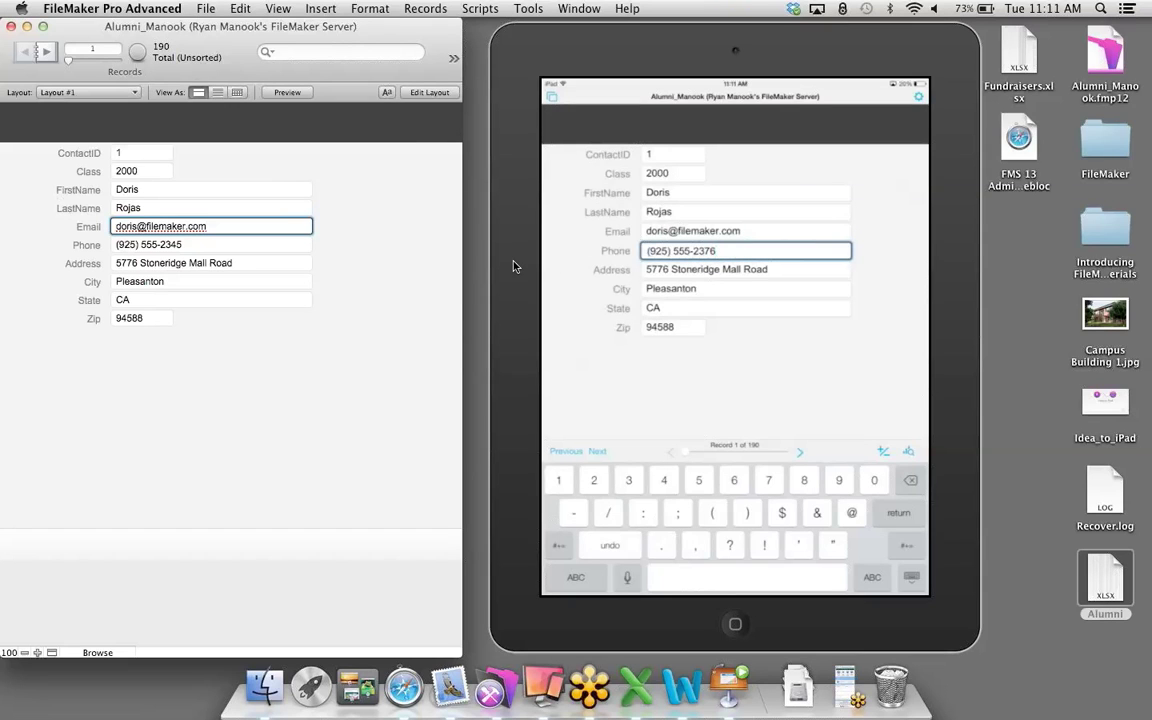
pyautogui.click(390, 248)
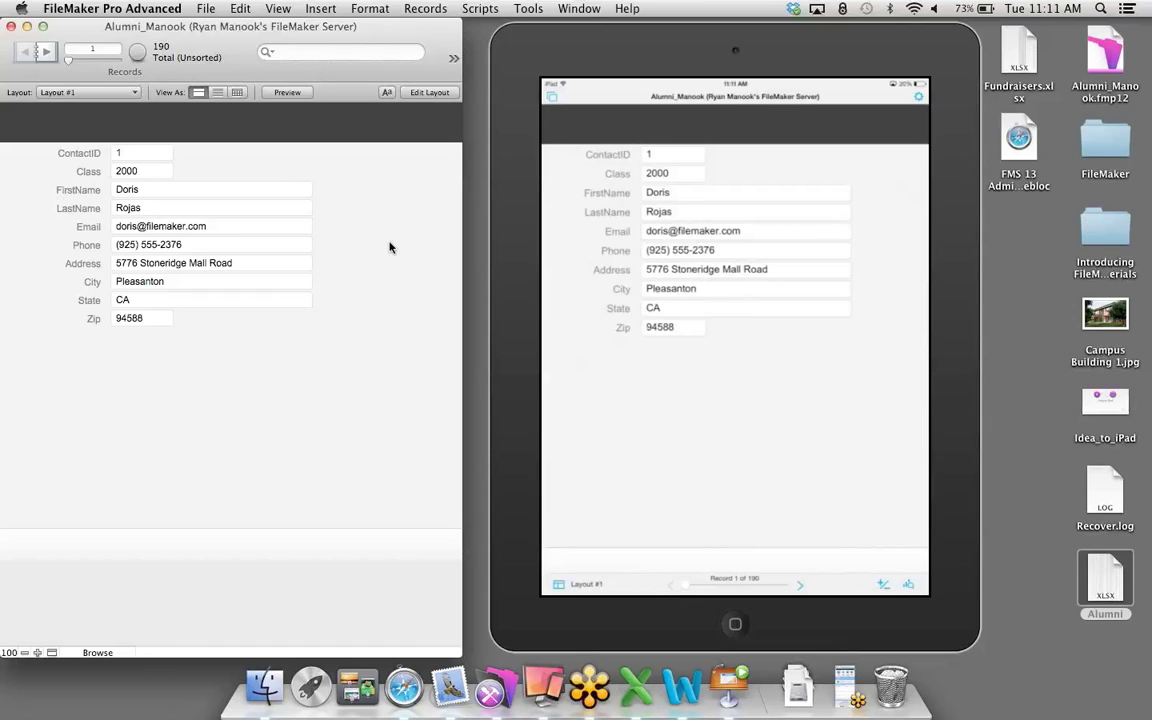
pyautogui.click(724, 678)
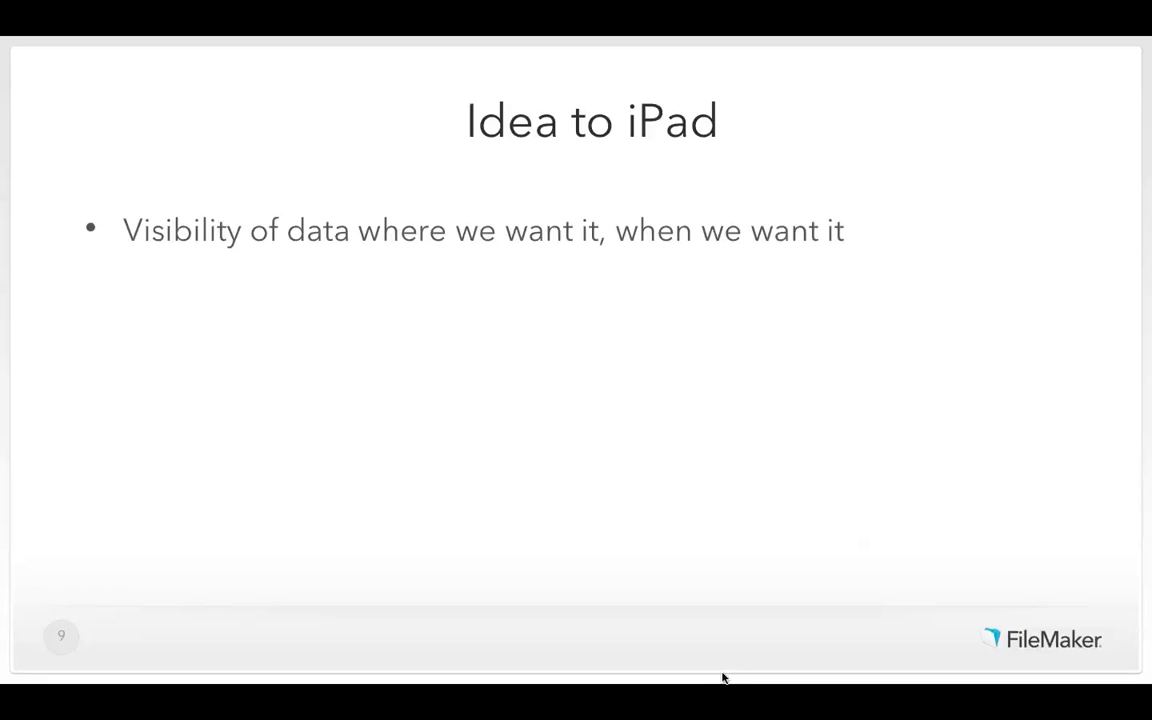
# - Show the Connect related information point, exit and hide Keynote, and right-click Reflector
pyautogui.press('Right')
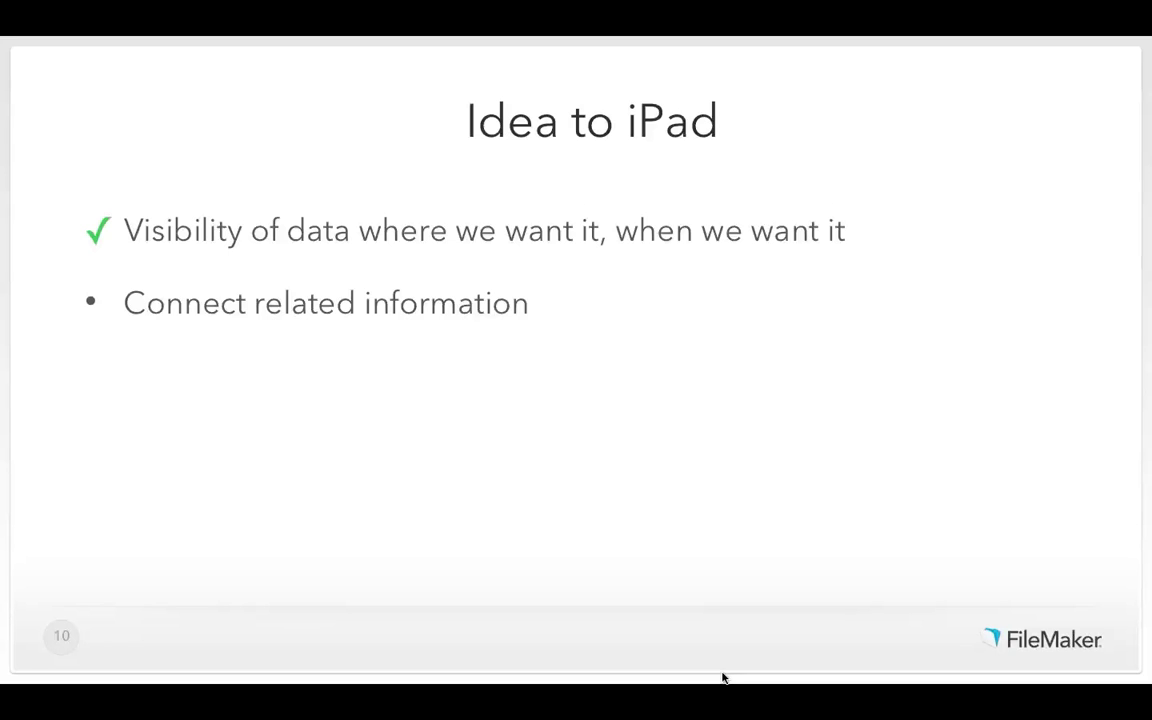
pyautogui.press('Escape')
pyautogui.press('super+h')
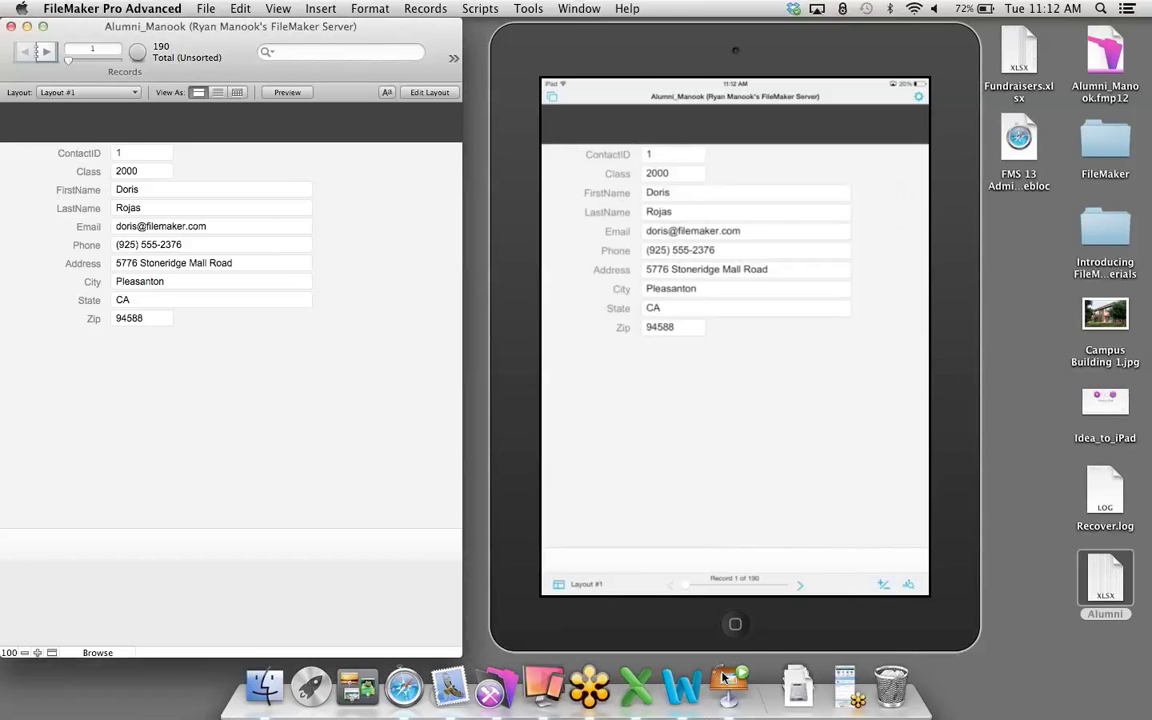
pyautogui.rightClick(548, 688)
# - Quit Reflector and widen the FileMaker window so all record tools show
pyautogui.click(552, 636)
pyautogui.moveTo(463, 647); pyautogui.dragTo(910, 595)
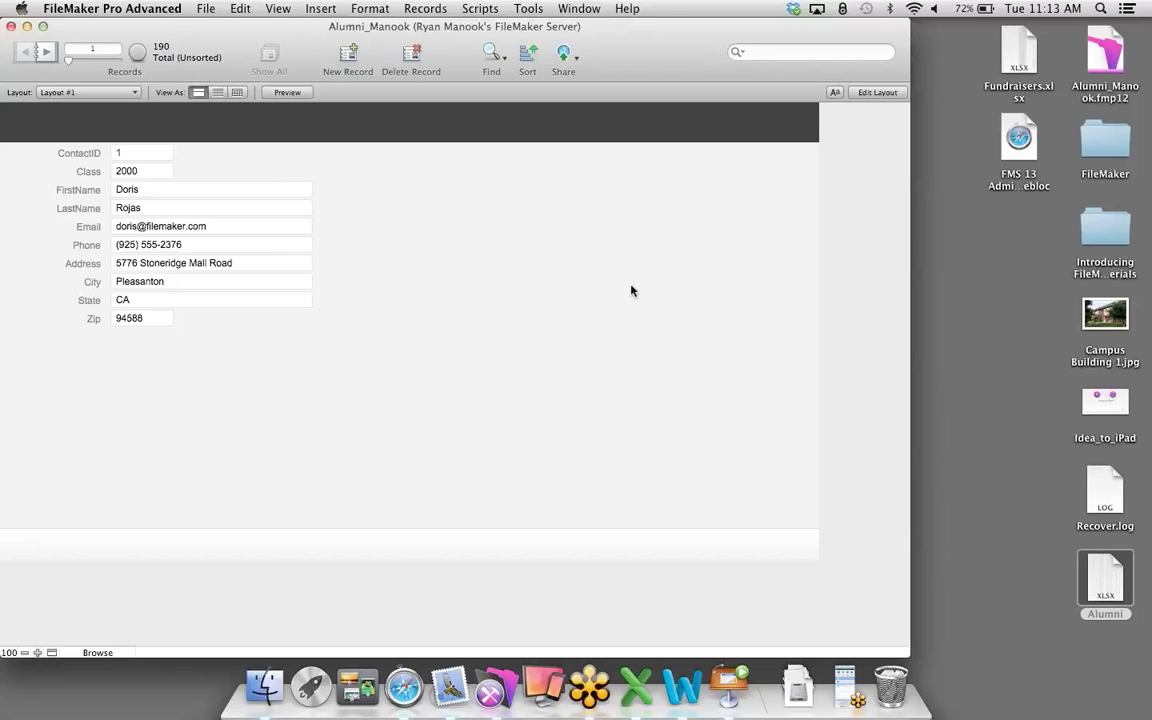
pyautogui.click(205, 8)
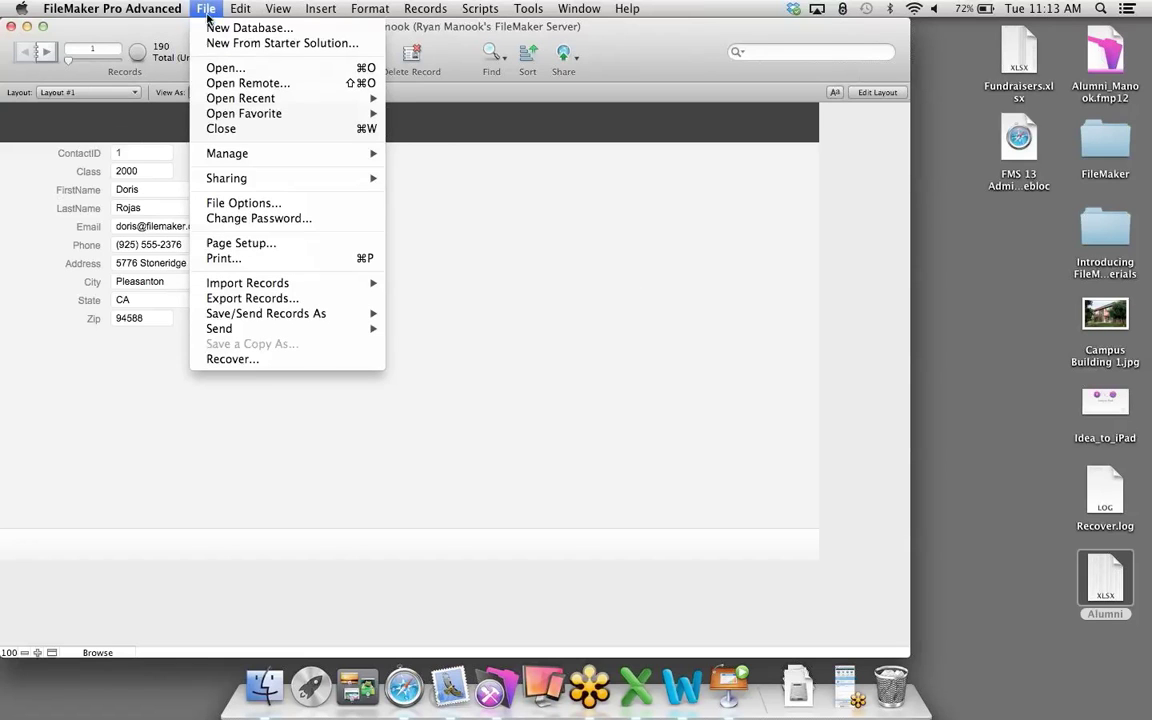
# - Import Fundraisers.xlsx into a new Fundraisers table, treating the first row as field names
pyautogui.moveTo(325, 287)
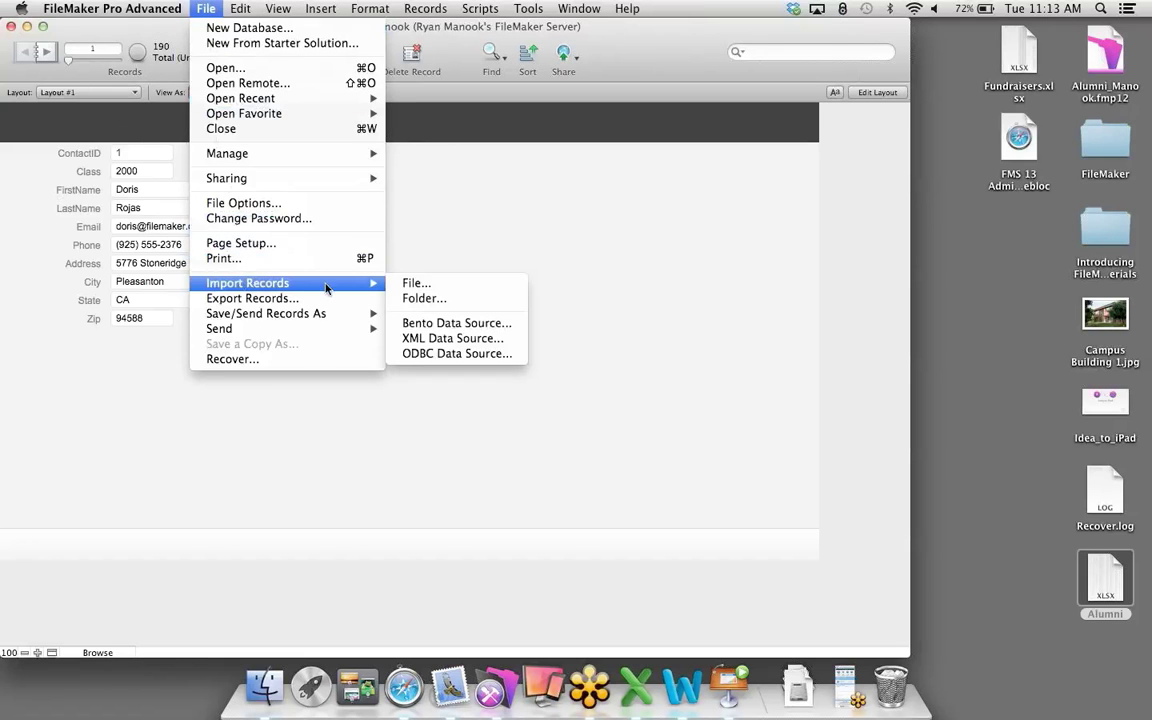
pyautogui.click(418, 285)
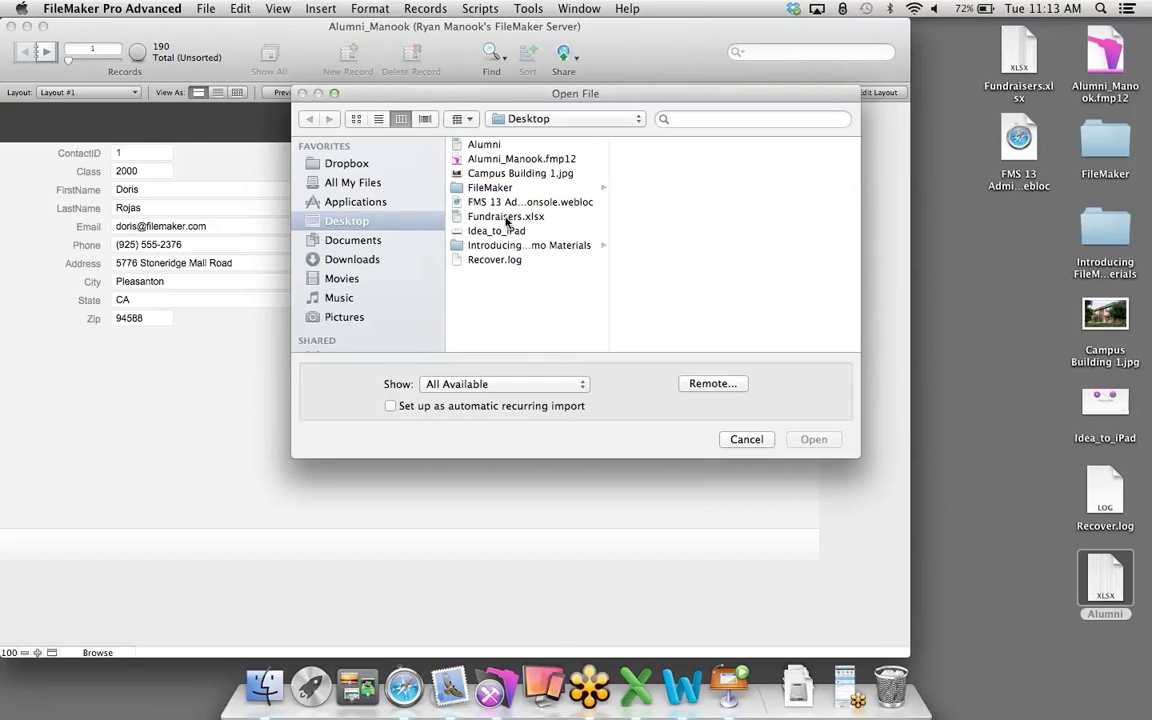
pyautogui.click(507, 219)
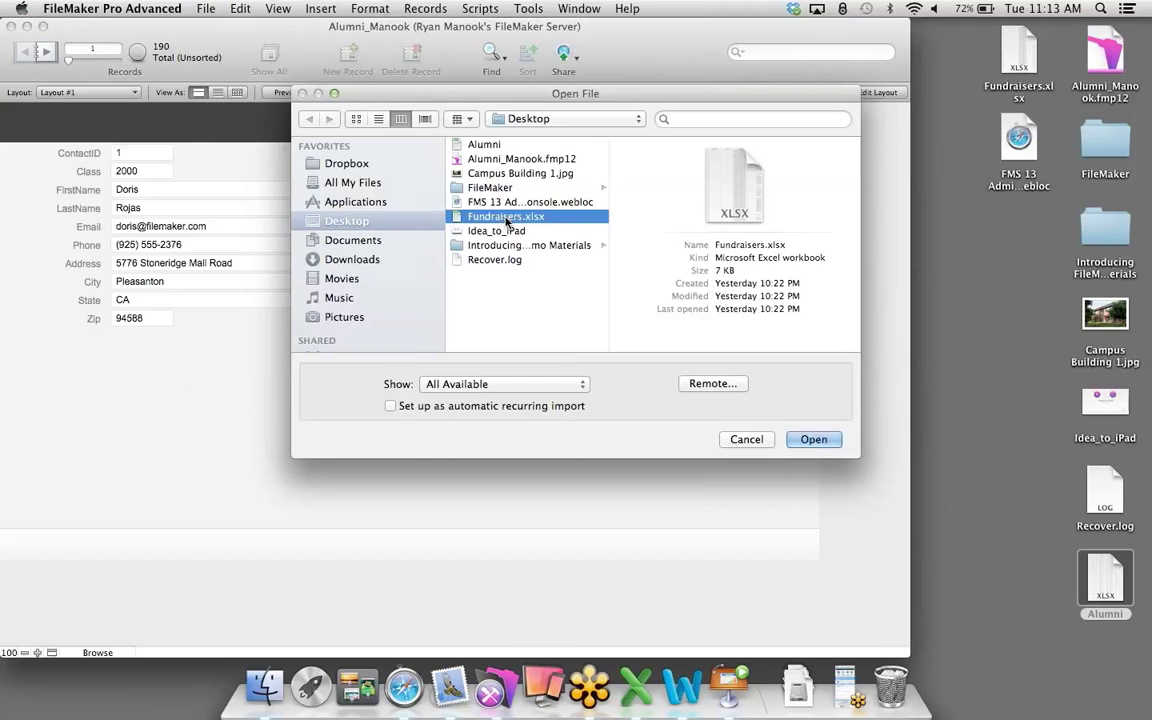
pyautogui.click(812, 440)
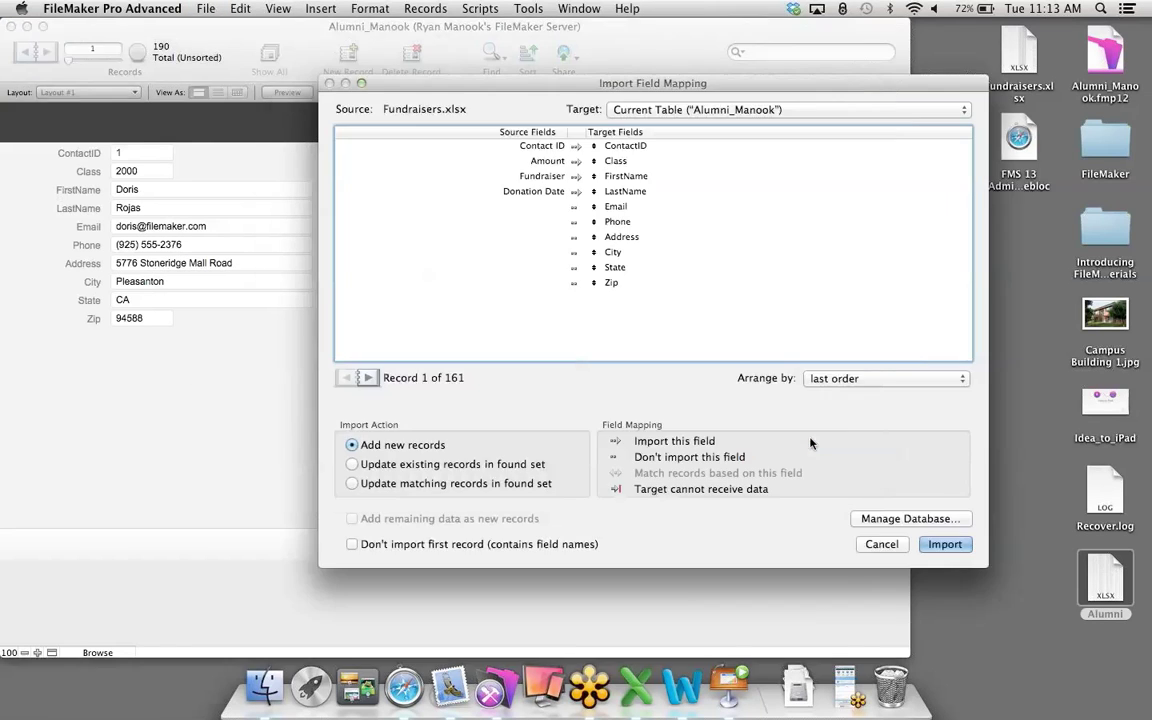
pyautogui.click(677, 118)
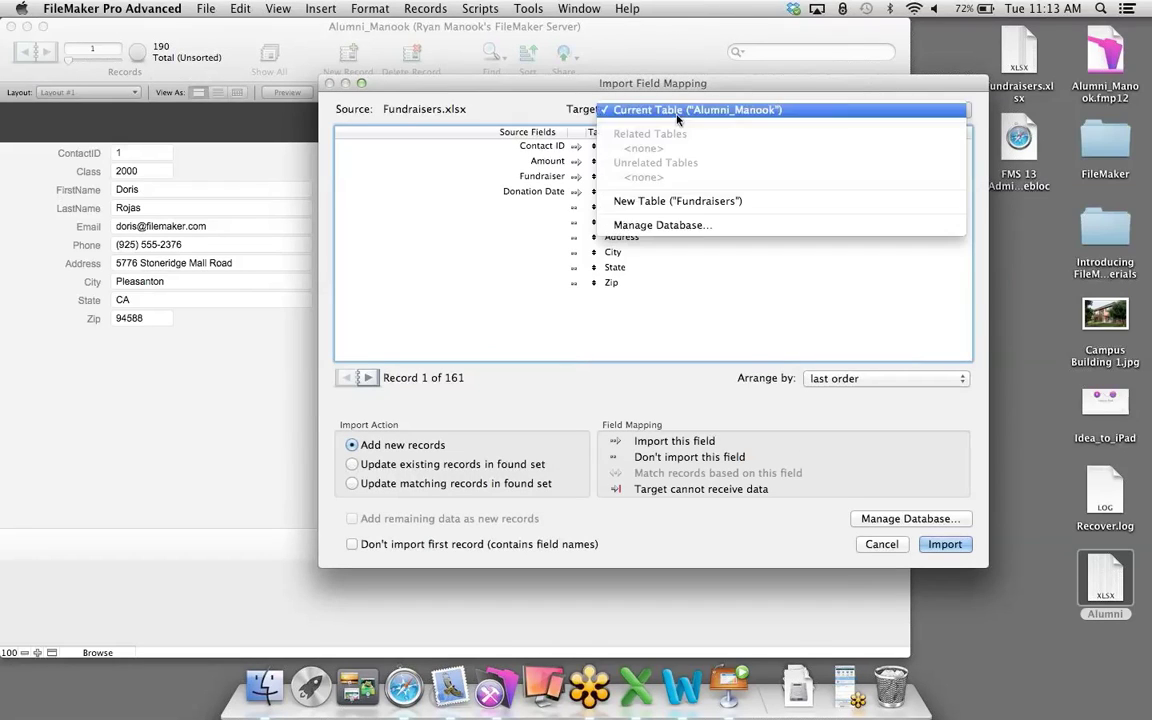
pyautogui.click(662, 201)
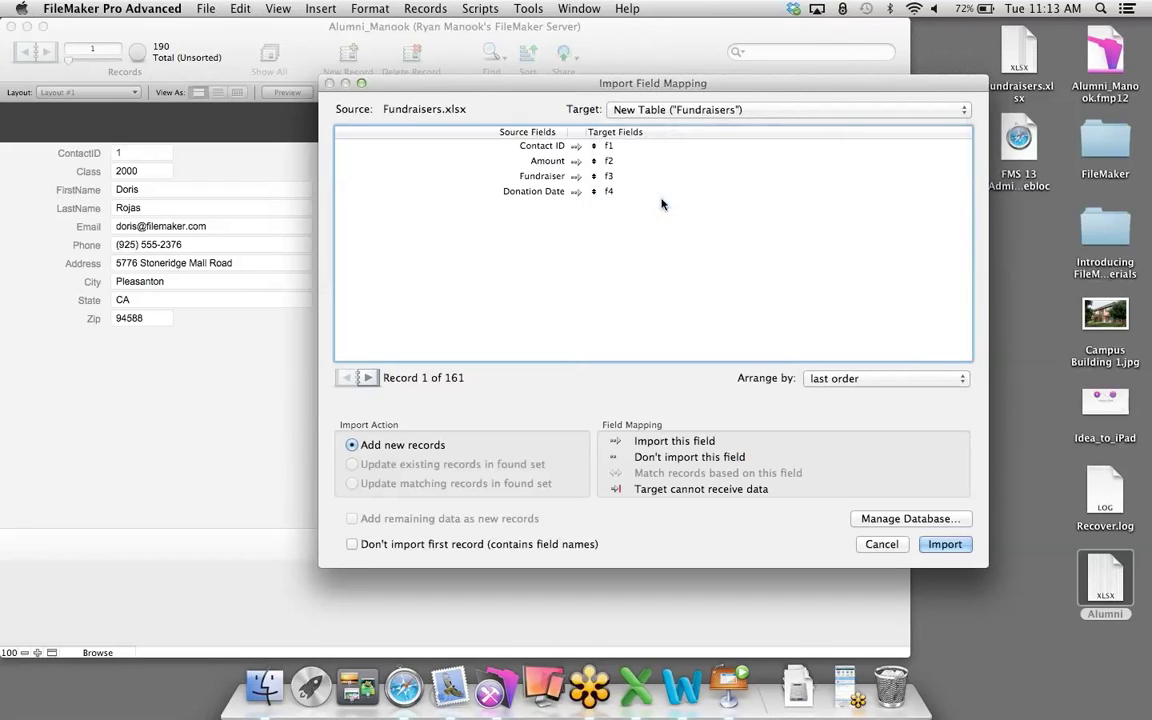
pyautogui.click(365, 545)
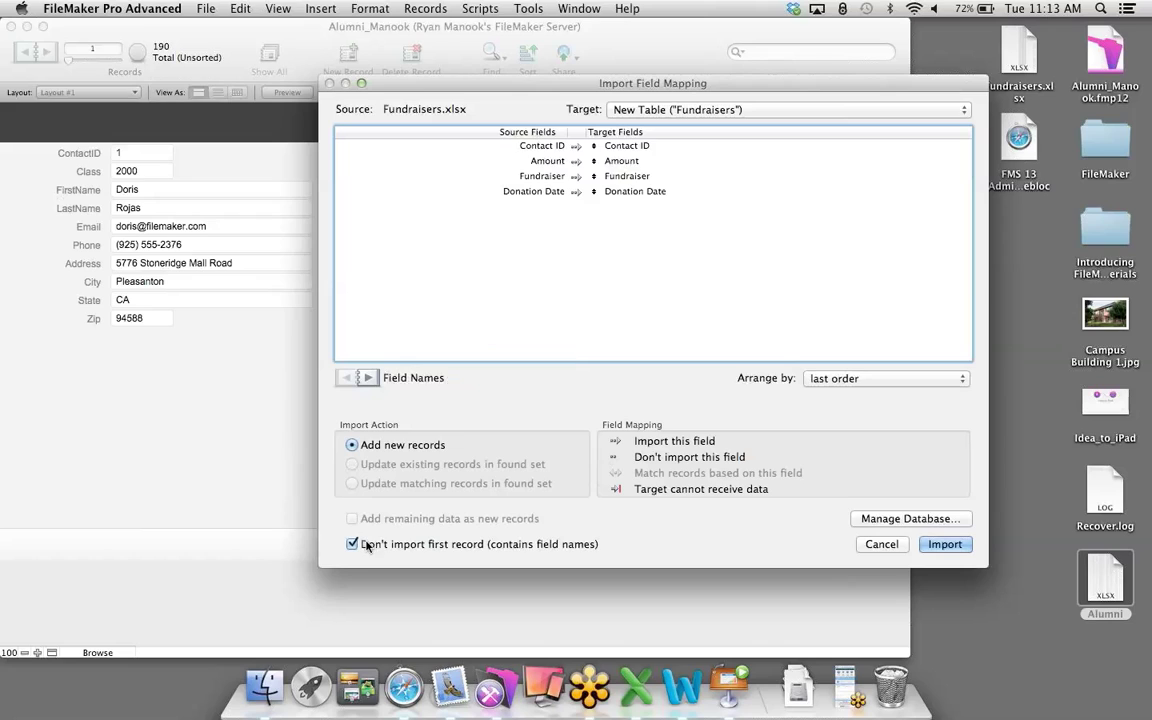
pyautogui.click(946, 548)
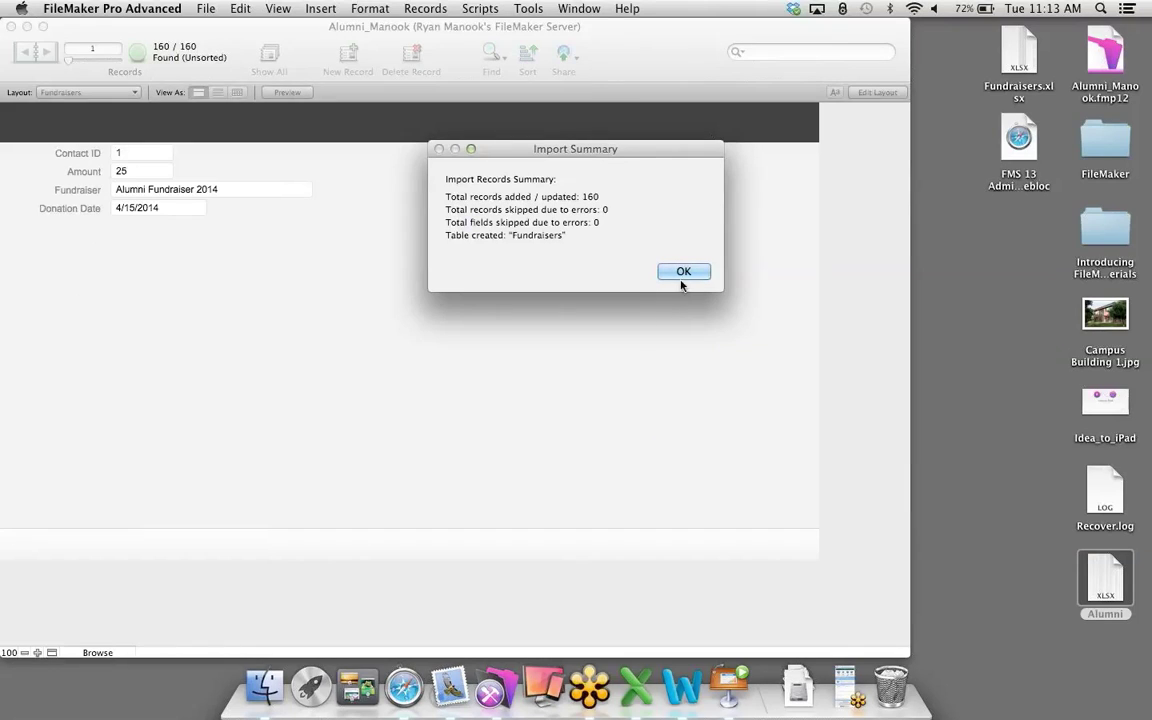
# - Dismiss the import summary and advance through the Fundraisers records to record 7 of 160
pyautogui.click(684, 274)
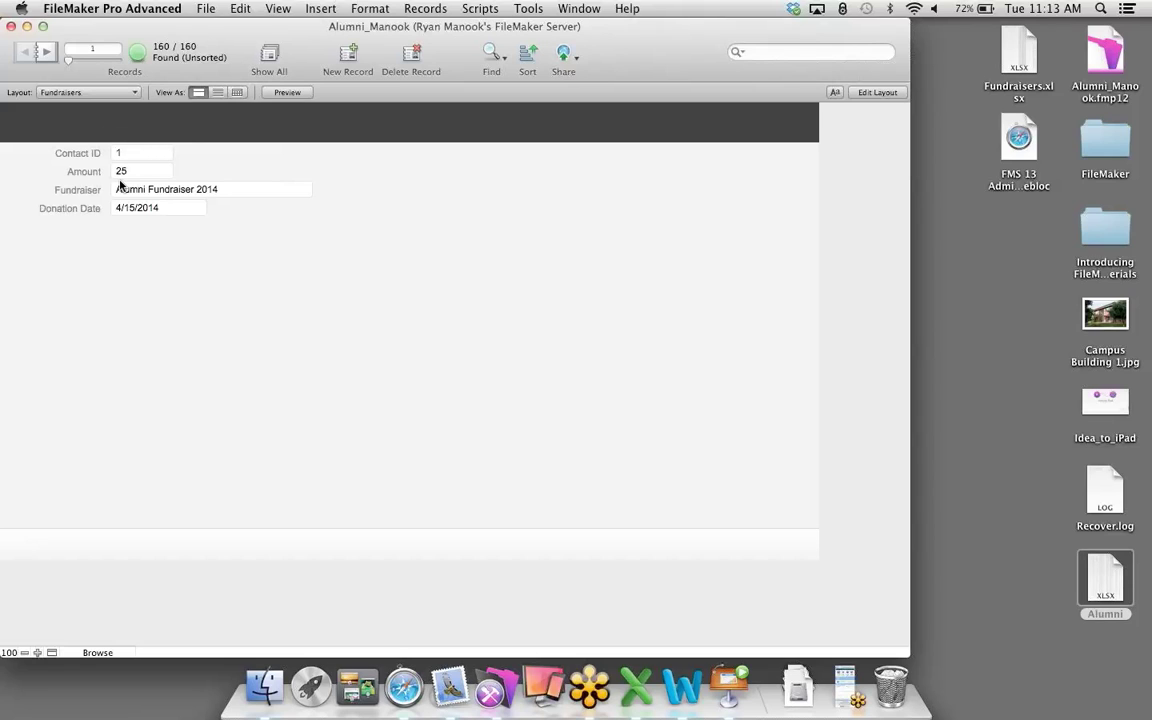
pyautogui.click(45, 52)
pyautogui.click(45, 52)
pyautogui.click(45, 52)
pyautogui.click(45, 52)
pyautogui.click(45, 52)
pyautogui.click(45, 52)
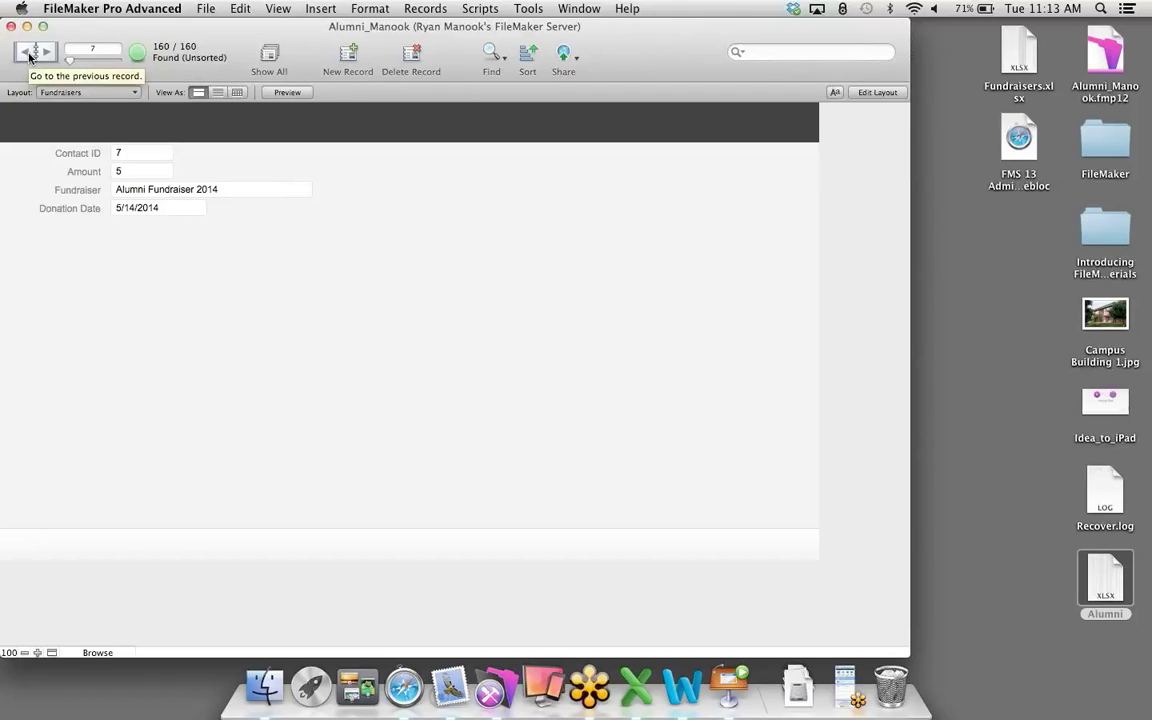
pyautogui.click(205, 8)
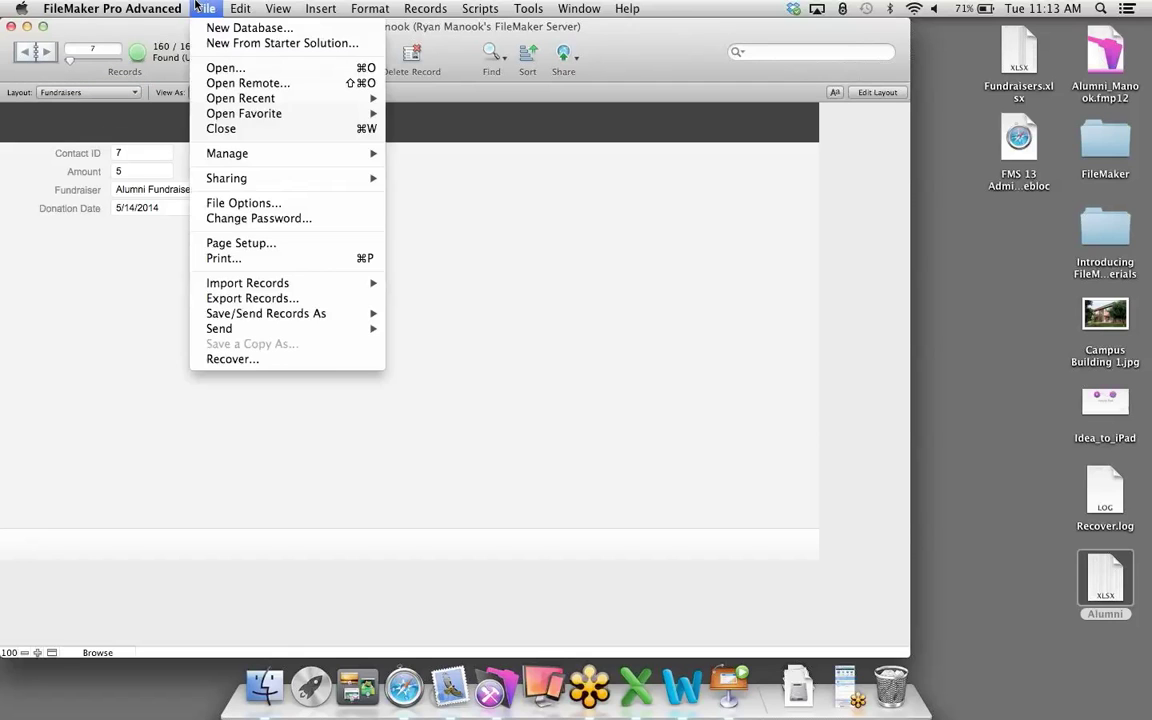
# - Open Manage Database and review the Tables, Fundraisers Fields and Relationships views in turn
pyautogui.moveTo(235, 153)
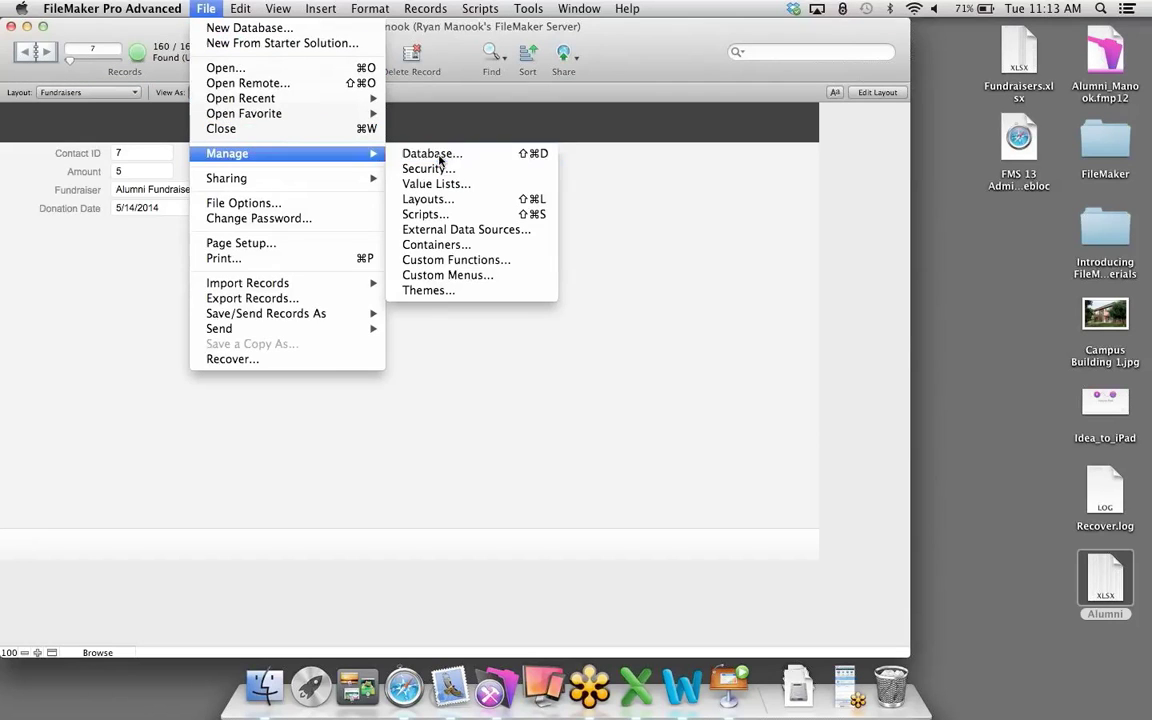
pyautogui.click(440, 153)
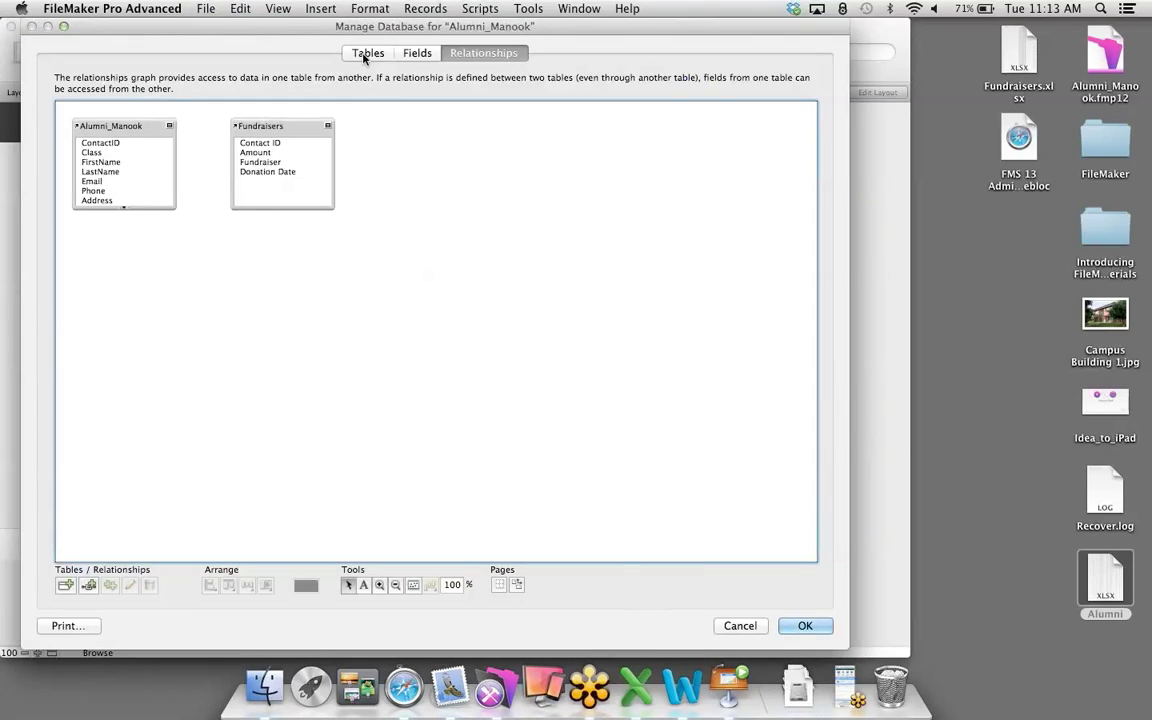
pyautogui.click(366, 54)
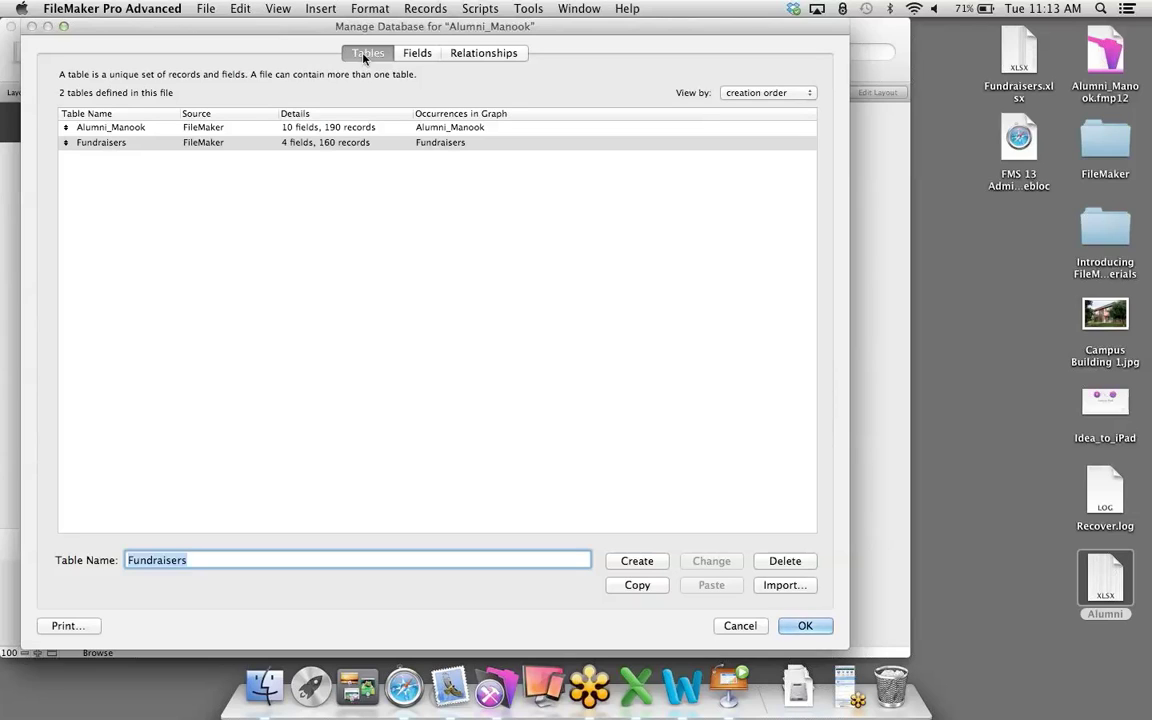
pyautogui.click(415, 54)
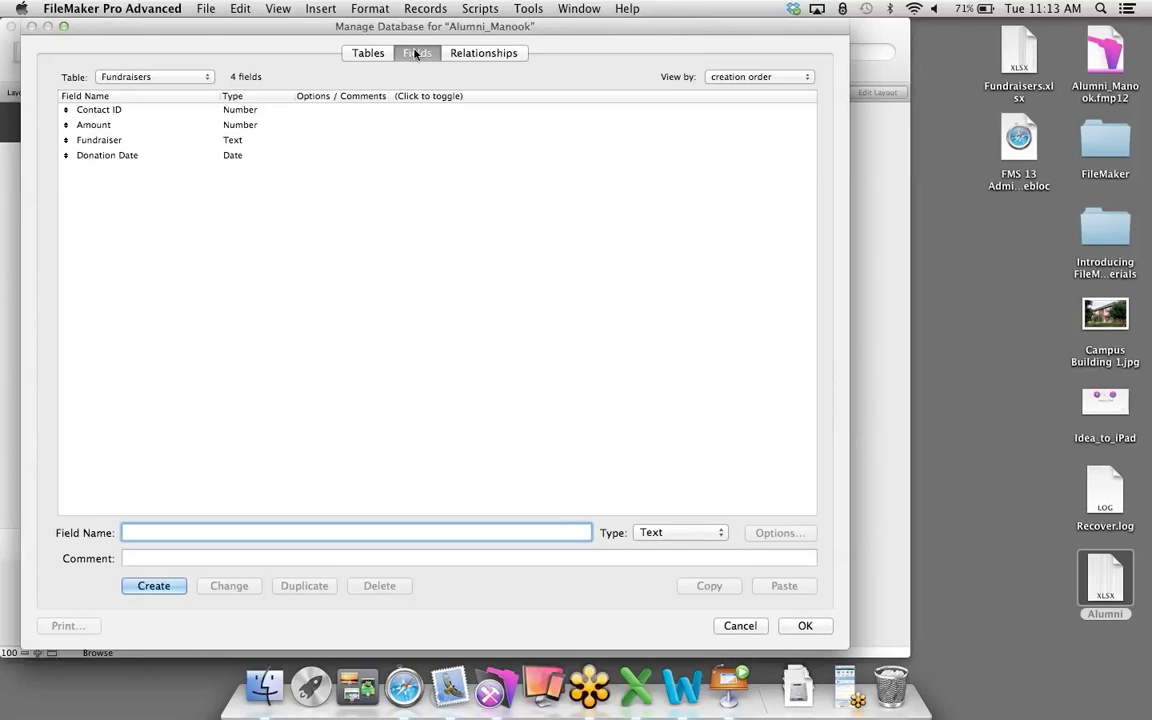
pyautogui.click(479, 53)
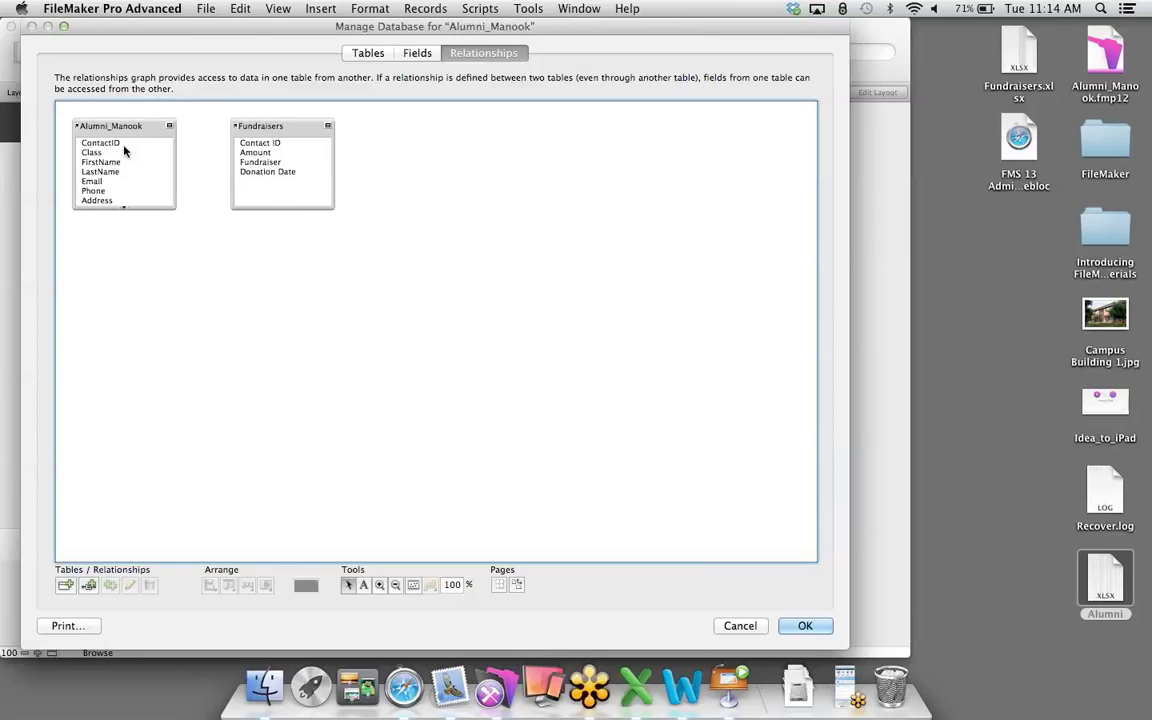
# - Link Alumni_Manook ContactID to Fundraisers Contact ID, redrawing it after deleting the first attempt
pyautogui.moveTo(116, 147); pyautogui.dragTo(257, 147)
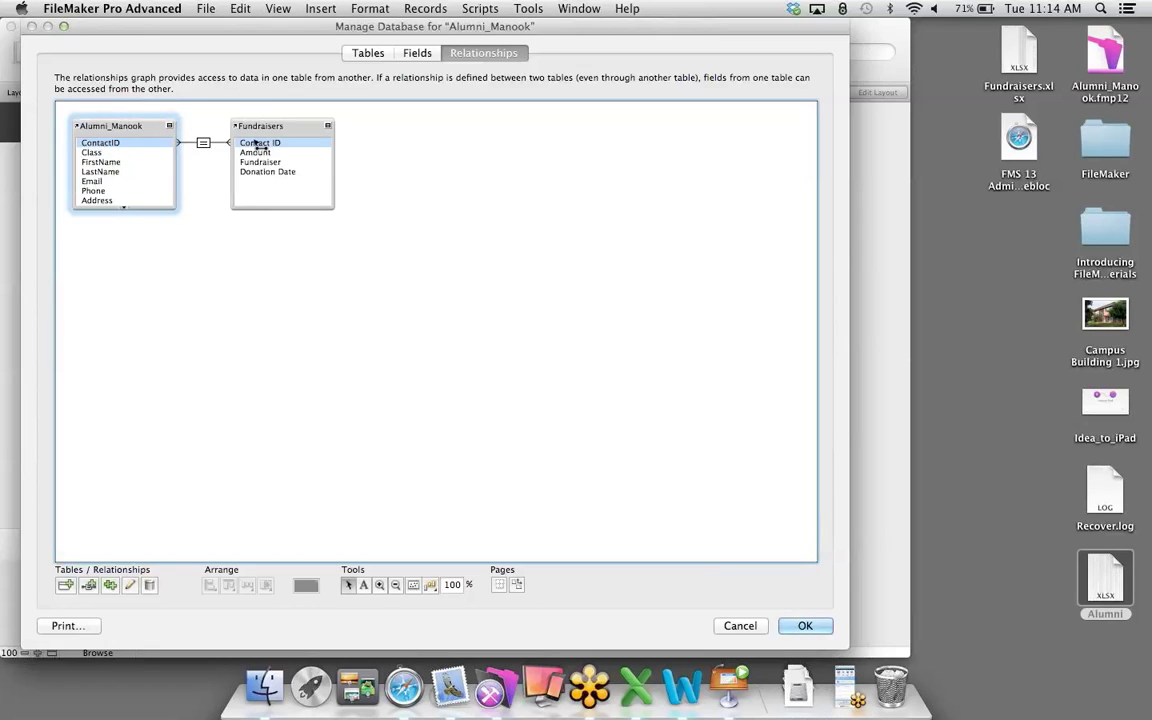
pyautogui.click(204, 142)
pyautogui.press('Delete')
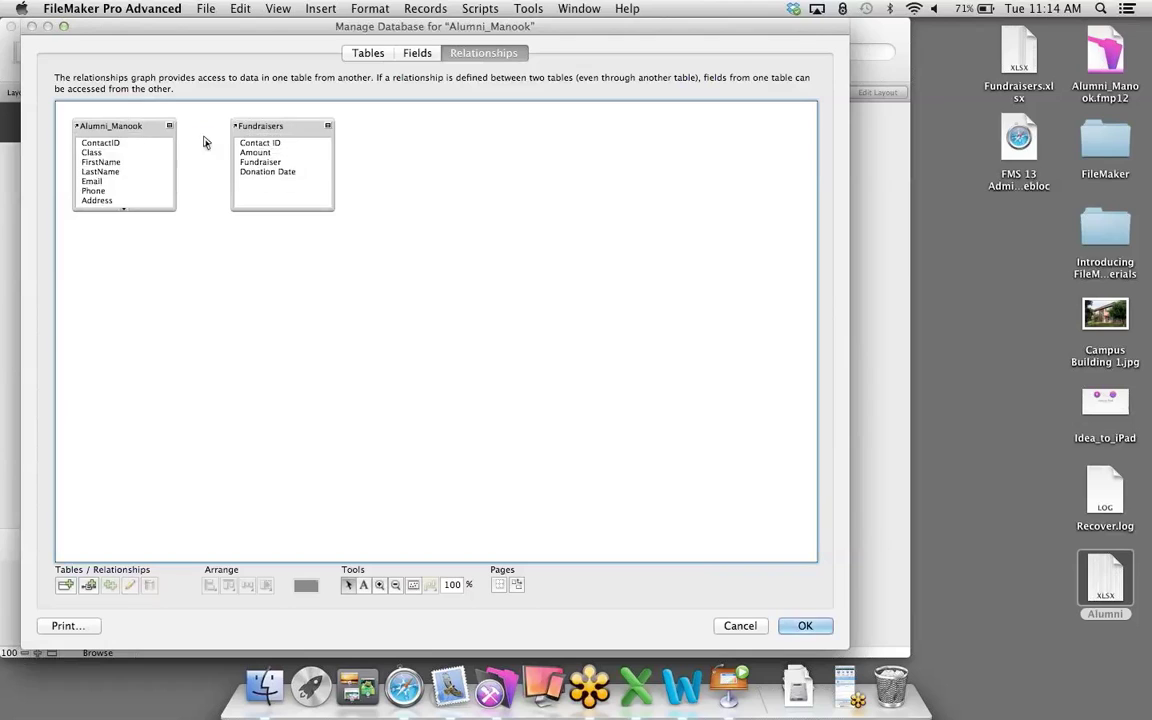
pyautogui.moveTo(104, 141); pyautogui.dragTo(257, 148)
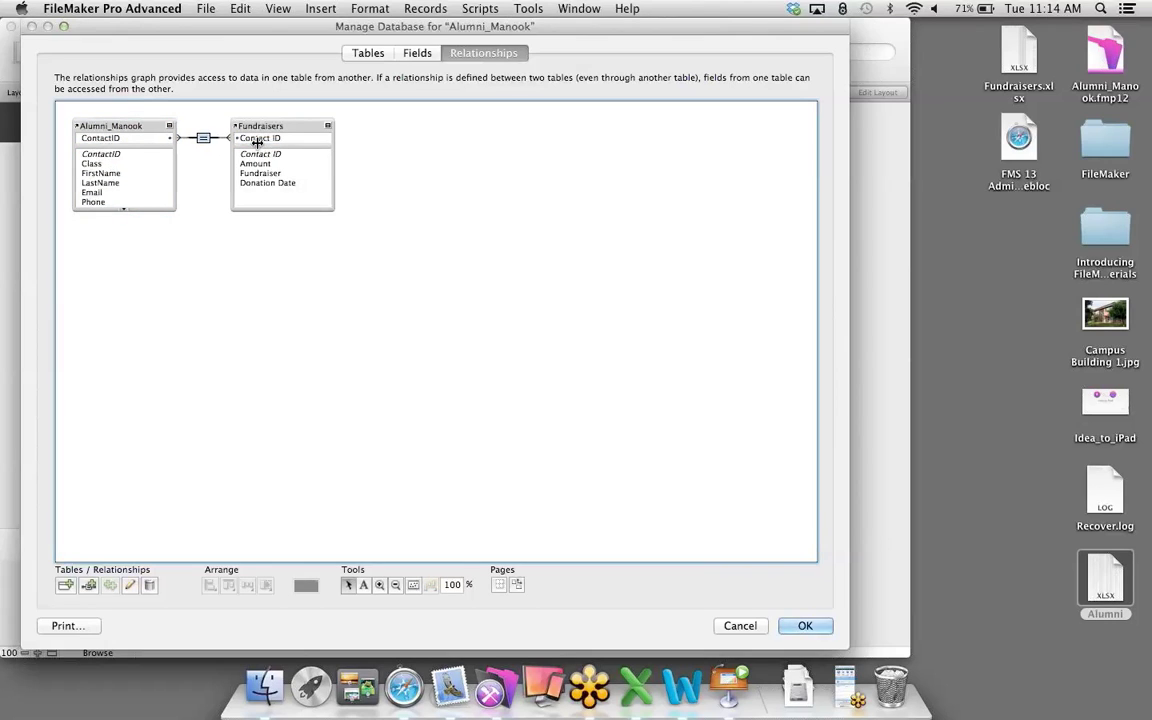
pyautogui.click(211, 191)
# - Create a new table named Classes
pyautogui.click(366, 53)
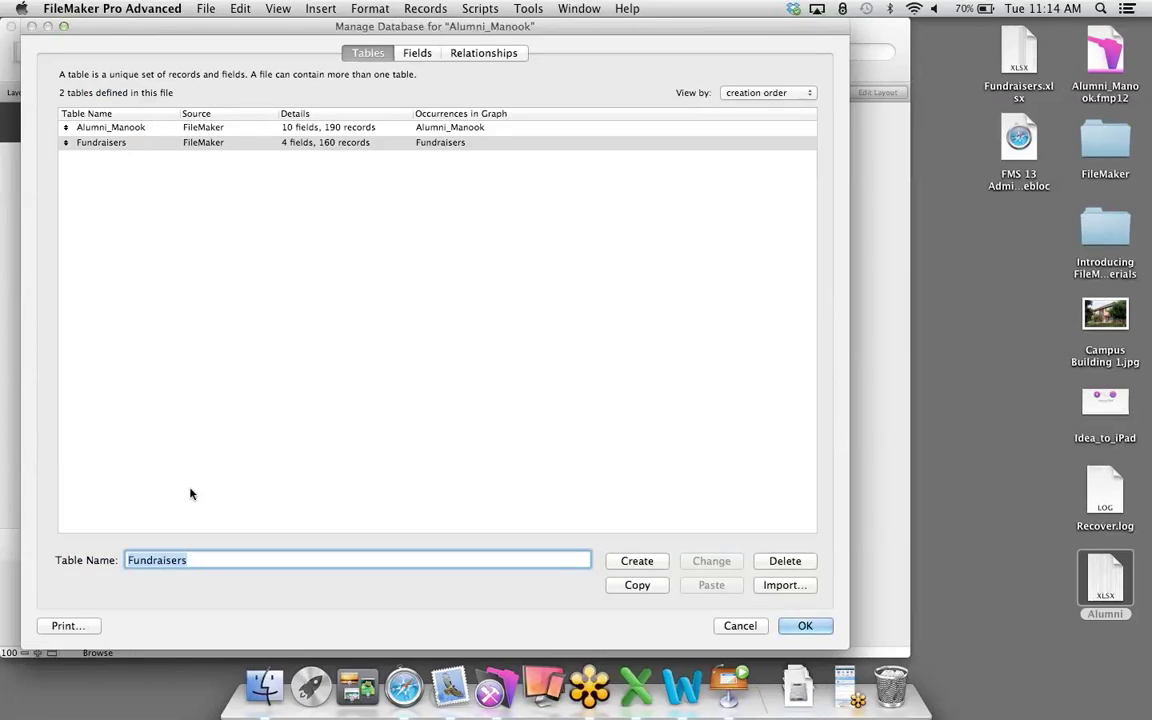
pyautogui.write('Classes')
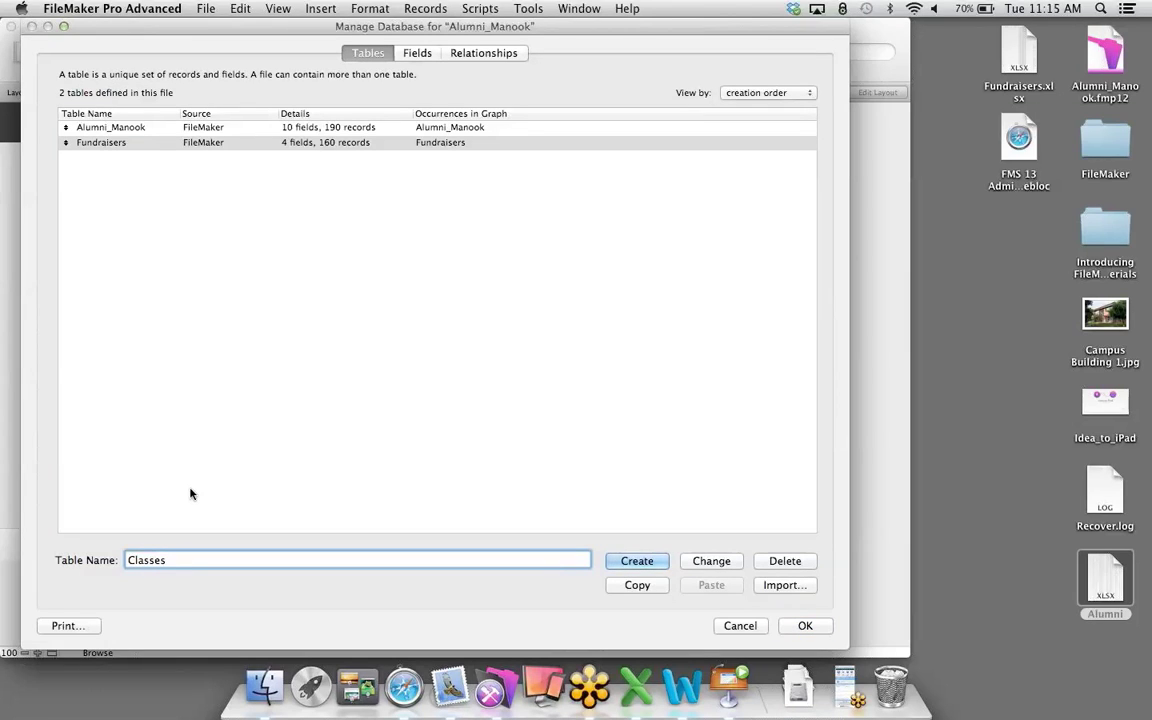
pyautogui.click(638, 563)
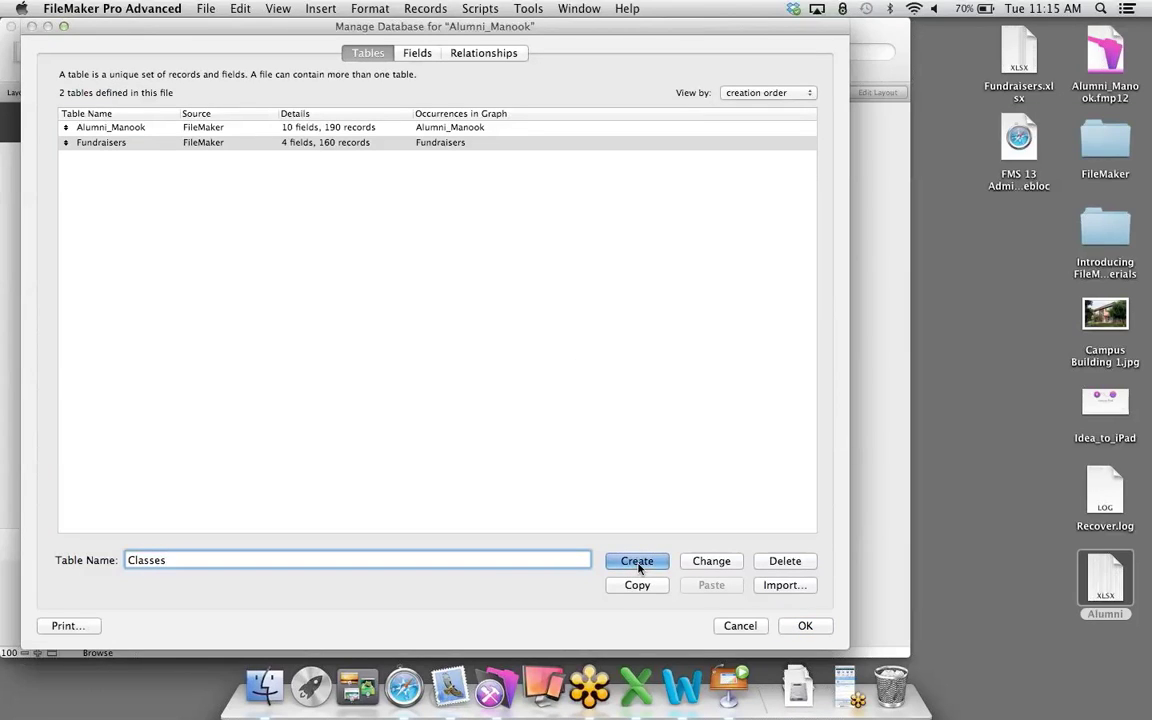
# - Add a number field pk_ClassesID set to auto-enter a serial number
pyautogui.click(418, 53)
pyautogui.write('pk')
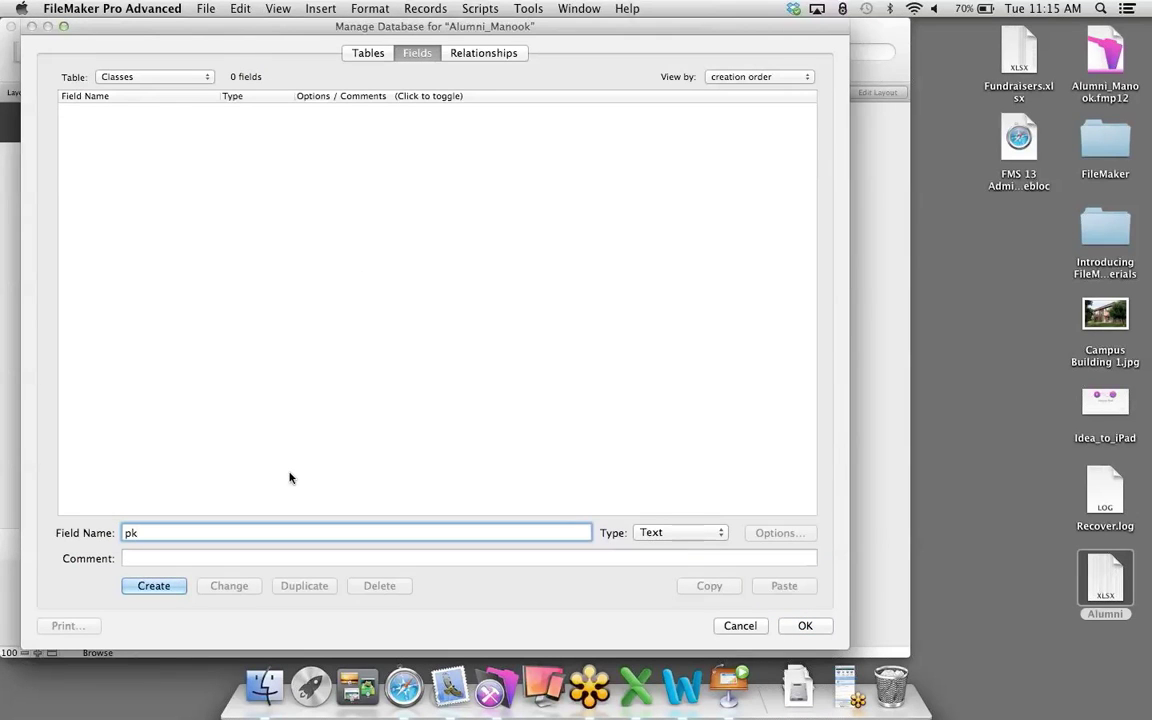
pyautogui.write('_ClassesID')
pyautogui.click(664, 535)
pyautogui.click(662, 548)
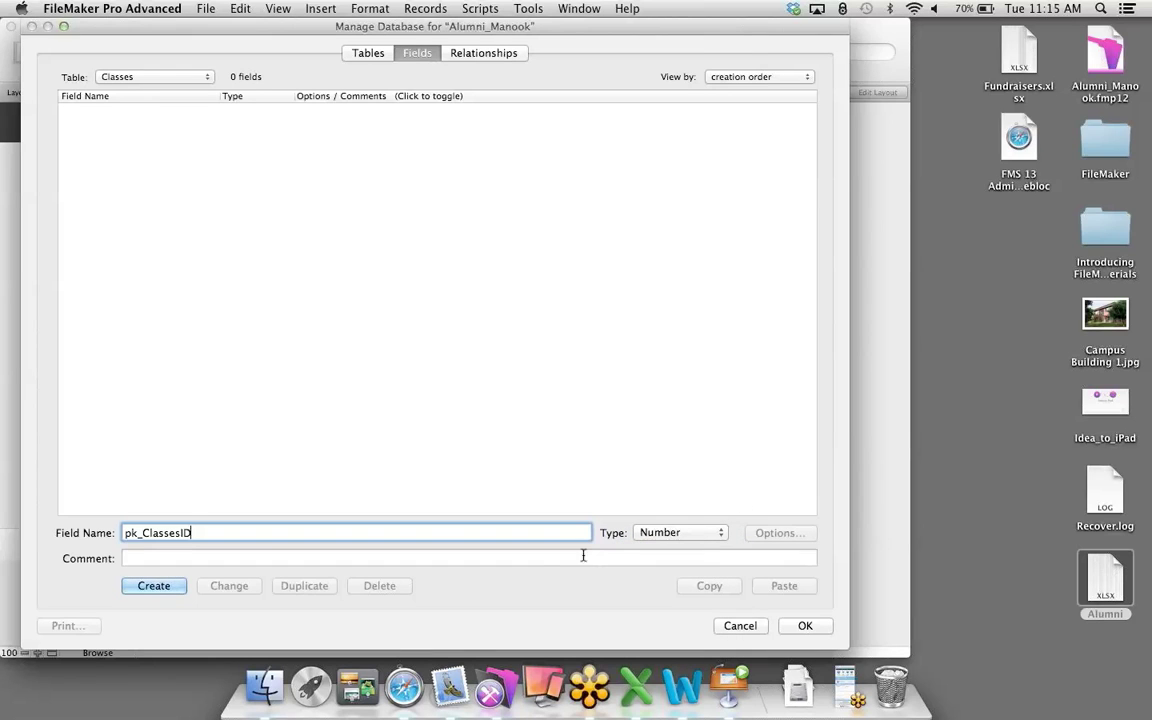
pyautogui.click(155, 586)
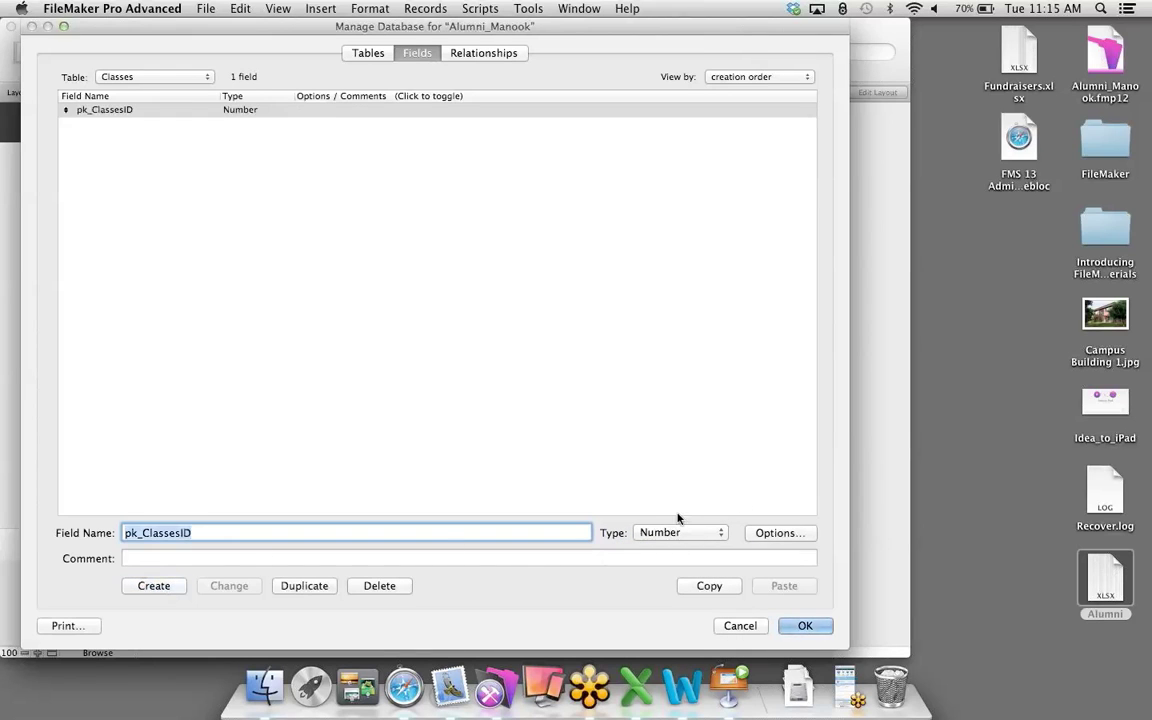
pyautogui.click(773, 533)
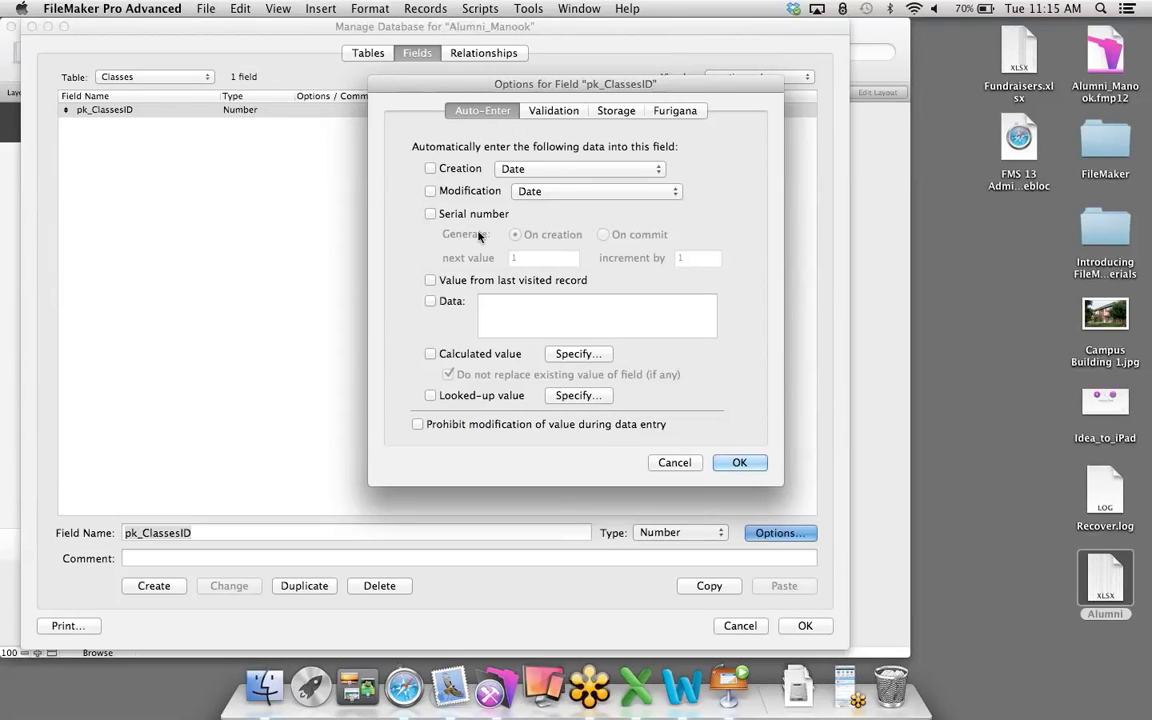
pyautogui.click(431, 214)
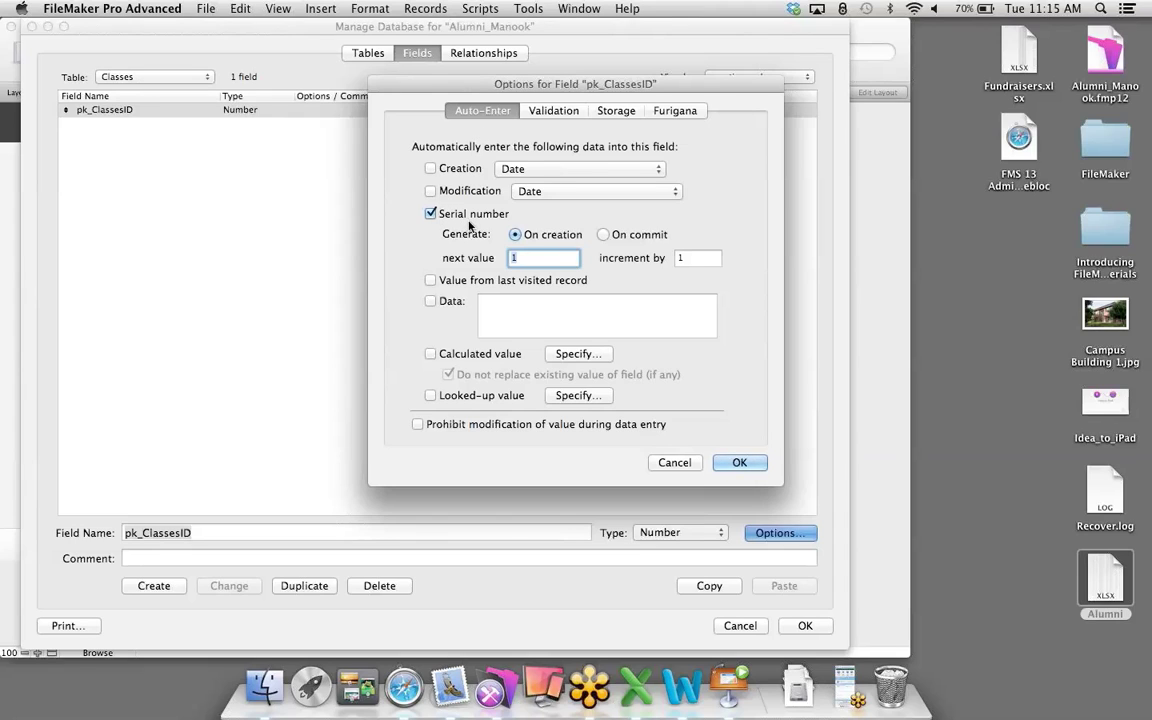
pyautogui.click(739, 462)
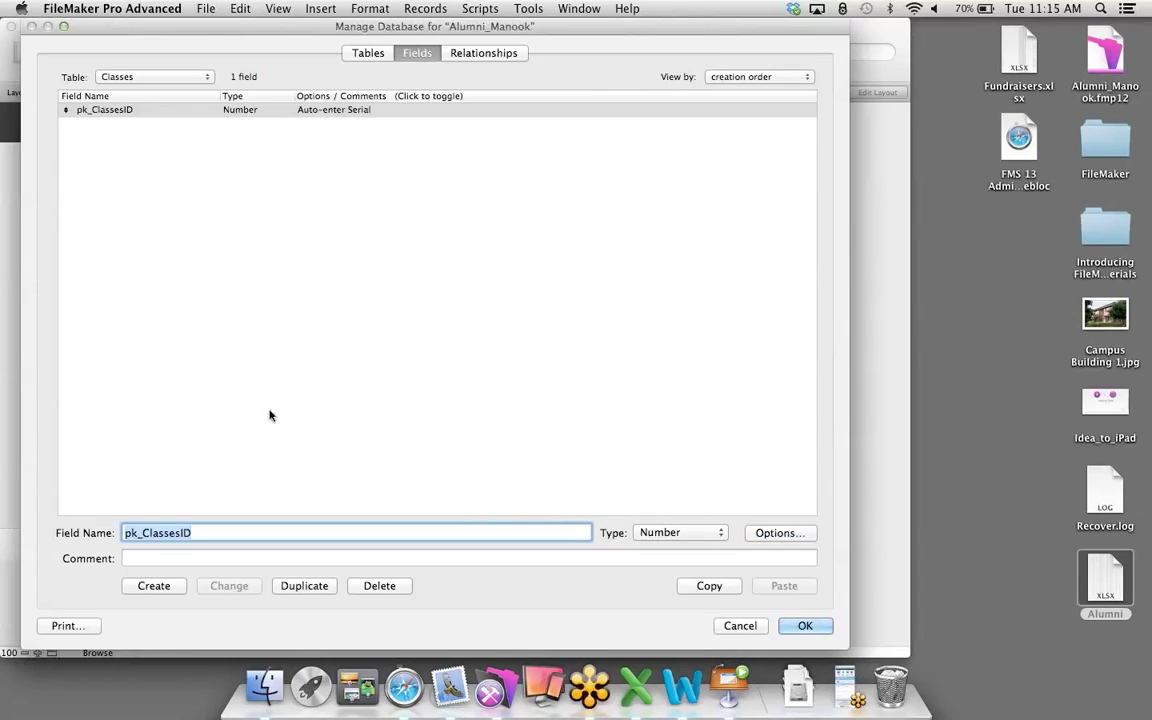
# - After dismissing the duplicate-name alert, create text fields Class, Fundraiser and Organizer in Classes
pyautogui.click(155, 585)
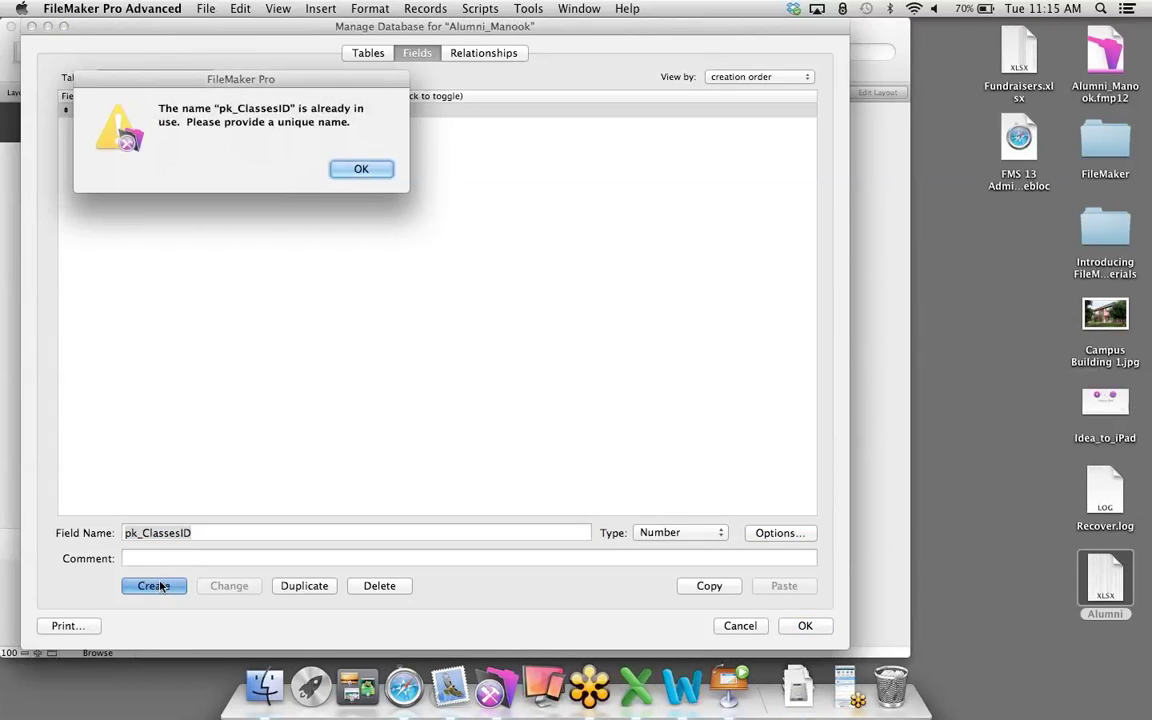
pyautogui.click(358, 170)
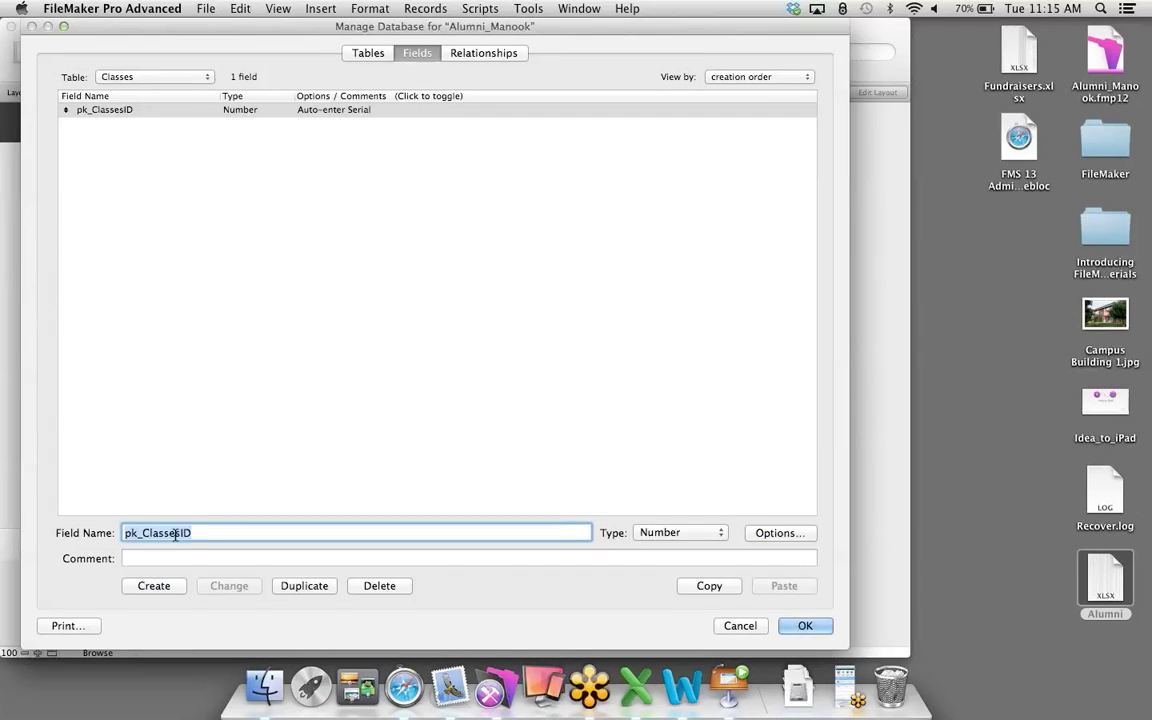
pyautogui.write('Class')
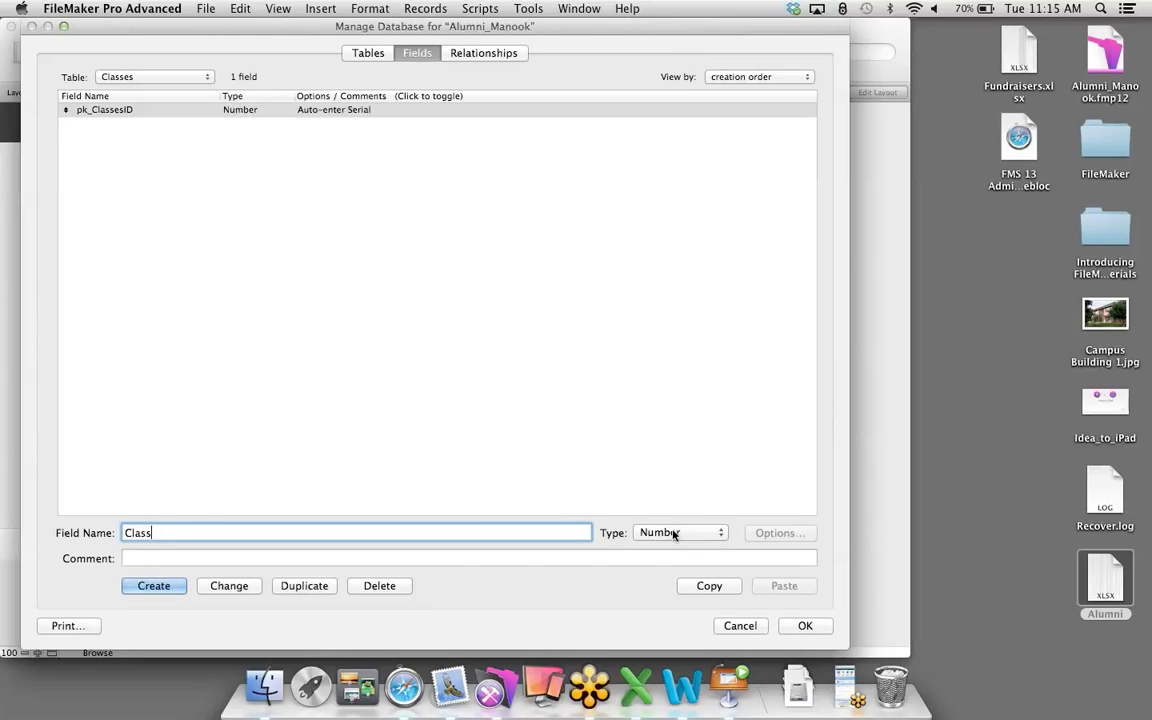
pyautogui.click(672, 532)
pyautogui.click(670, 519)
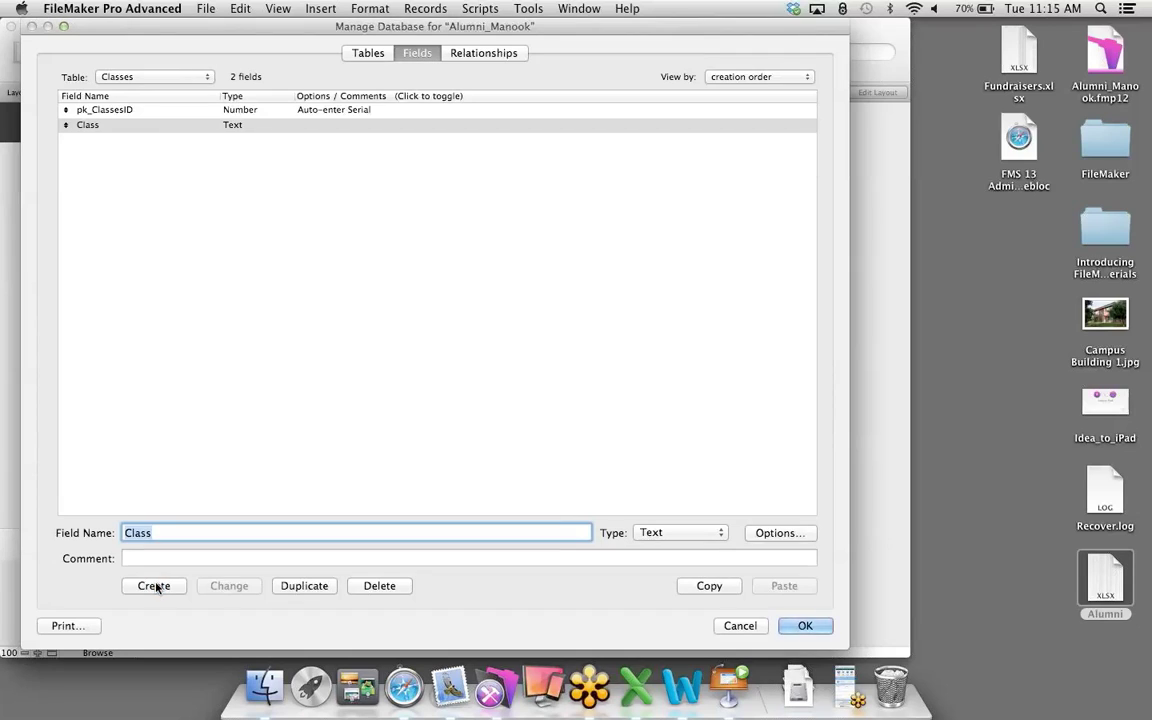
pyautogui.write('Fundraiser')
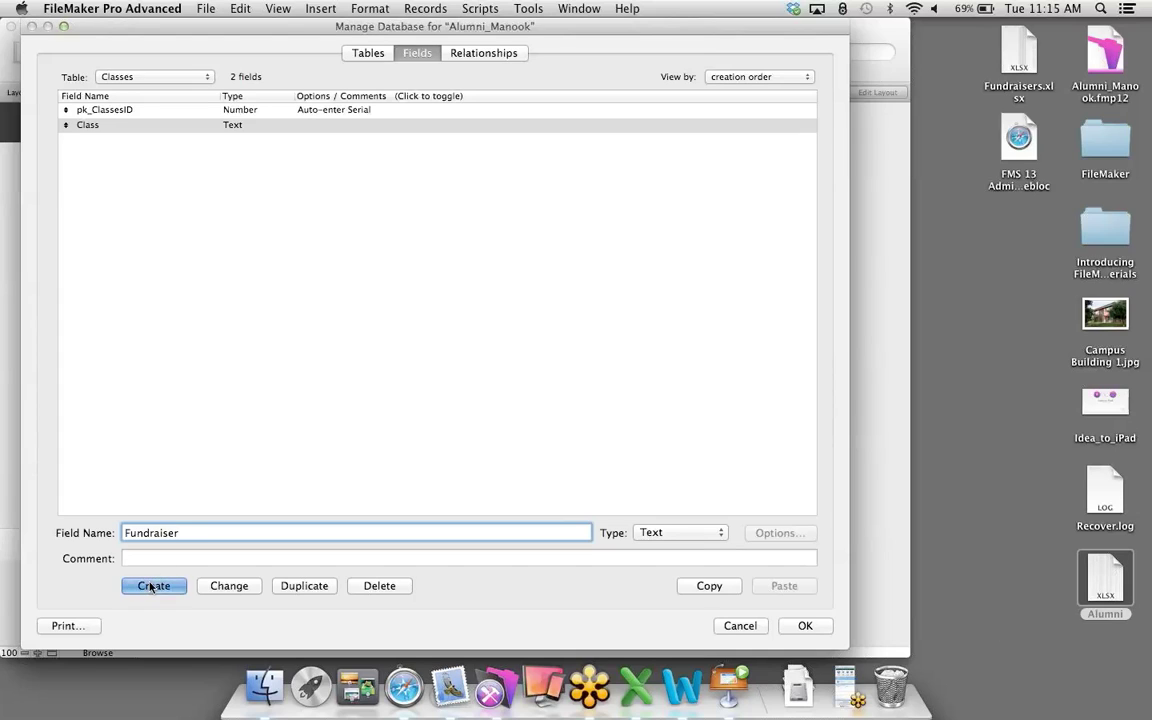
pyautogui.click(153, 584)
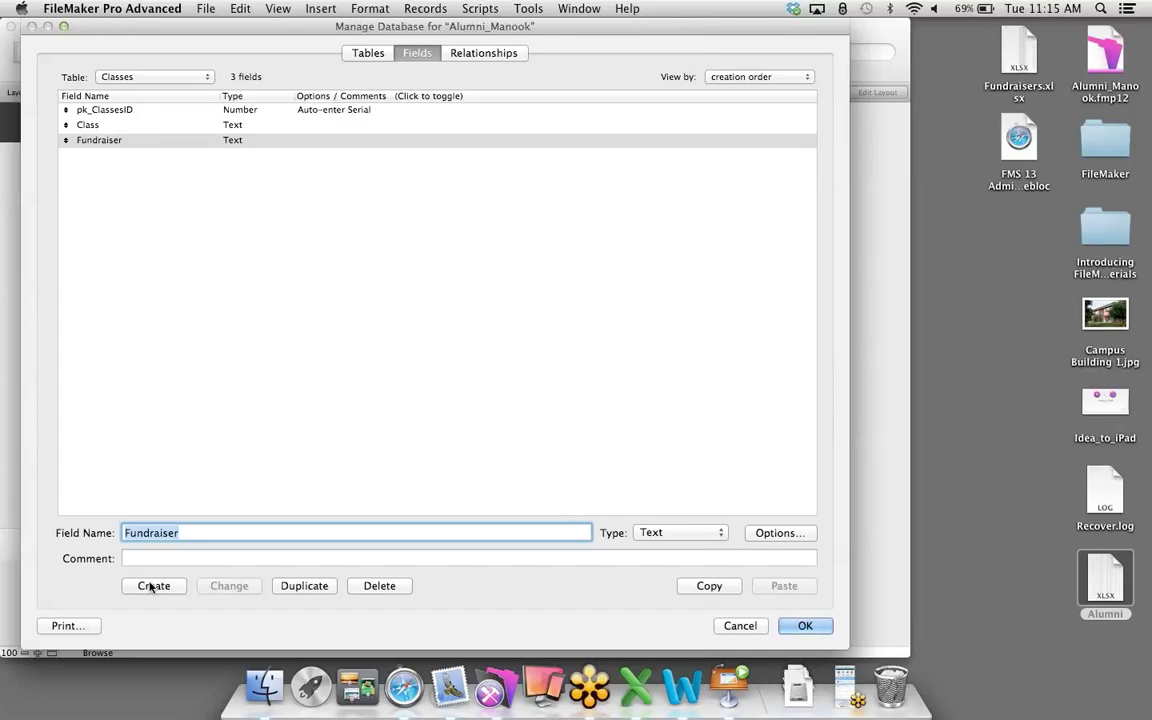
pyautogui.write('Organizer')
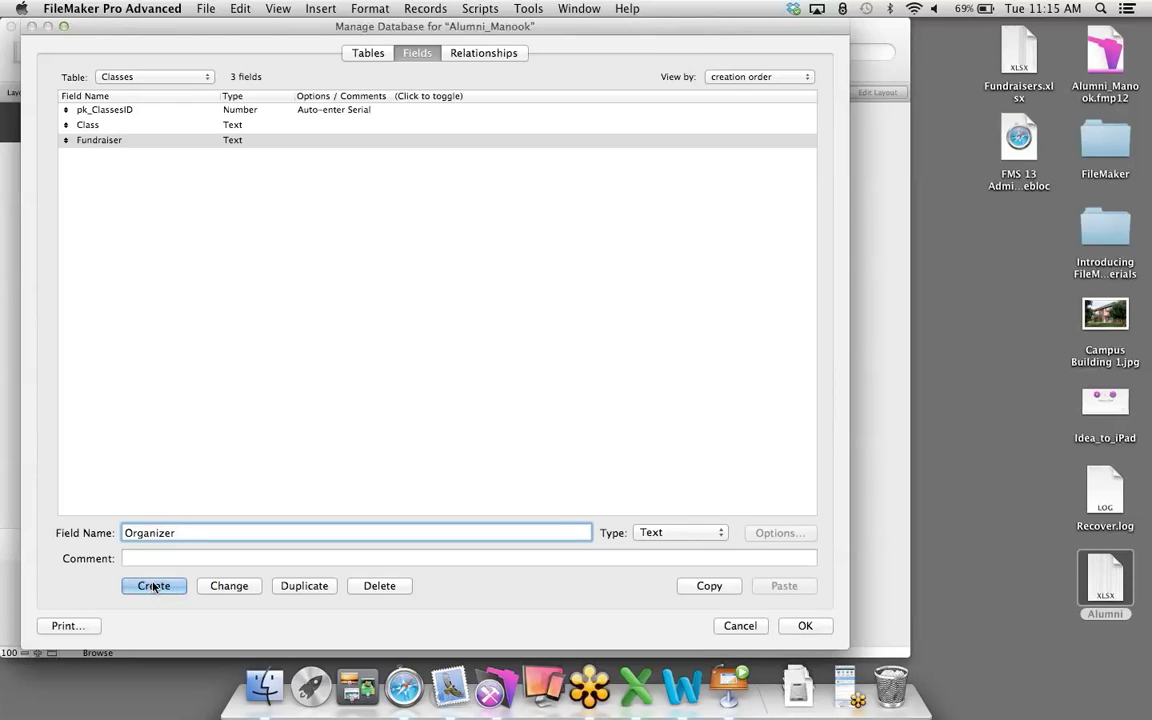
pyautogui.click(160, 586)
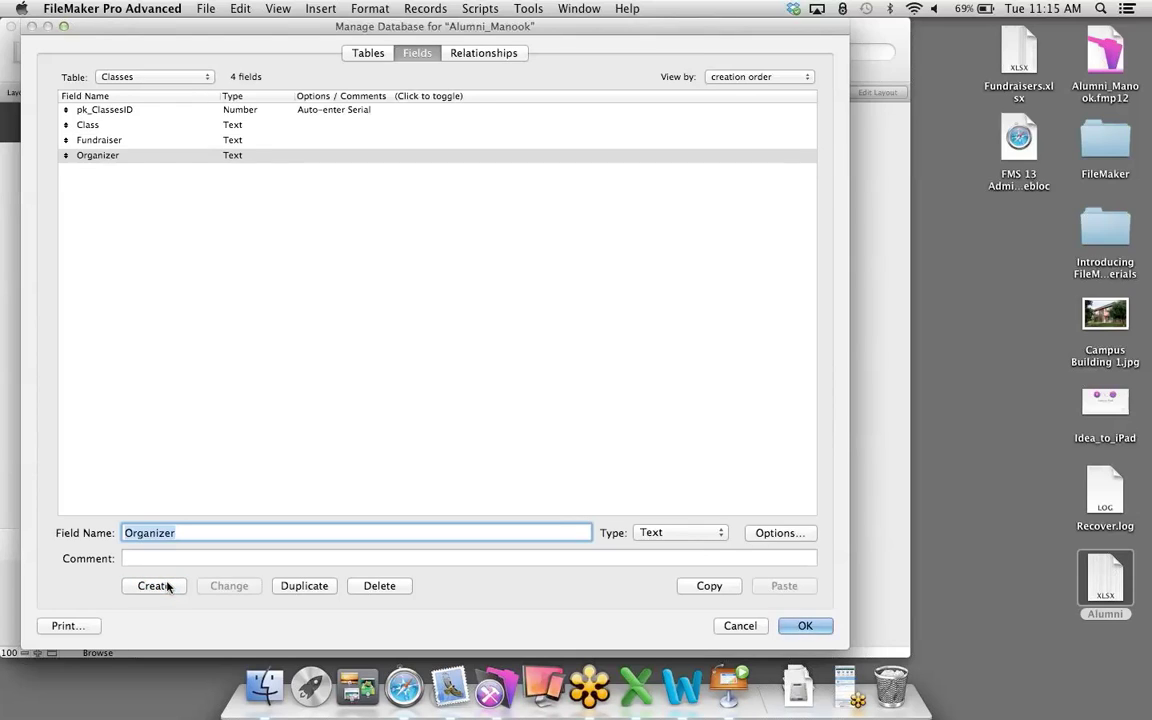
pyautogui.click(488, 57)
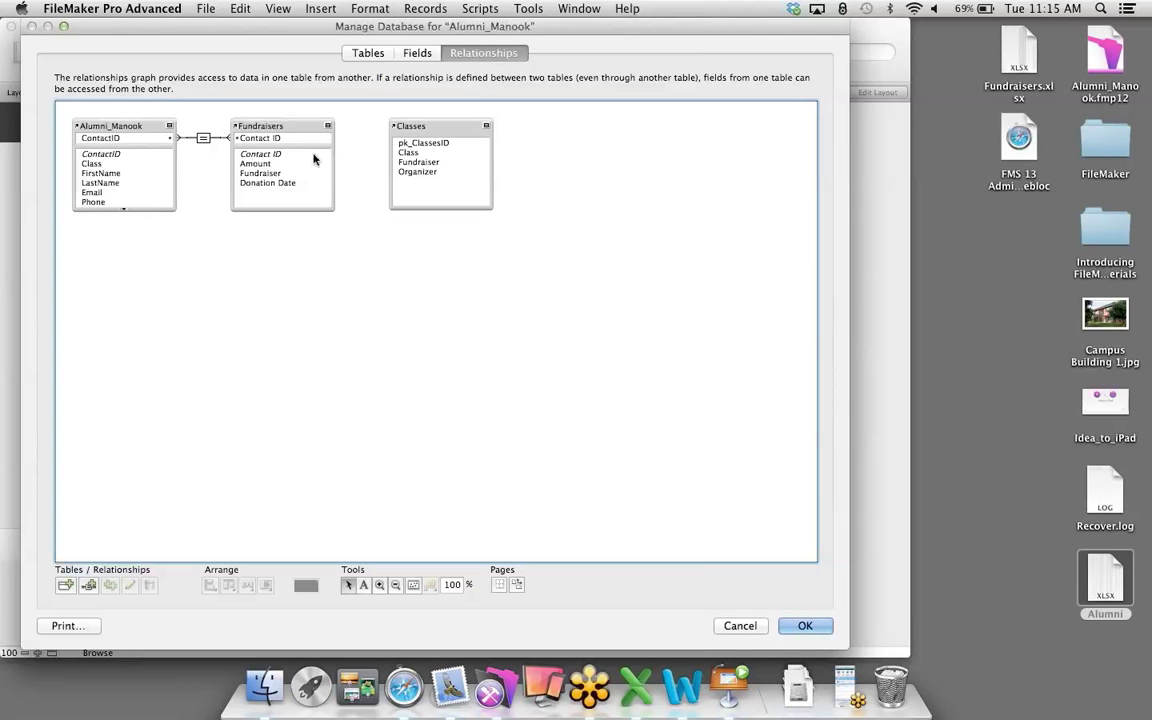
# - Place Classes left of Alumni_Manook in the graph, link them on Class, and save with OK
pyautogui.moveTo(417, 133); pyautogui.dragTo(181, 286)
pyautogui.moveTo(370, 238); pyautogui.dragTo(355, 157)
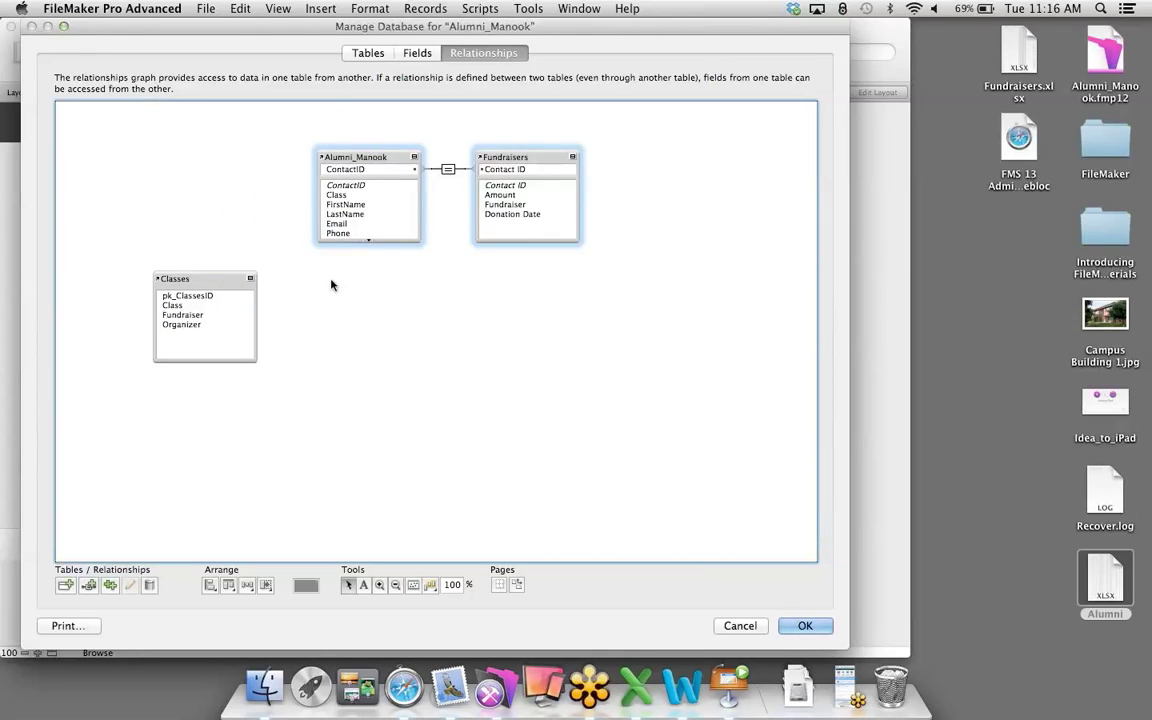
pyautogui.moveTo(195, 278); pyautogui.dragTo(202, 159)
pyautogui.click(211, 134)
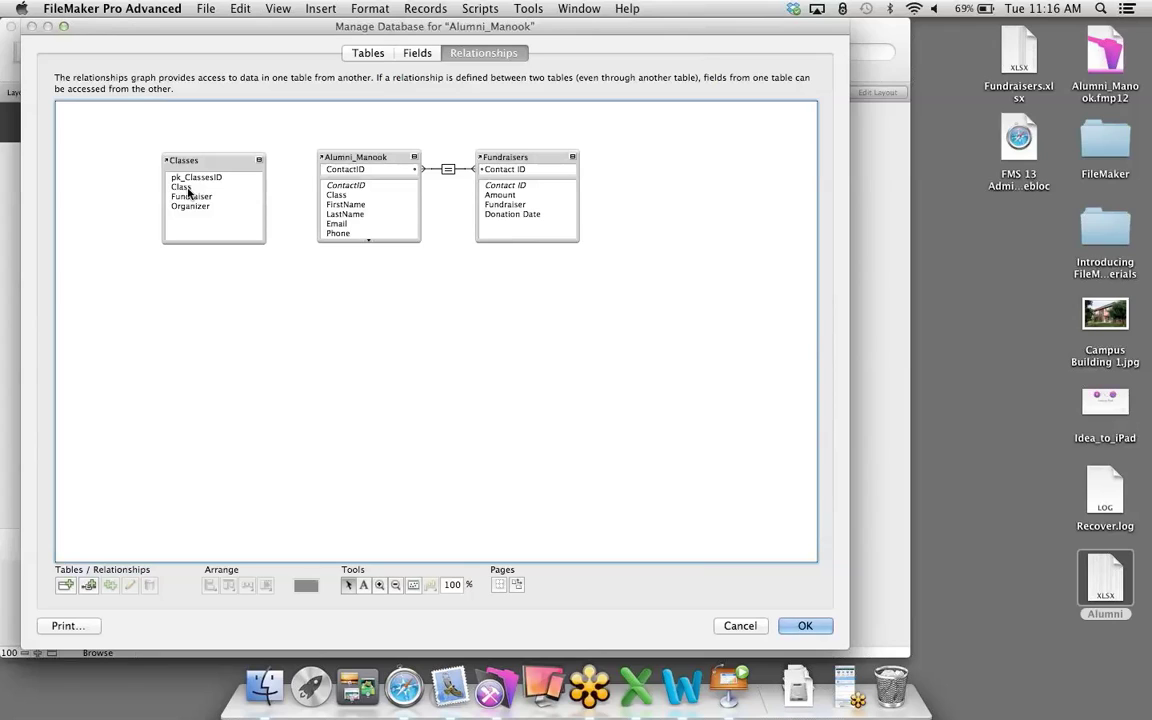
pyautogui.moveTo(187, 191); pyautogui.dragTo(331, 195)
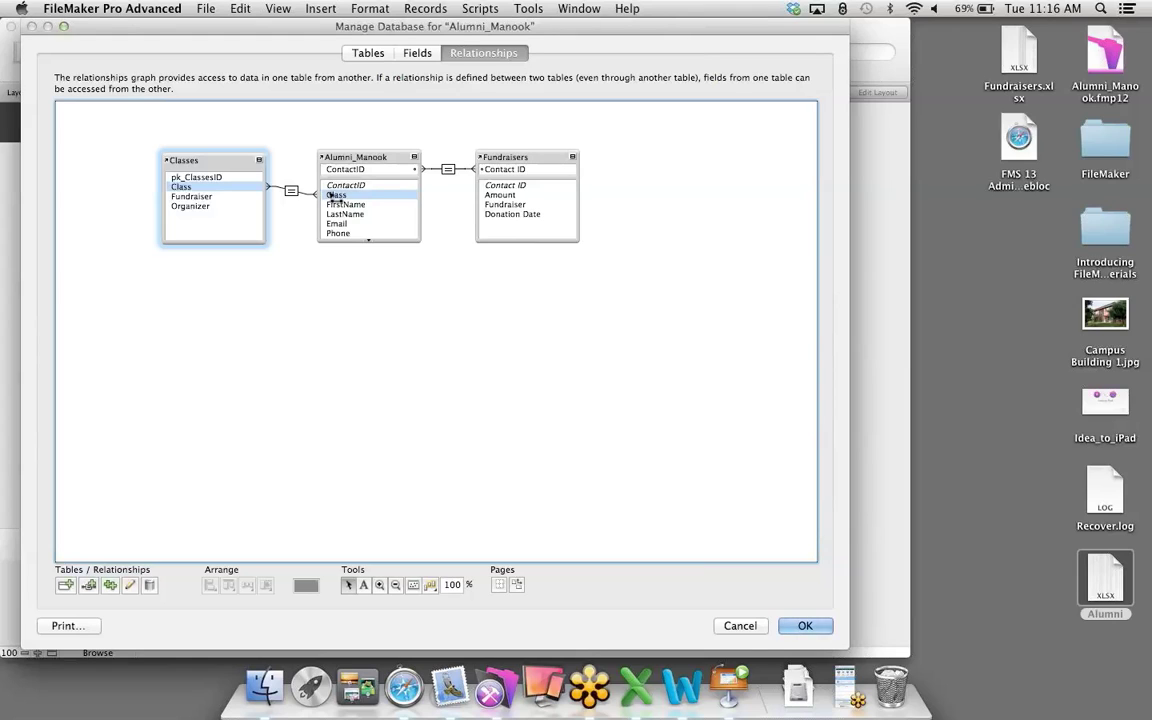
pyautogui.click(292, 225)
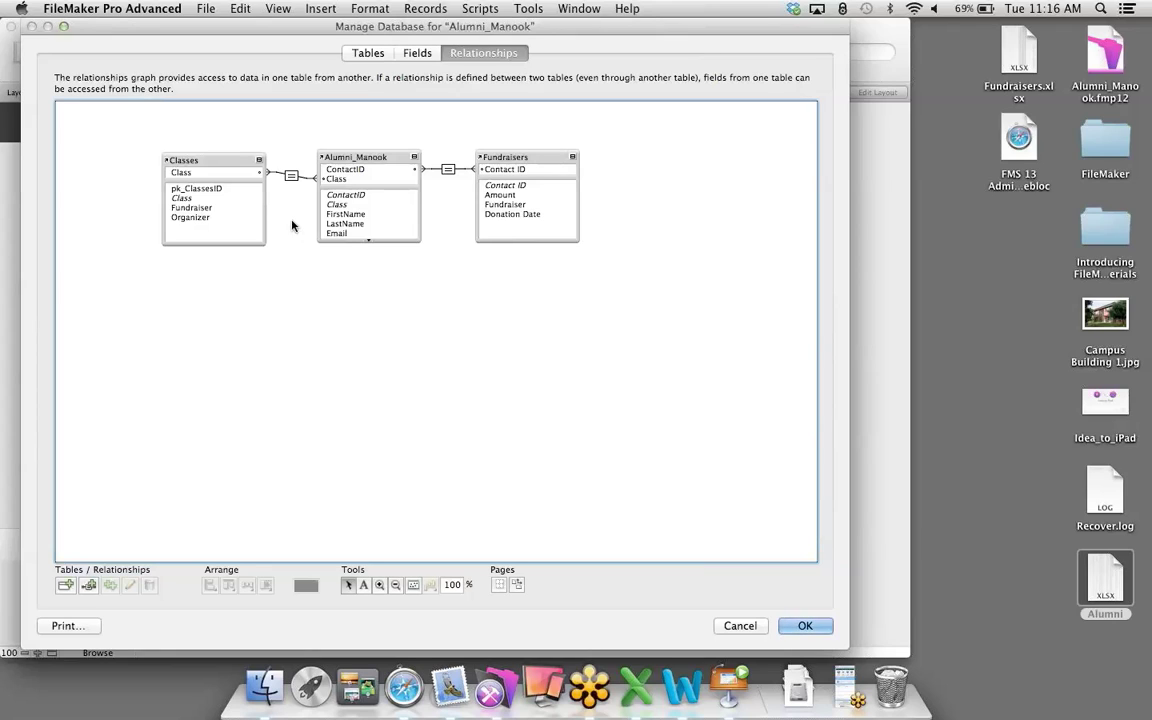
pyautogui.click(806, 626)
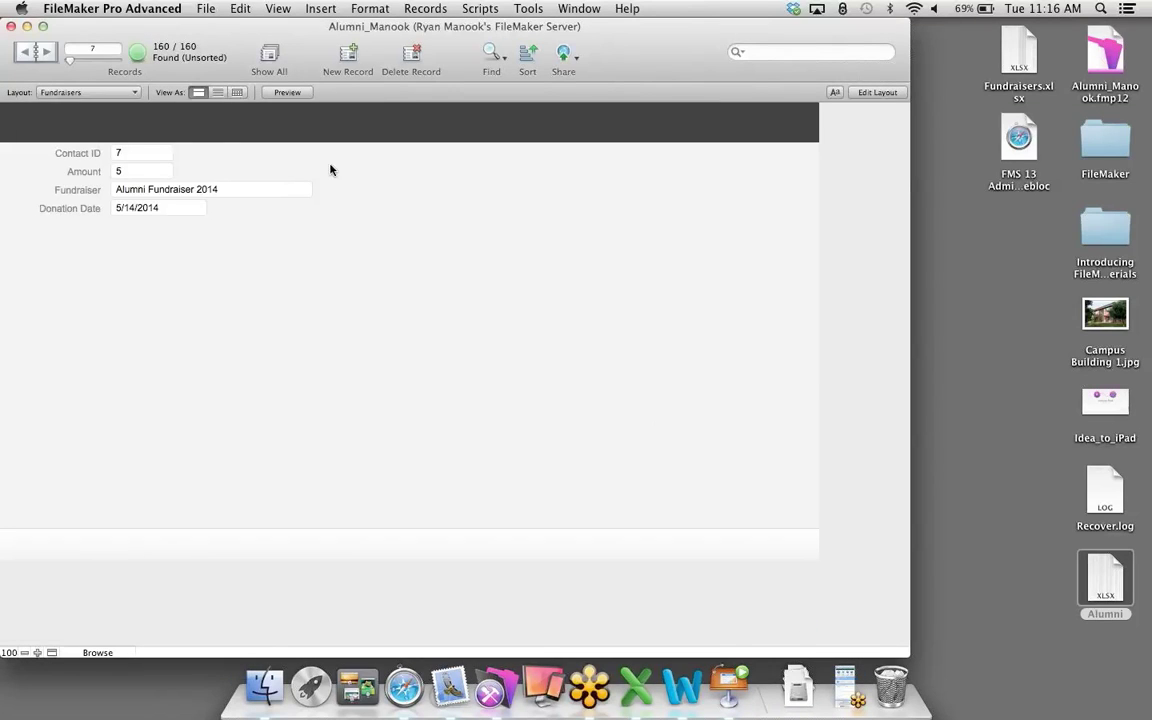
# - Switch to the Classes layout and add class 2000 with Alumni Fundraiser 2014 and an organizer name
pyautogui.click(110, 92)
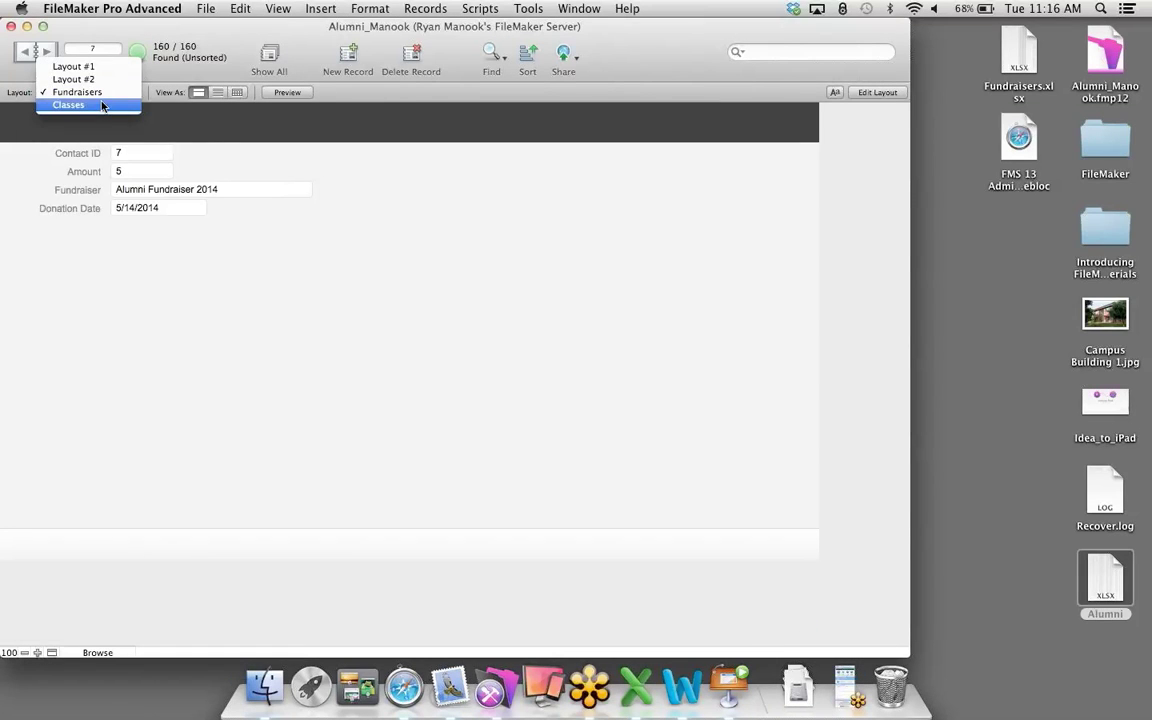
pyautogui.click(102, 105)
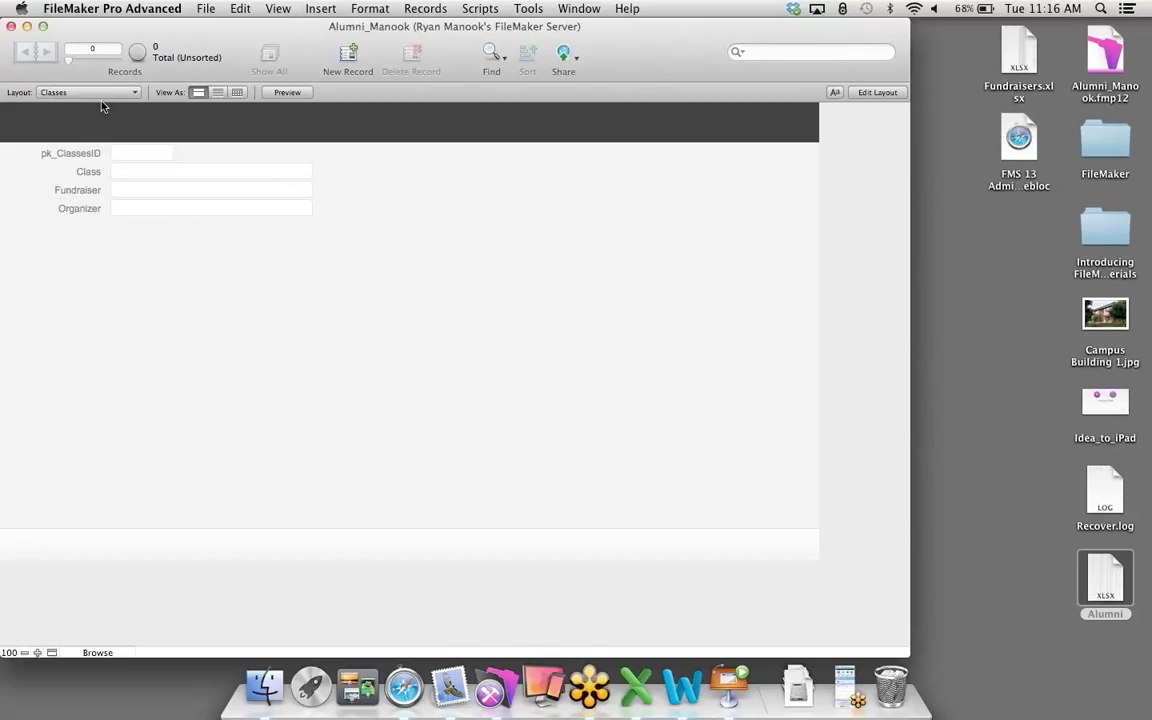
pyautogui.click(350, 57)
pyautogui.click(127, 172)
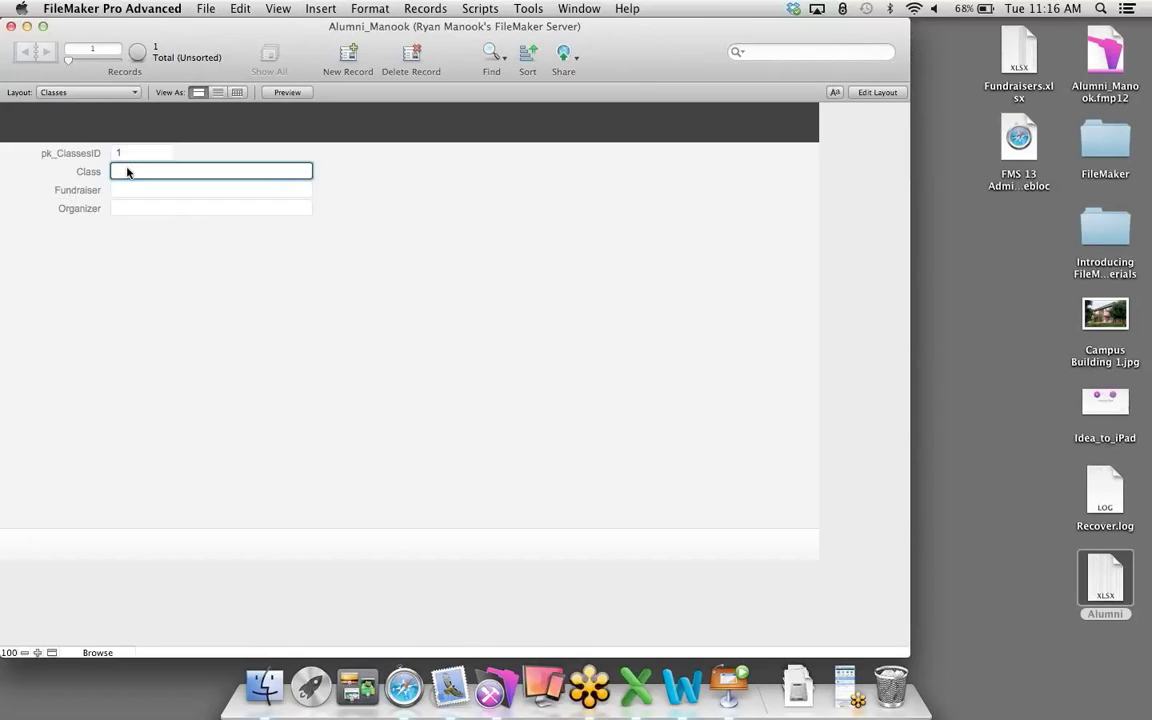
pyautogui.write('2000')
pyautogui.click(125, 189)
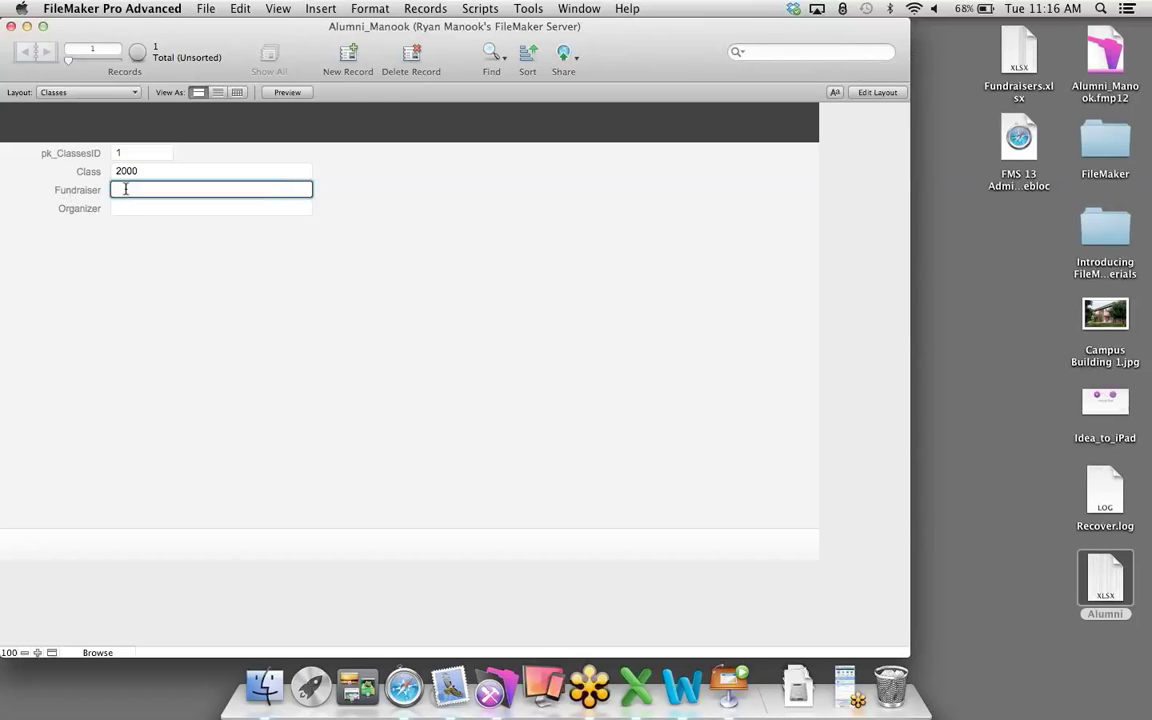
pyautogui.write('Alumni Fundraiser 2014')
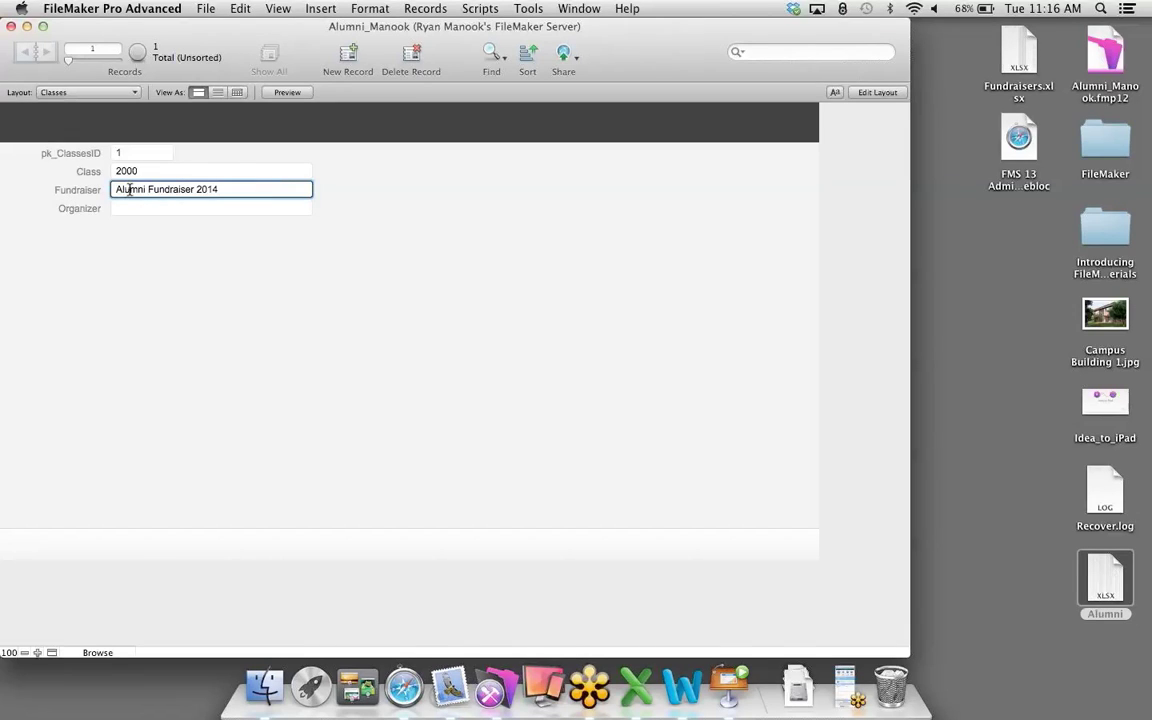
pyautogui.click(127, 208)
pyautogui.write('Ryan')
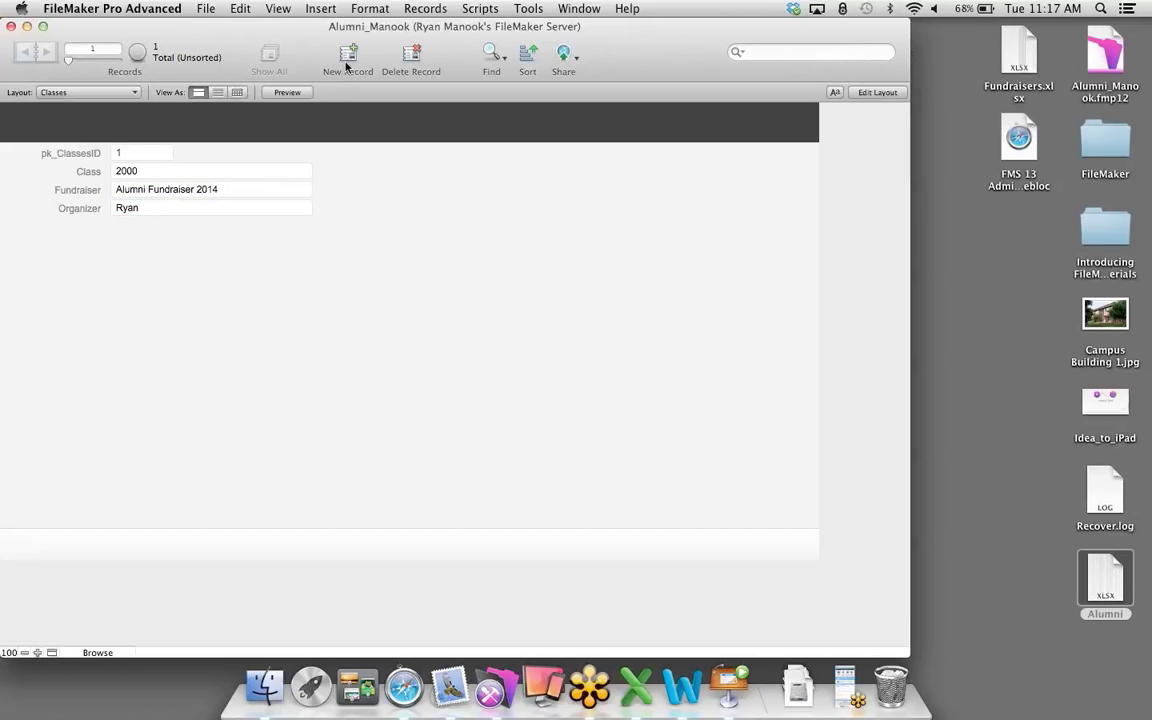
# - Add records for classes 2001 and 2002, pasting Alumni Fundraiser 2014 and entering the organizer name
pyautogui.press('super+n')
pyautogui.click(179, 173)
pyautogui.write('2001')
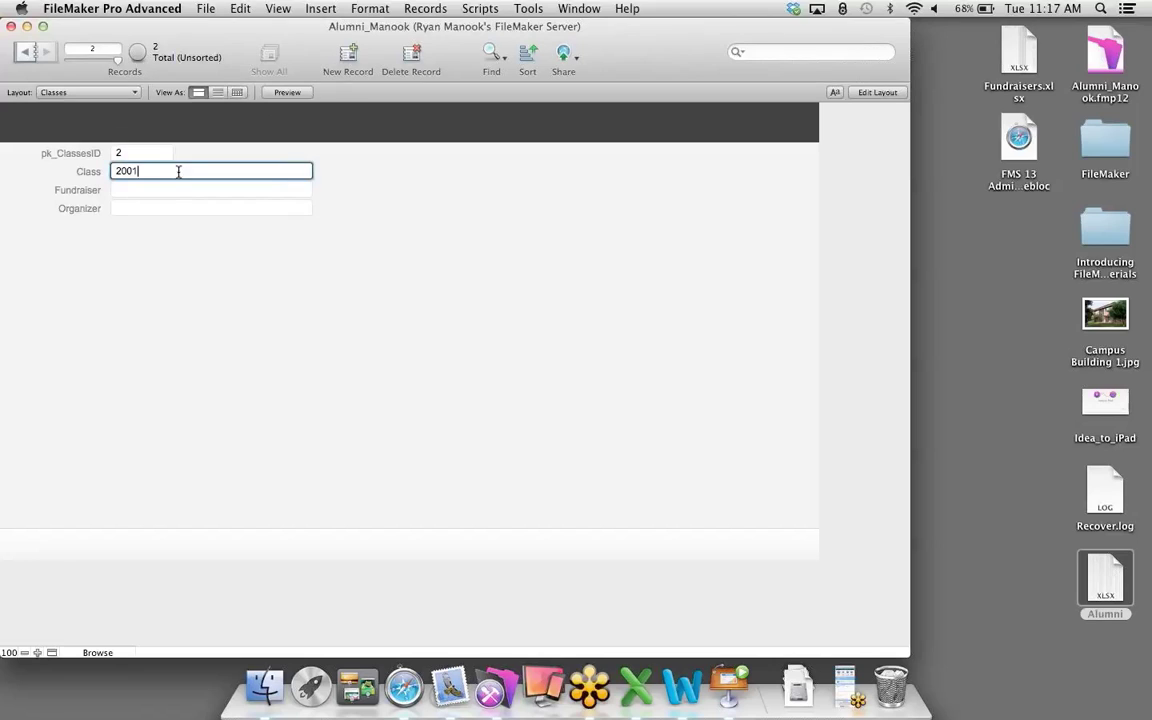
pyautogui.click(163, 189)
pyautogui.write('Alumni Fundraiser 2014')
pyautogui.click(149, 210)
pyautogui.write('Ryan')
pyautogui.click(350, 52)
pyautogui.click(171, 176)
pyautogui.write('2002')
pyautogui.click(155, 190)
pyautogui.write('Alumni Fundraiser 2014')
pyautogui.click(141, 207)
pyautogui.write('Ryan')
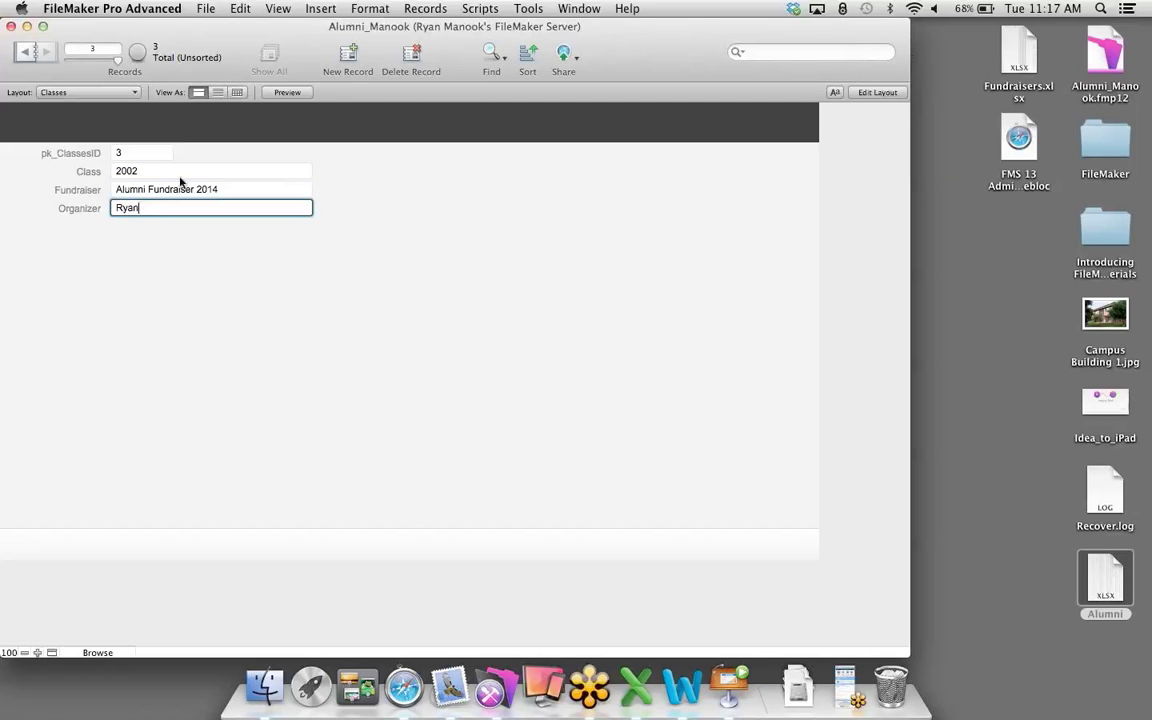
# - Add records for classes 2003 and 2004 with Alumni Fundraiser 2014 and an organizer, then commit
pyautogui.click(348, 52)
pyautogui.click(166, 171)
pyautogui.write('2003')
pyautogui.click(147, 187)
pyautogui.write('Alumni Fundraiser 2014')
pyautogui.click(137, 208)
pyautogui.write('Ryan')
pyautogui.click(363, 58)
pyautogui.click(181, 170)
pyautogui.write('2004')
pyautogui.click(154, 188)
pyautogui.write('Alumni Fundraiser 2014')
pyautogui.click(144, 209)
pyautogui.write('Rya')
pyautogui.click(101, 292)
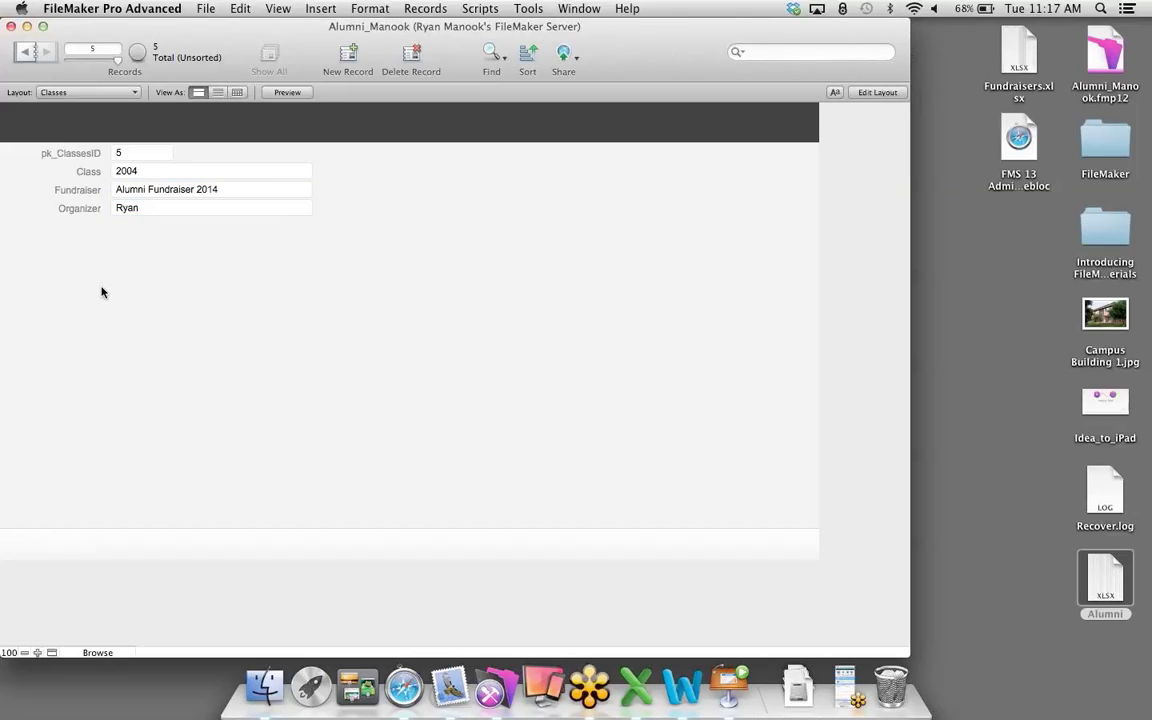
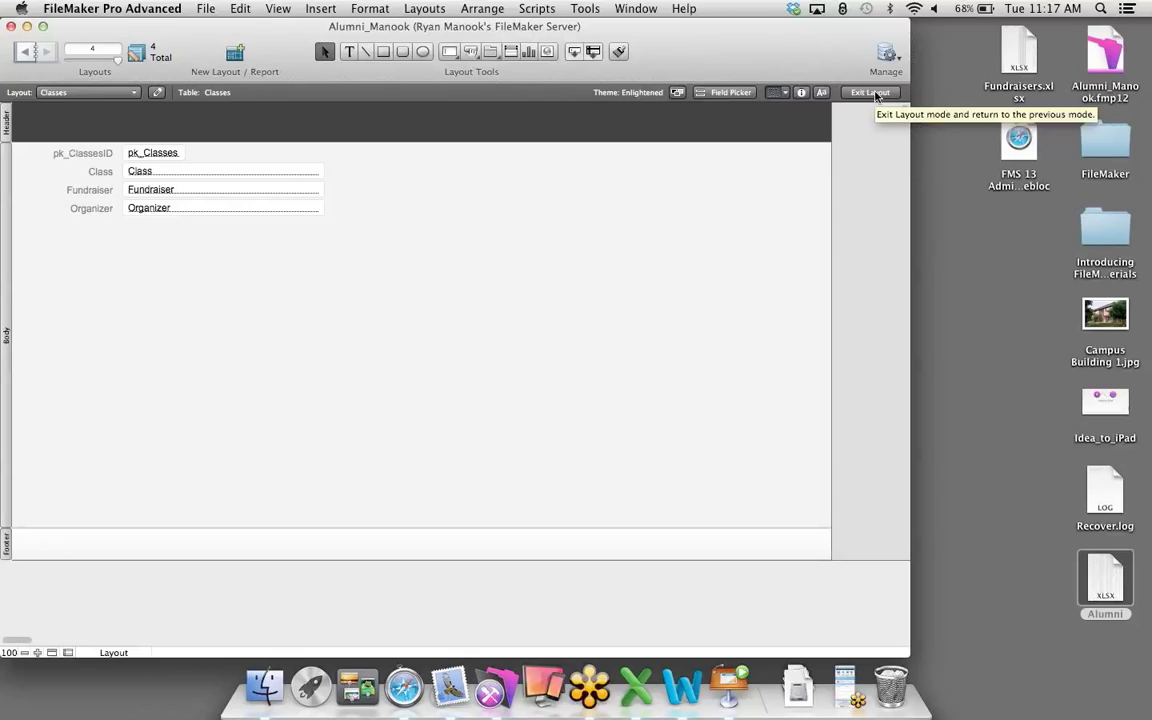
# - Draw a portal below the Organizer field showing Alumni_Manook records with a vertical scroll bar
pyautogui.click(872, 93)
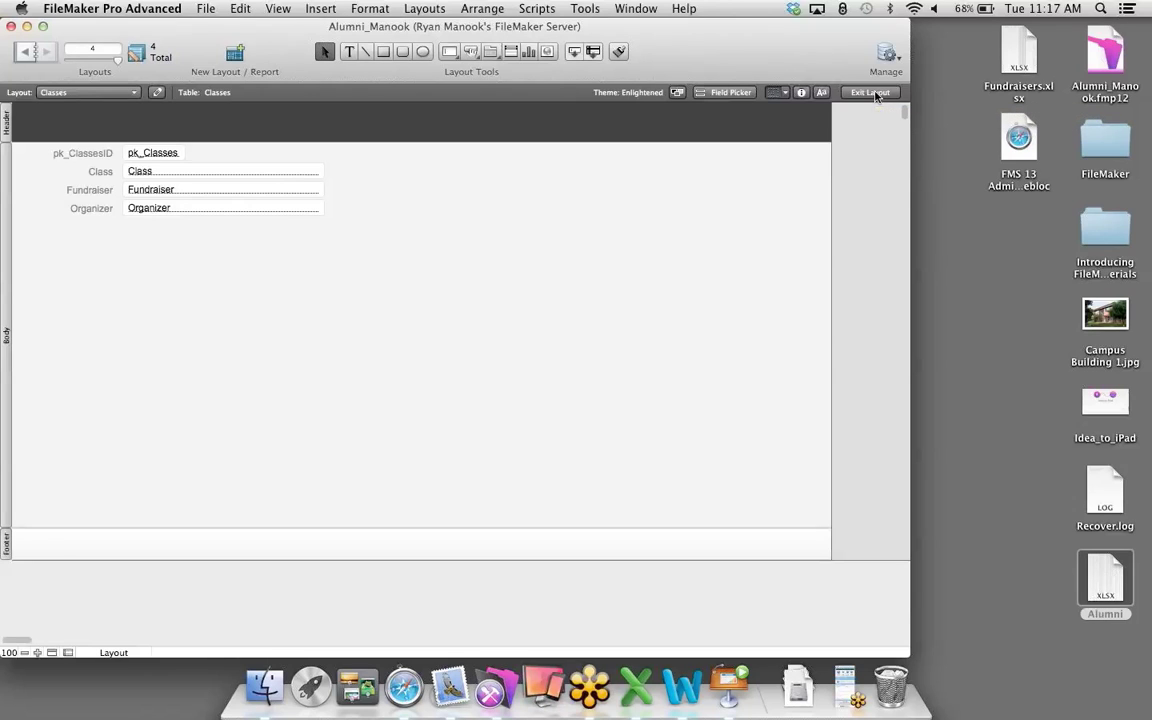
pyautogui.click(460, 51)
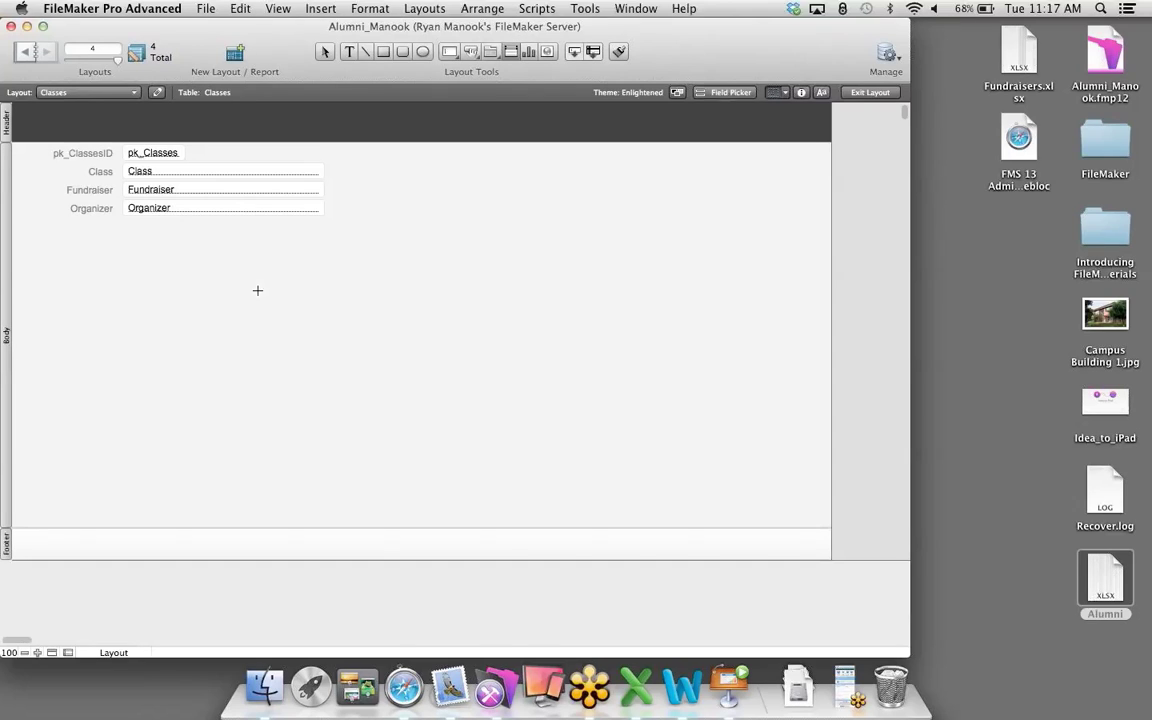
pyautogui.moveTo(68, 257); pyautogui.dragTo(645, 517)
pyautogui.click(470, 176)
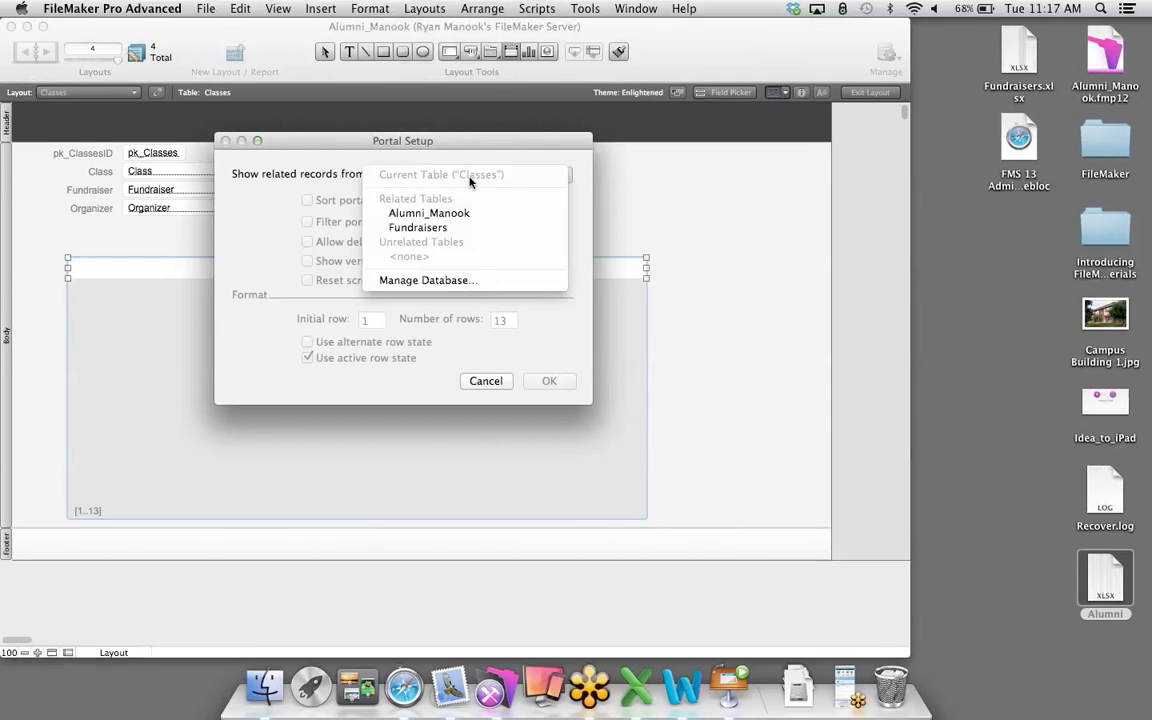
pyautogui.click(440, 178)
pyautogui.click(413, 177)
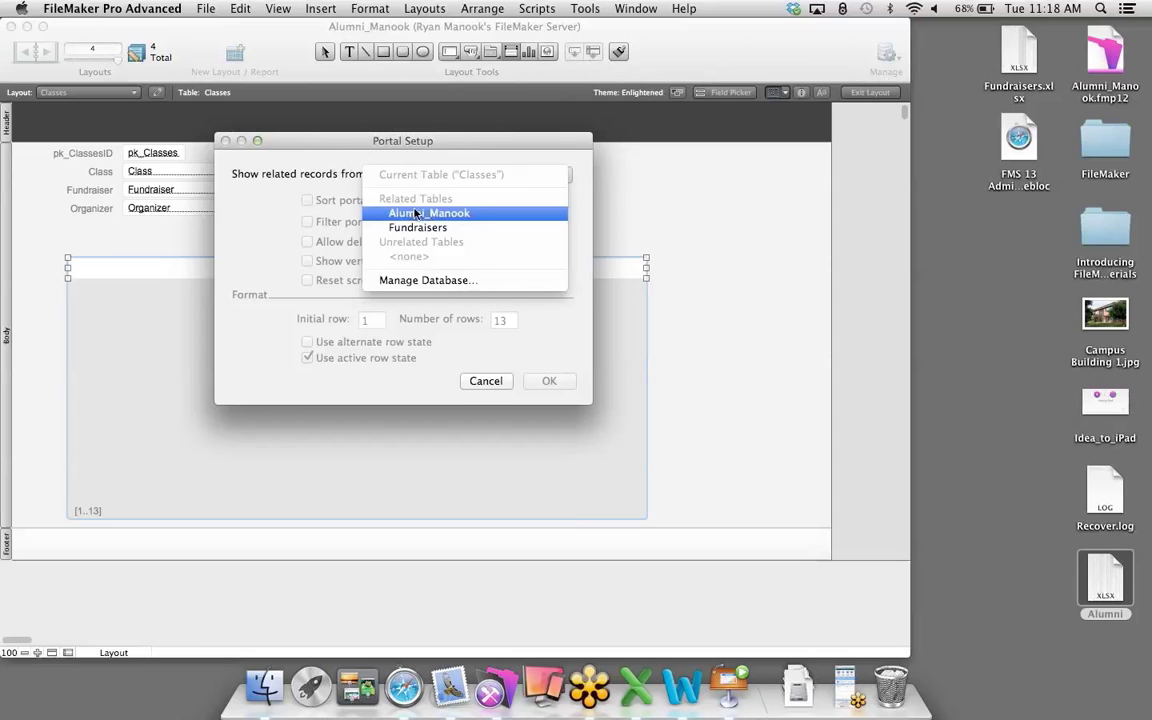
pyautogui.click(415, 213)
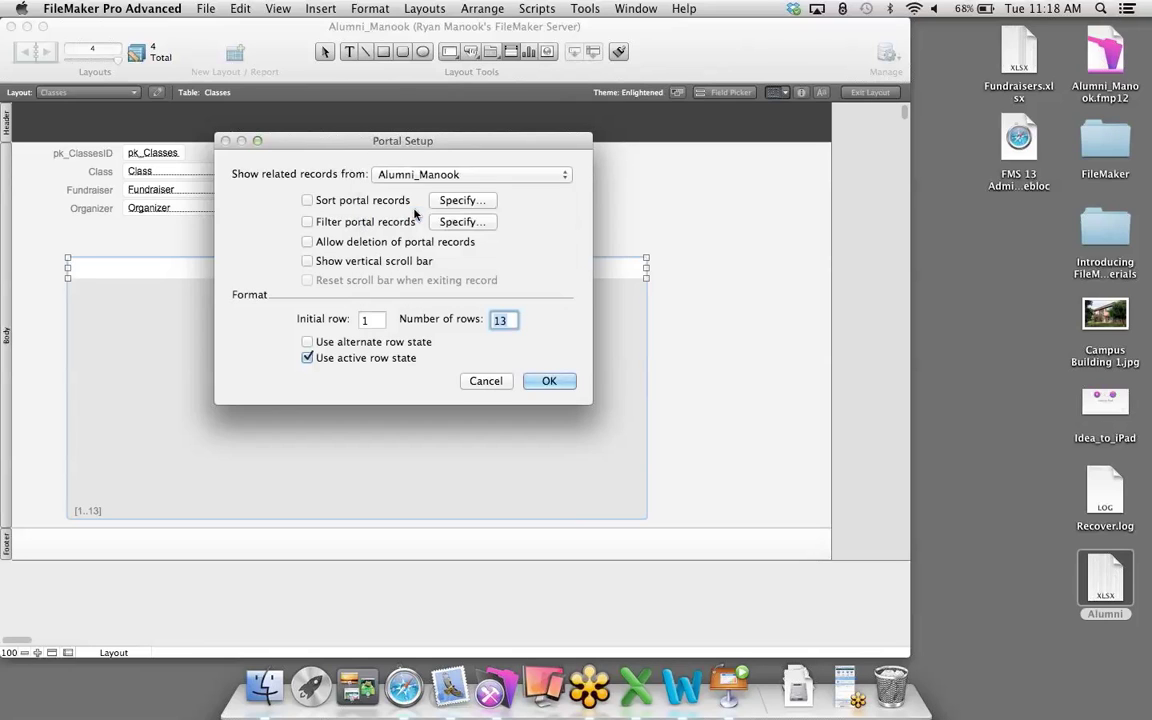
pyautogui.click(308, 261)
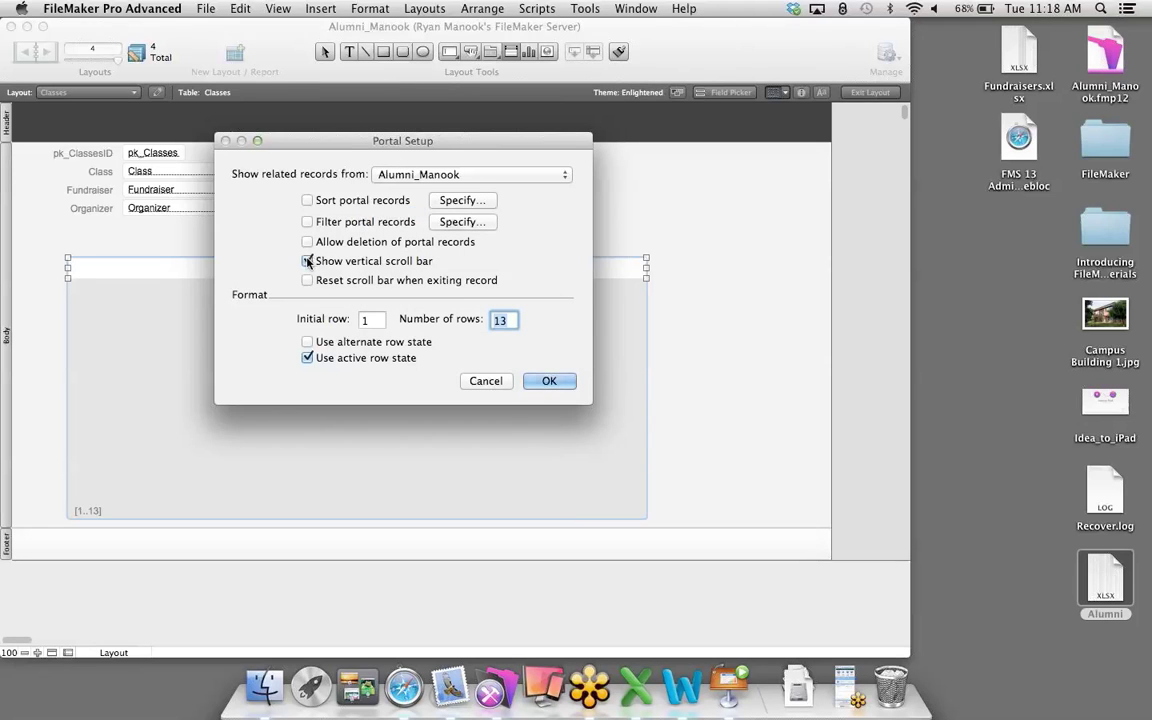
pyautogui.click(541, 384)
# - Add FirstName, LastName and Fundraisers::Amount fields to the portal
pyautogui.doubleClick(418, 225)
pyautogui.doubleClick(418, 240)
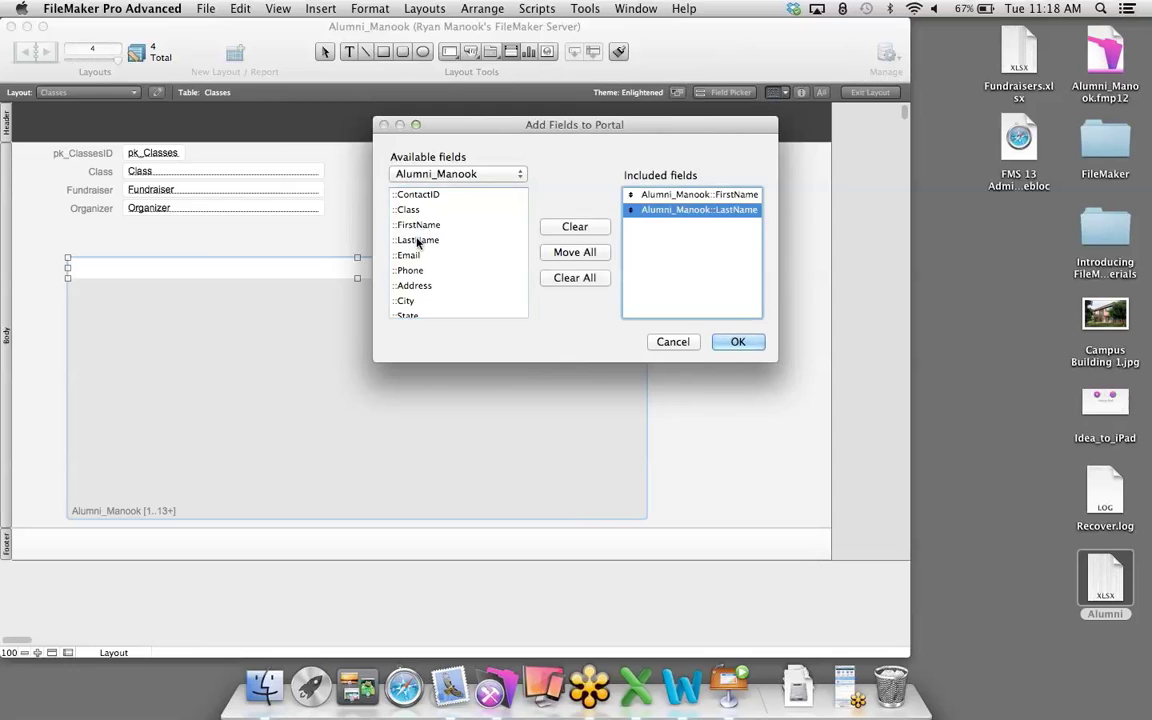
pyautogui.click(458, 175)
pyautogui.click(452, 188)
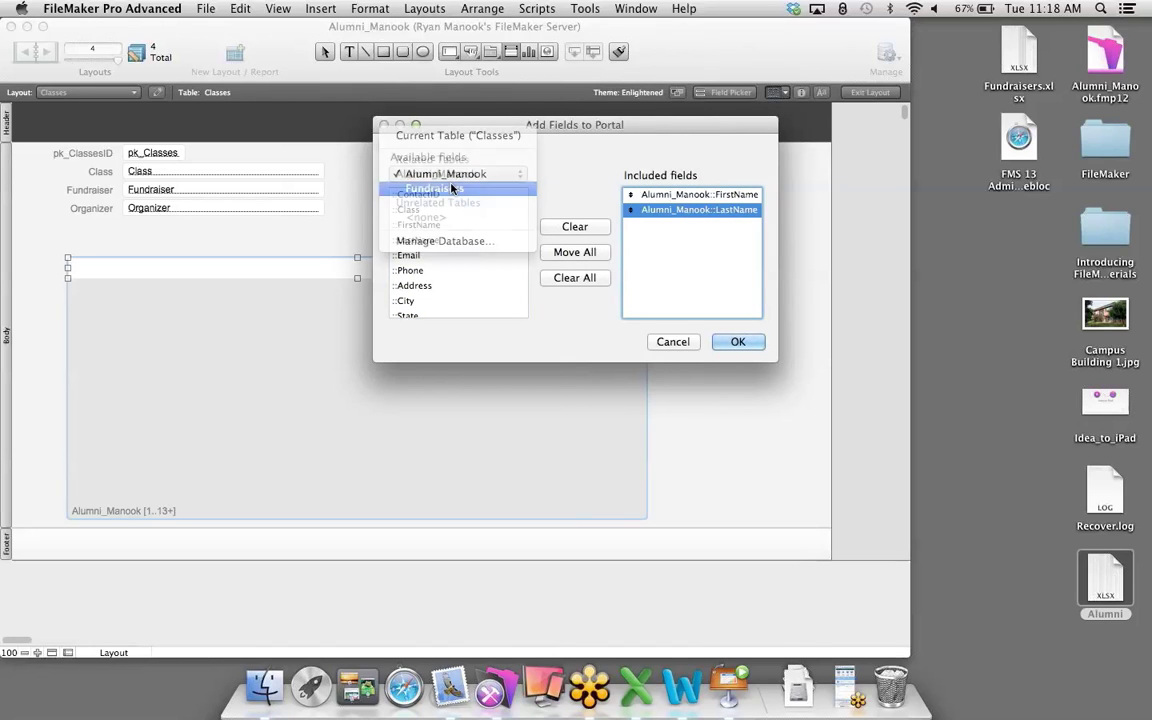
pyautogui.doubleClick(419, 210)
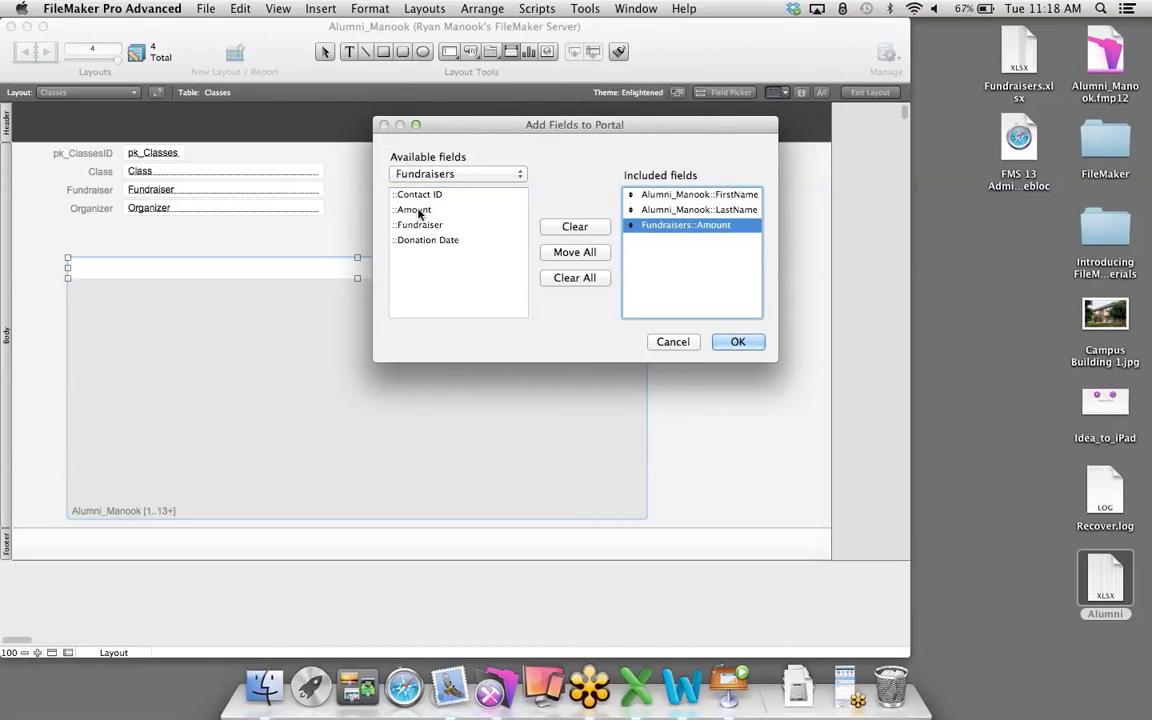
pyautogui.click(737, 341)
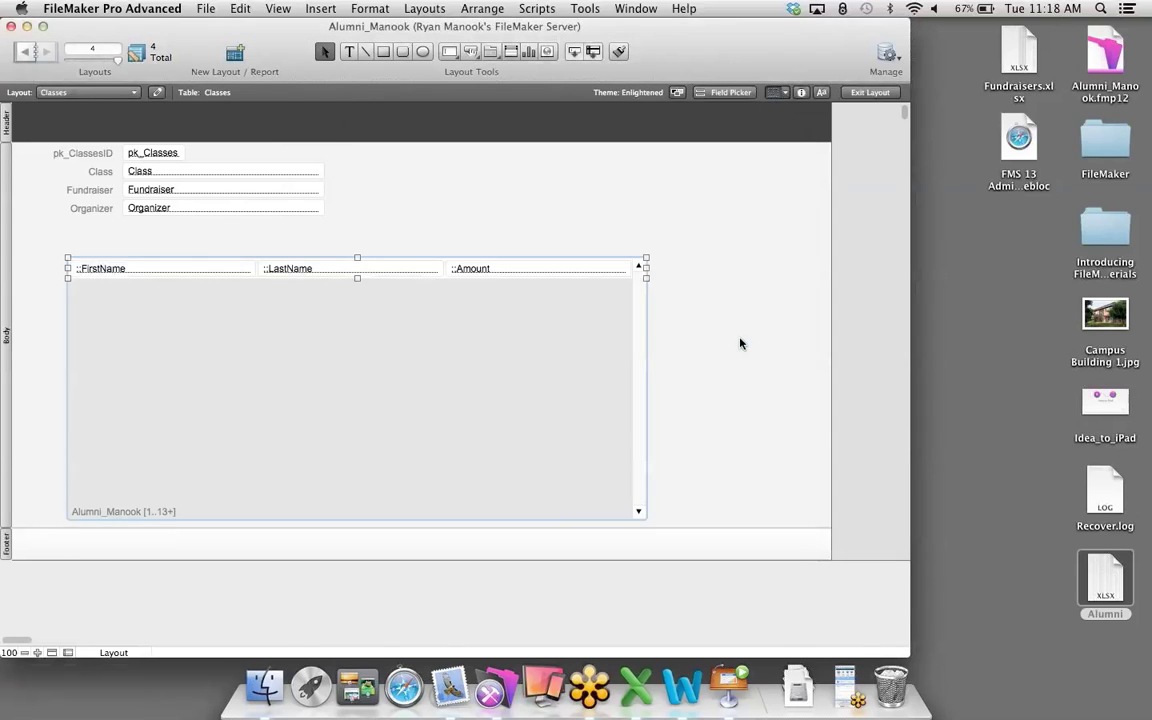
# - Give the portal's Fundraisers::Amount field Currency format with a thousands separator in the Inspector
pyautogui.click(560, 271)
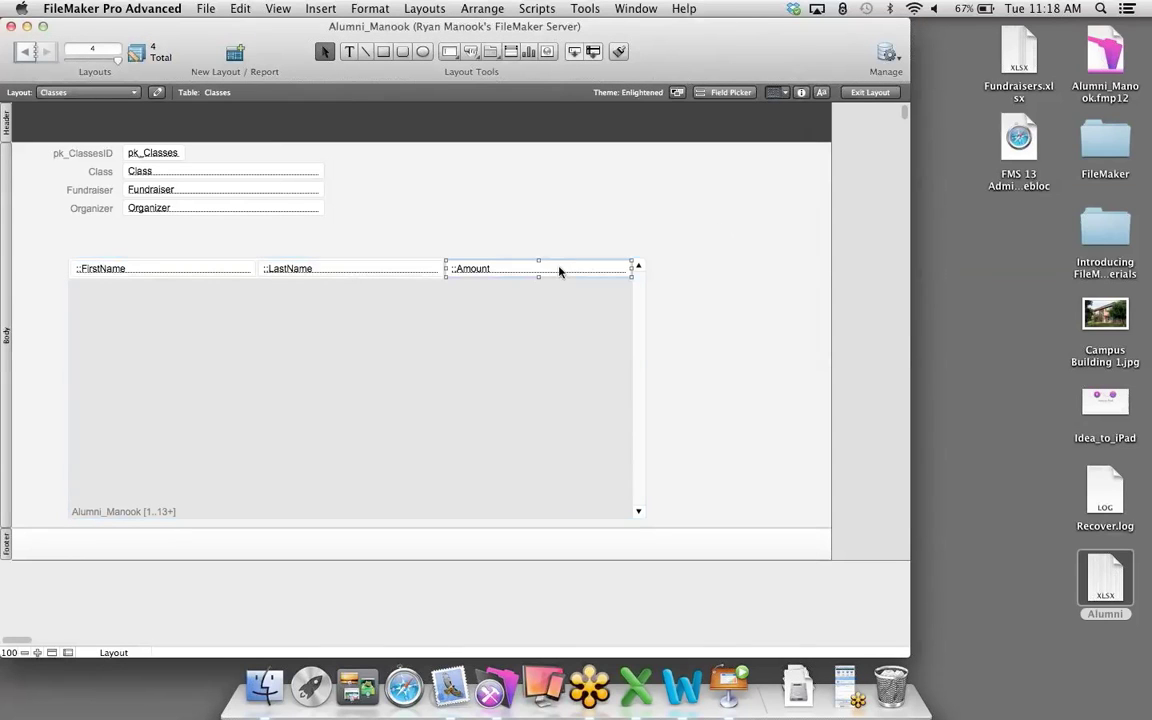
pyautogui.click(801, 92)
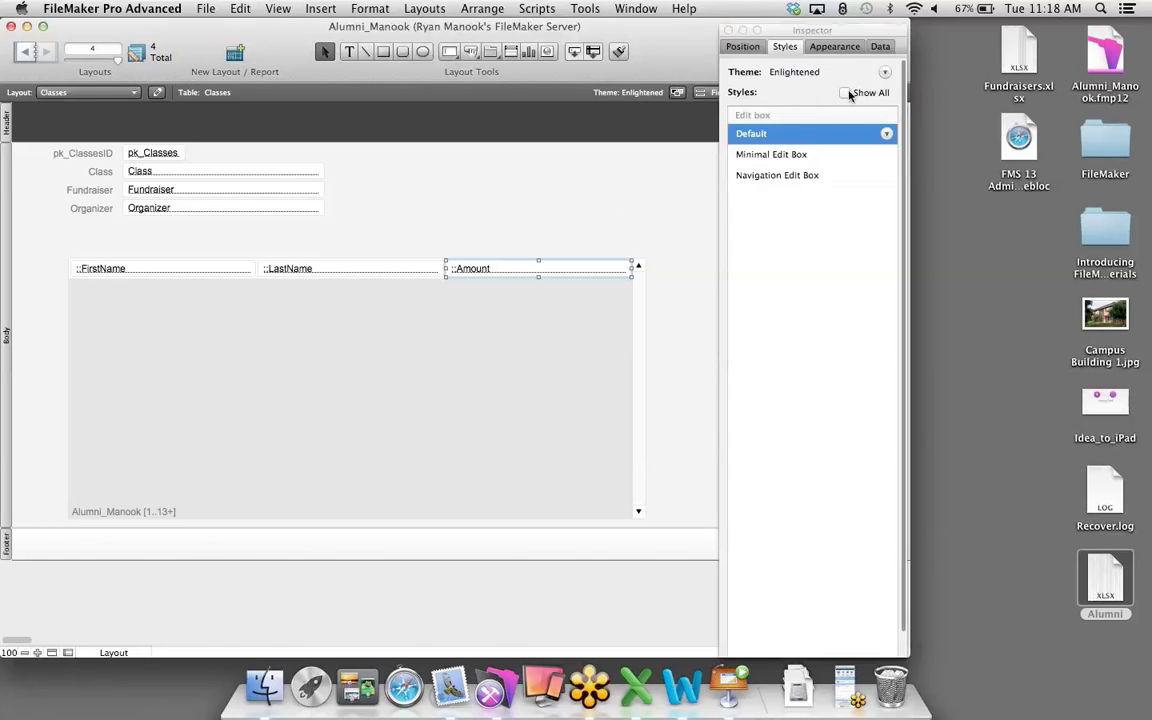
pyautogui.click(881, 47)
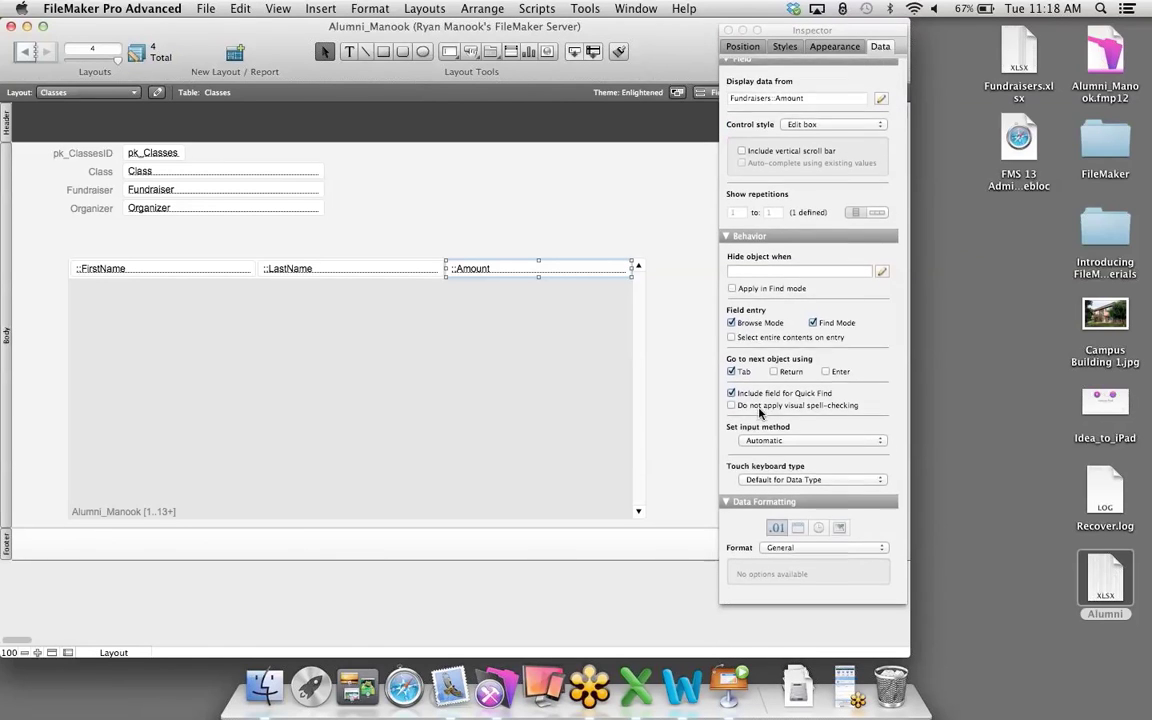
pyautogui.click(821, 556)
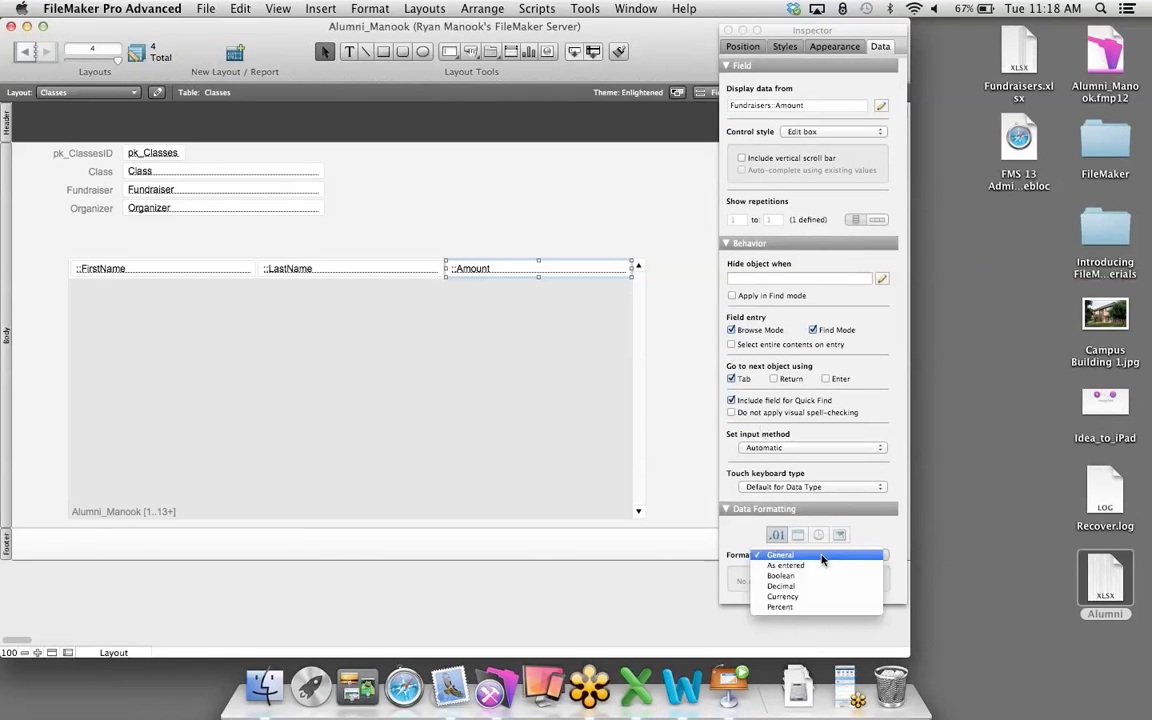
pyautogui.click(783, 597)
pyautogui.scroll(-2, 760, 545)
pyautogui.scroll(-4, 760, 545)
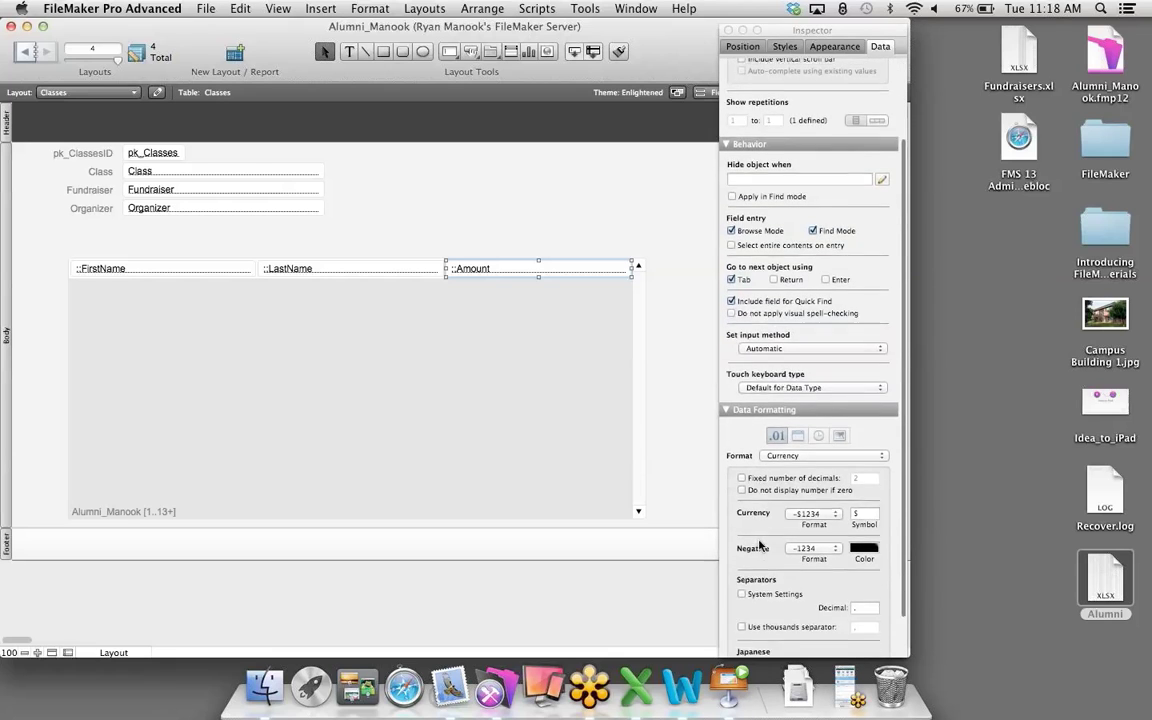
pyautogui.click(742, 578)
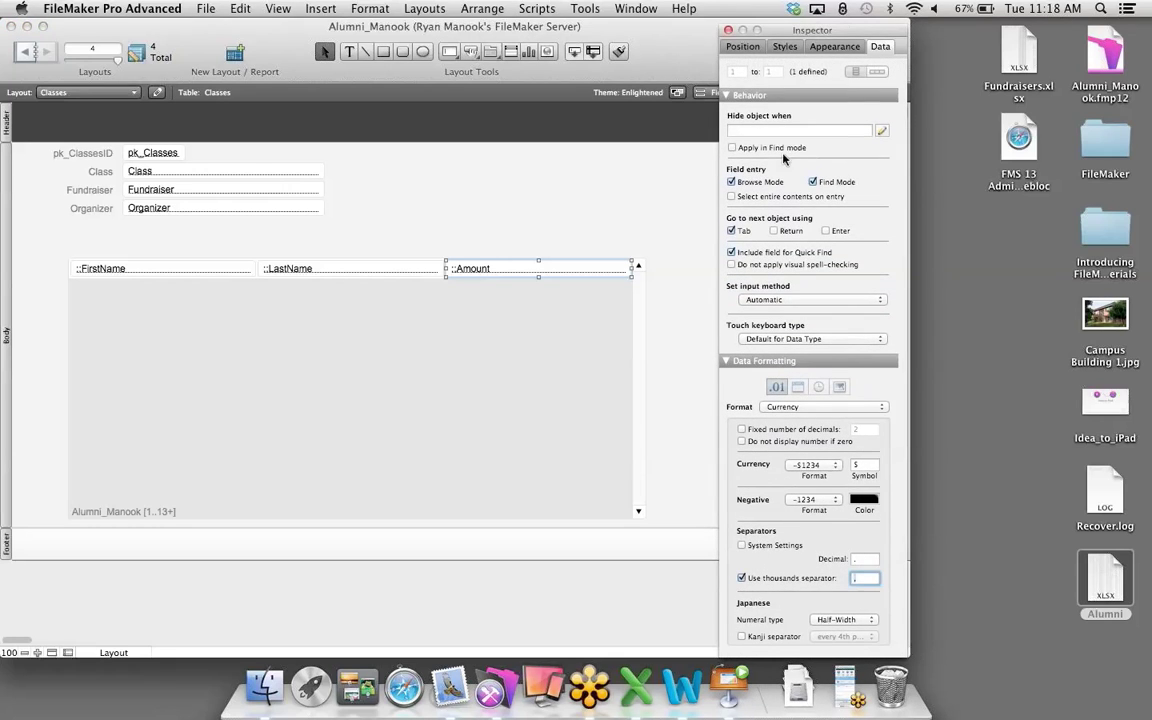
pyautogui.click(729, 30)
pyautogui.click(689, 185)
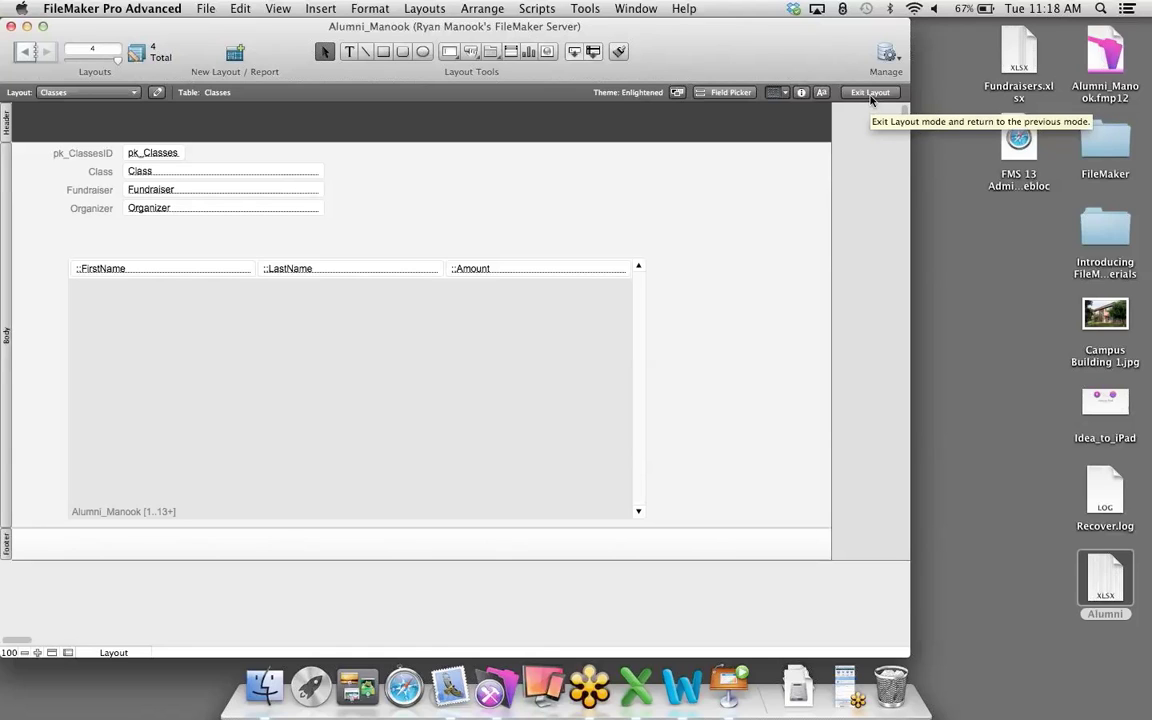
# - Exit Layout mode and scroll through the portal's related alumni and donation amounts
pyautogui.click(870, 97)
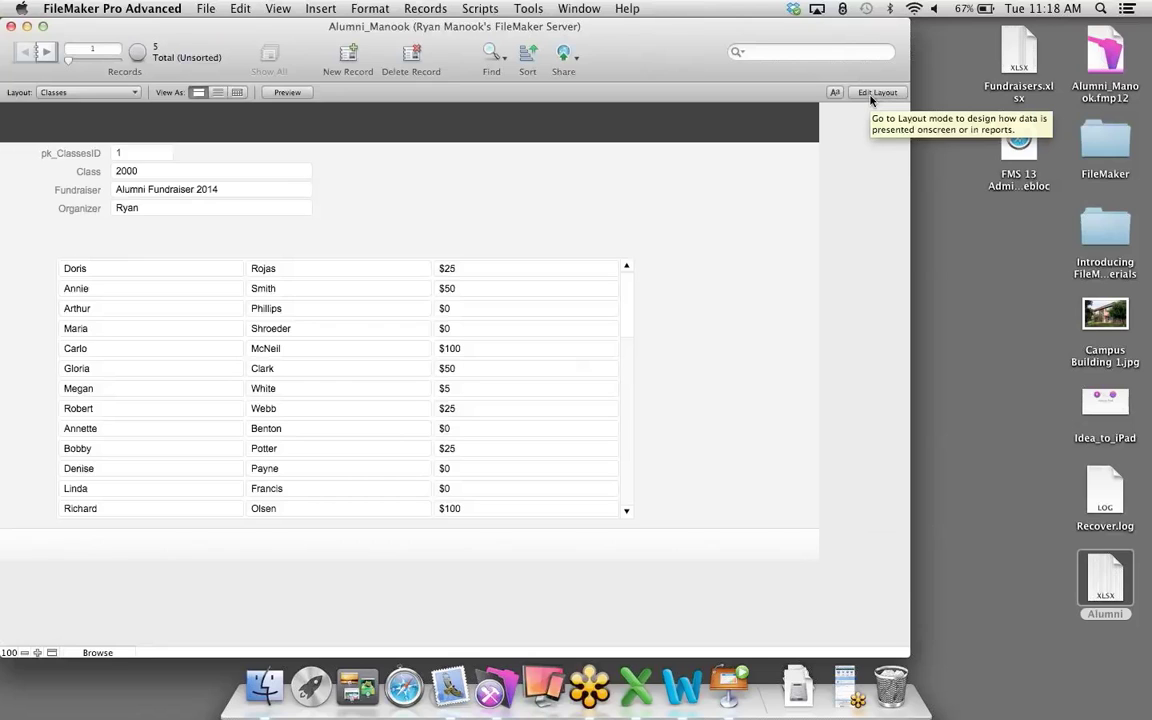
pyautogui.scroll(-3, 171, 318)
pyautogui.scroll(-7, 171, 318)
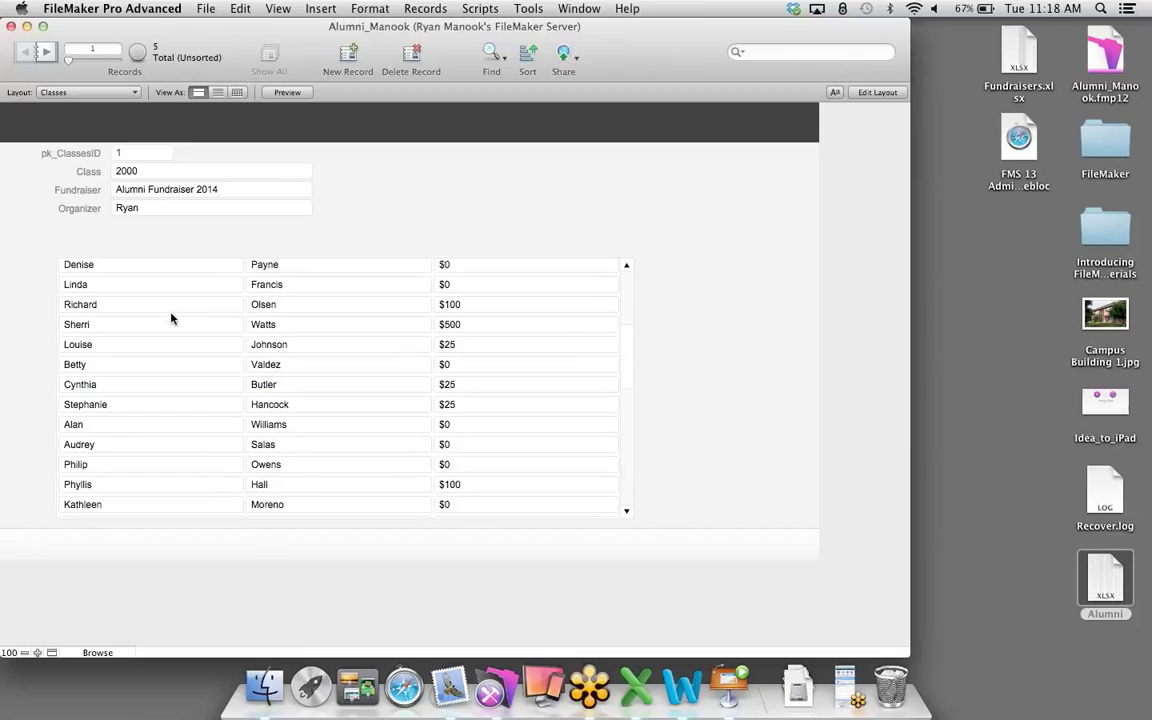
pyautogui.scroll(-5, 171, 318)
pyautogui.scroll(9, 171, 318)
pyautogui.scroll(6, 171, 318)
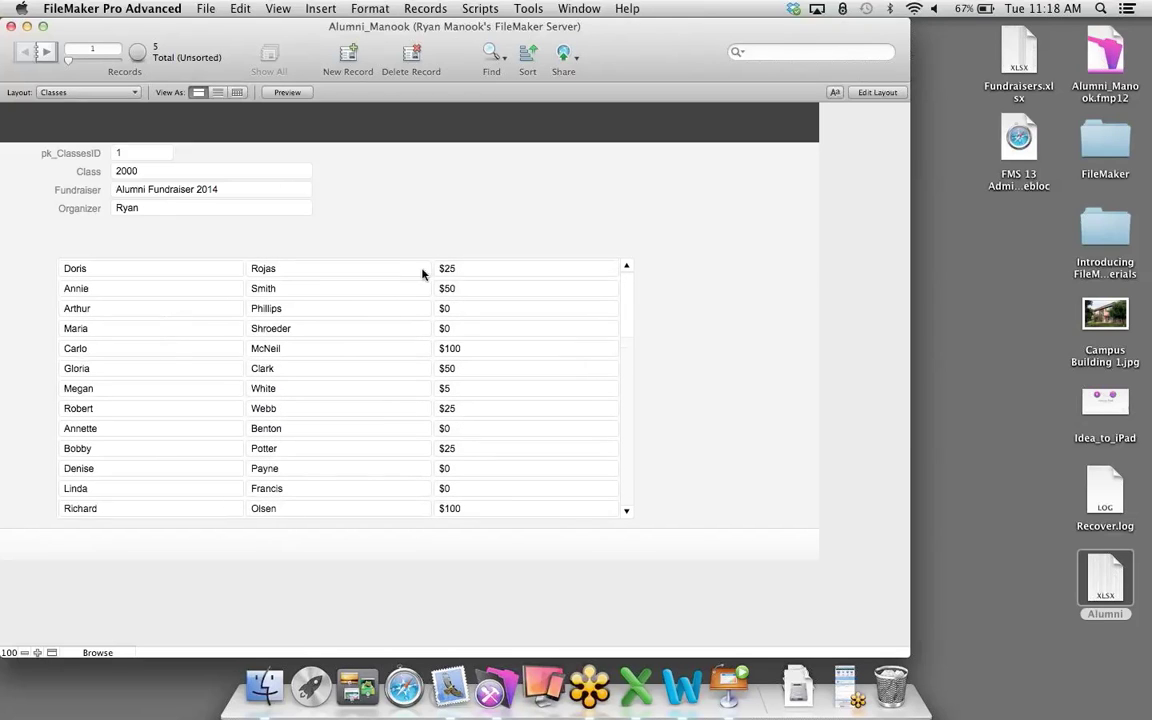
# - Step forward four class records, return to the first, then bring up the Idea to iPad slideshow
pyautogui.click(47, 53)
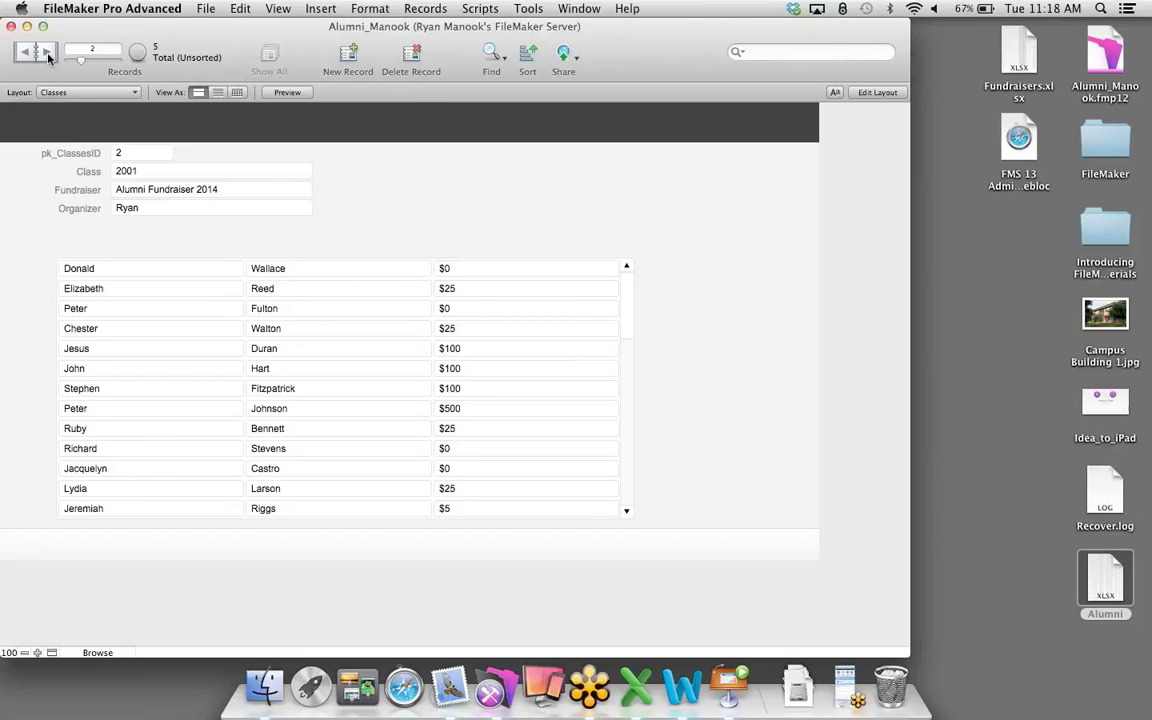
pyautogui.click(47, 53)
pyautogui.click(47, 54)
pyautogui.click(47, 54)
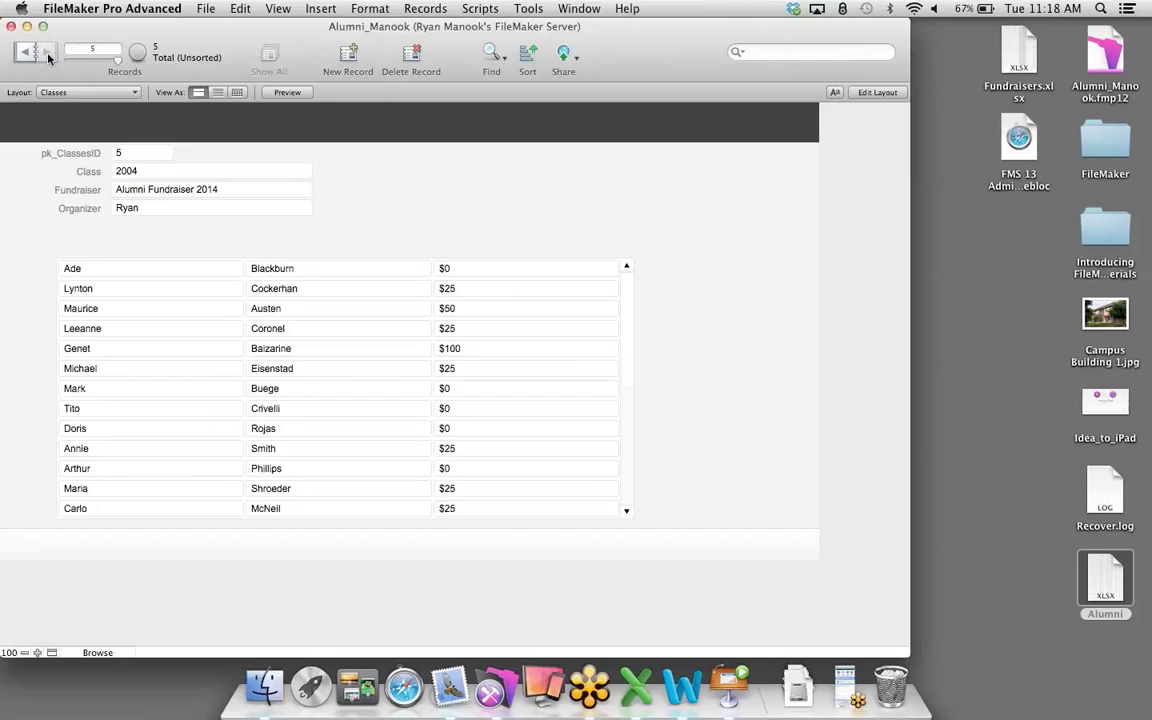
pyautogui.click(27, 52)
pyautogui.click(27, 52)
pyautogui.click(27, 52)
pyautogui.click(27, 52)
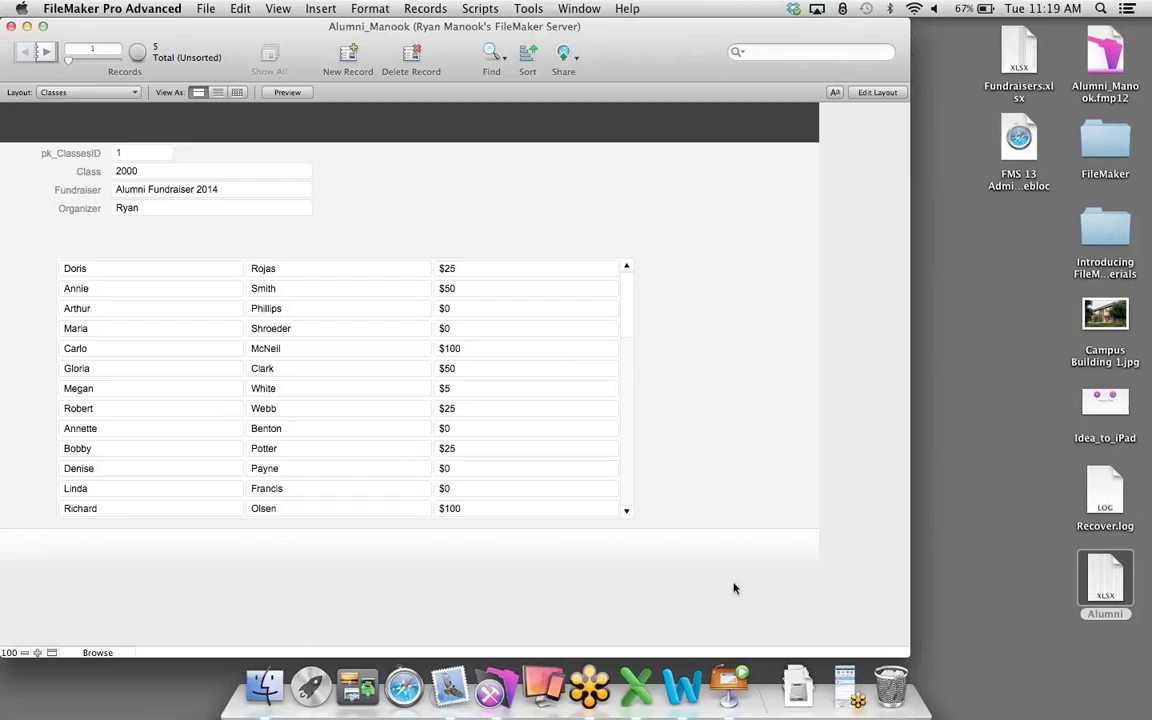
pyautogui.click(736, 677)
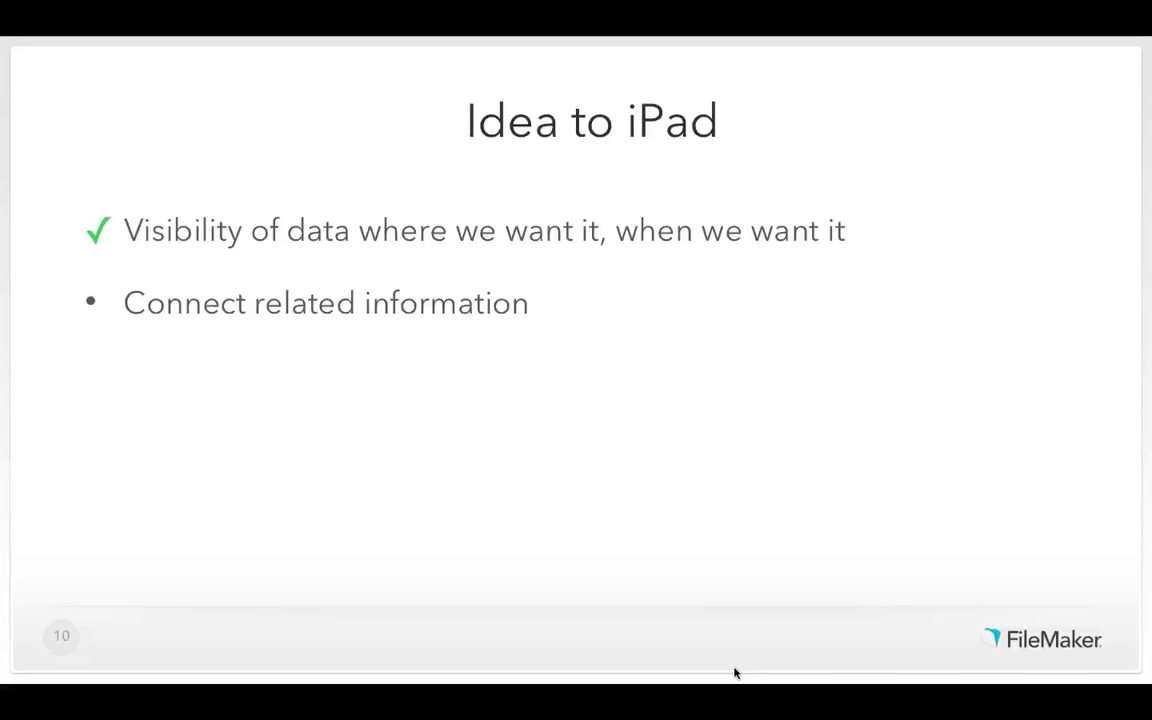
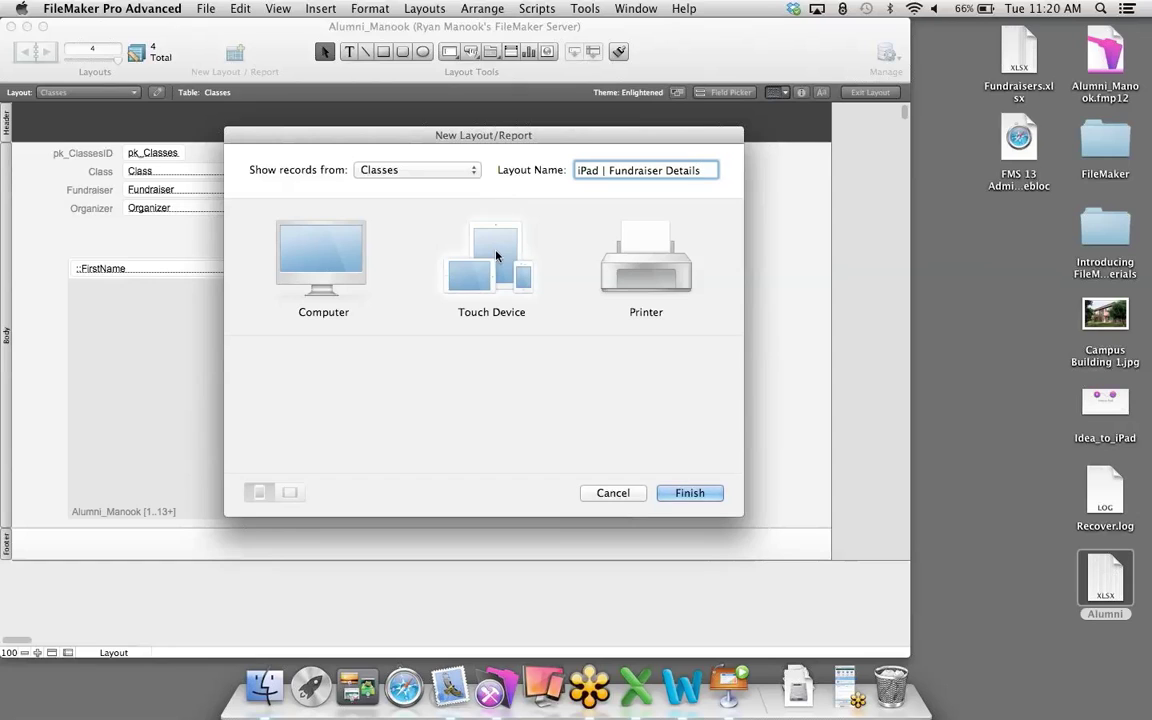
# - Create a Form layout for iPad/iPad mini in landscape orientation
pyautogui.click(495, 259)
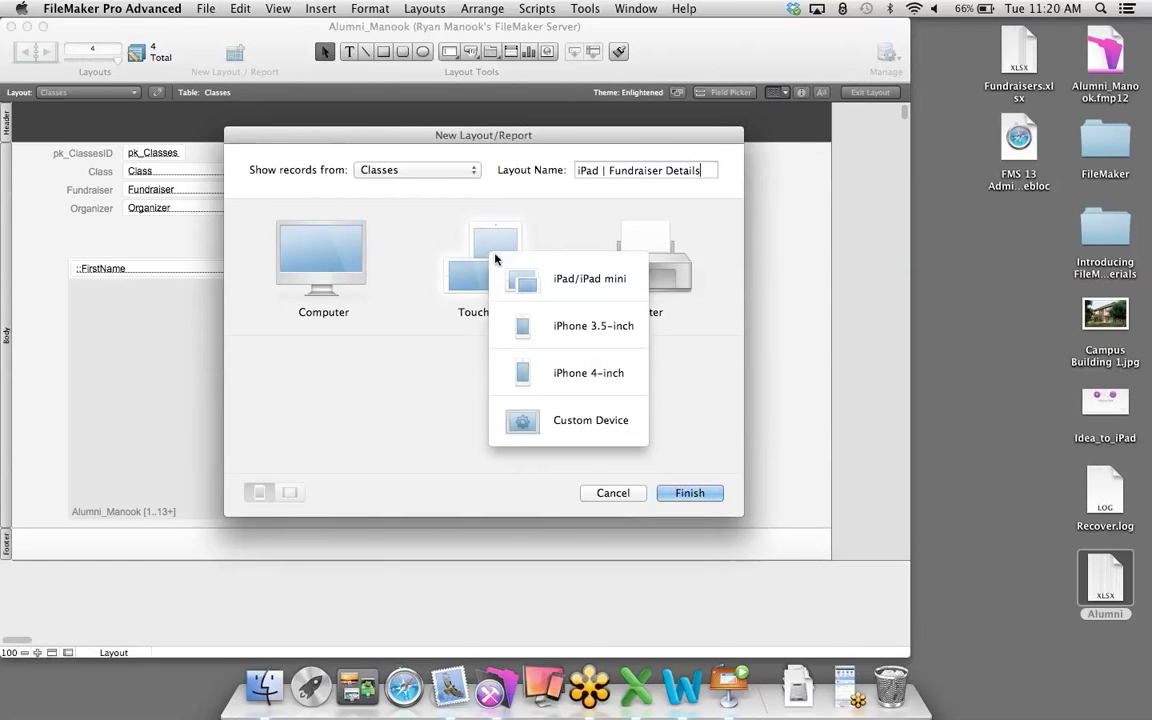
pyautogui.click(532, 280)
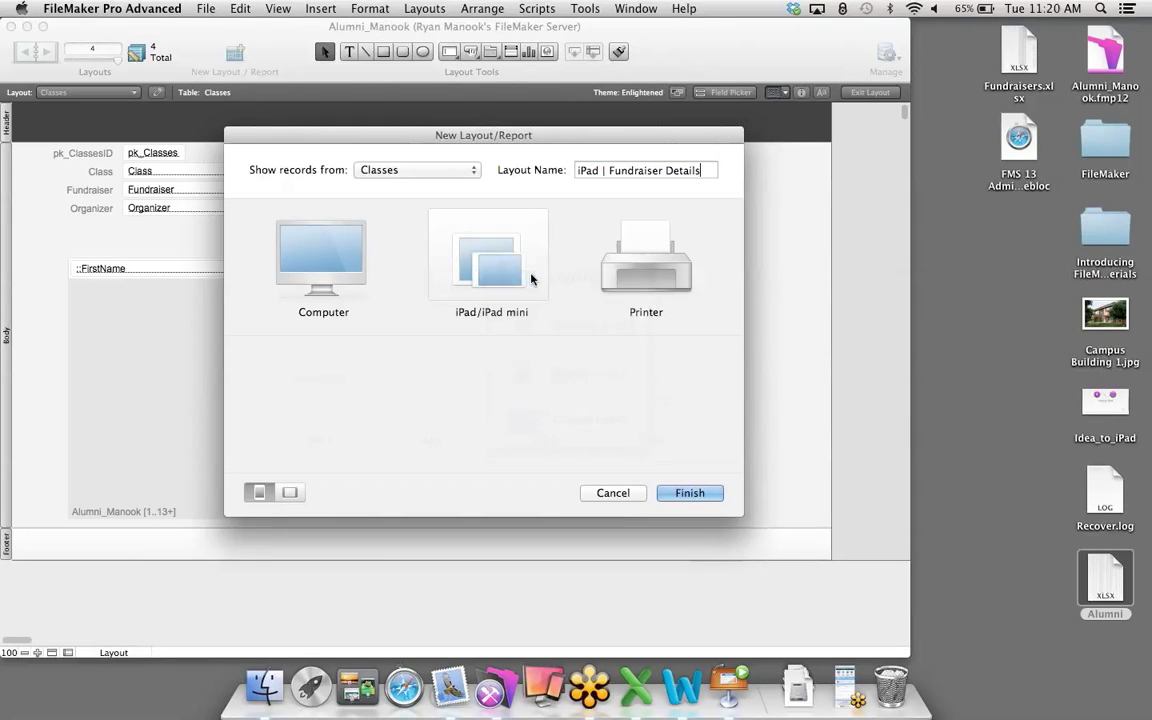
pyautogui.click(333, 391)
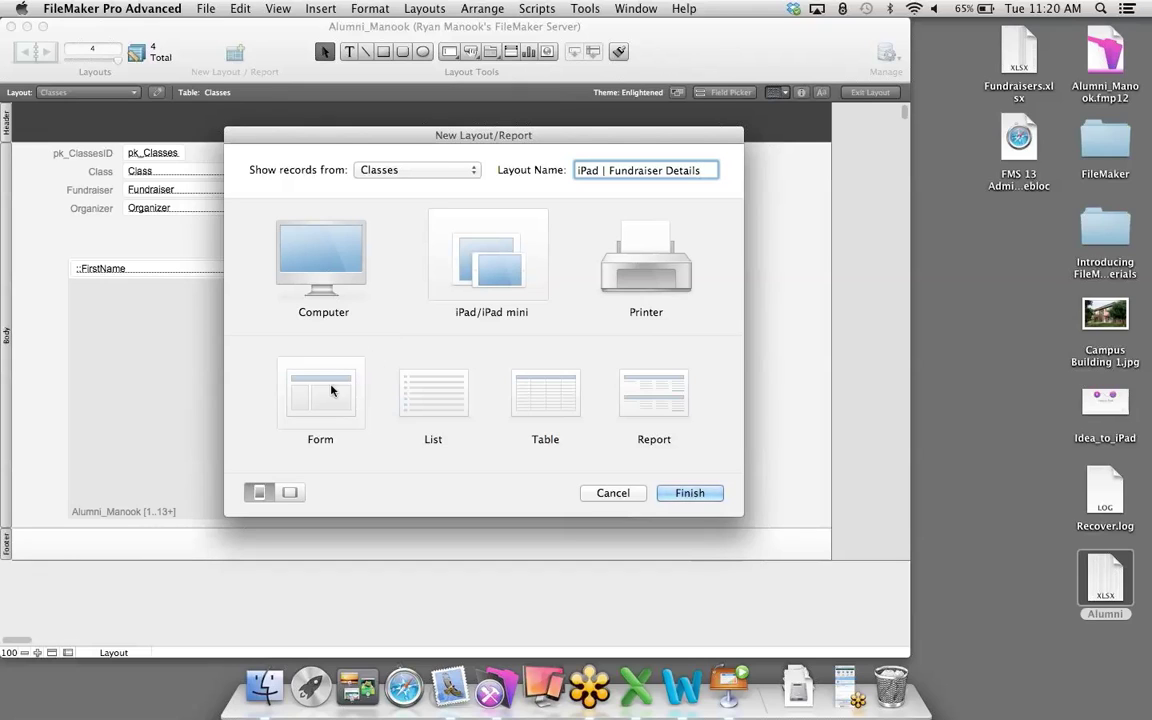
pyautogui.click(290, 492)
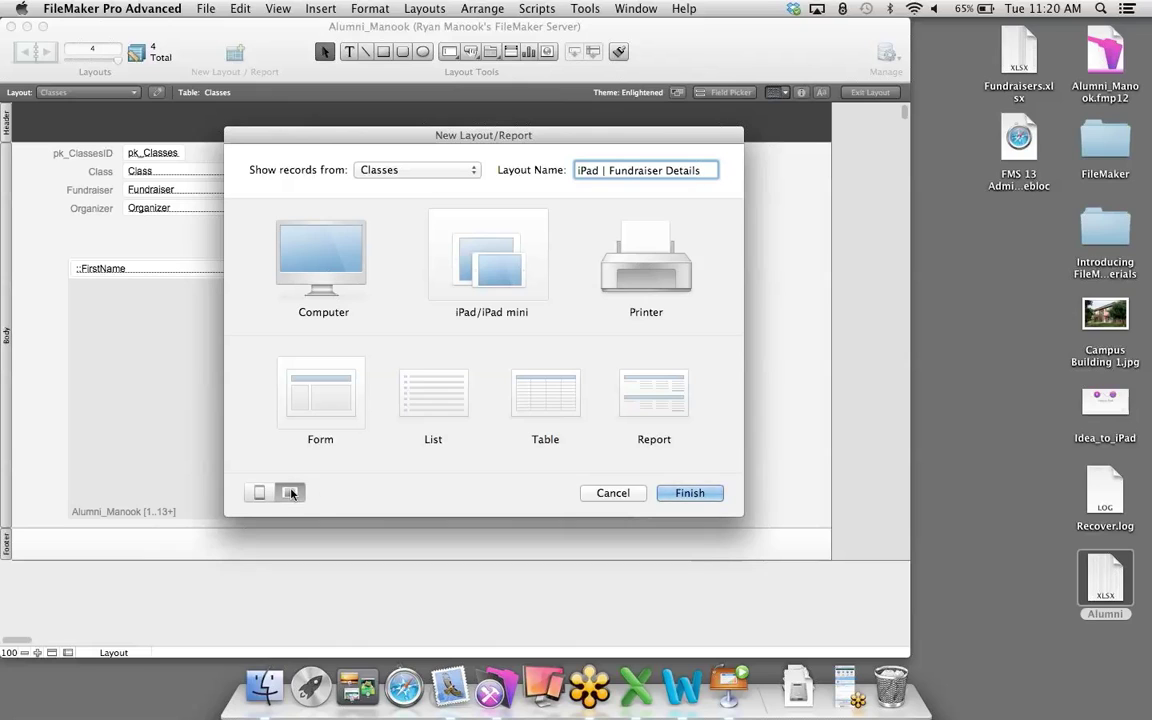
pyautogui.click(690, 492)
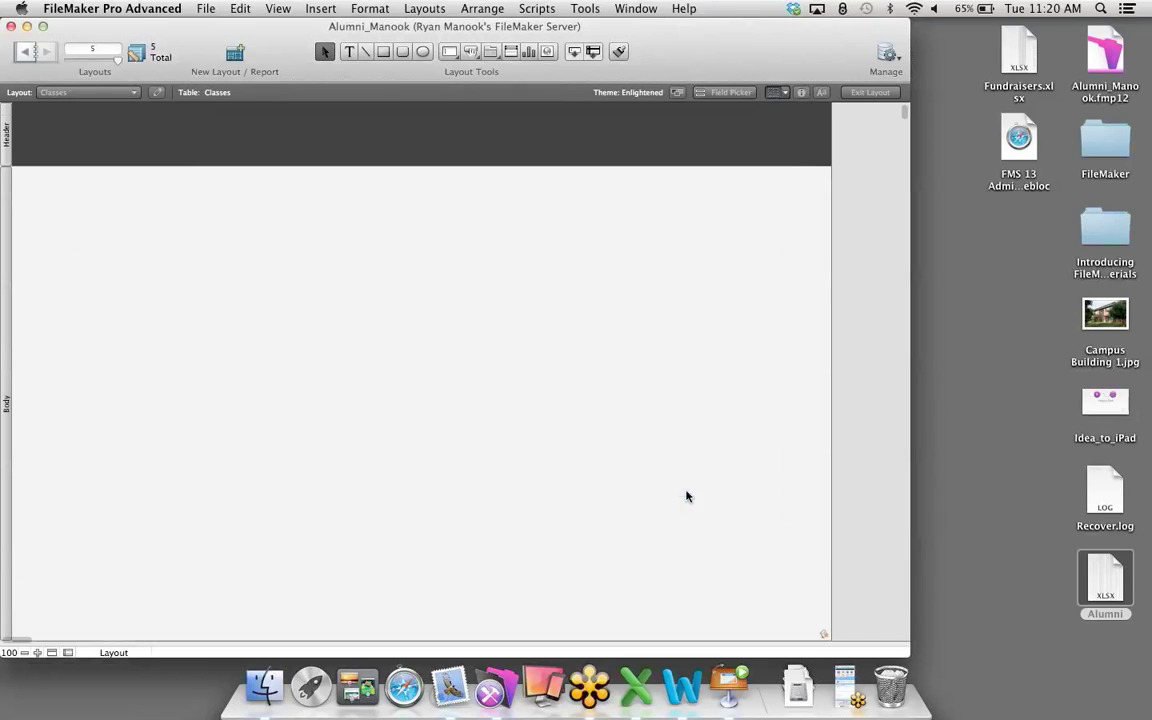
# - Preview the Enlightened, Luminous and Sophisticated themes, then apply Sophisticated Touch
pyautogui.scroll(-2, 686, 496)
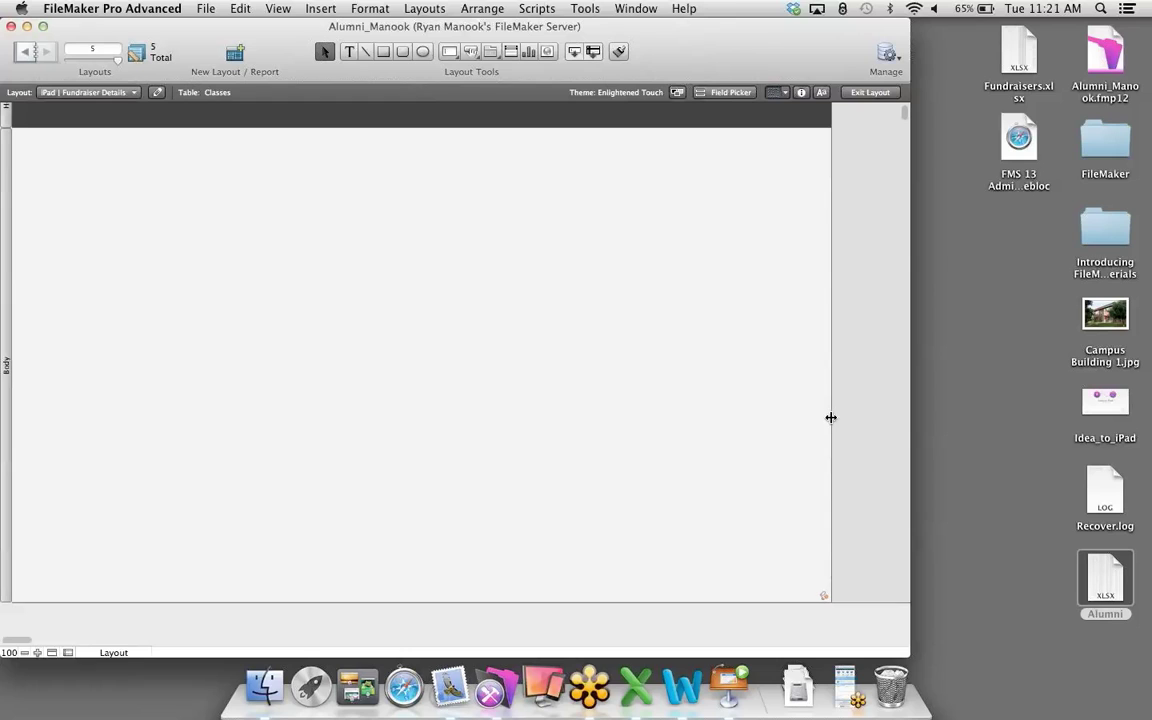
pyautogui.scroll(2, 831, 417)
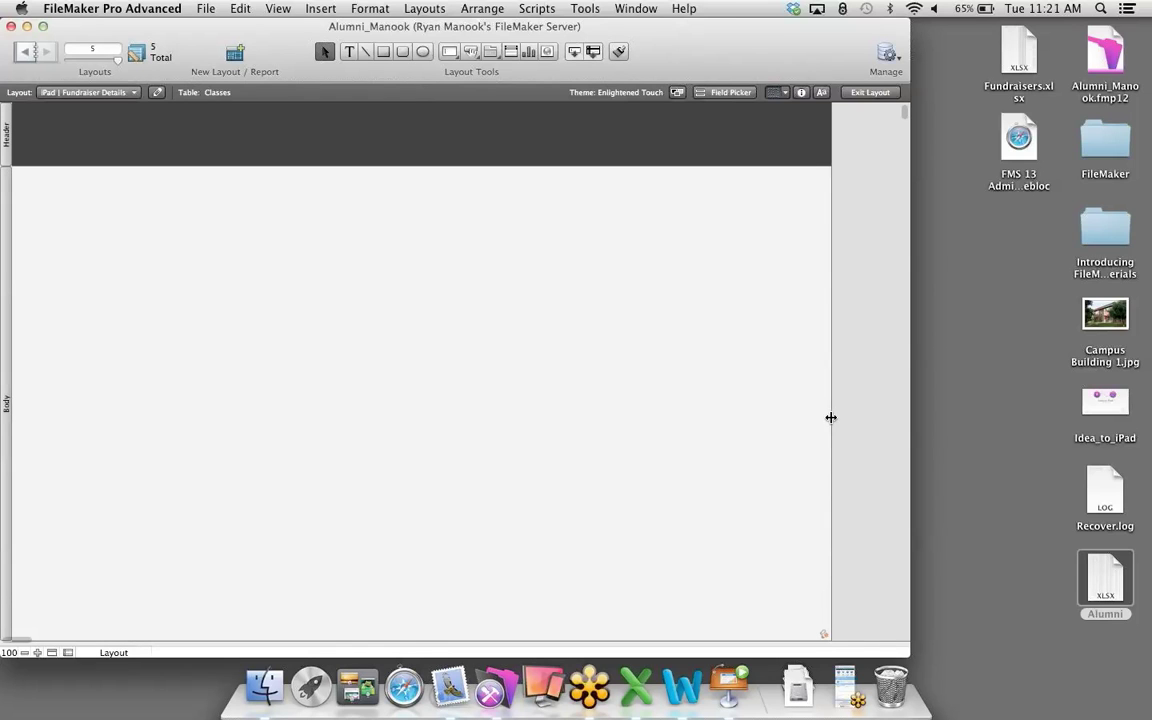
pyautogui.click(677, 92)
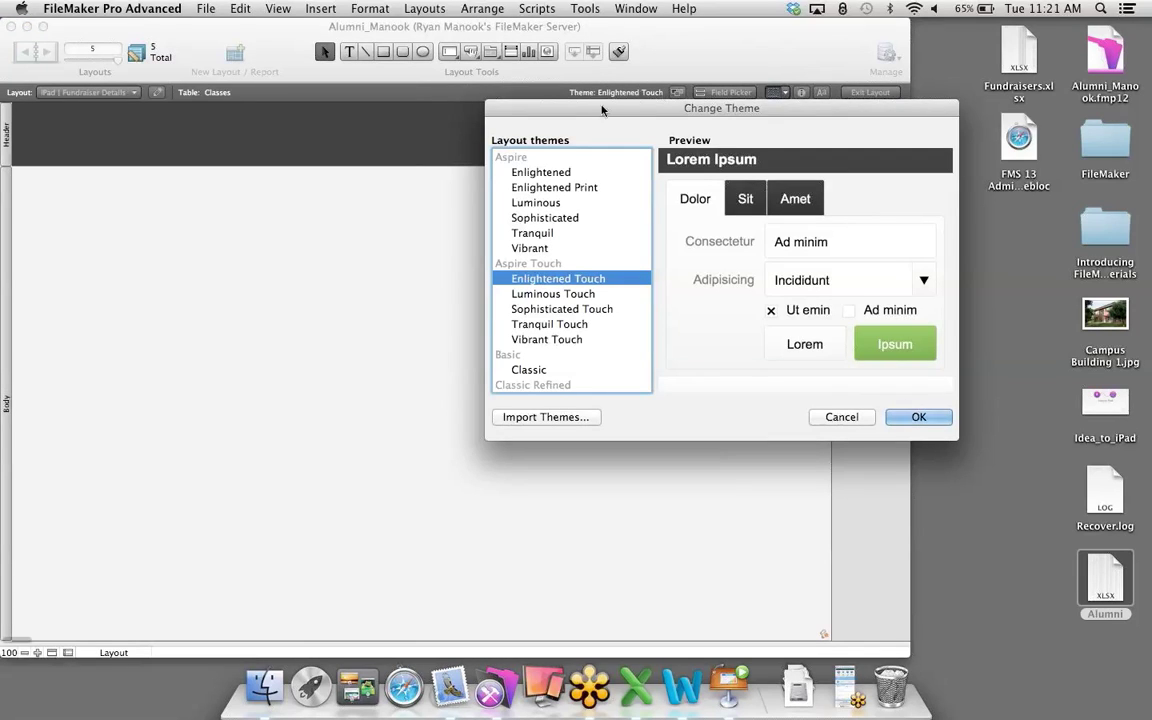
pyautogui.click(559, 176)
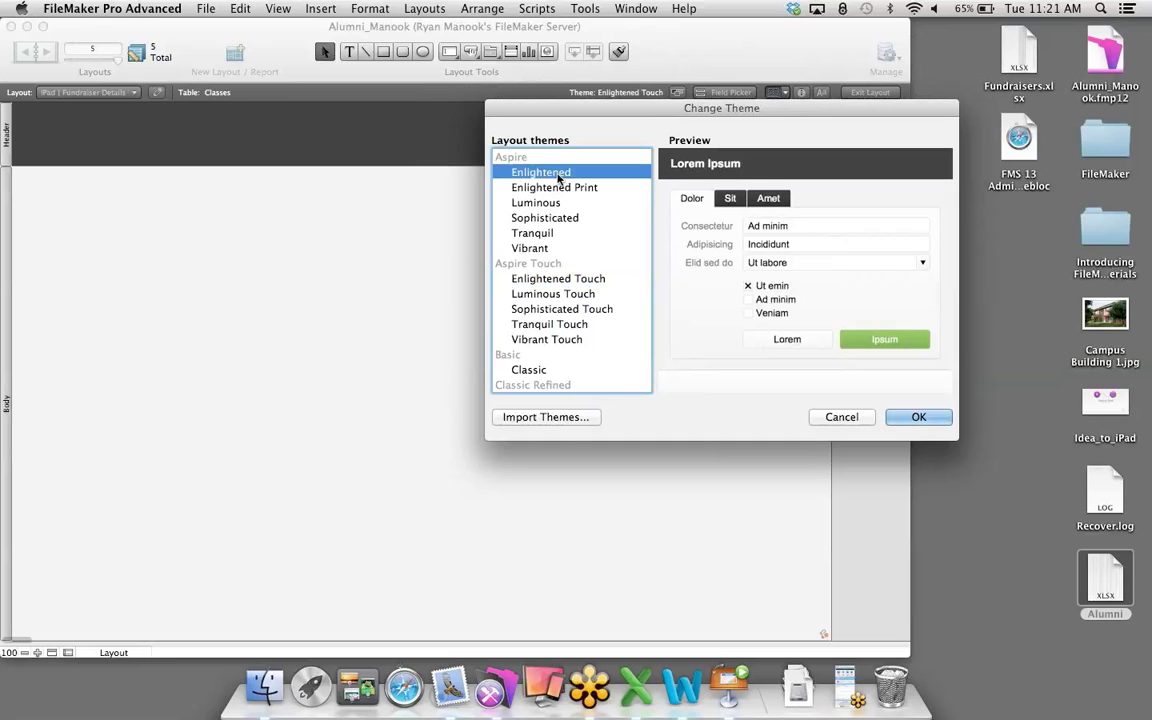
pyautogui.click(555, 279)
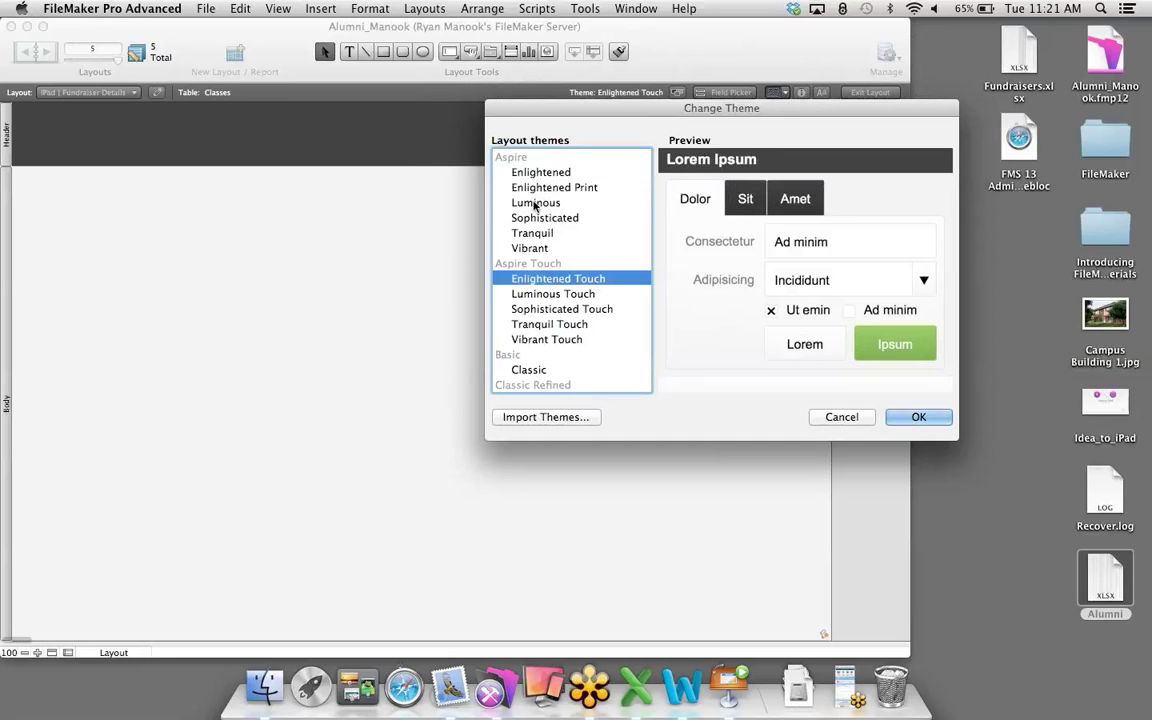
pyautogui.click(536, 203)
pyautogui.click(532, 296)
pyautogui.click(545, 218)
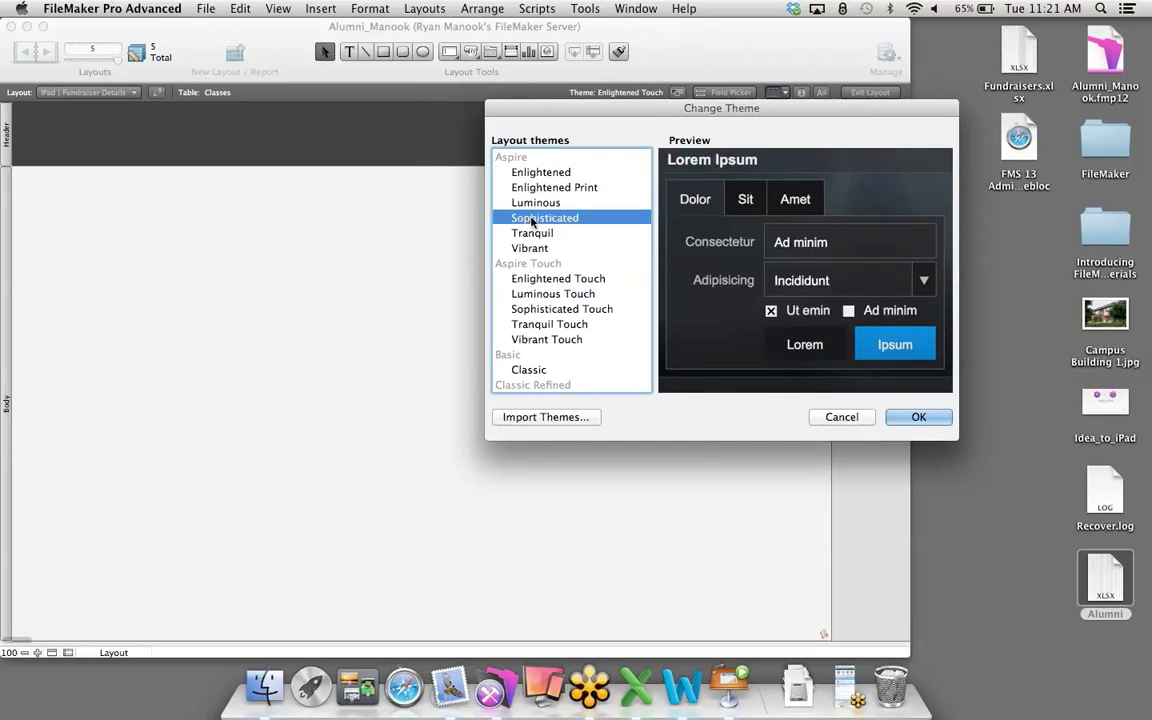
pyautogui.click(531, 311)
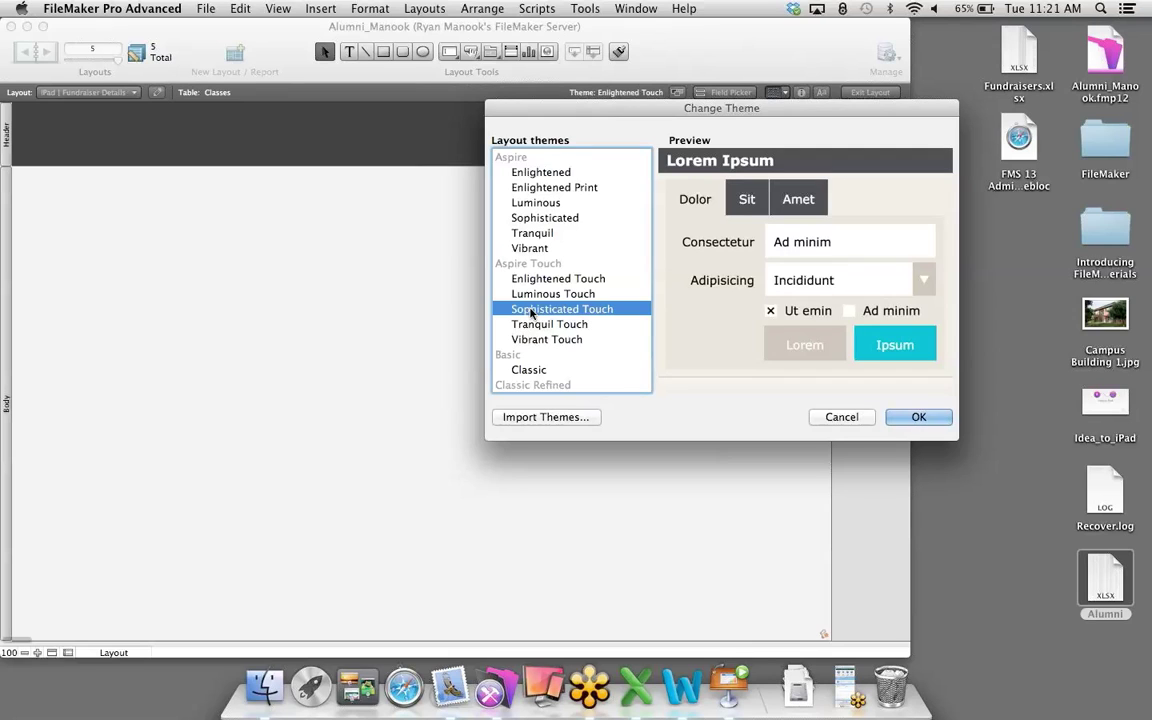
pyautogui.click(915, 417)
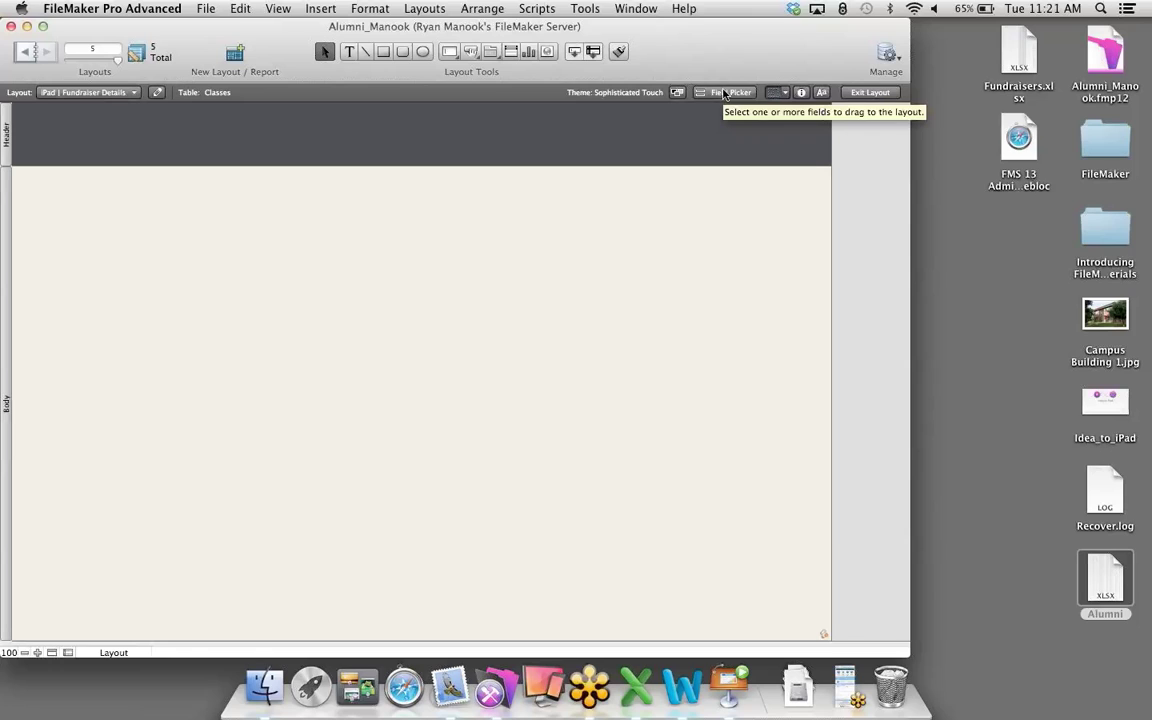
# - In the Field Picker, select the Classes fields Class, Fundraiser and Organizer with labels set to Top
pyautogui.click(726, 93)
pyautogui.click(864, 225)
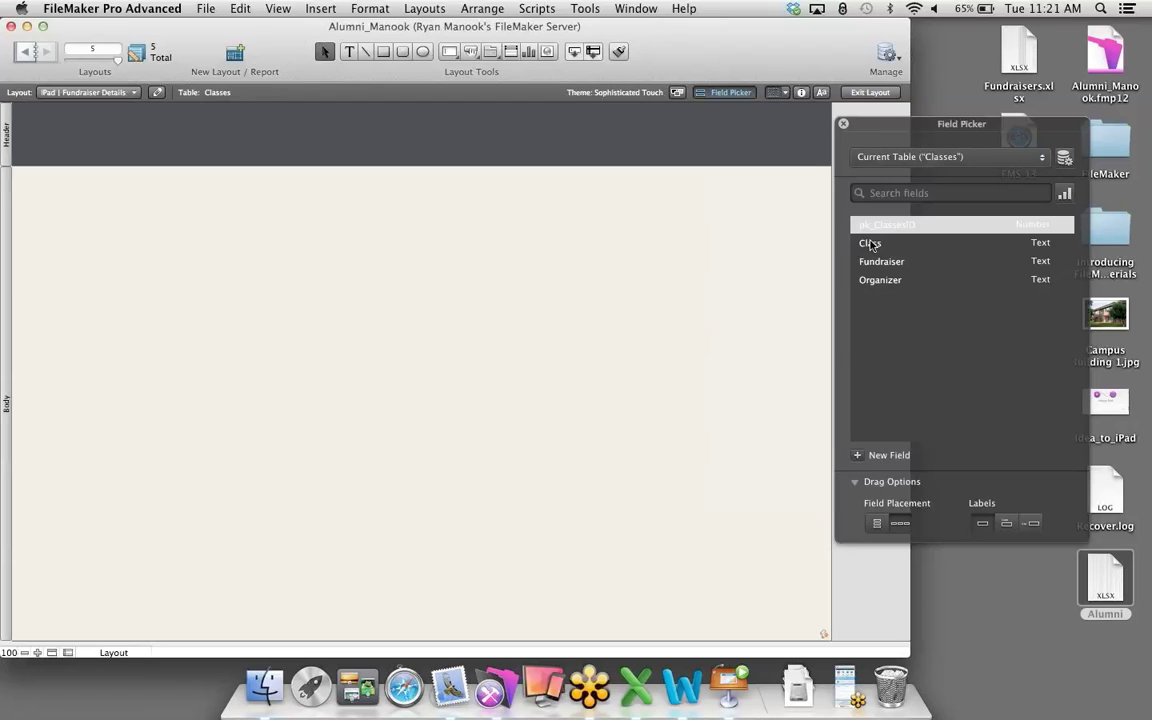
pyautogui.click(872, 244)
pyautogui.click(876, 264)
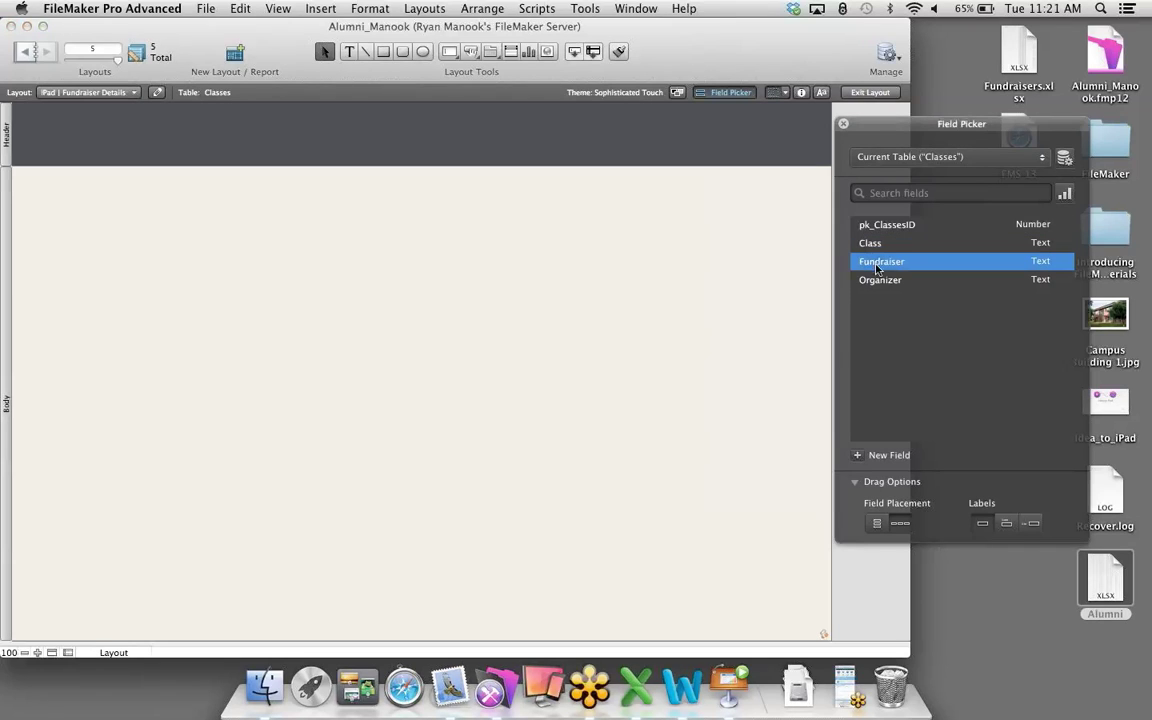
pyautogui.click(876, 280)
pyautogui.click(872, 244)
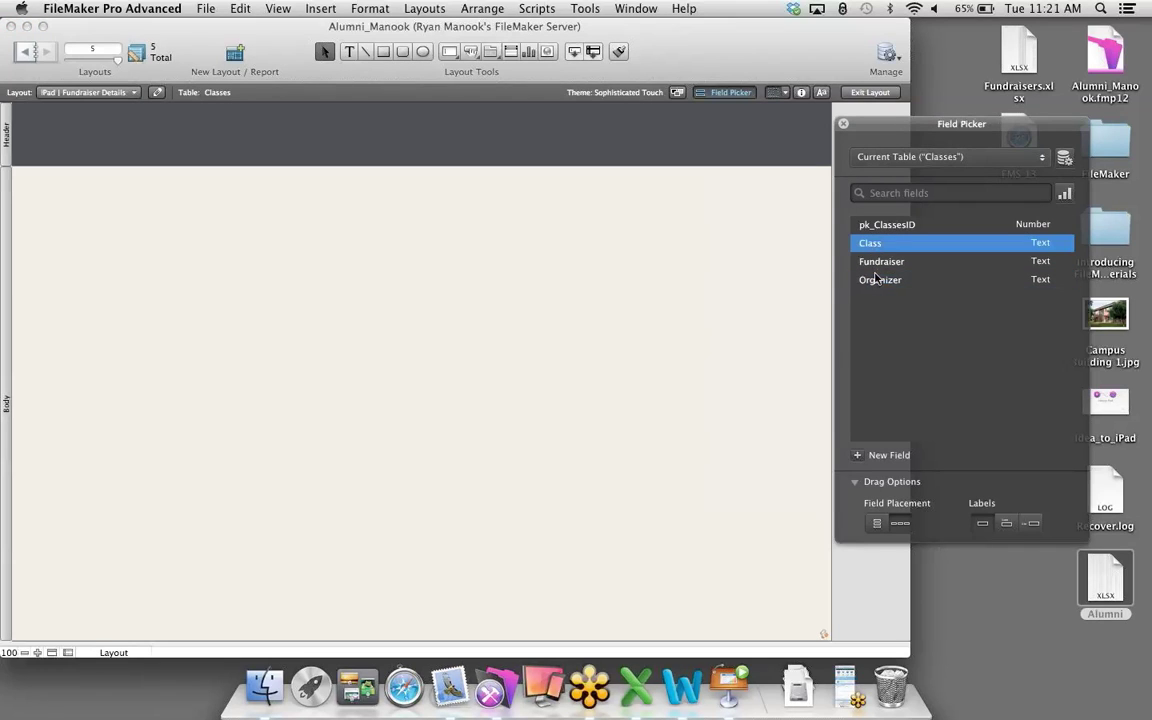
pyautogui.keyDown('shift'); pyautogui.click(876, 280); pyautogui.keyUp('shift')
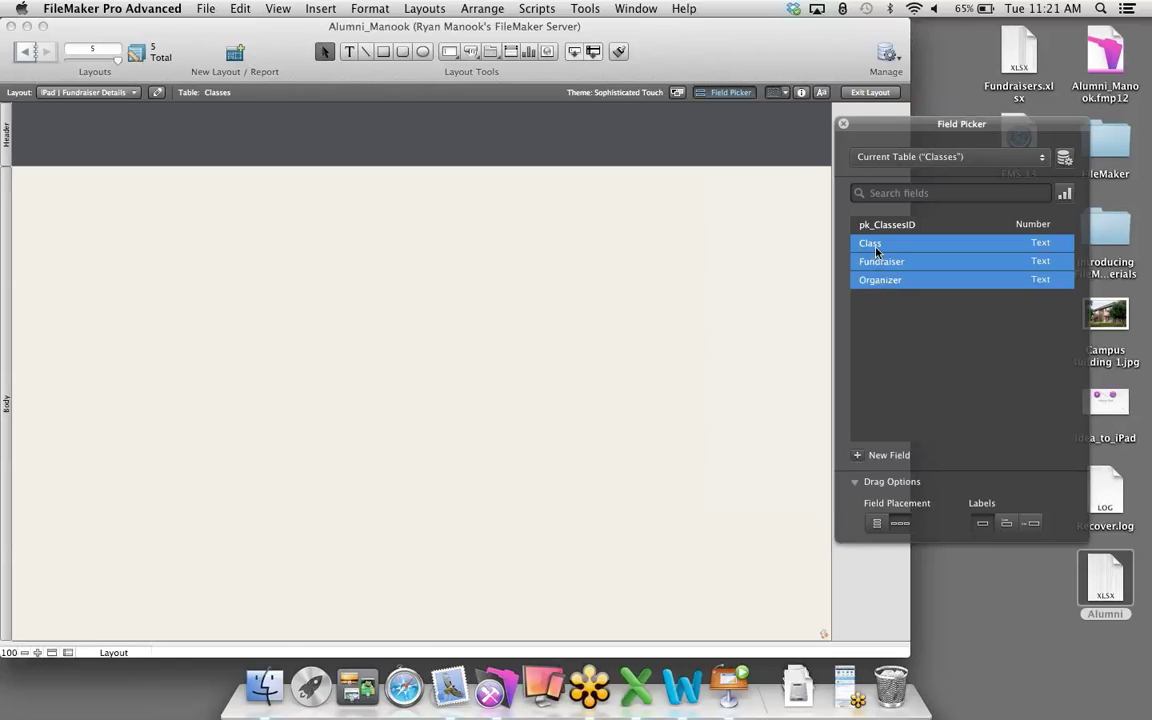
pyautogui.click(1006, 523)
# - Place the three fields stacked at the layout's lower left
pyautogui.moveTo(879, 250); pyautogui.dragTo(52, 472)
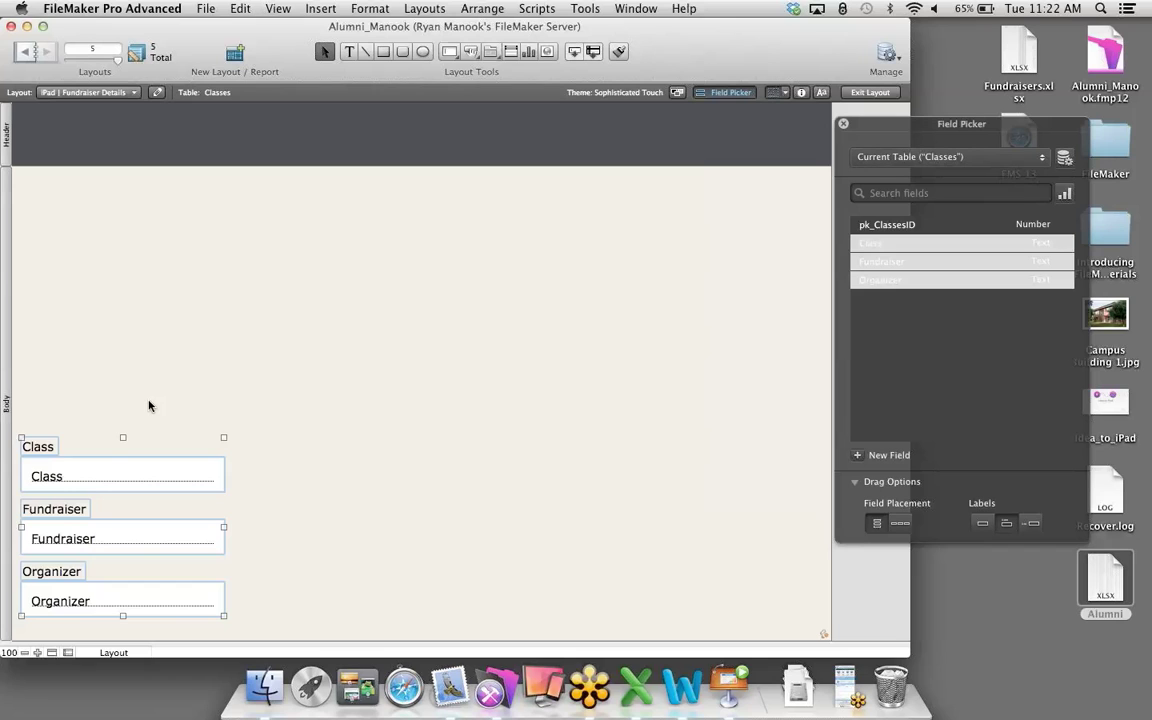
pyautogui.press('super+z')
pyautogui.click(870, 244)
pyautogui.moveTo(870, 246); pyautogui.dragTo(58, 404)
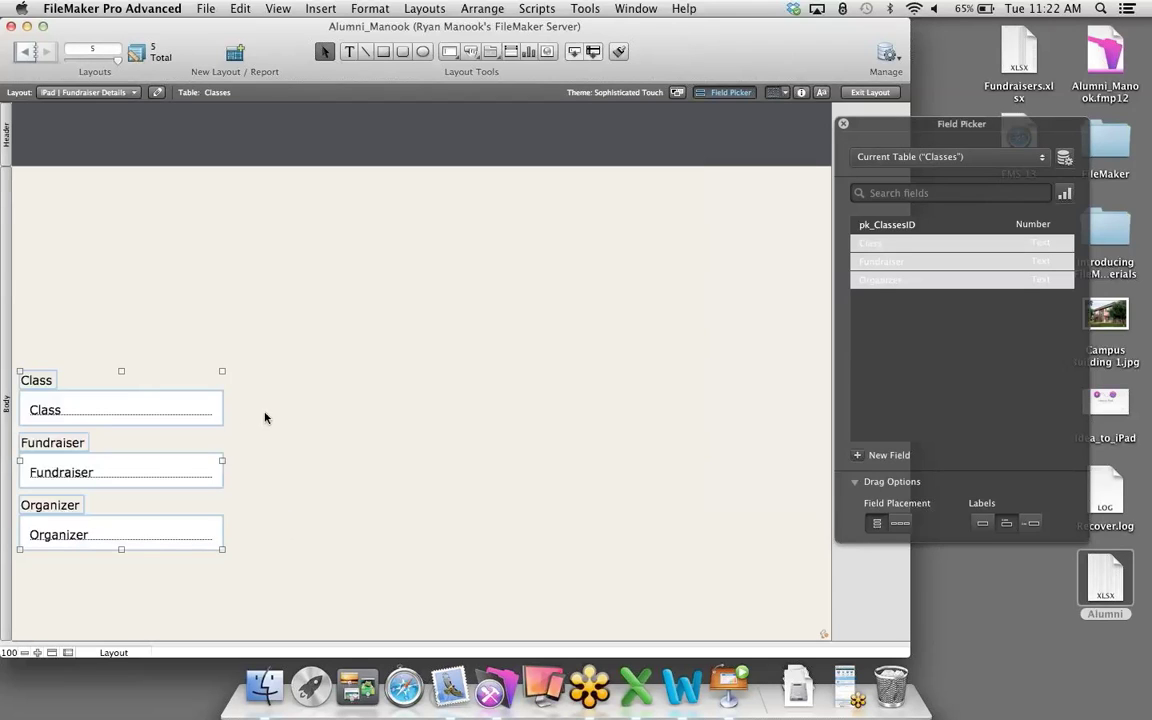
pyautogui.click(265, 417)
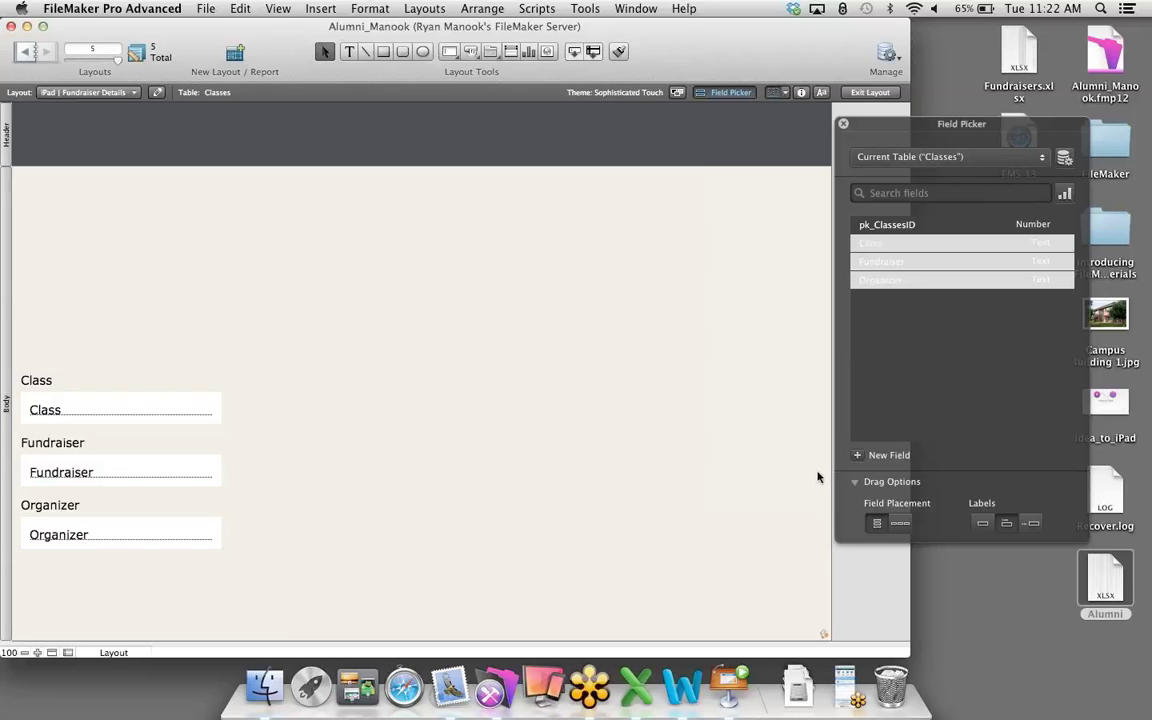
pyautogui.click(890, 355)
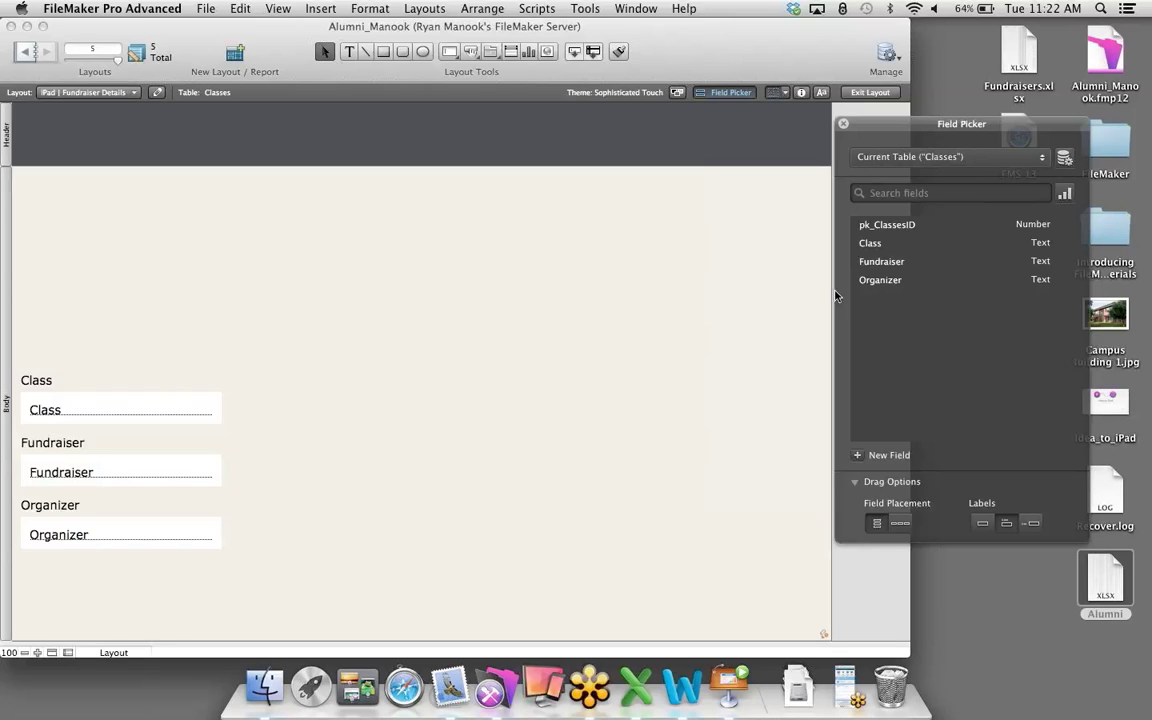
# - Add the header title text 'ALUMNI FUNDRAISER DETAILS'
pyautogui.click(348, 58)
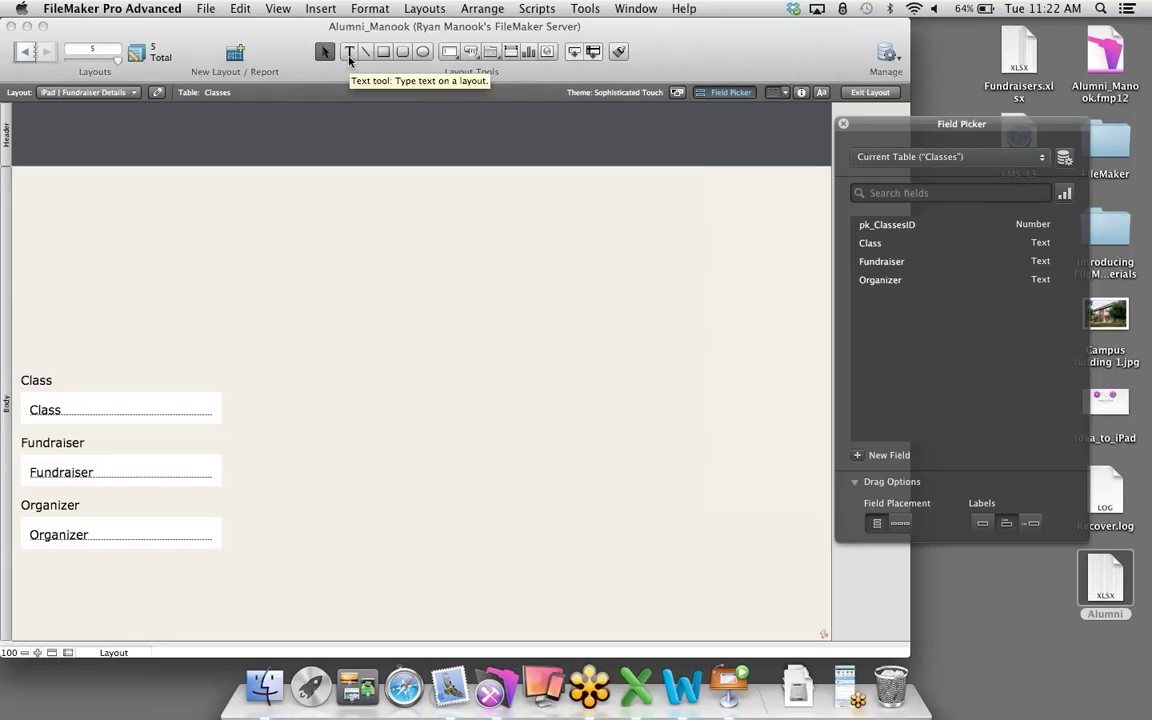
pyautogui.click(287, 146)
pyautogui.write('ALUMNI FUNDRA')
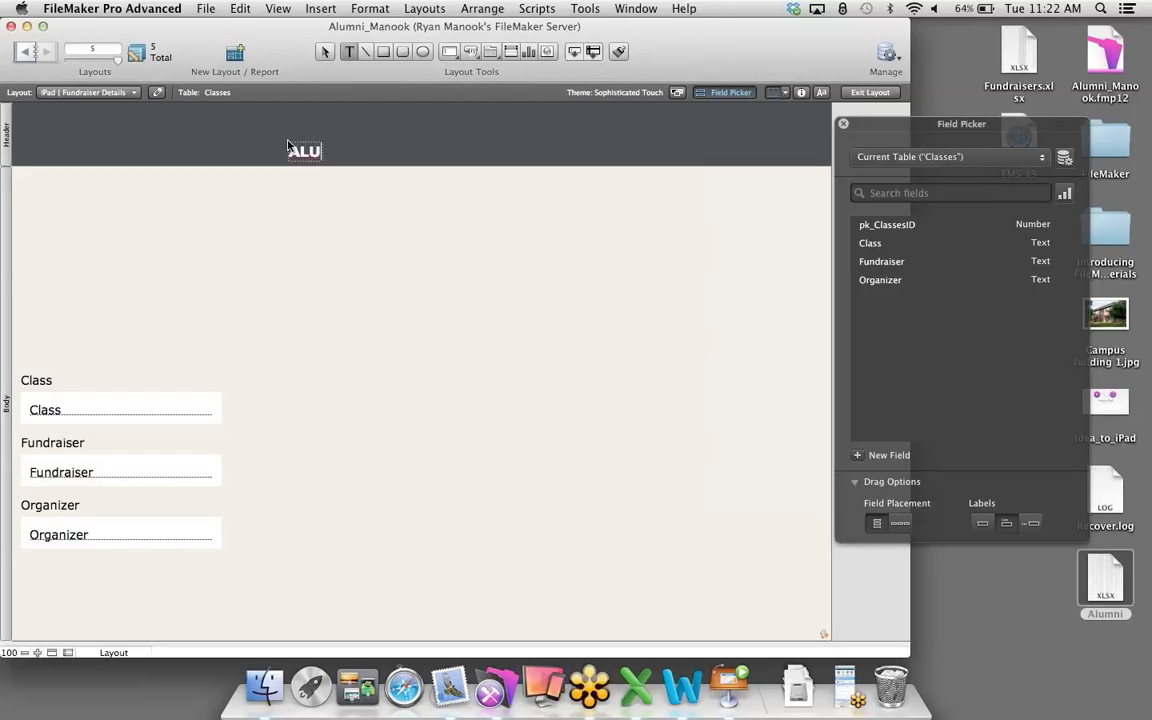
pyautogui.write('ISE')
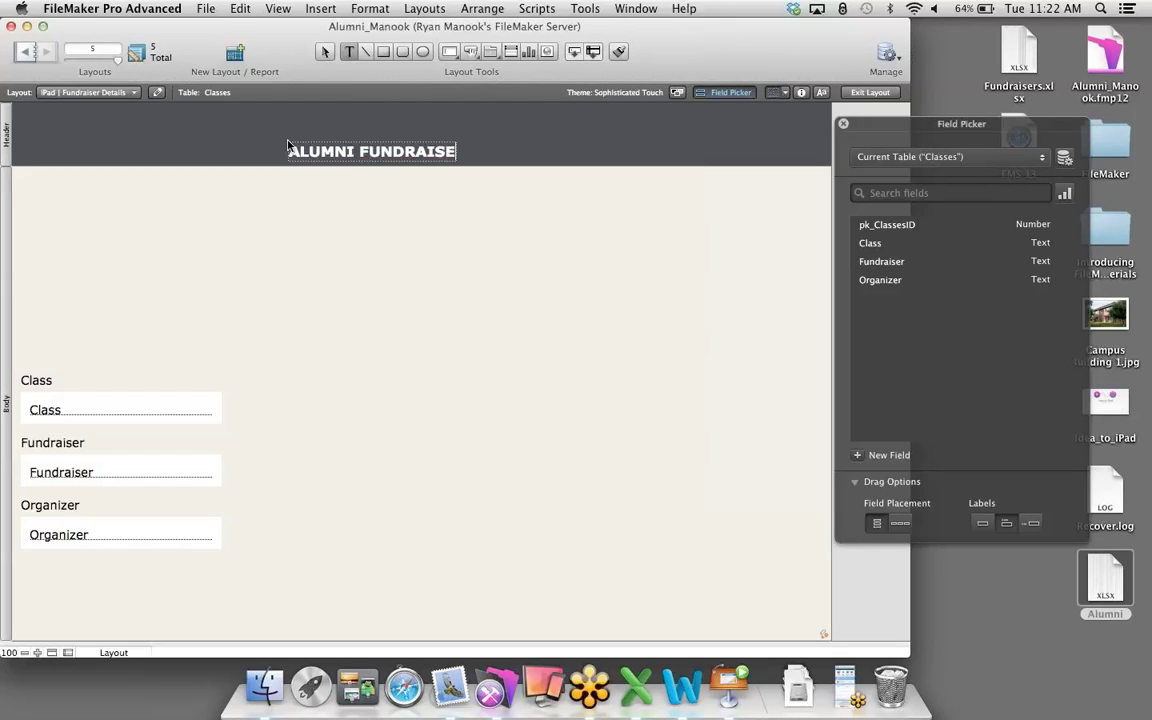
pyautogui.write('R DETAILS')
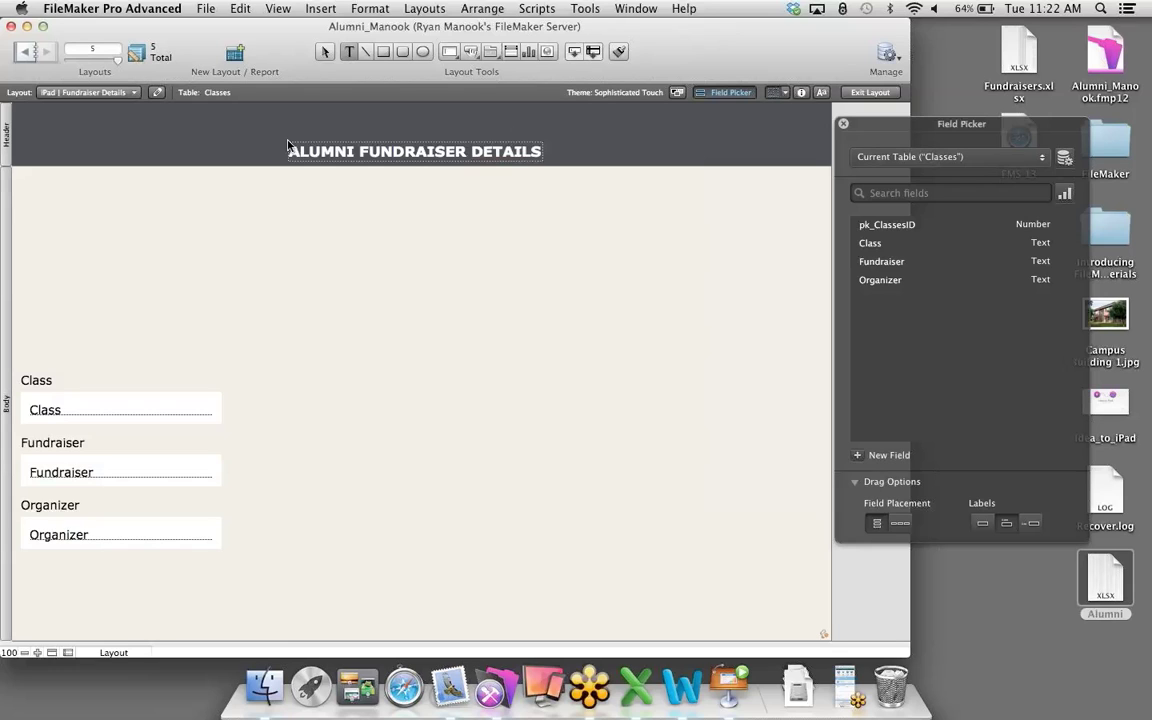
pyautogui.press('Escape')
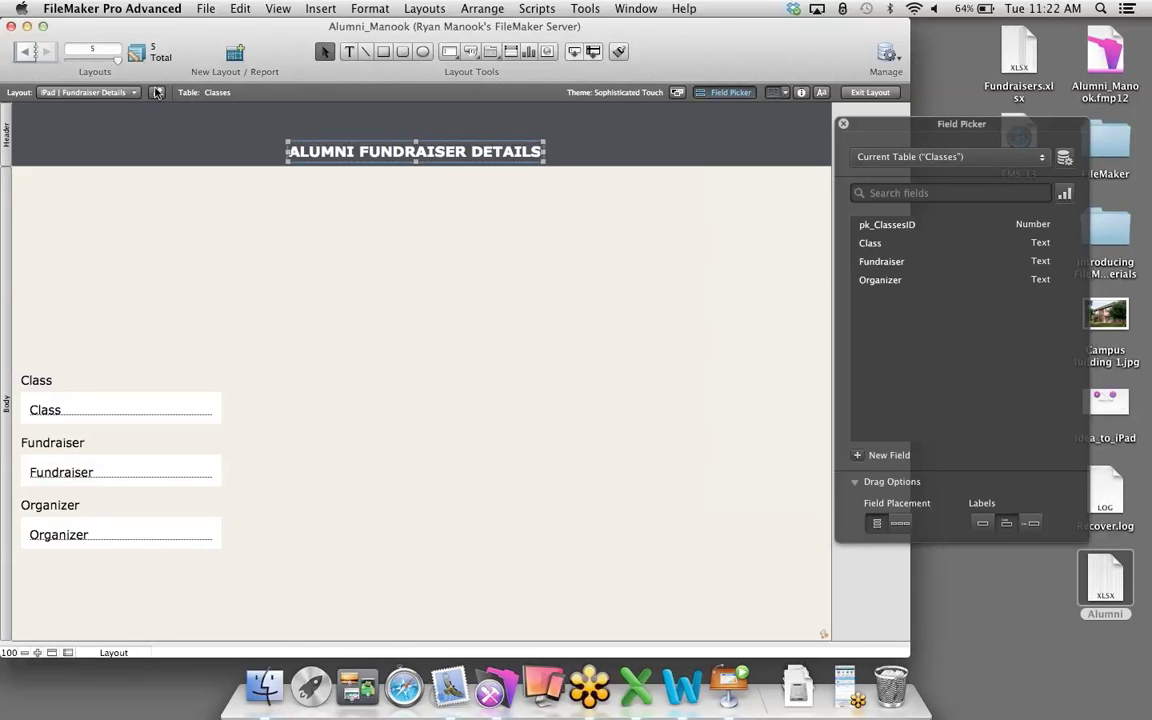
# - Make the title 36 pt, move it to the header's left and close the Field Picker
pyautogui.click(822, 92)
pyautogui.click(160, 112)
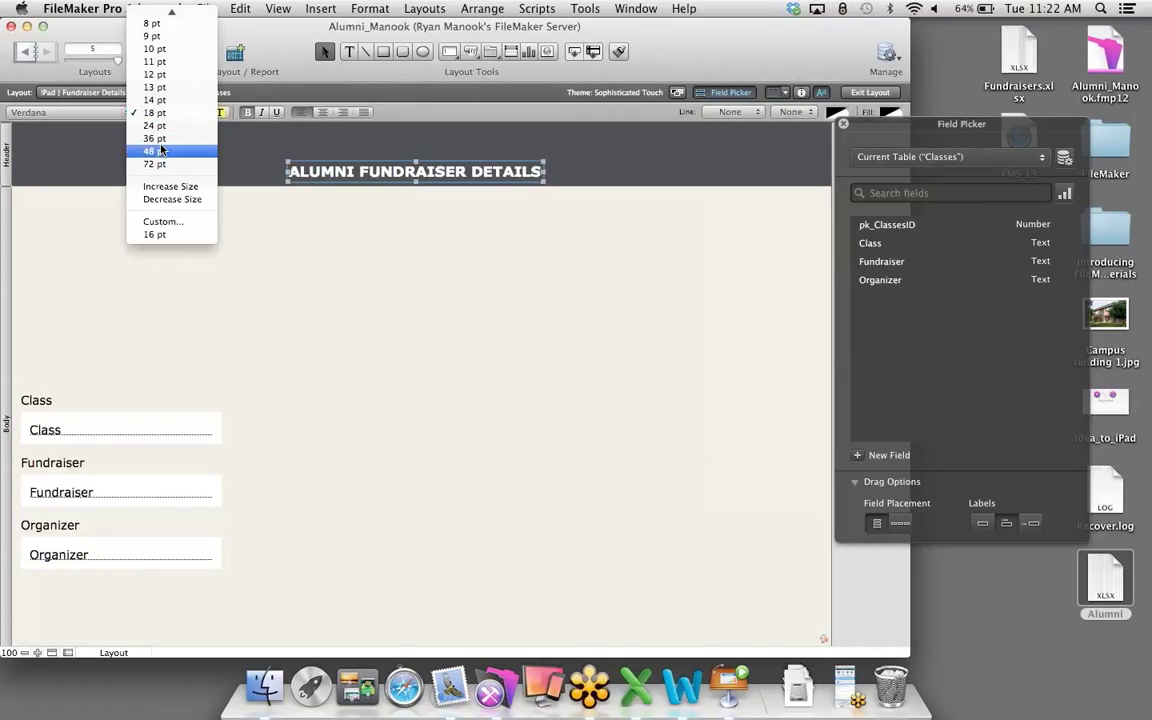
pyautogui.click(155, 138)
pyautogui.moveTo(363, 180); pyautogui.dragTo(95, 162)
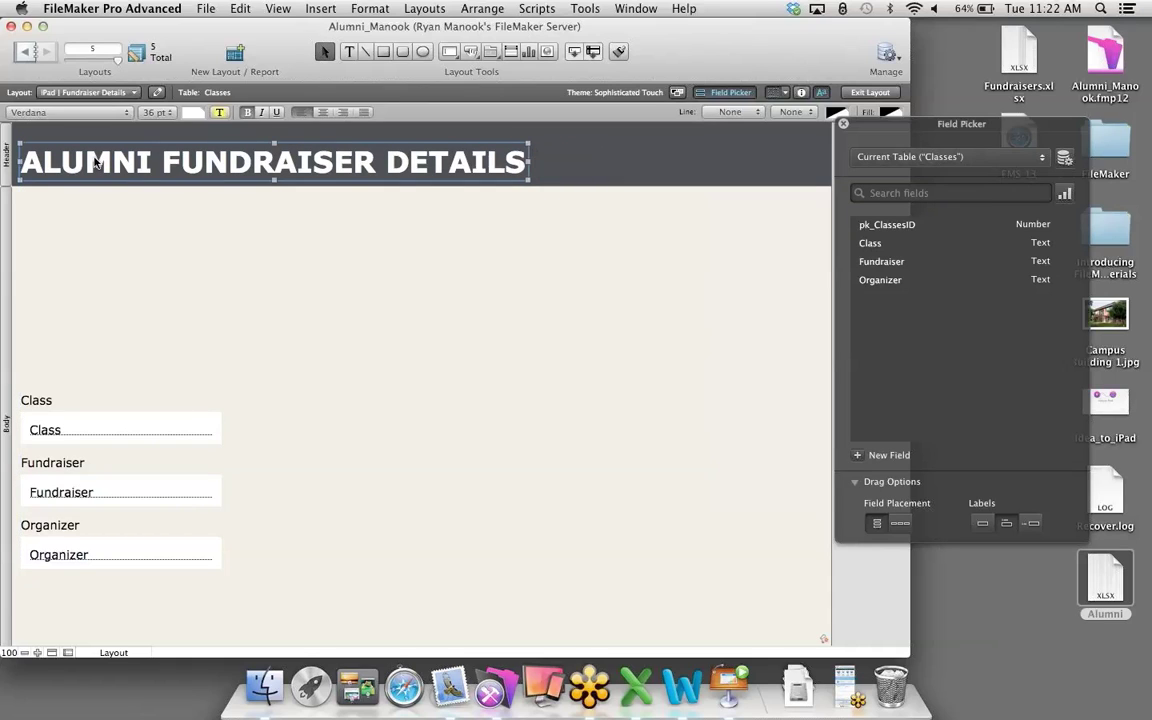
pyautogui.click(104, 227)
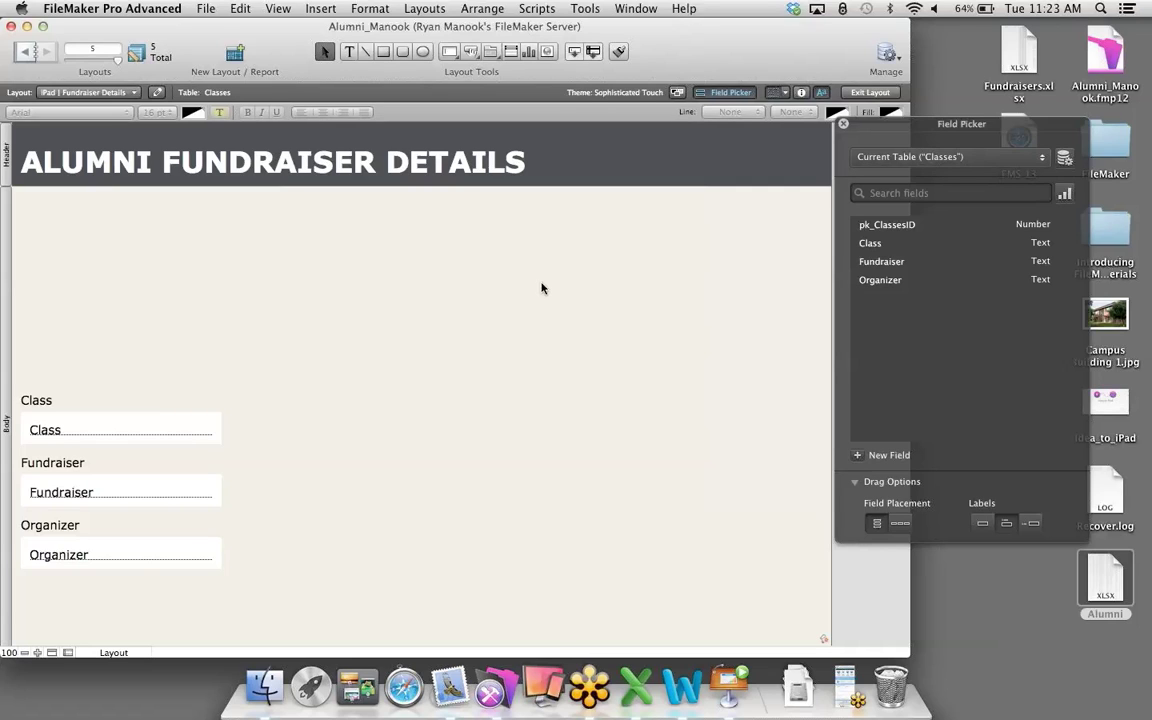
pyautogui.click(843, 123)
# - Add Campus Building 1.jpg below the title and resize it smaller
pyautogui.click(1104, 313)
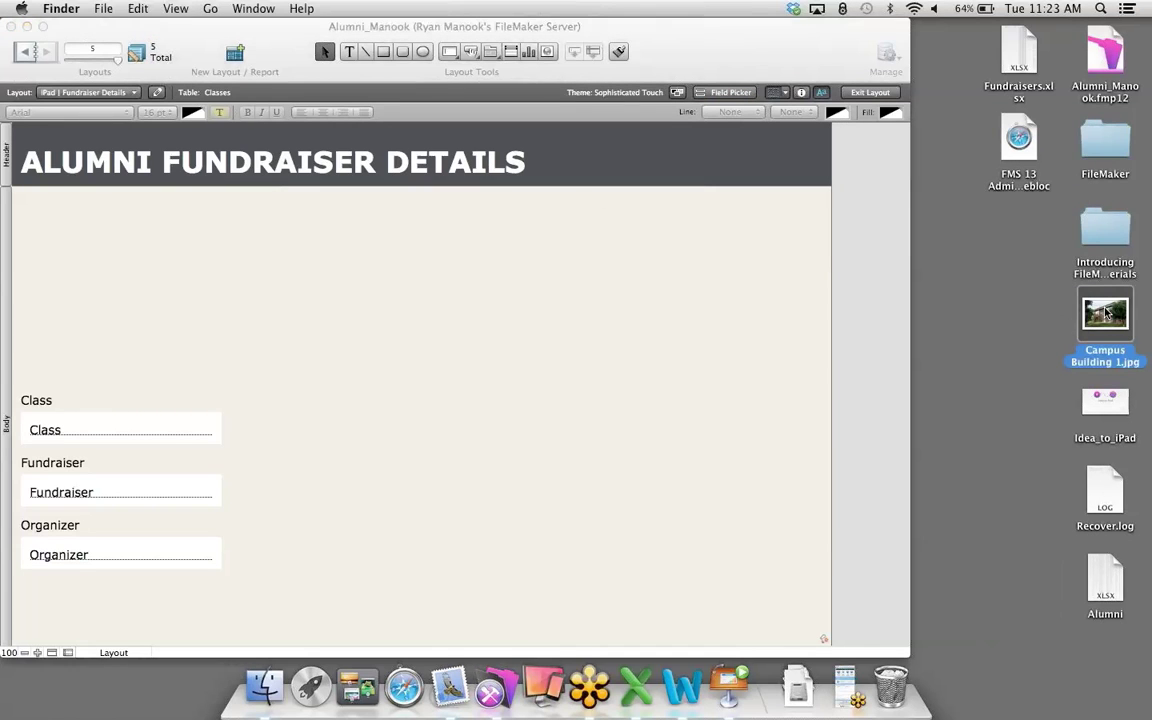
pyautogui.moveTo(1107, 313); pyautogui.dragTo(111, 260)
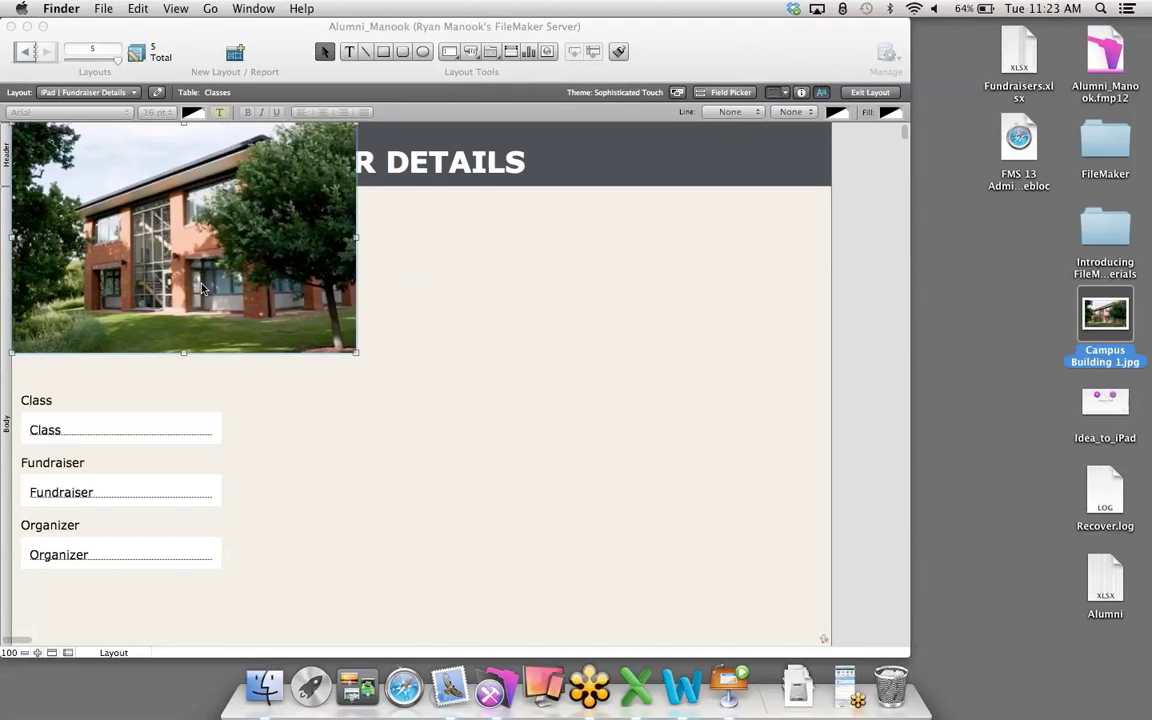
pyautogui.click(248, 222)
pyautogui.moveTo(245, 276); pyautogui.dragTo(252, 305)
pyautogui.moveTo(359, 270); pyautogui.dragTo(266, 270)
pyautogui.moveTo(133, 151); pyautogui.dragTo(133, 193)
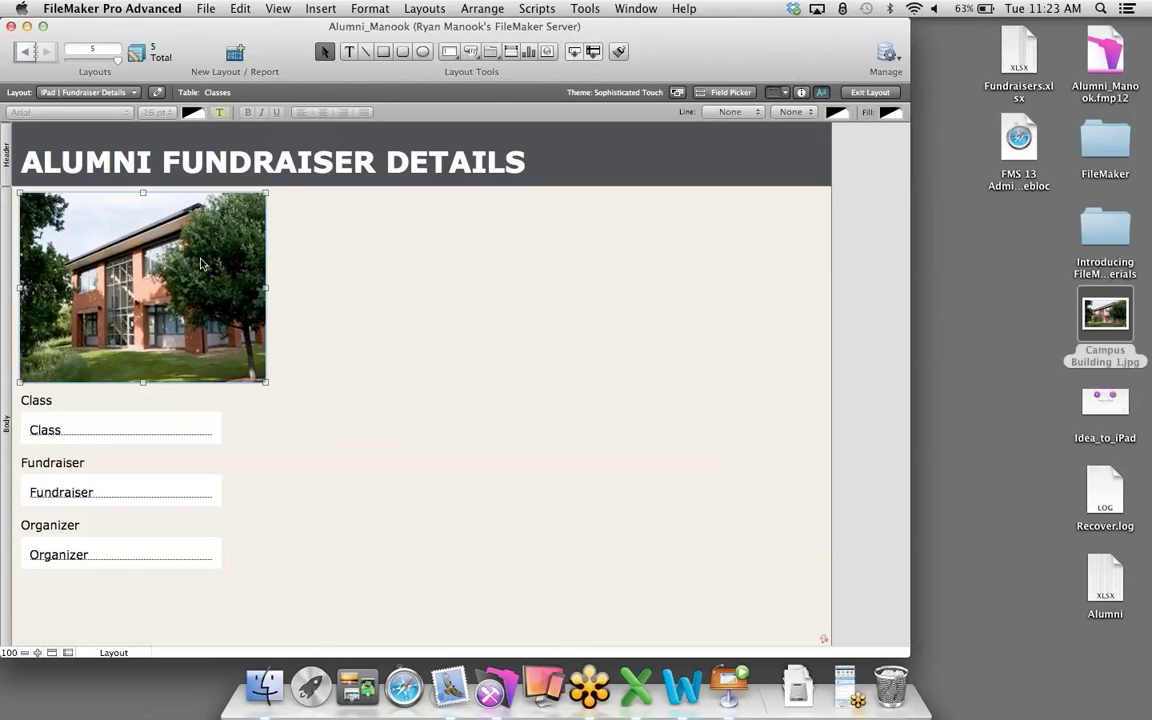
pyautogui.click(262, 512)
# - Widen the Class, Fundraiser and Organizer fields to match the photo
pyautogui.moveTo(240, 590); pyautogui.dragTo(198, 405)
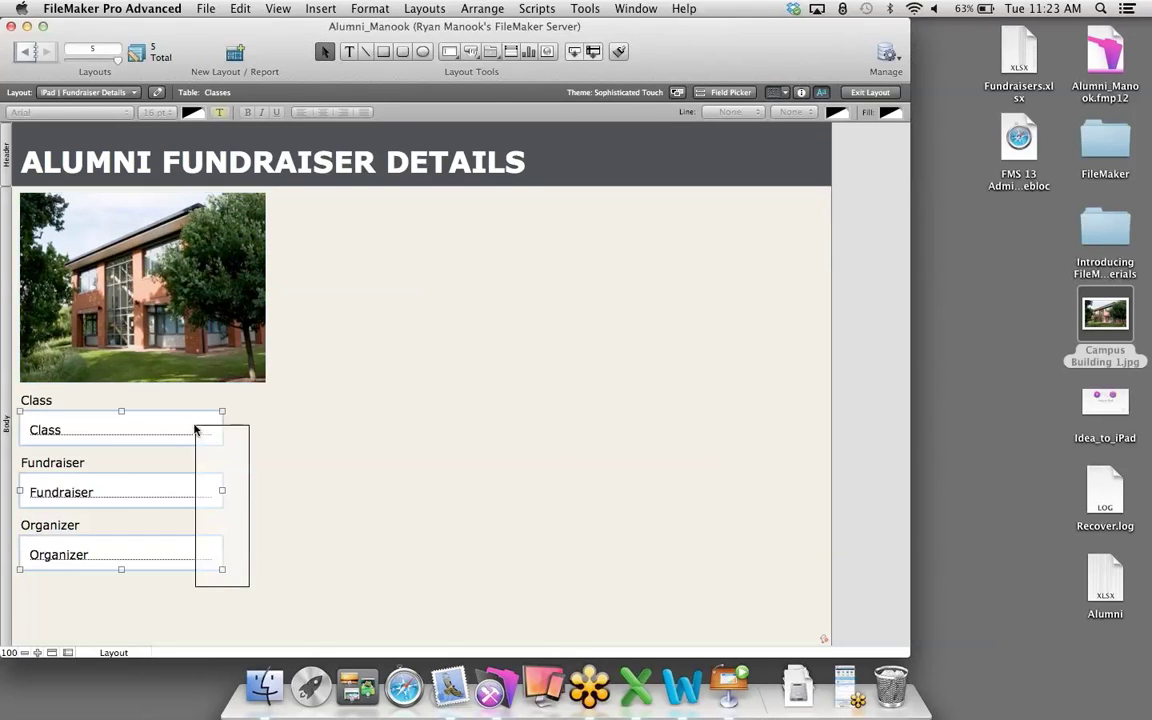
pyautogui.moveTo(222, 490); pyautogui.dragTo(266, 490)
pyautogui.click(322, 500)
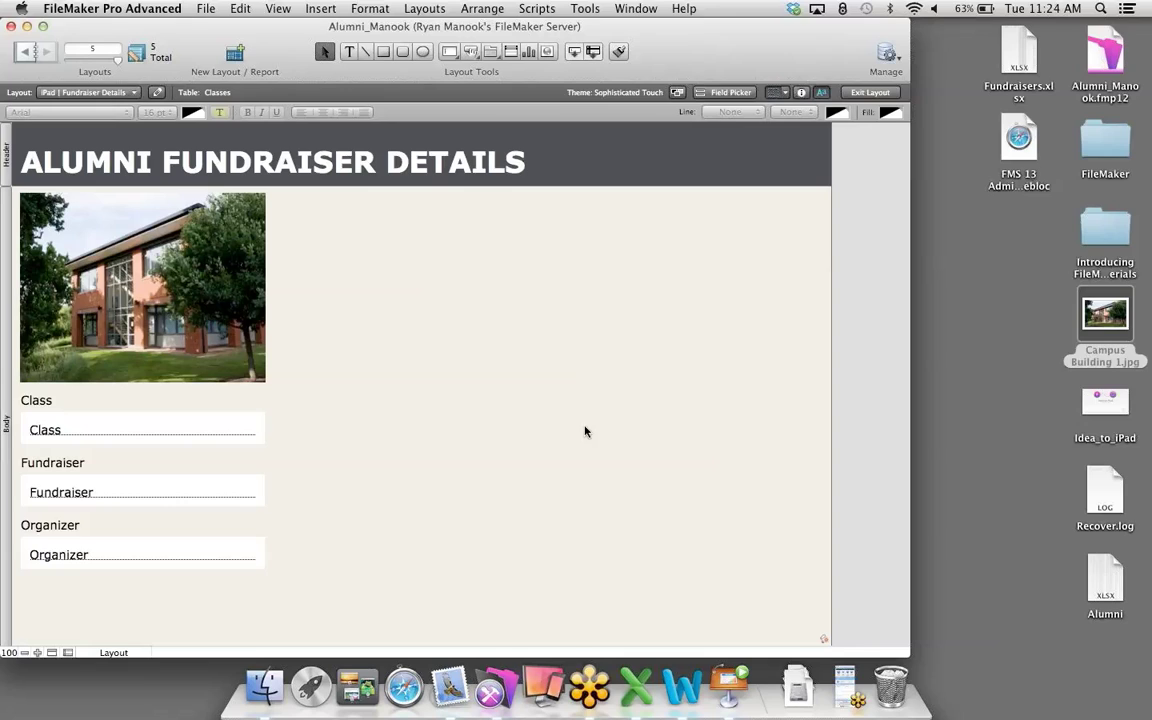
# - Draw a tab control beside the photo with tabs Fundraiser Goal, Fundraiser Totals by Class, Donated, Contact List
pyautogui.click(491, 52)
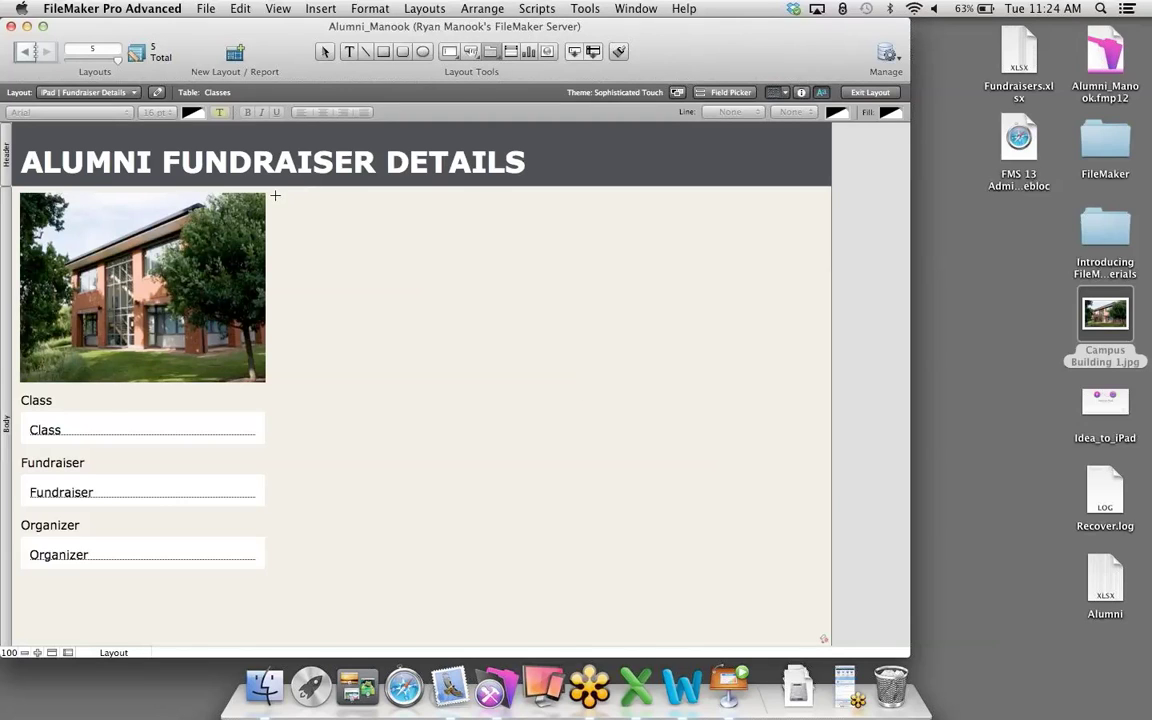
pyautogui.moveTo(273, 194); pyautogui.dragTo(818, 438)
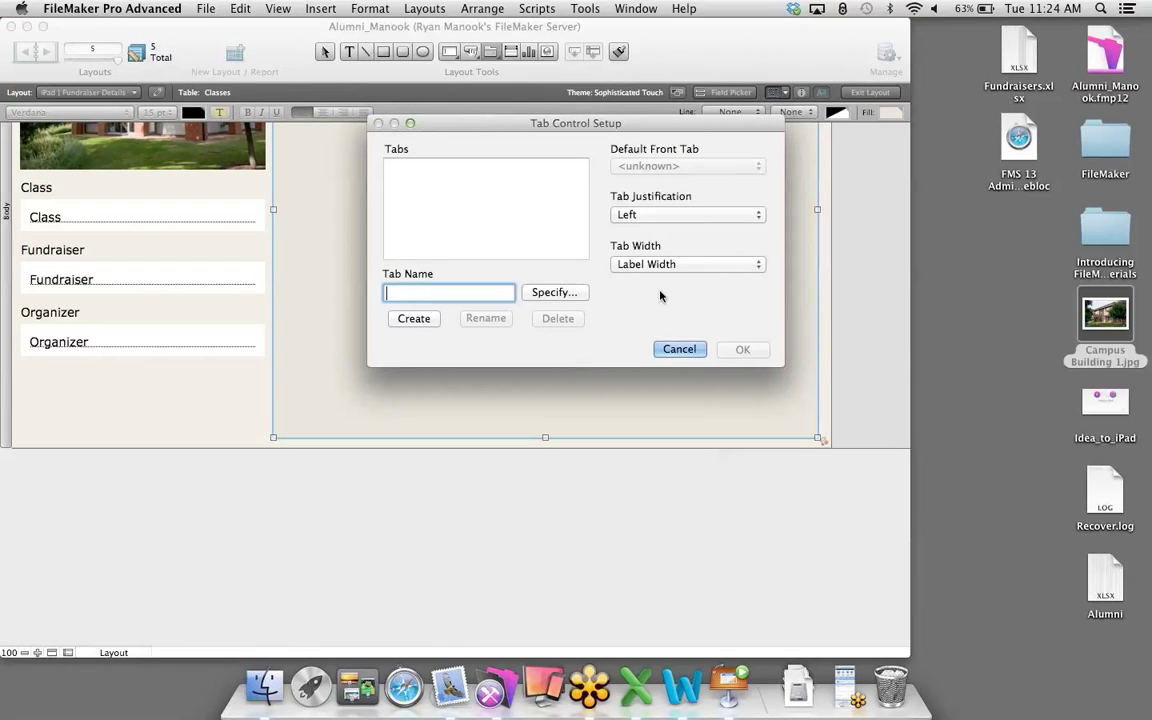
pyautogui.write('Fund')
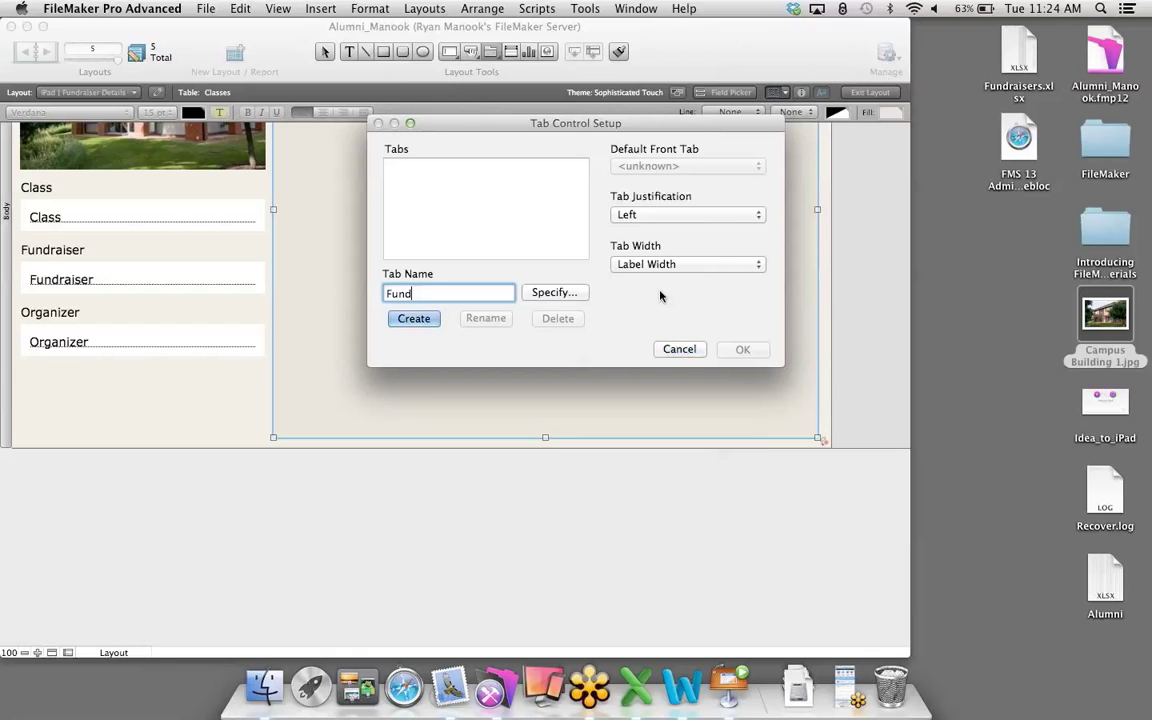
pyautogui.write('raiser Goal')
pyautogui.click(430, 318)
pyautogui.write('Fundrai')
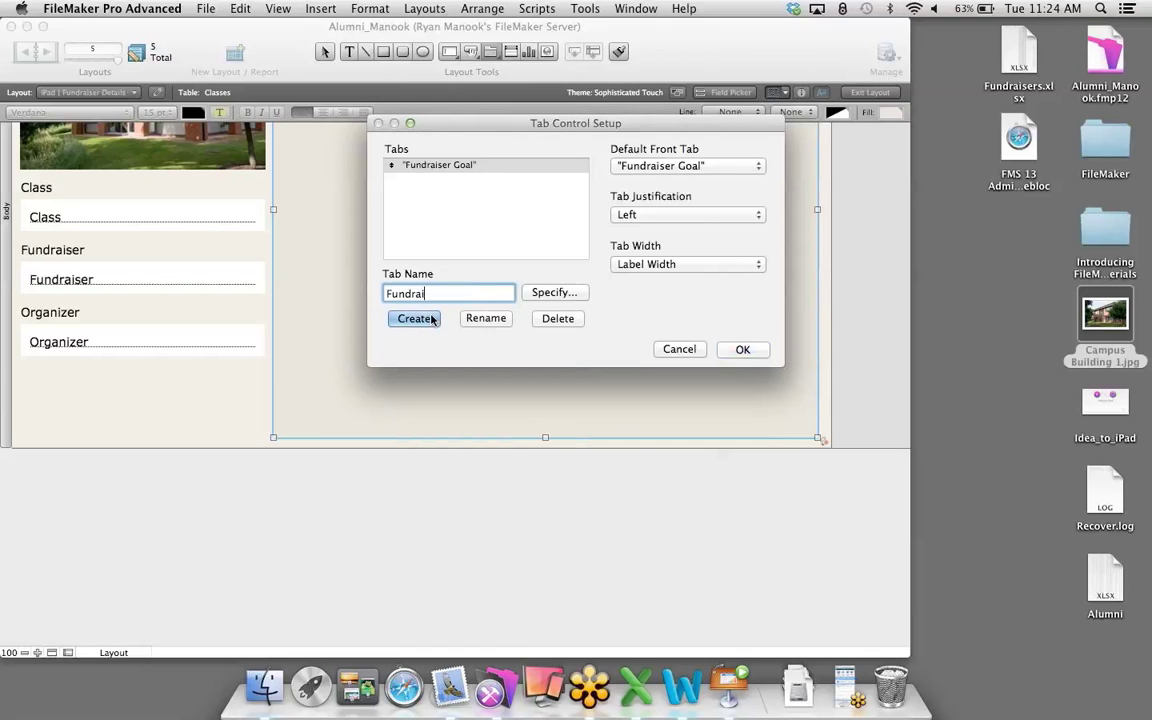
pyautogui.write('ser Totals by Class')
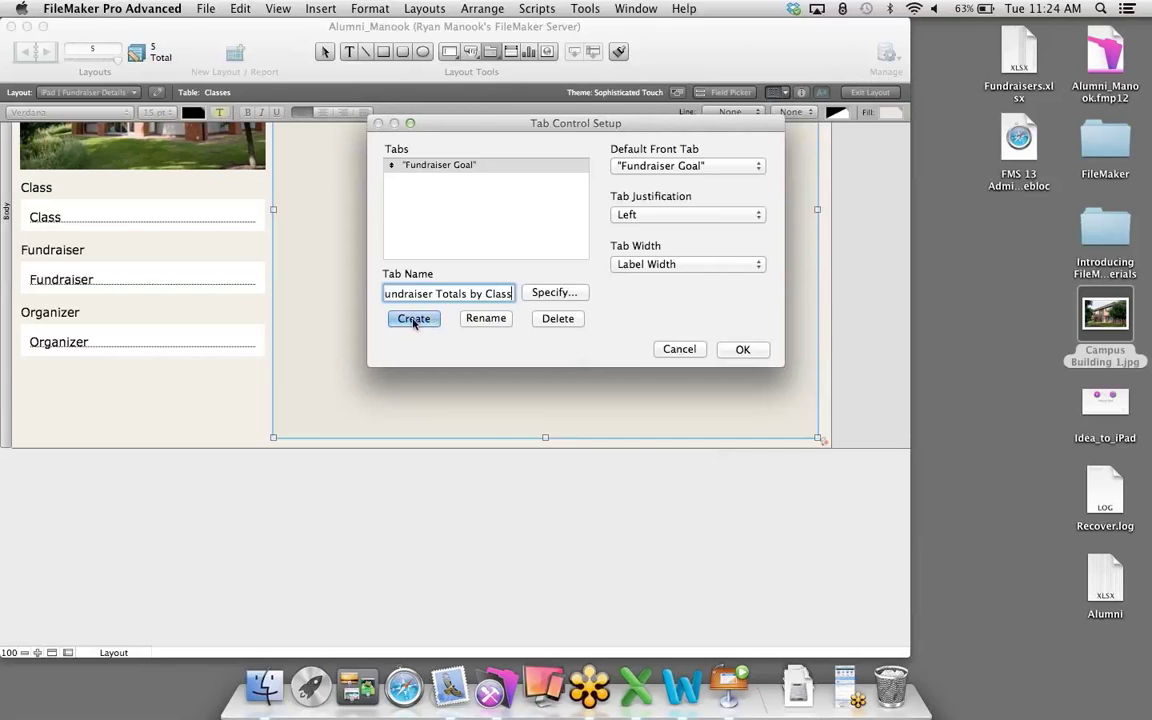
pyautogui.click(414, 319)
pyautogui.write('Donated')
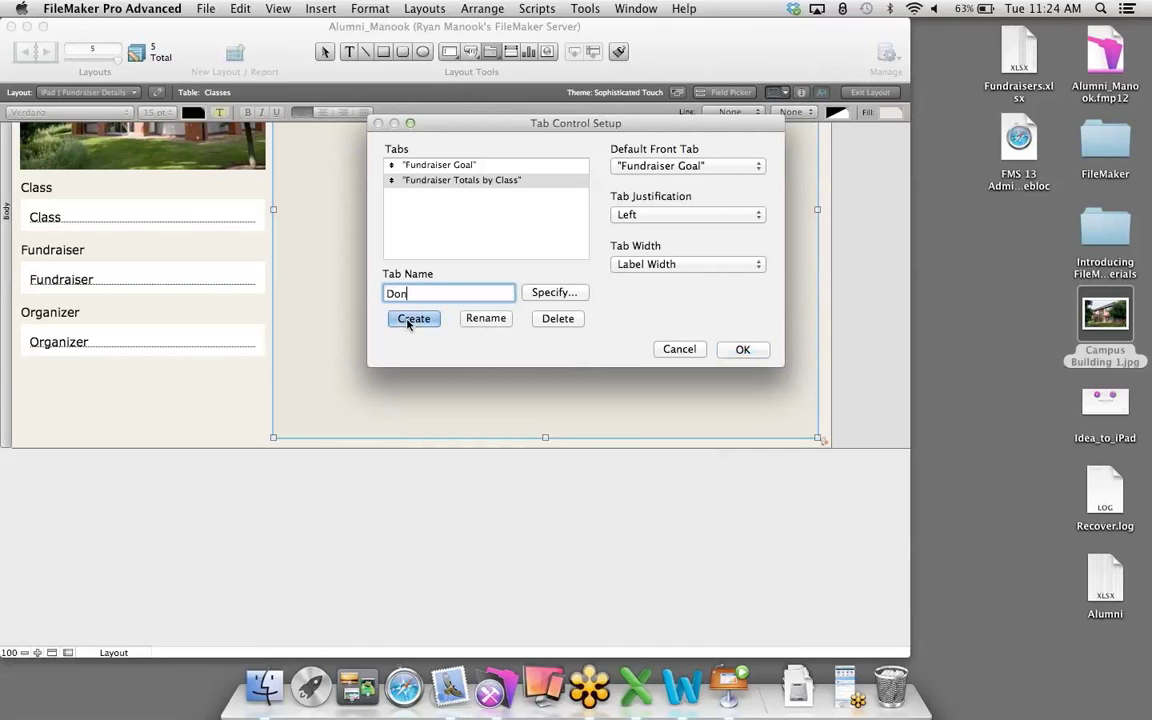
pyautogui.click(427, 319)
pyautogui.write('Contact List')
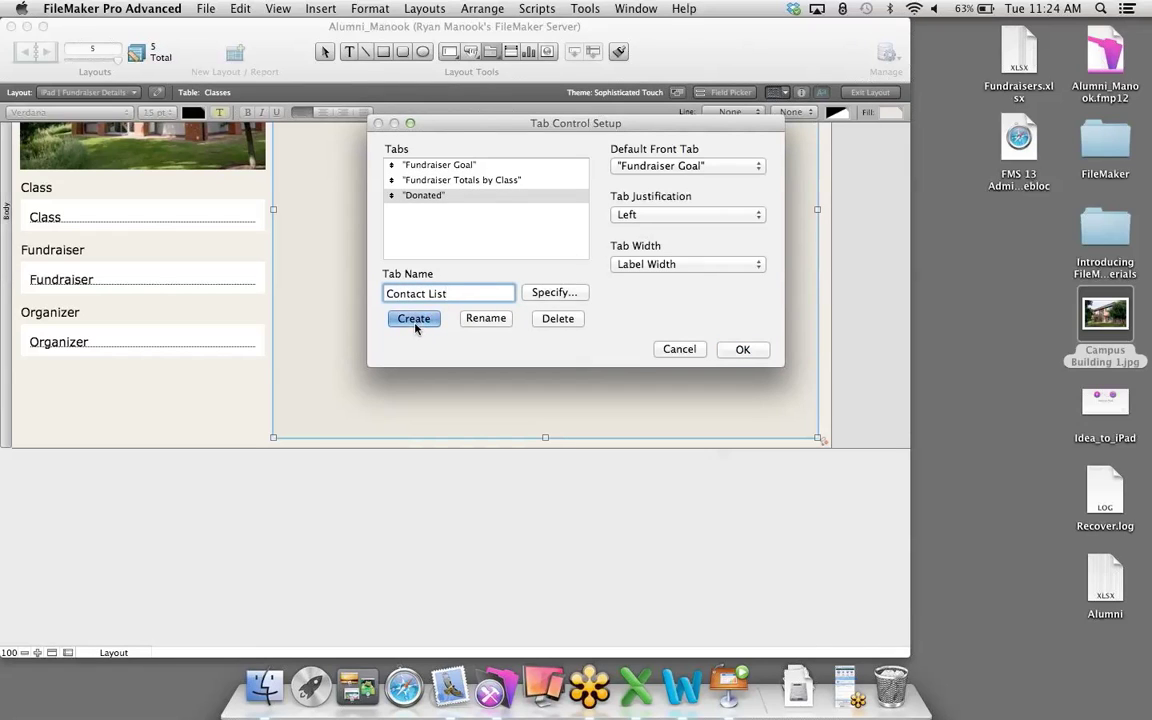
pyautogui.click(414, 319)
# - Set the tab justification to Full and confirm the setup
pyautogui.click(640, 215)
pyautogui.click(628, 257)
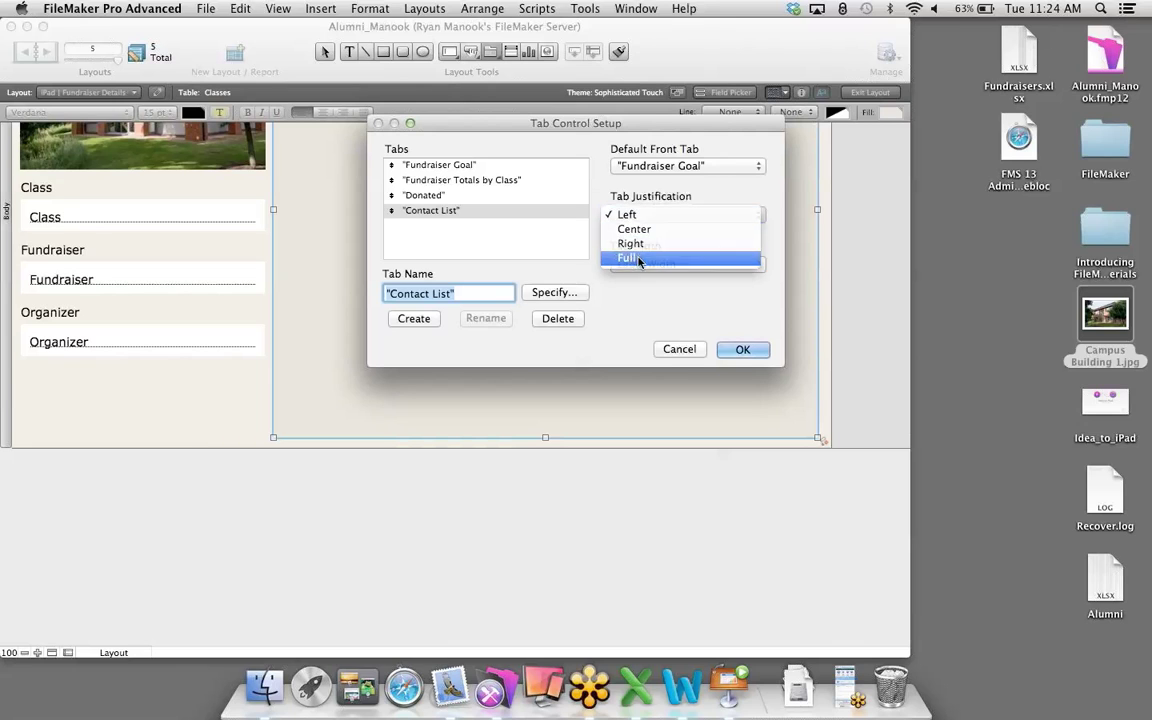
pyautogui.click(743, 350)
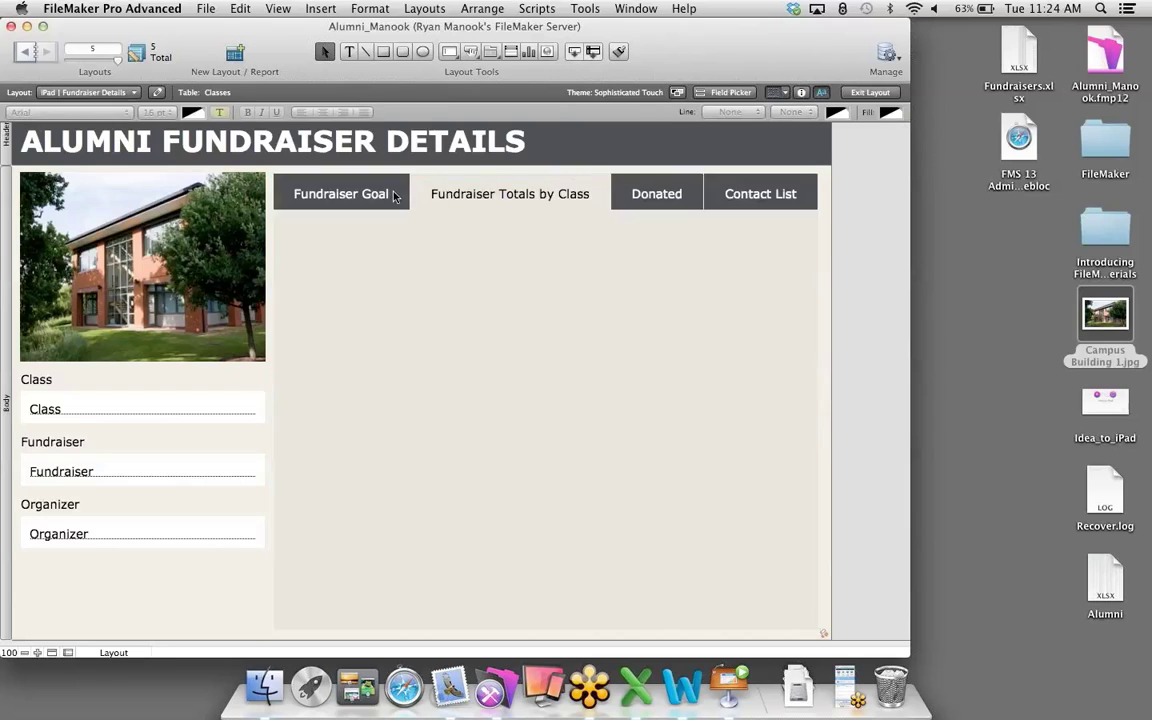
# - Cycle through the tabs, leaving Fundraiser Totals by Class in front
pyautogui.click(462, 206)
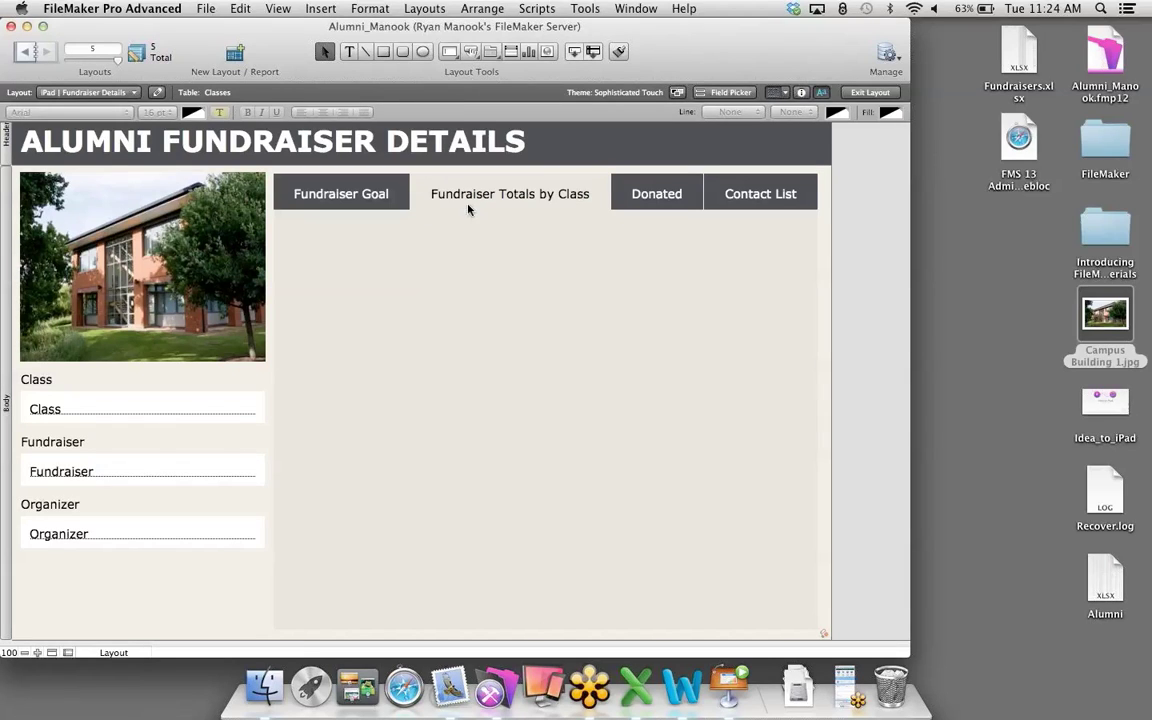
pyautogui.click(658, 204)
pyautogui.click(732, 204)
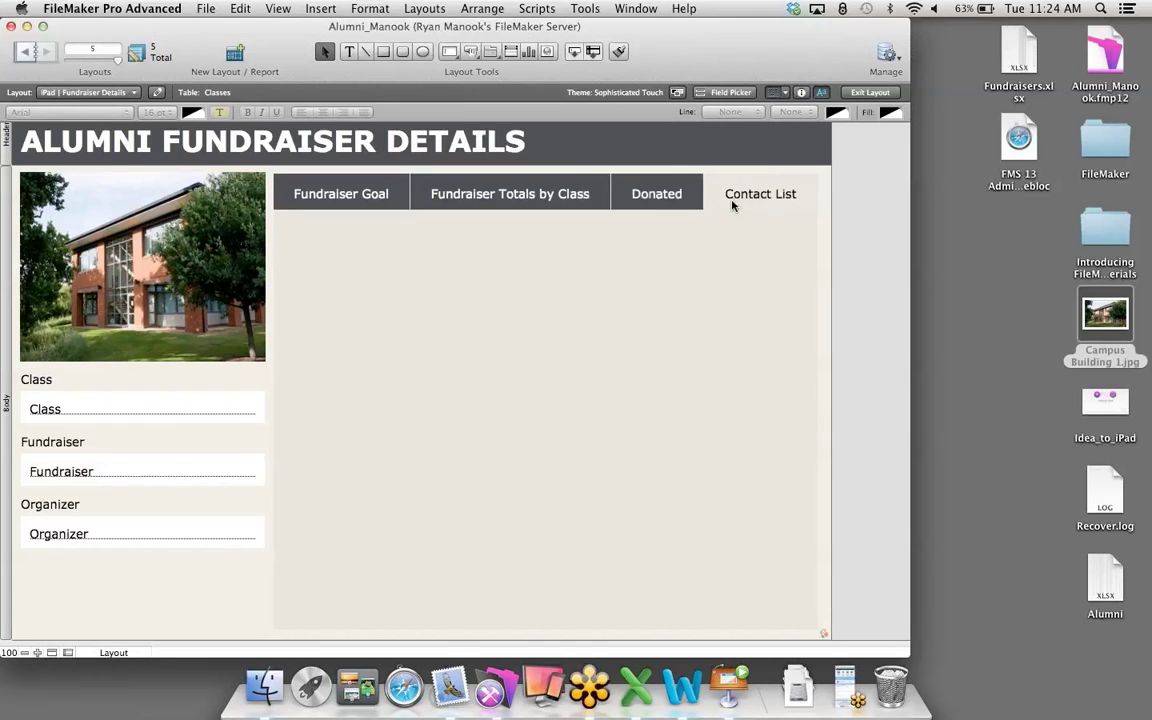
pyautogui.click(668, 198)
pyautogui.click(537, 195)
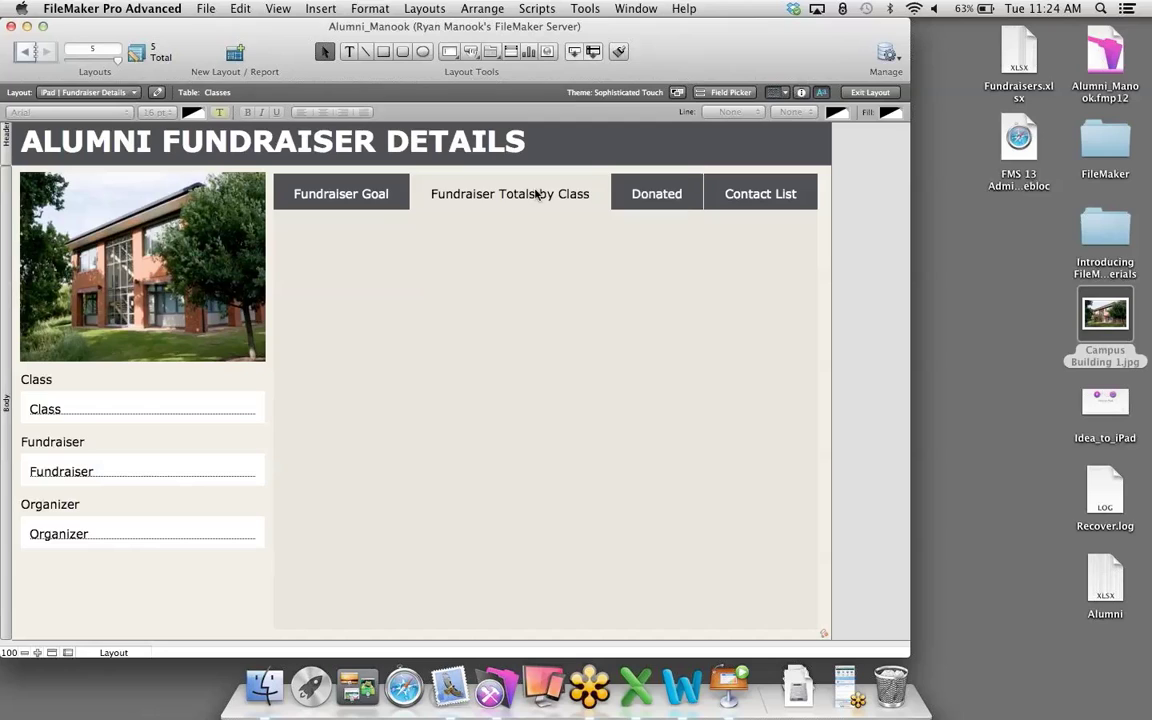
pyautogui.click(336, 192)
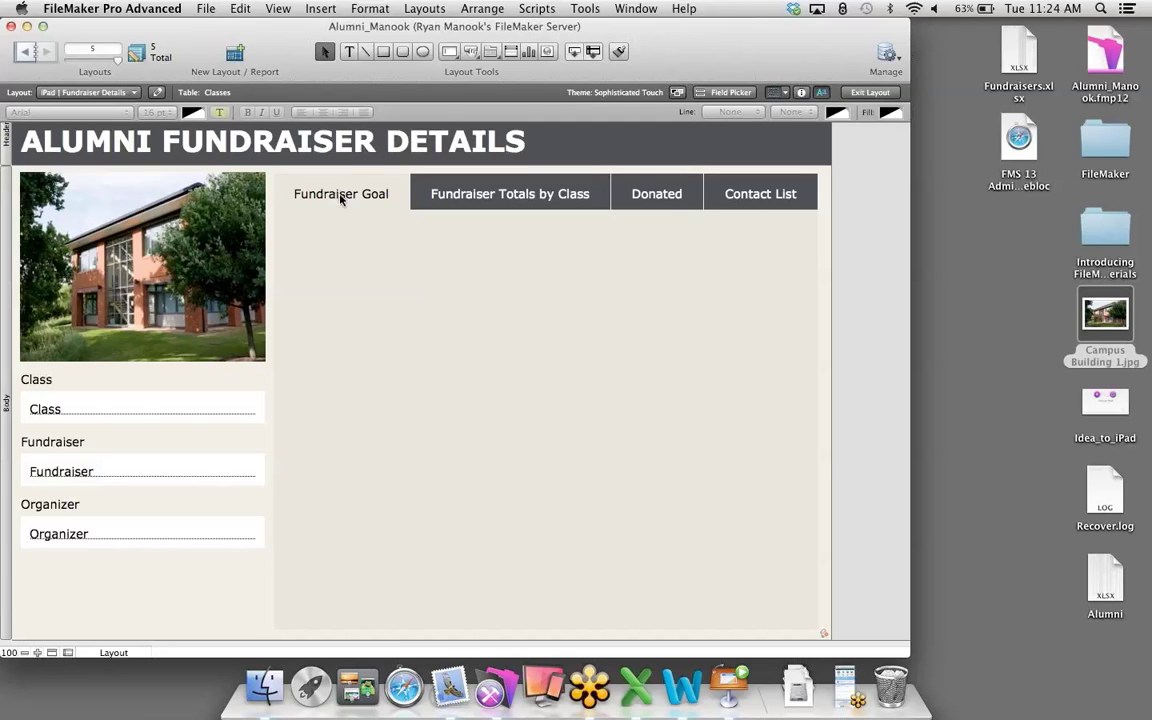
pyautogui.click(528, 200)
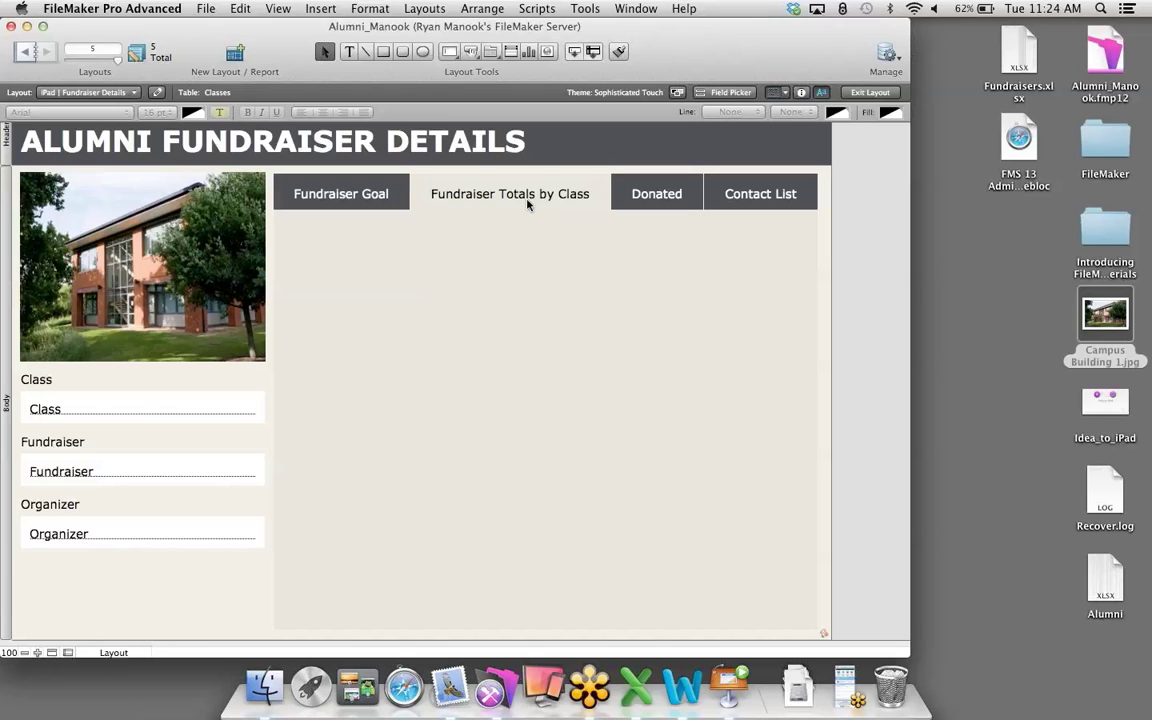
# - Draw a fieldless portal with a vertical scroll bar inside the Donated tab
pyautogui.click(657, 197)
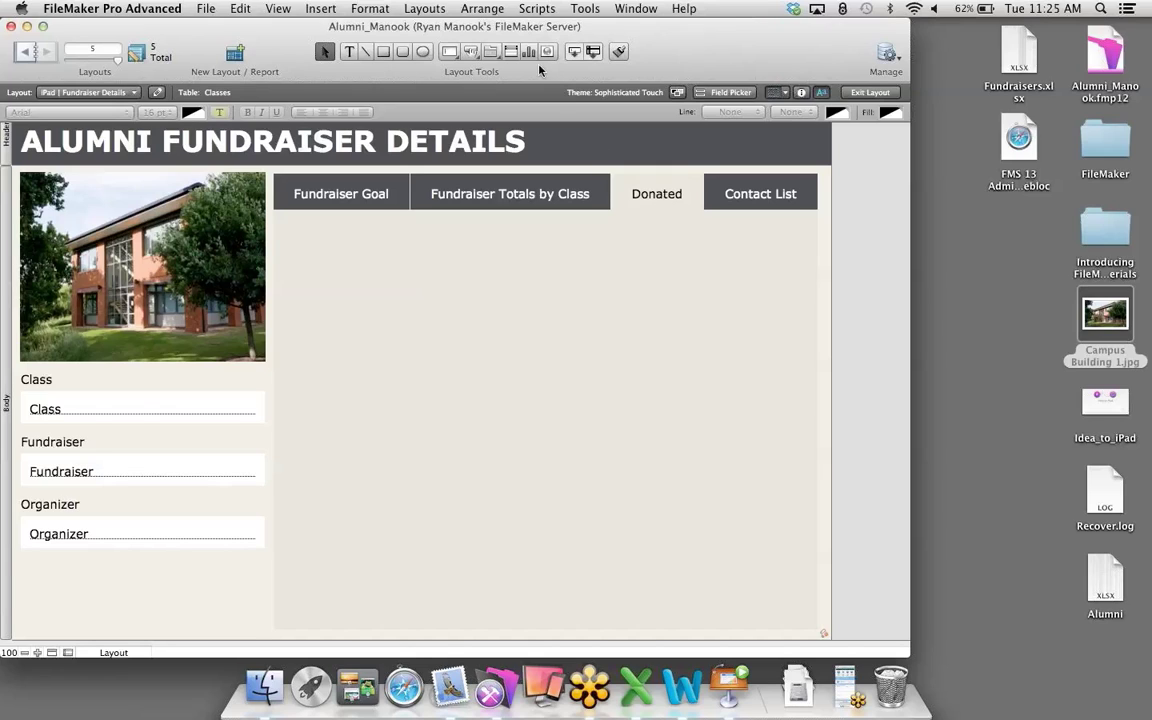
pyautogui.click(511, 53)
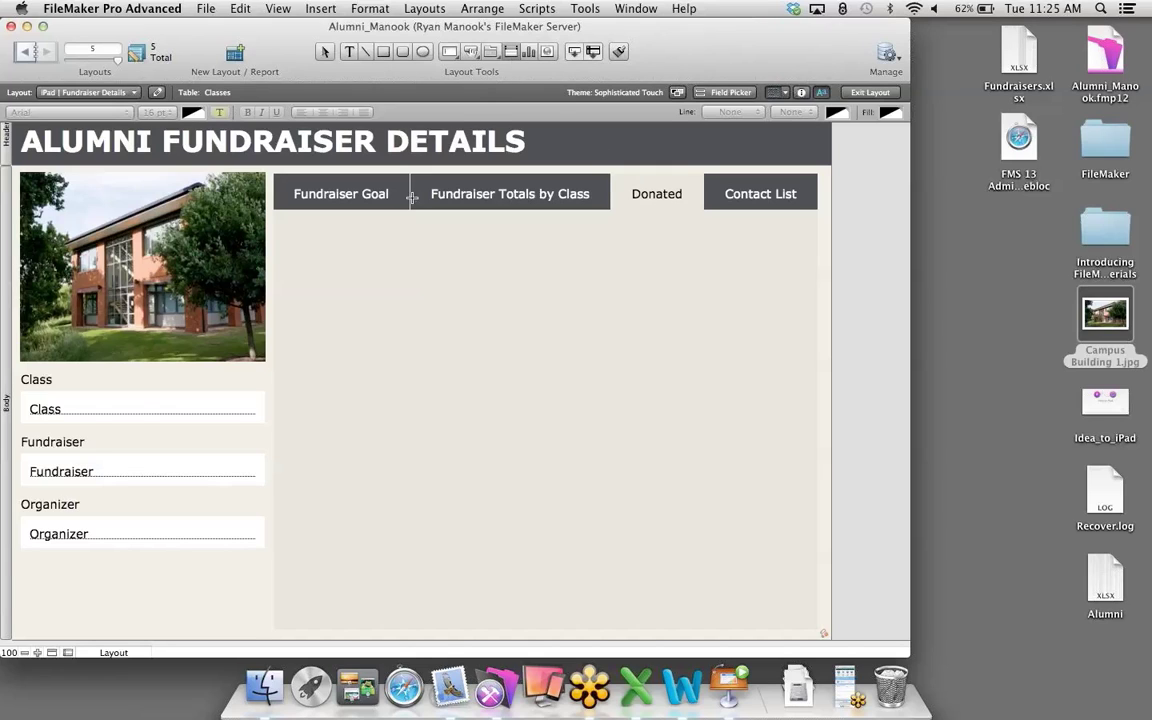
pyautogui.moveTo(285, 271); pyautogui.dragTo(804, 614)
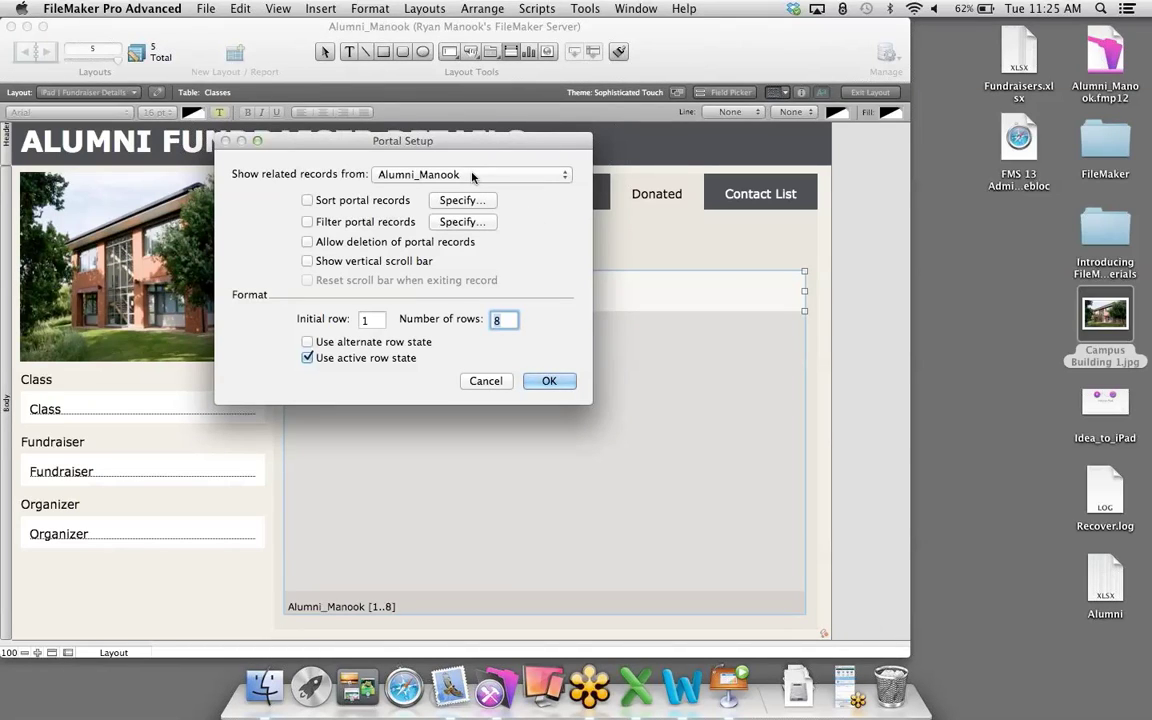
pyautogui.click(310, 261)
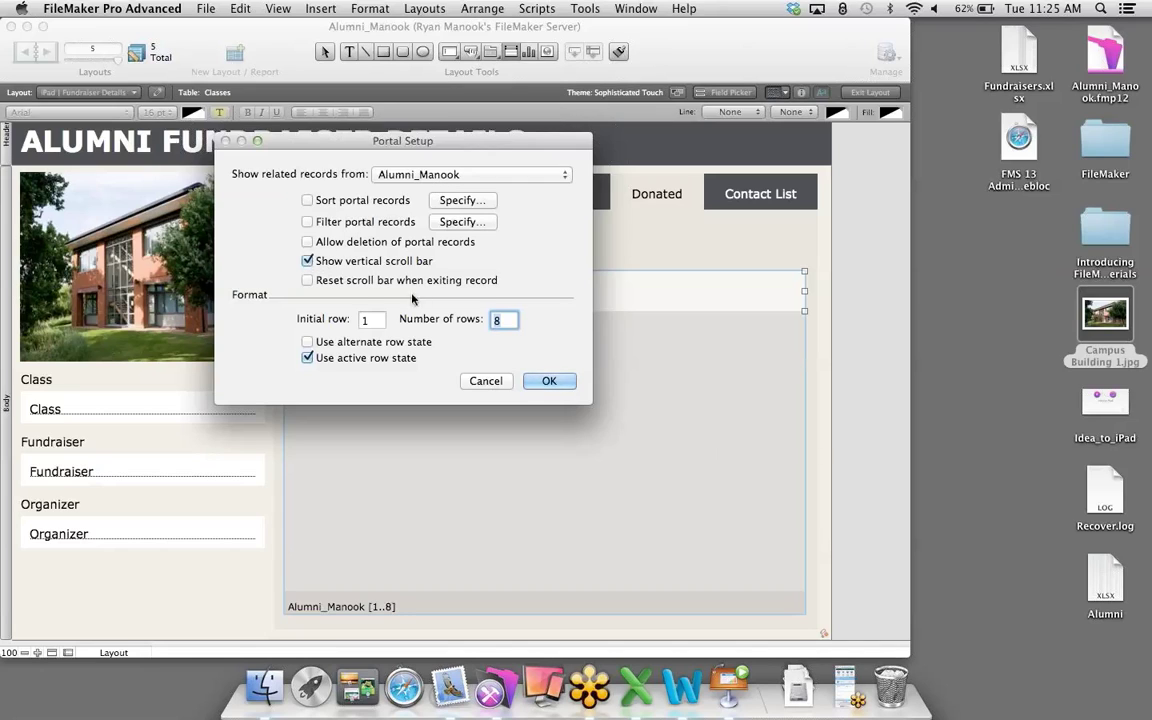
pyautogui.click(550, 381)
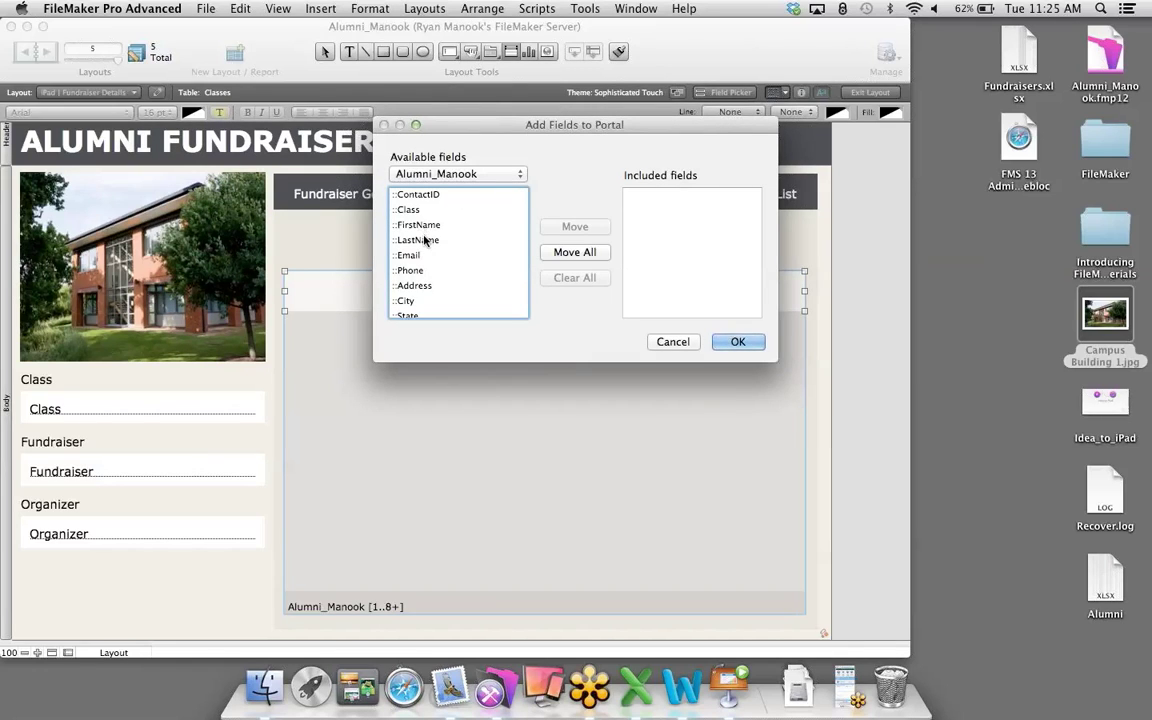
pyautogui.click(673, 341)
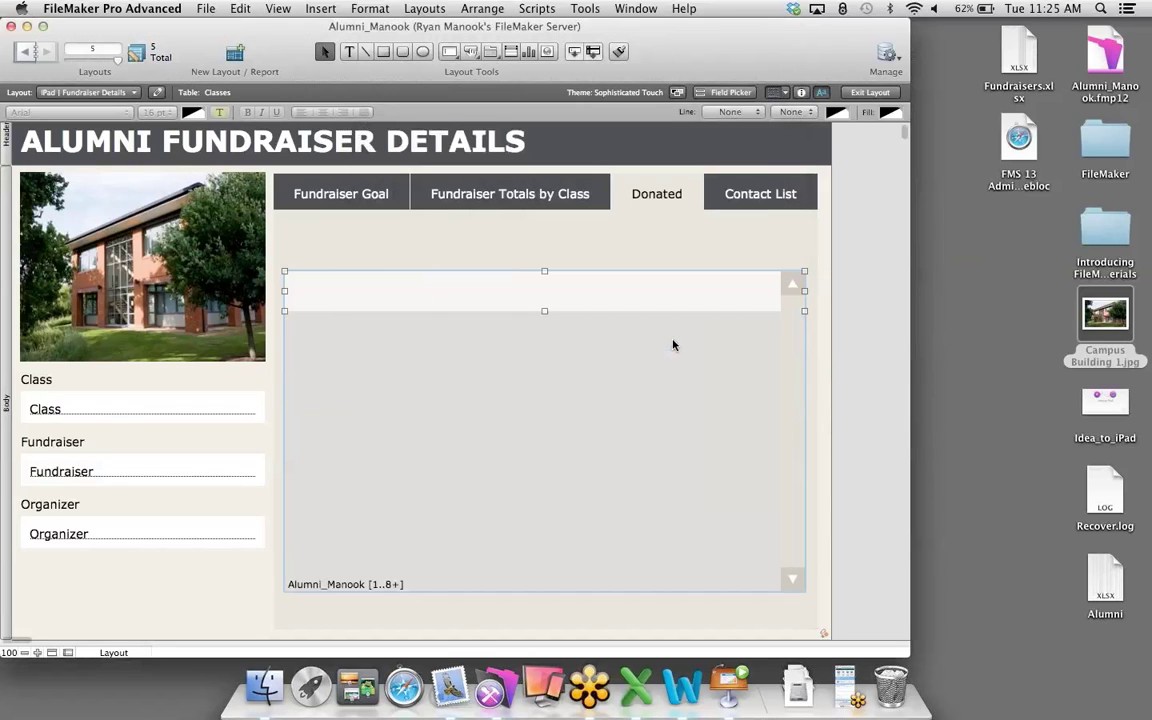
# - Place Alumni_Manook FirstName and LastName side by side in the portal row
pyautogui.click(733, 92)
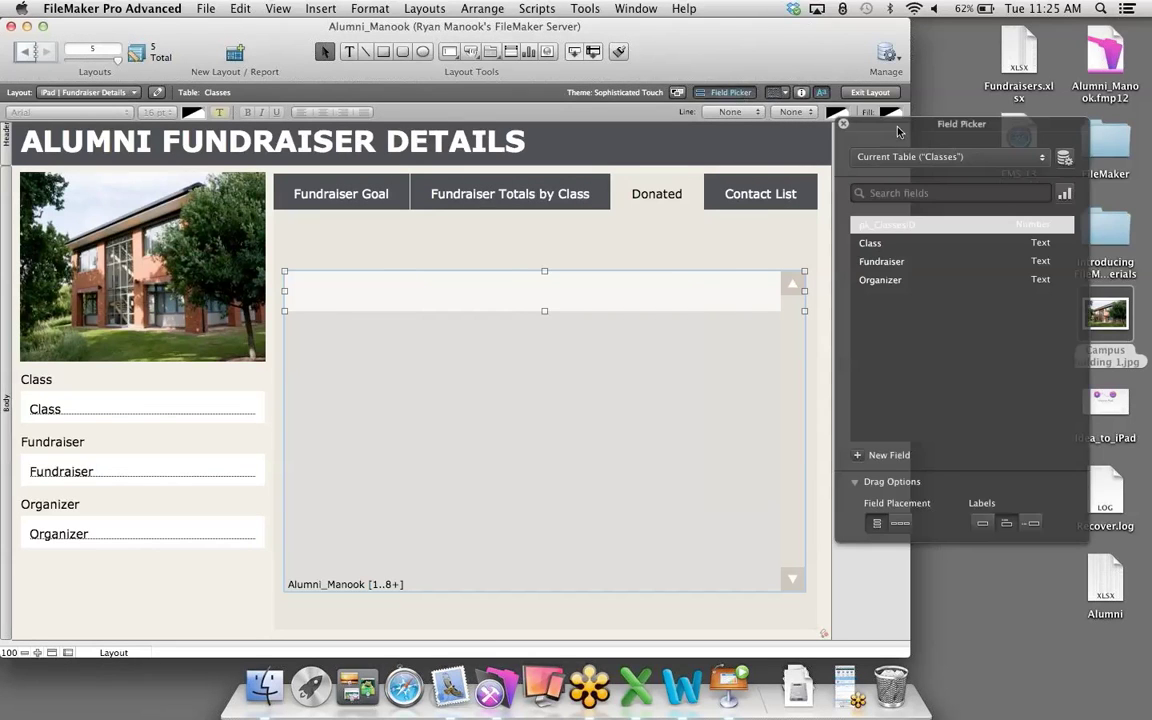
pyautogui.click(908, 159)
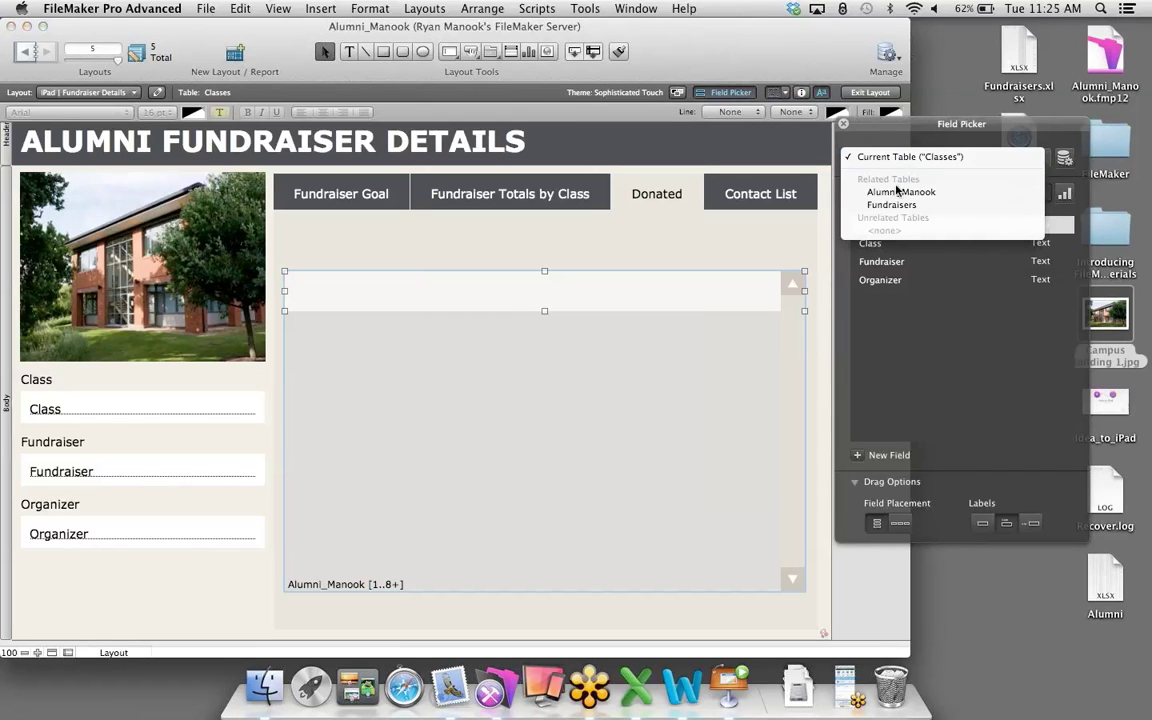
pyautogui.click(897, 191)
pyautogui.click(885, 261)
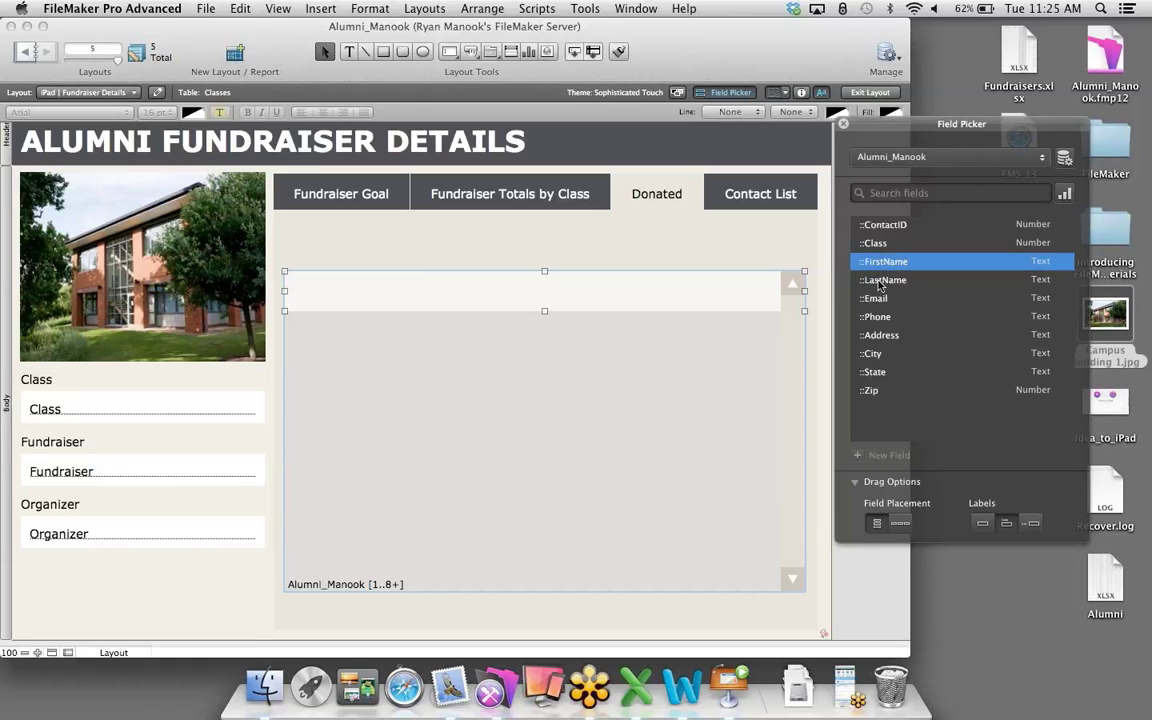
pyautogui.keyDown('shift'); pyautogui.click(880, 280); pyautogui.keyUp('shift')
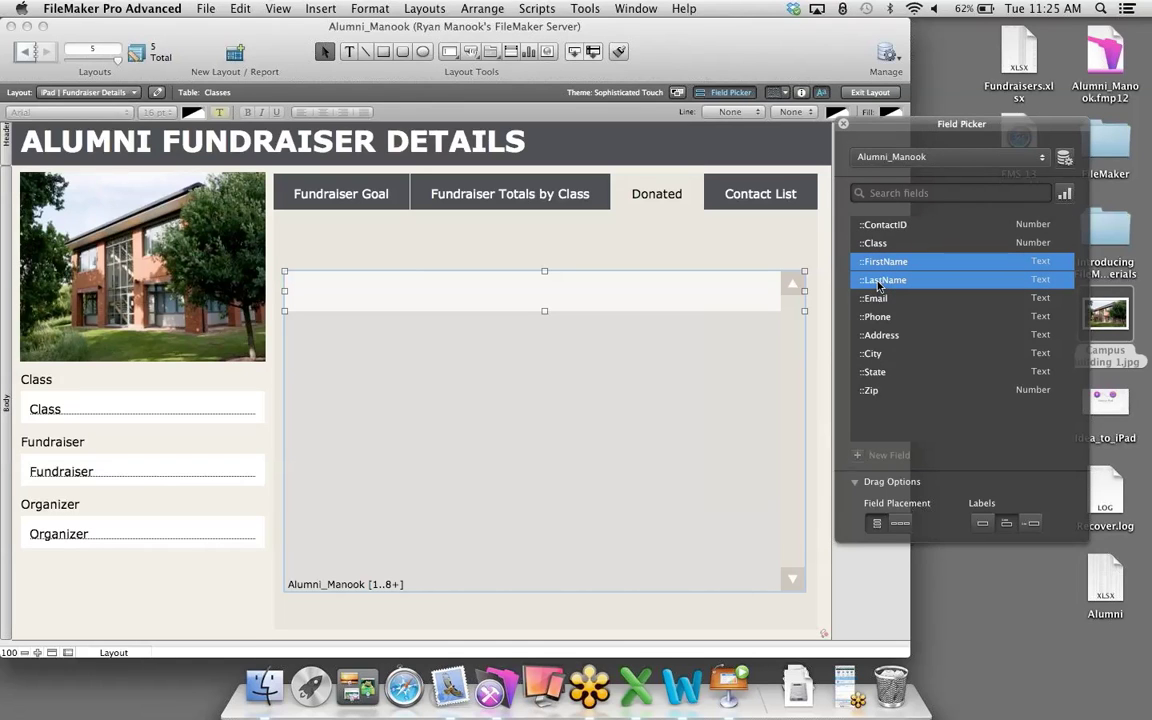
pyautogui.click(901, 524)
pyautogui.moveTo(886, 265); pyautogui.dragTo(329, 279)
pyautogui.click(393, 250)
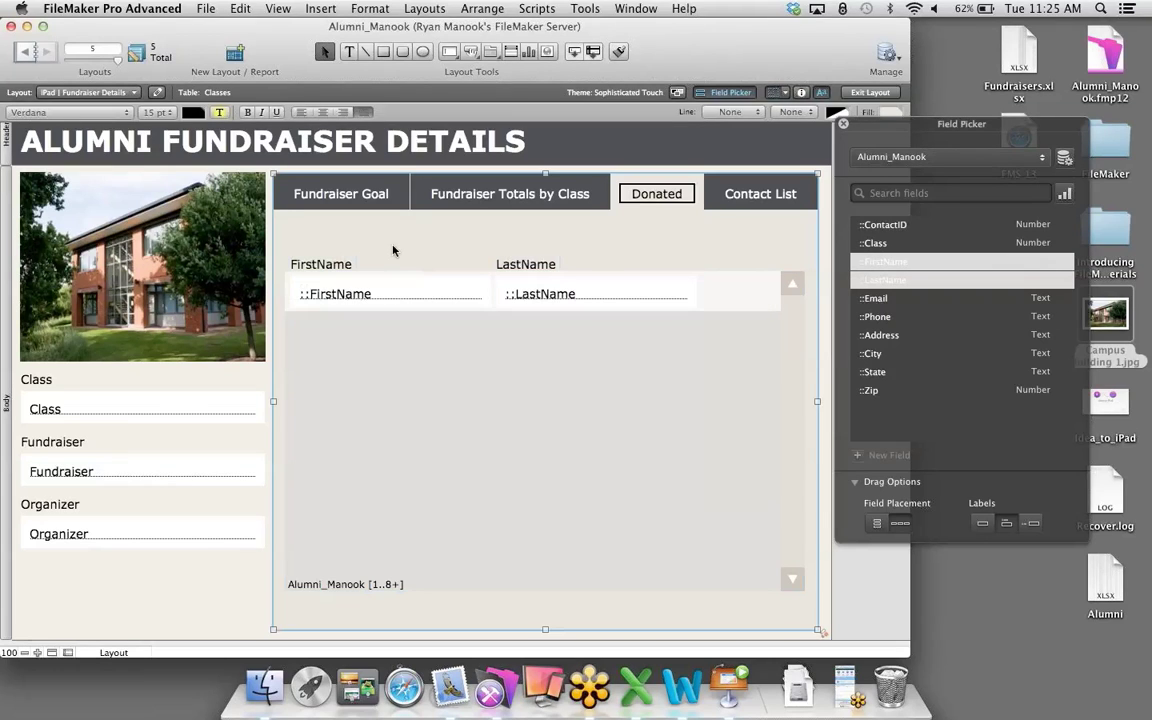
# - Narrow the FirstName and LastName portal fields
pyautogui.click(455, 297)
pyautogui.keyDown('shift'); pyautogui.click(537, 294); pyautogui.keyUp('shift')
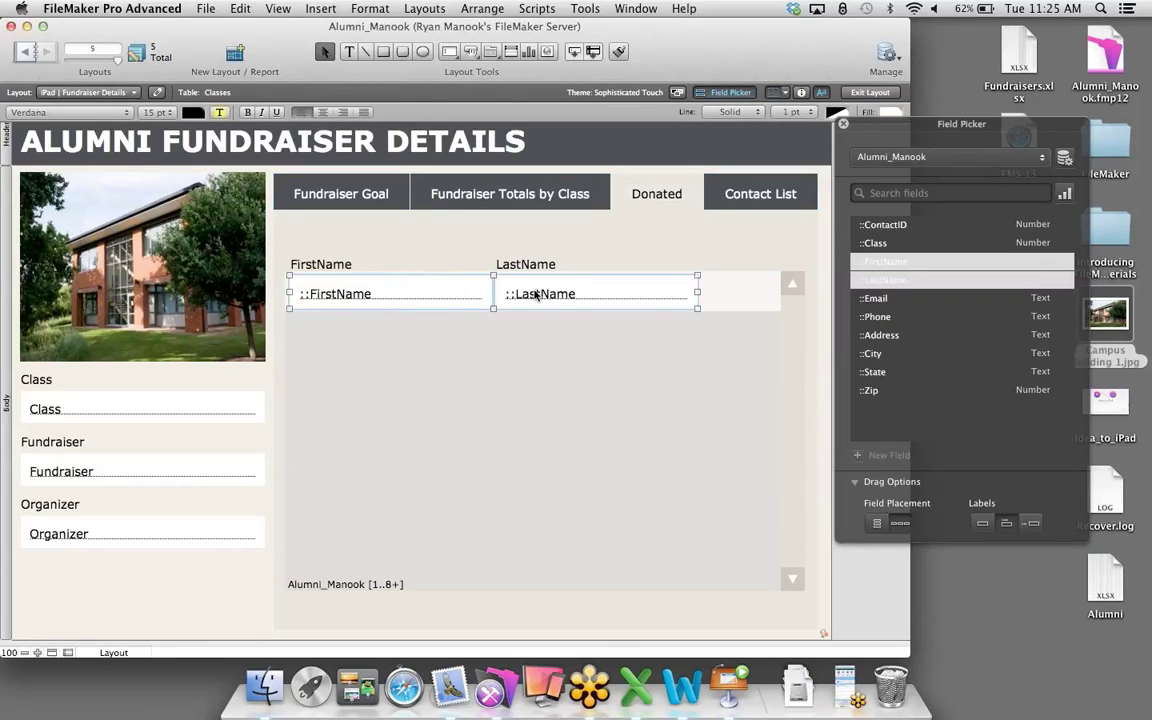
pyautogui.moveTo(697, 293); pyautogui.dragTo(452, 265)
pyautogui.click(500, 252)
pyautogui.click(521, 264)
pyautogui.click(441, 238)
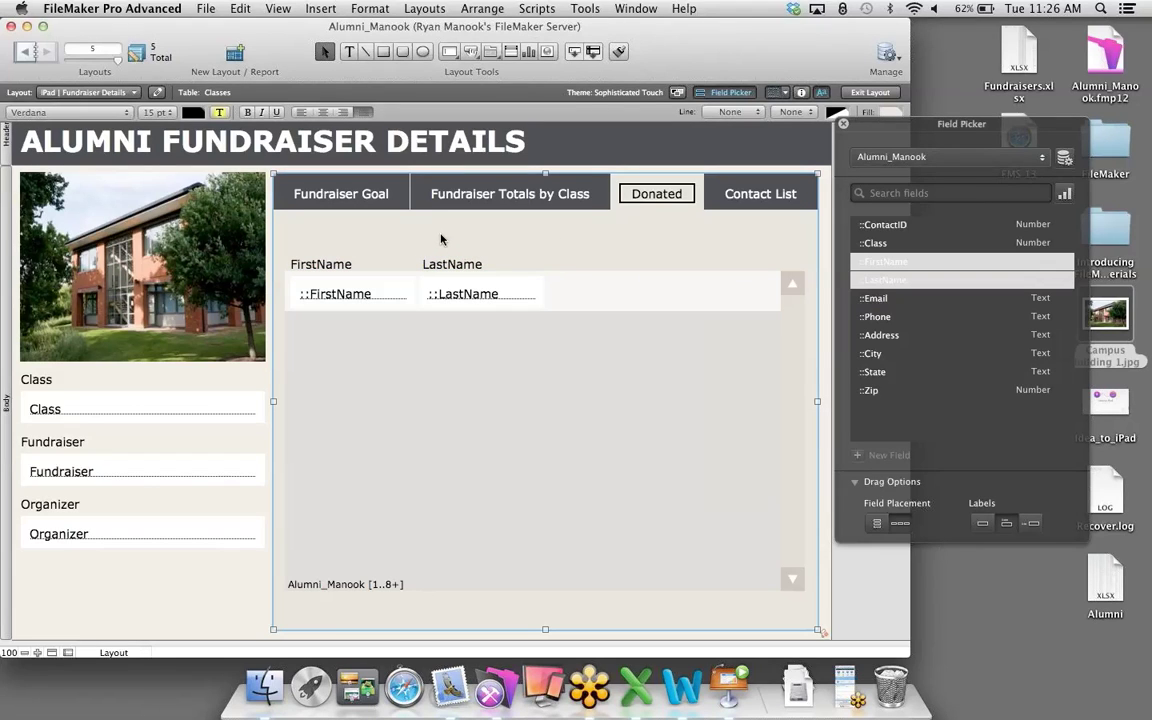
# - Add Fundraisers Amount and Donation Date to the portal row and align their labels
pyautogui.click(950, 164)
pyautogui.click(943, 170)
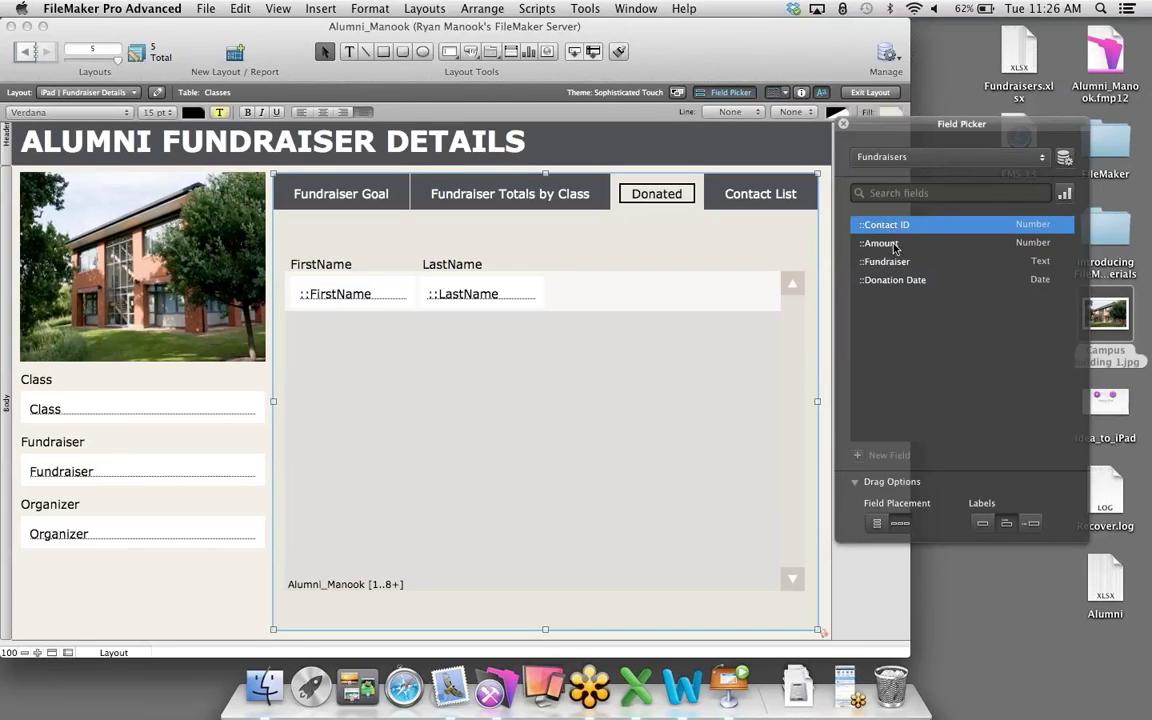
pyautogui.click(893, 244)
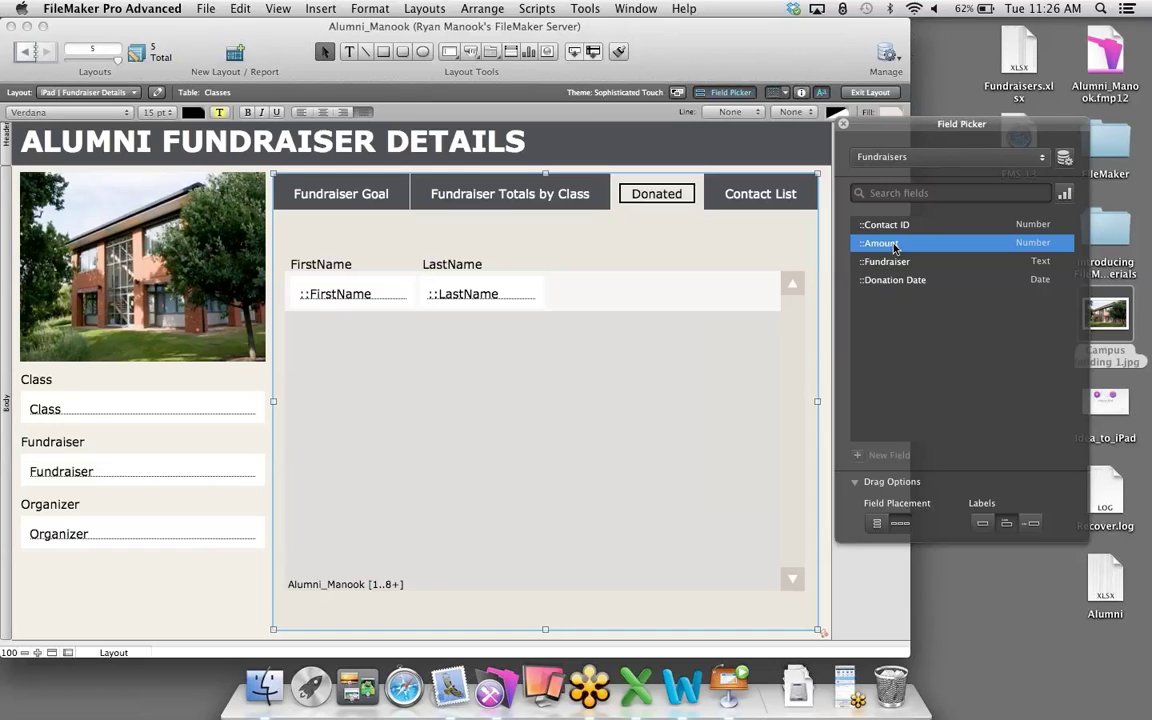
pyautogui.keyDown('super'); pyautogui.click(891, 288); pyautogui.keyUp('super')
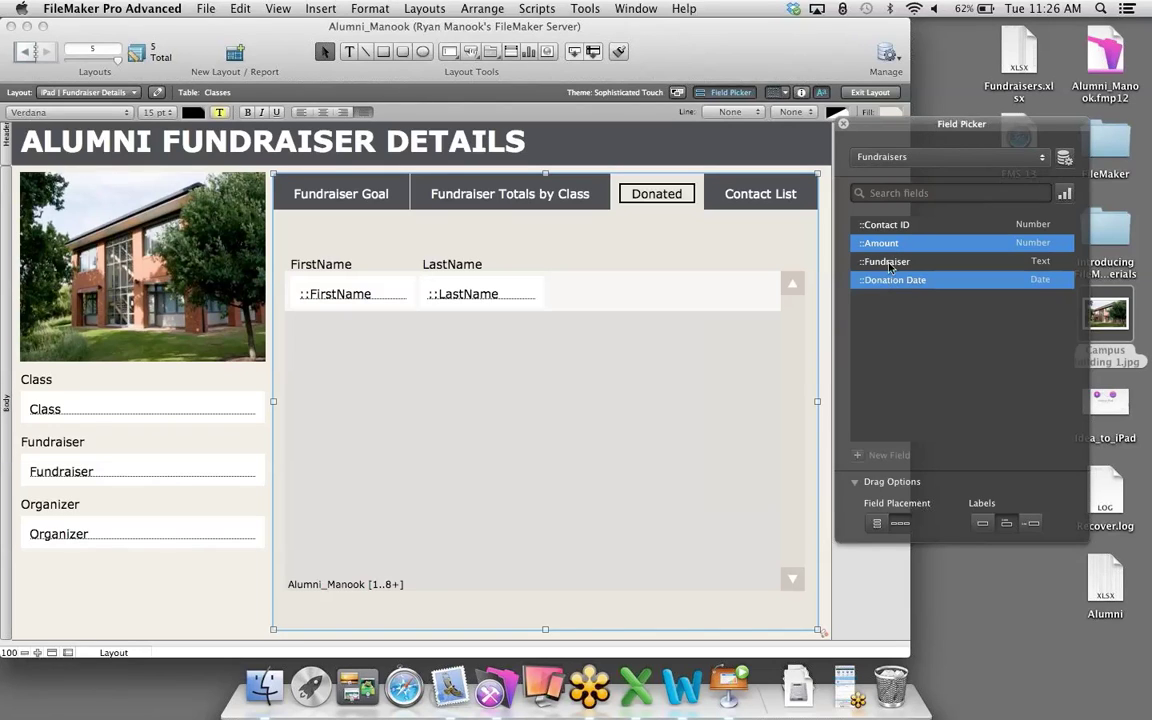
pyautogui.moveTo(876, 247); pyautogui.dragTo(595, 273)
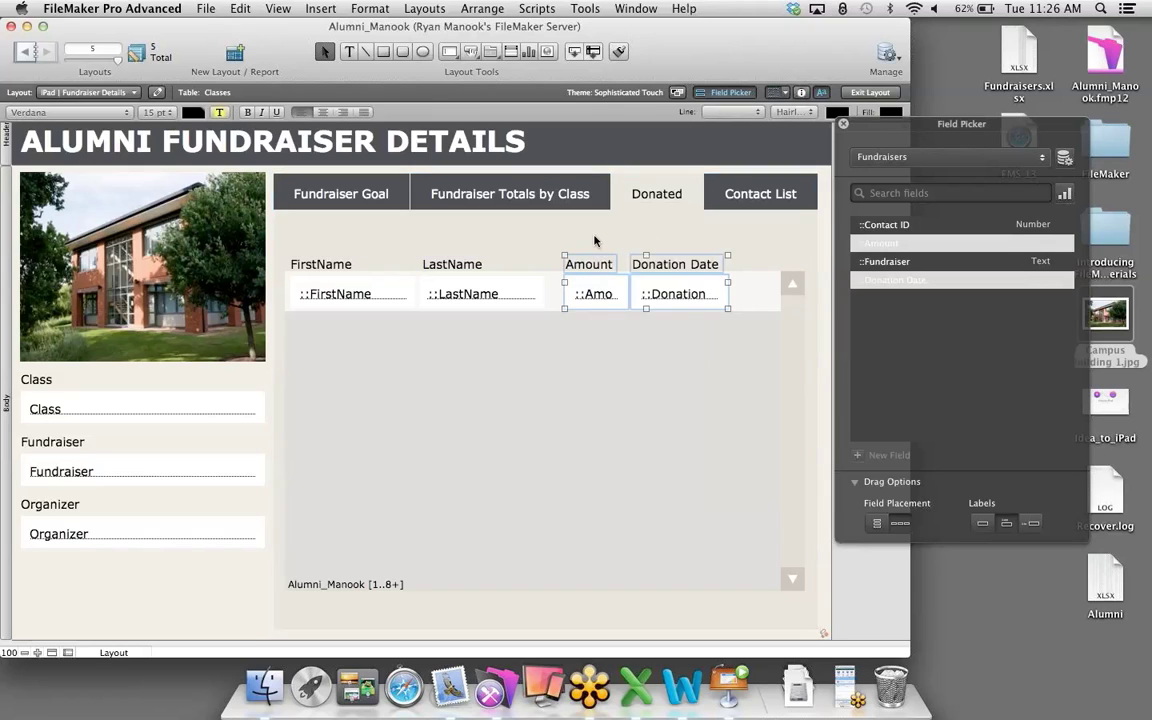
pyautogui.click(594, 240)
pyautogui.click(588, 264)
pyautogui.keyDown('shift'); pyautogui.click(648, 265); pyautogui.keyUp('shift')
pyautogui.moveTo(648, 265); pyautogui.dragTo(648, 264)
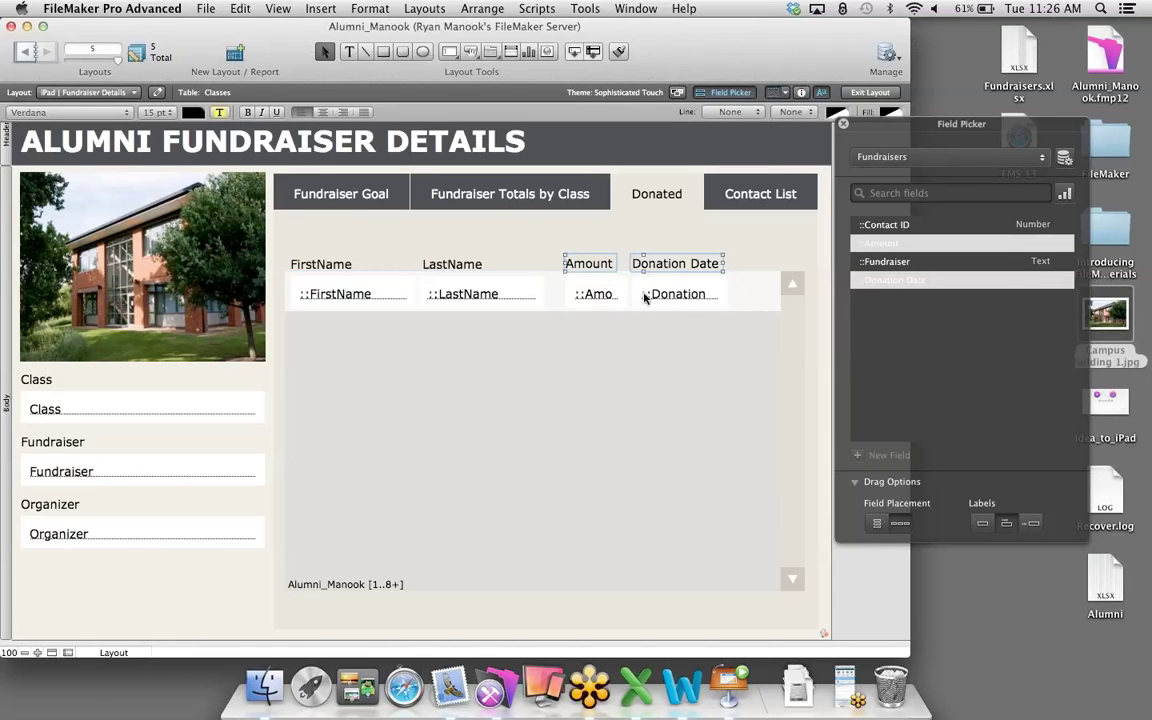
# - Shift the Donation Date column right and widen the Amount field
pyautogui.click(643, 291)
pyautogui.keyDown('shift'); pyautogui.click(668, 264); pyautogui.keyUp('shift')
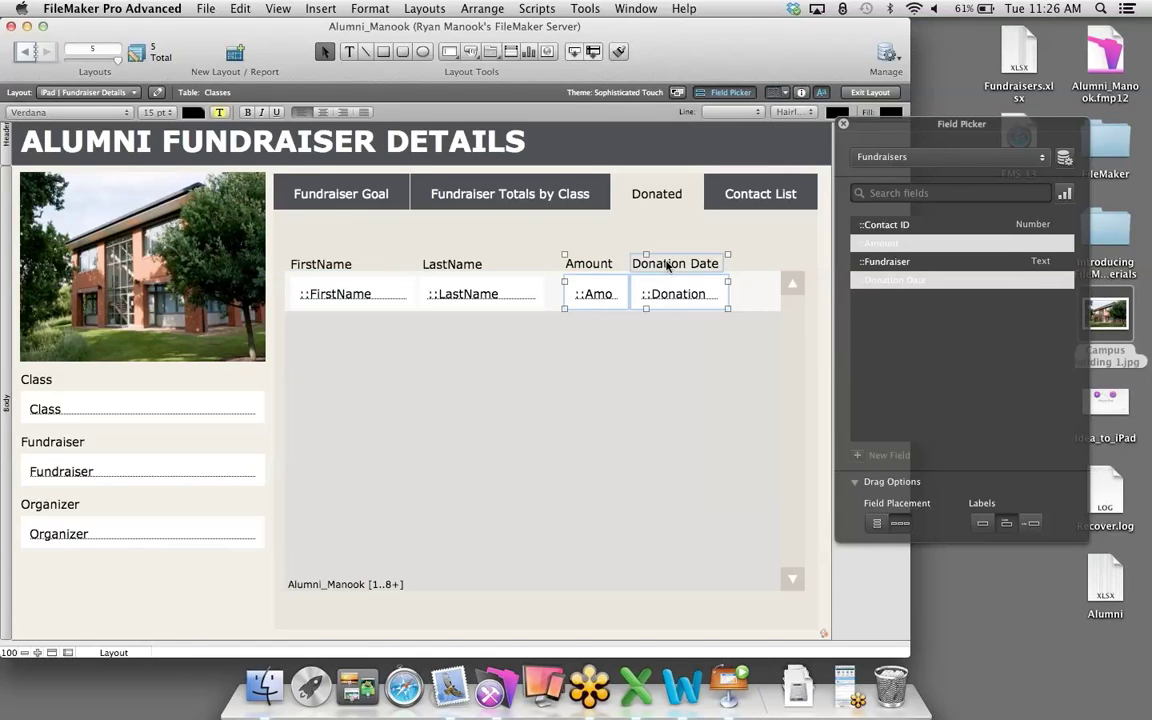
pyautogui.click(601, 211)
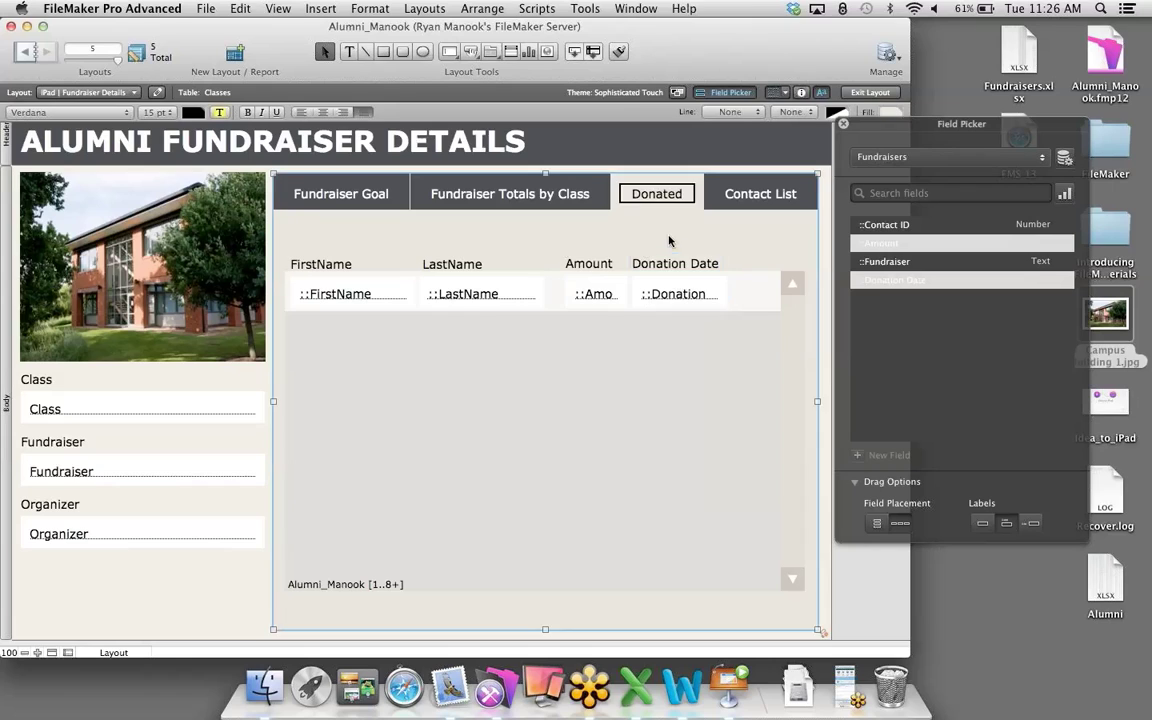
pyautogui.click(665, 293)
pyautogui.moveTo(665, 293); pyautogui.dragTo(702, 293)
pyautogui.click(618, 294)
pyautogui.moveTo(628, 293); pyautogui.dragTo(649, 293)
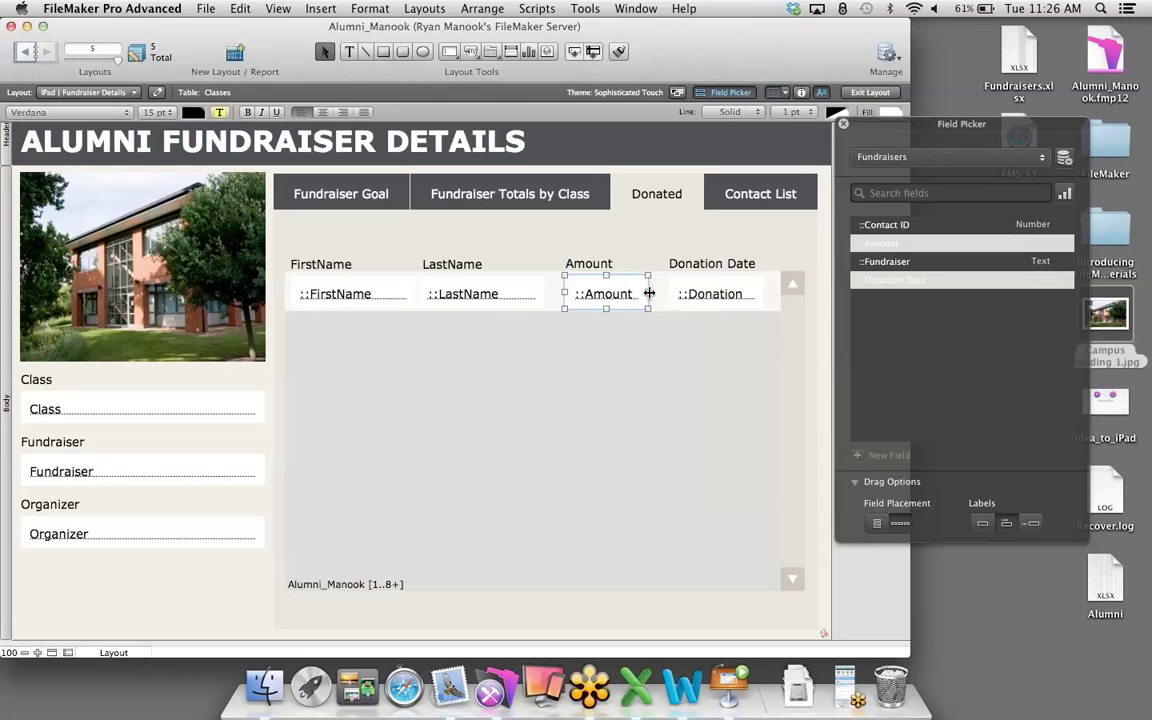
# - Format the Amount field as Currency with a thousands separator
pyautogui.click(808, 93)
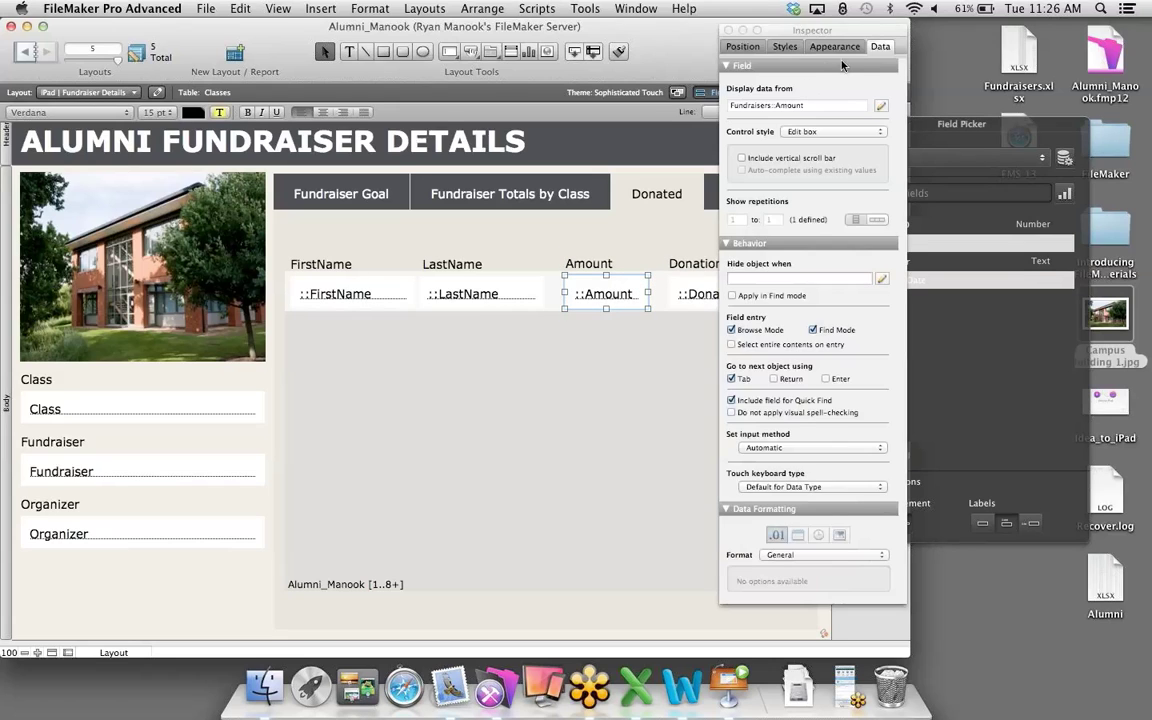
pyautogui.click(840, 555)
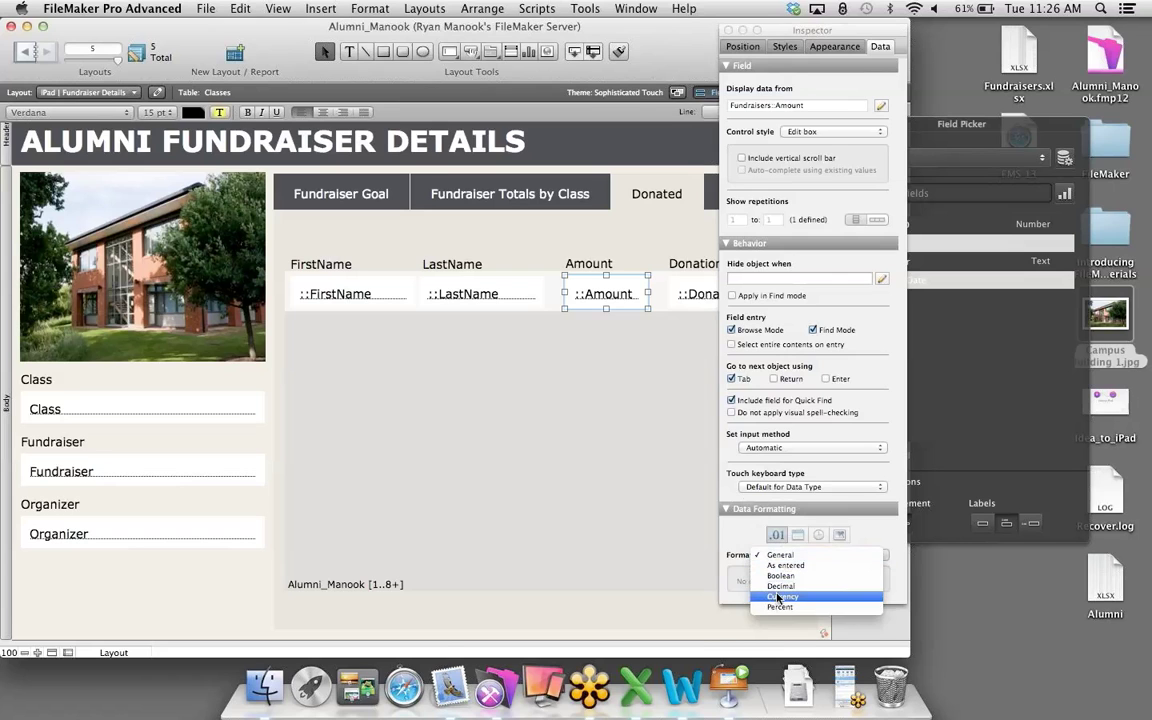
pyautogui.click(782, 596)
pyautogui.scroll(-5, 770, 570)
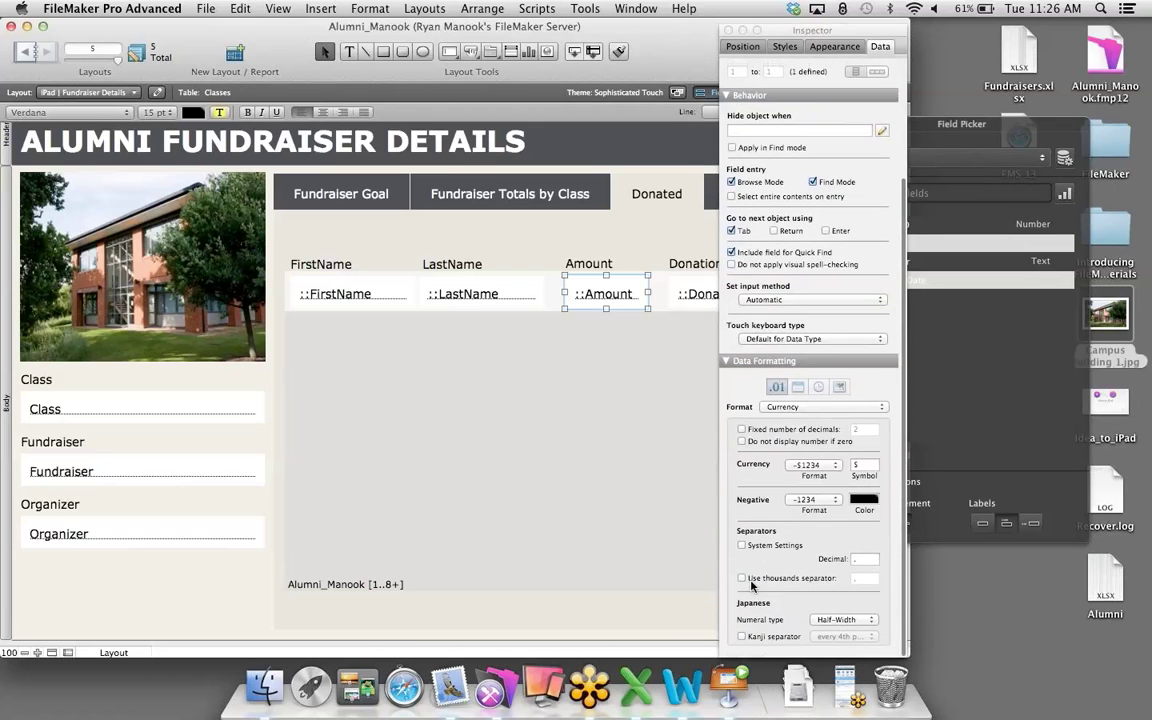
pyautogui.click(748, 579)
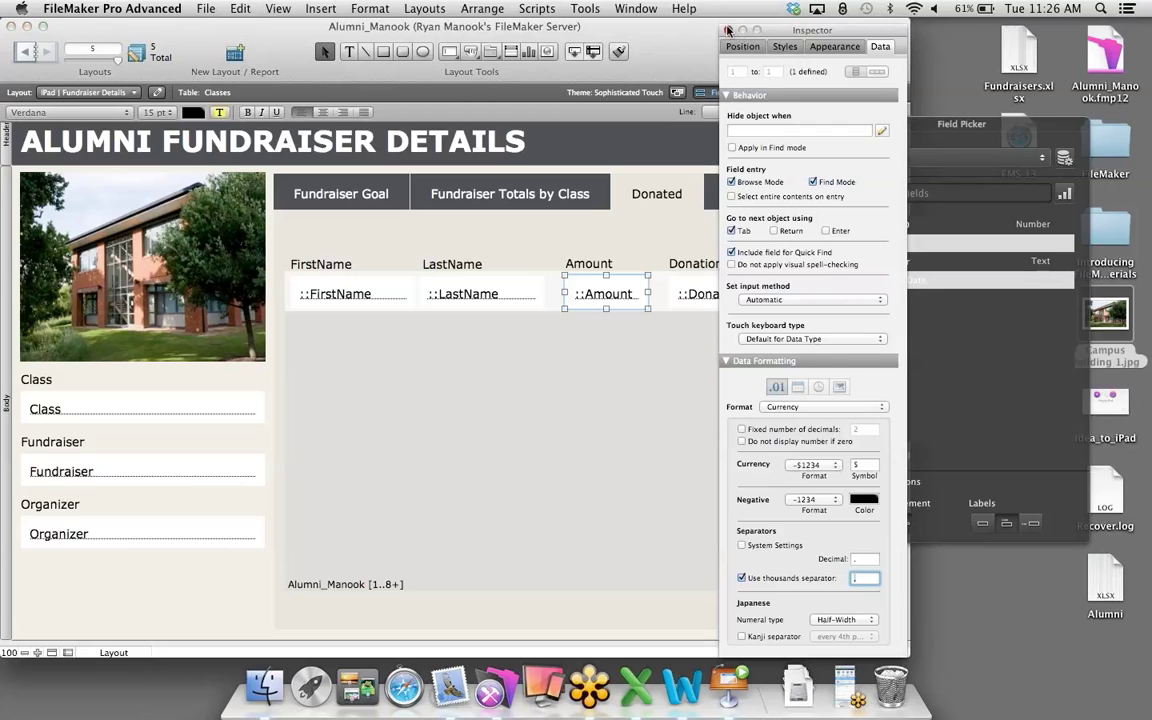
pyautogui.click(728, 31)
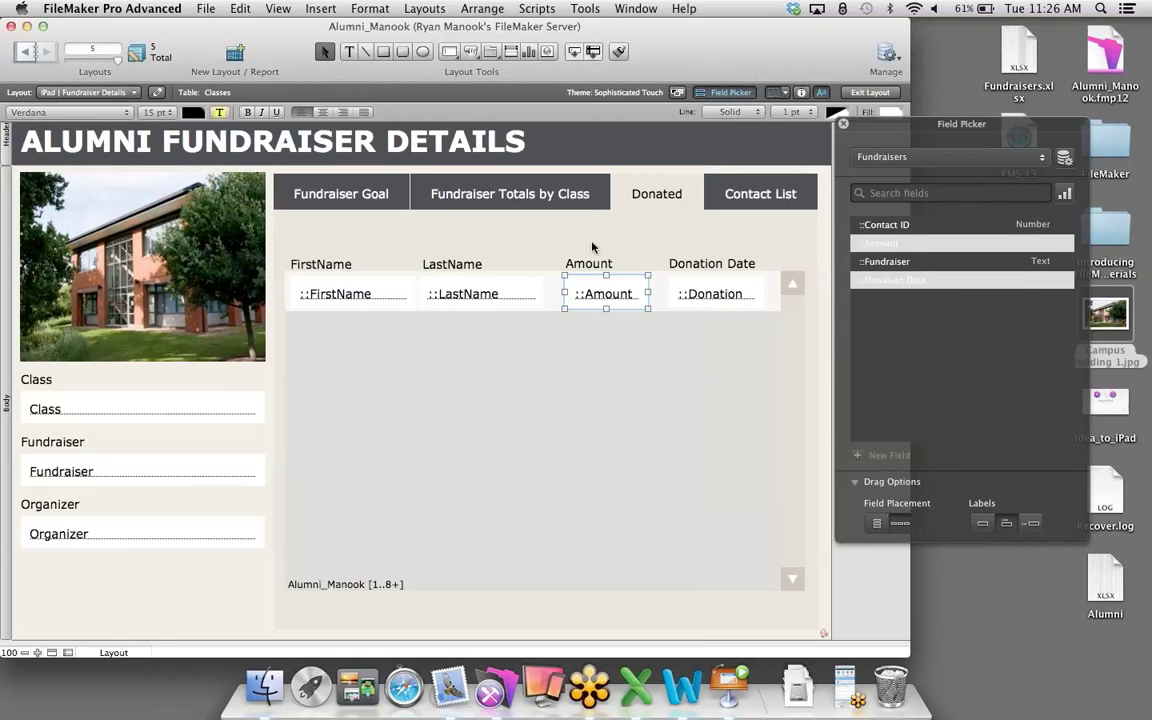
# - Widen the LastName portal field slightly
pyautogui.click(470, 293)
pyautogui.moveTo(544, 292); pyautogui.dragTo(560, 292)
pyautogui.click(624, 258)
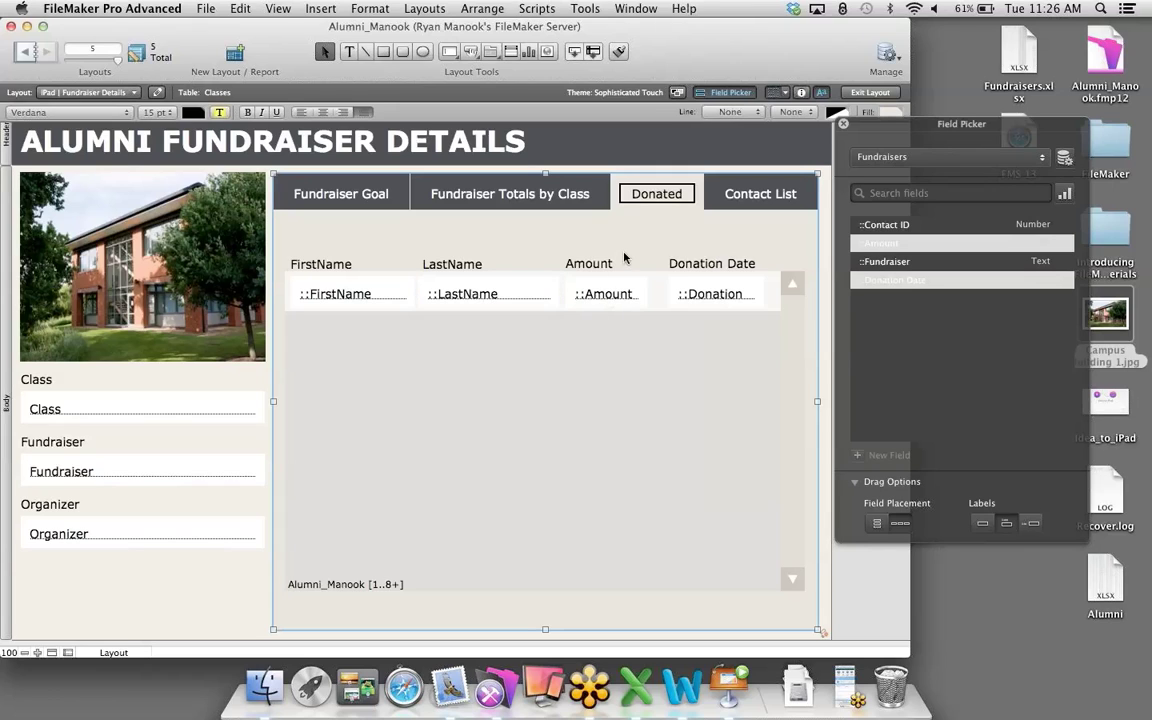
# - Switch to Browse mode and scroll the Donated tab's donor names, amounts and dates
pyautogui.click(868, 93)
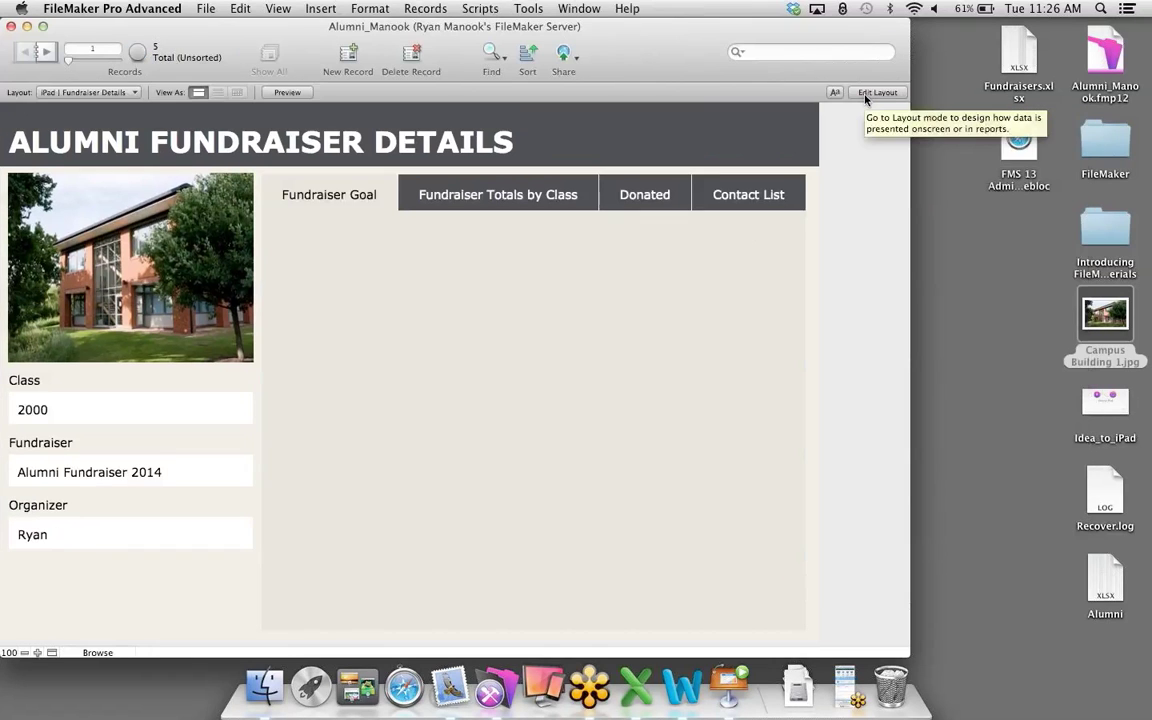
pyautogui.click(658, 197)
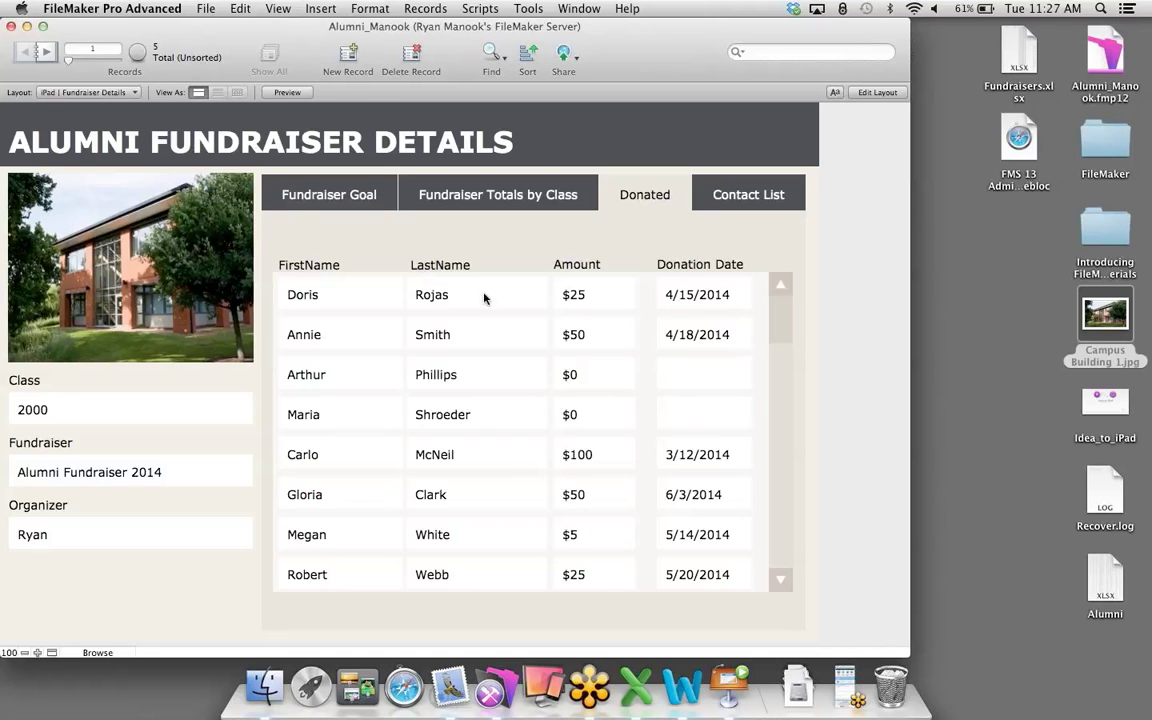
pyautogui.scroll(-6, 500, 398)
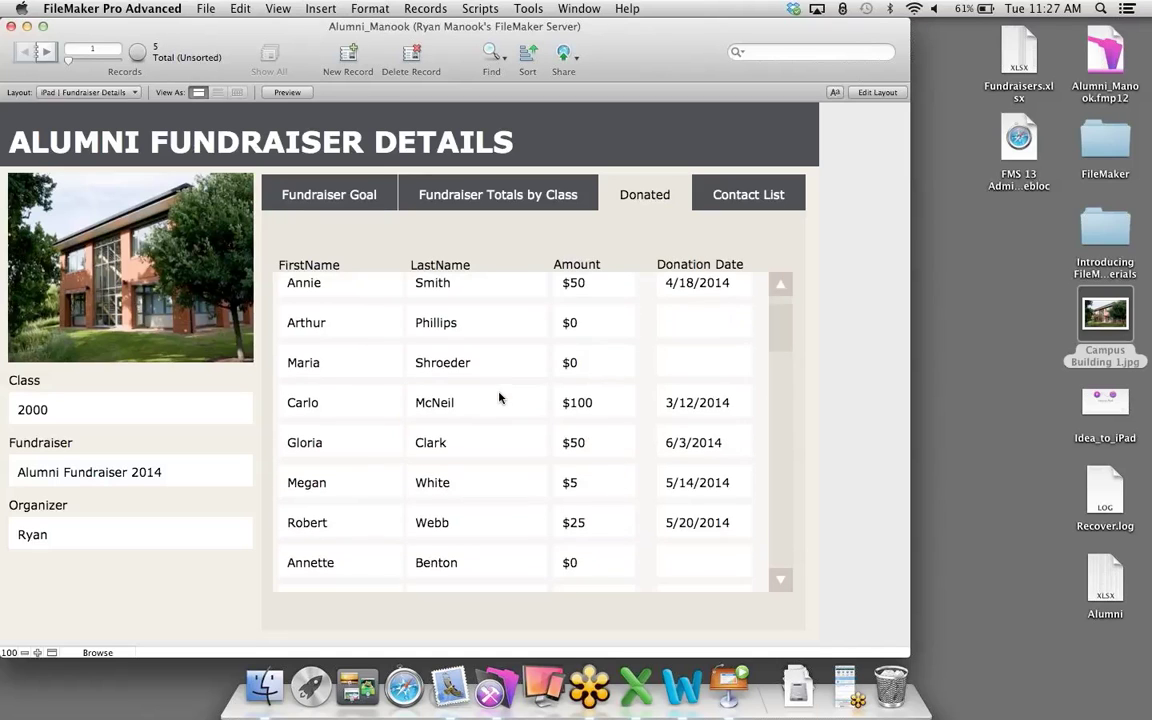
pyautogui.scroll(-5, 450, 411)
pyautogui.scroll(5, 450, 411)
pyautogui.scroll(7, 450, 411)
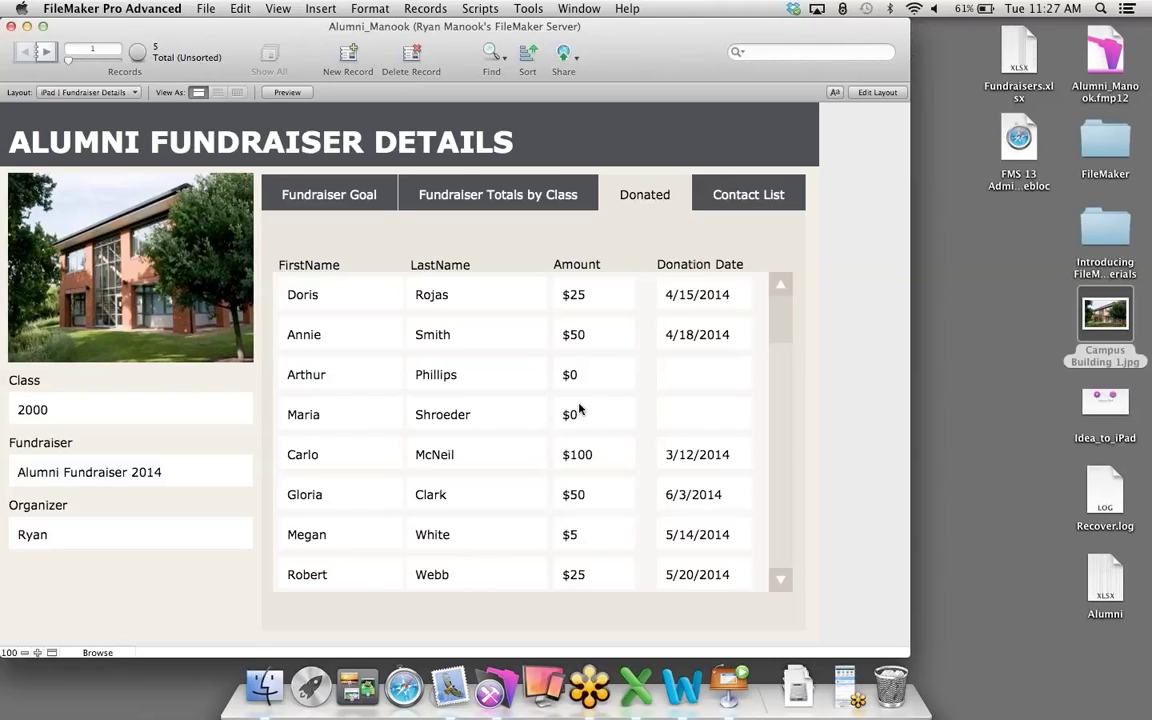
# - Apply the Minimal Edit Box style to the FirstName, LastName, Amount and Donation Date portal fields
pyautogui.click(877, 92)
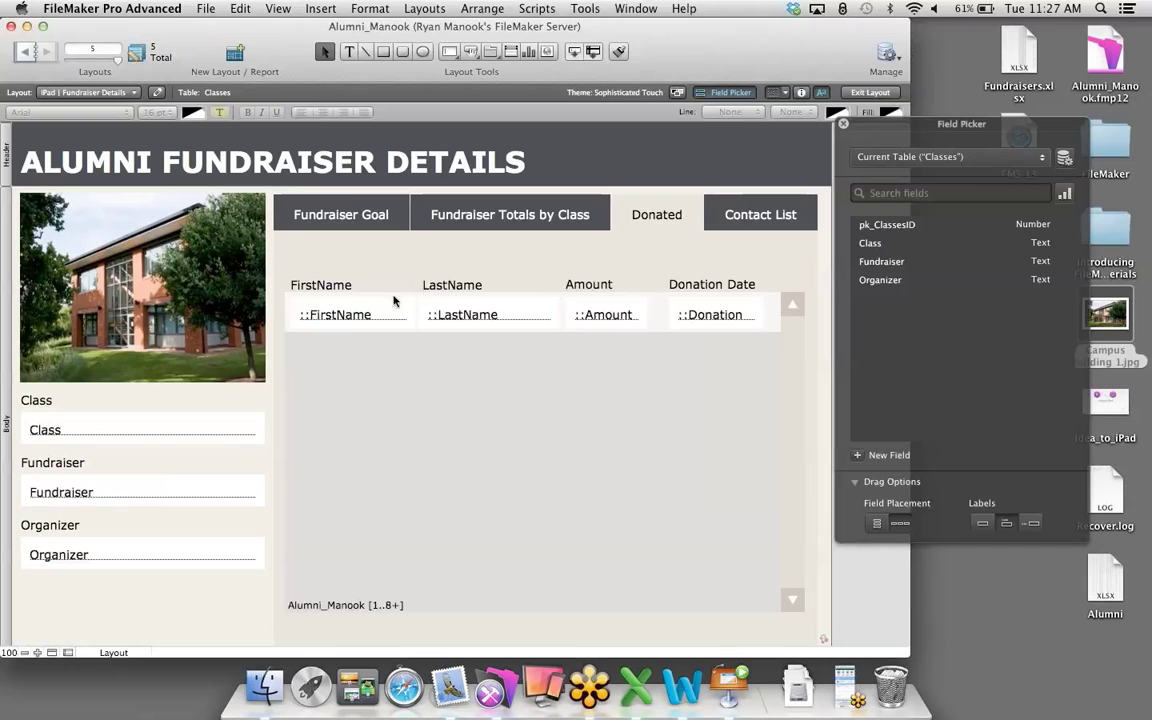
pyautogui.click(378, 310)
pyautogui.keyDown('shift'); pyautogui.click(470, 310); pyautogui.keyUp('shift')
pyautogui.keyDown('shift'); pyautogui.click(600, 315); pyautogui.keyUp('shift')
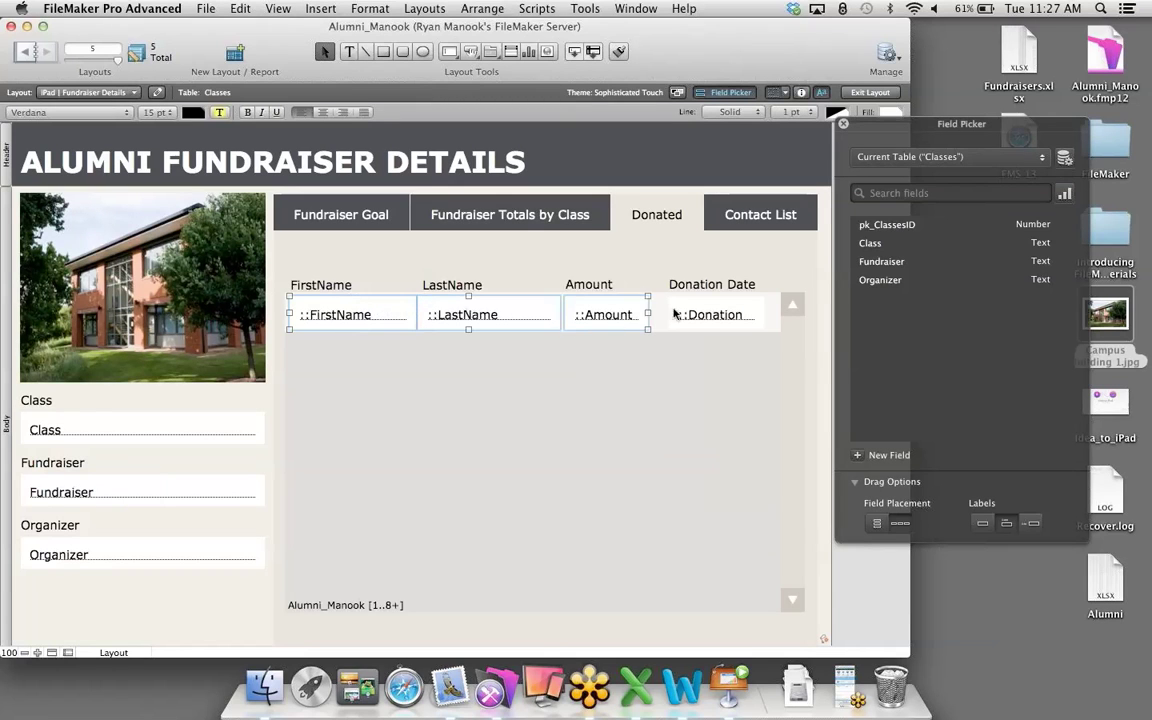
pyautogui.keyDown('shift'); pyautogui.click(723, 314); pyautogui.keyUp('shift')
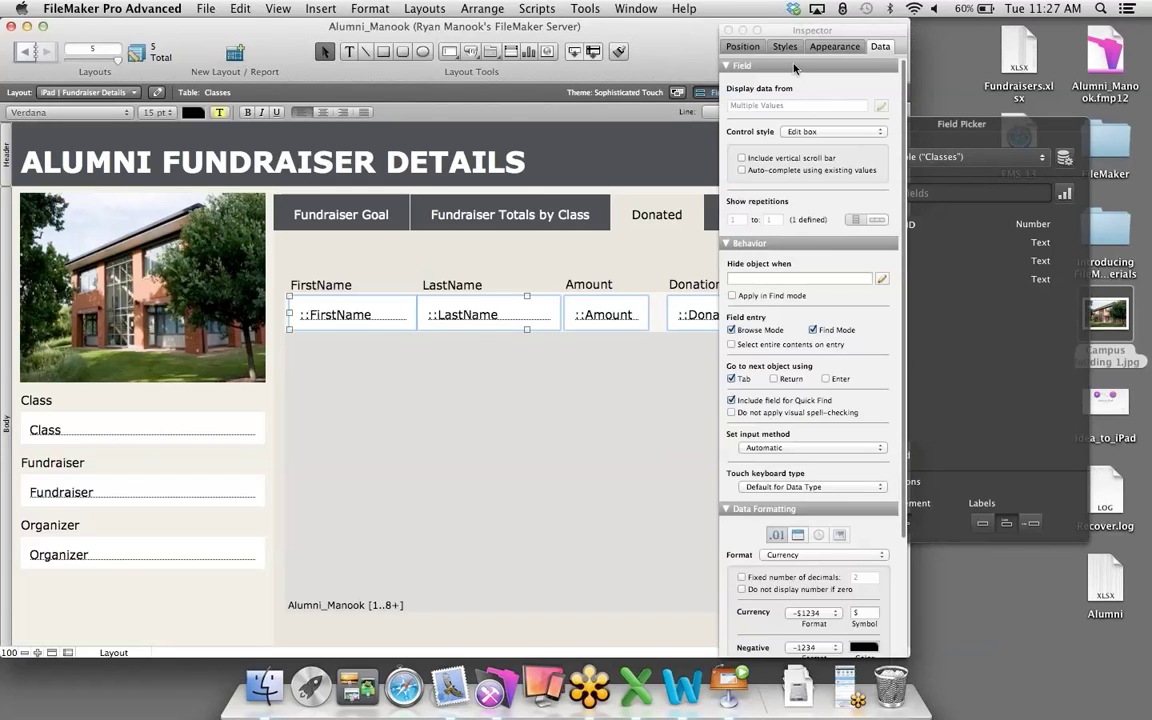
pyautogui.click(785, 47)
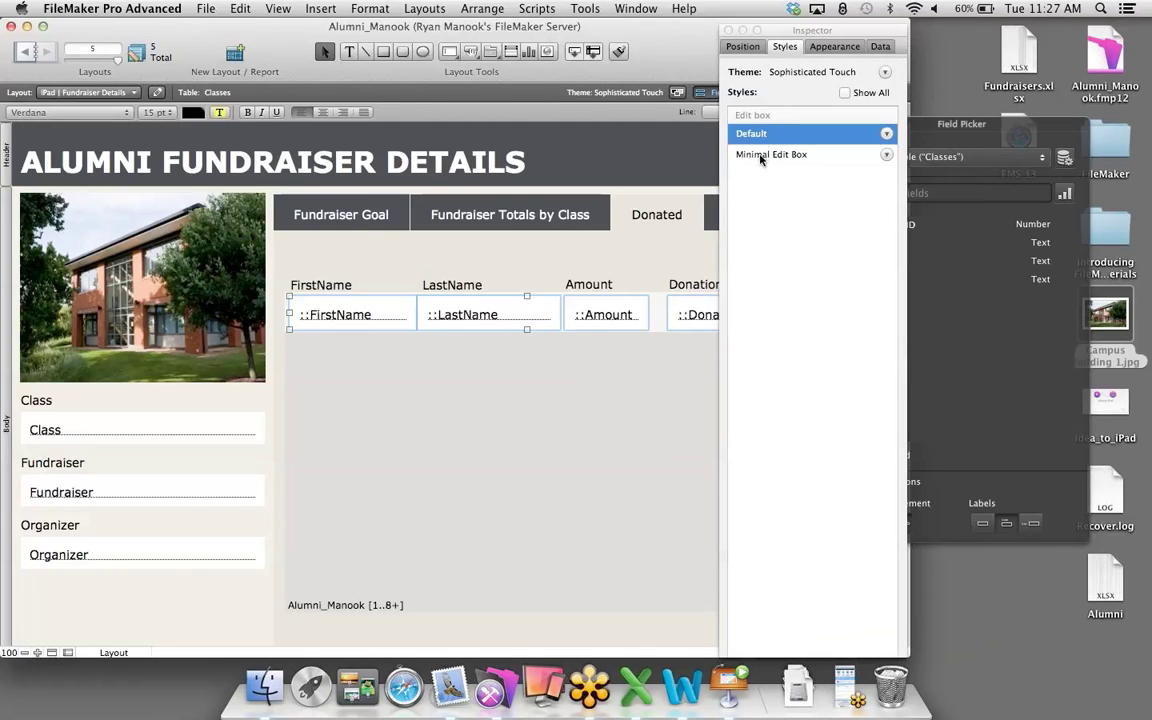
pyautogui.click(762, 156)
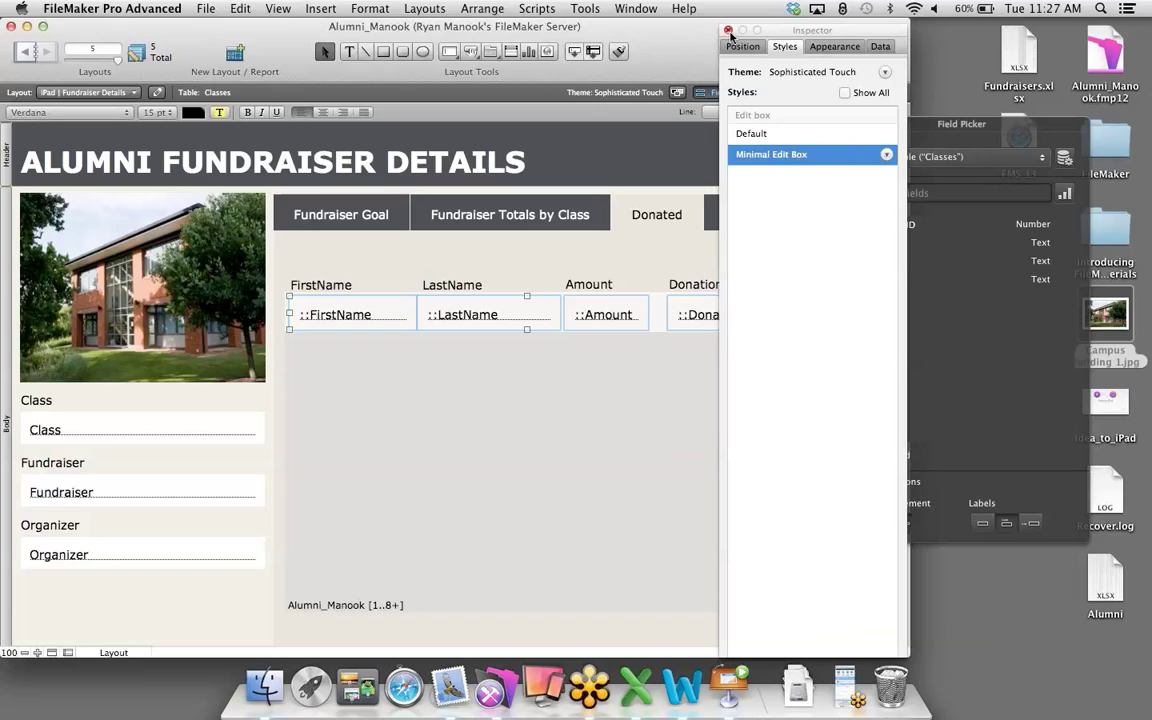
pyautogui.click(729, 31)
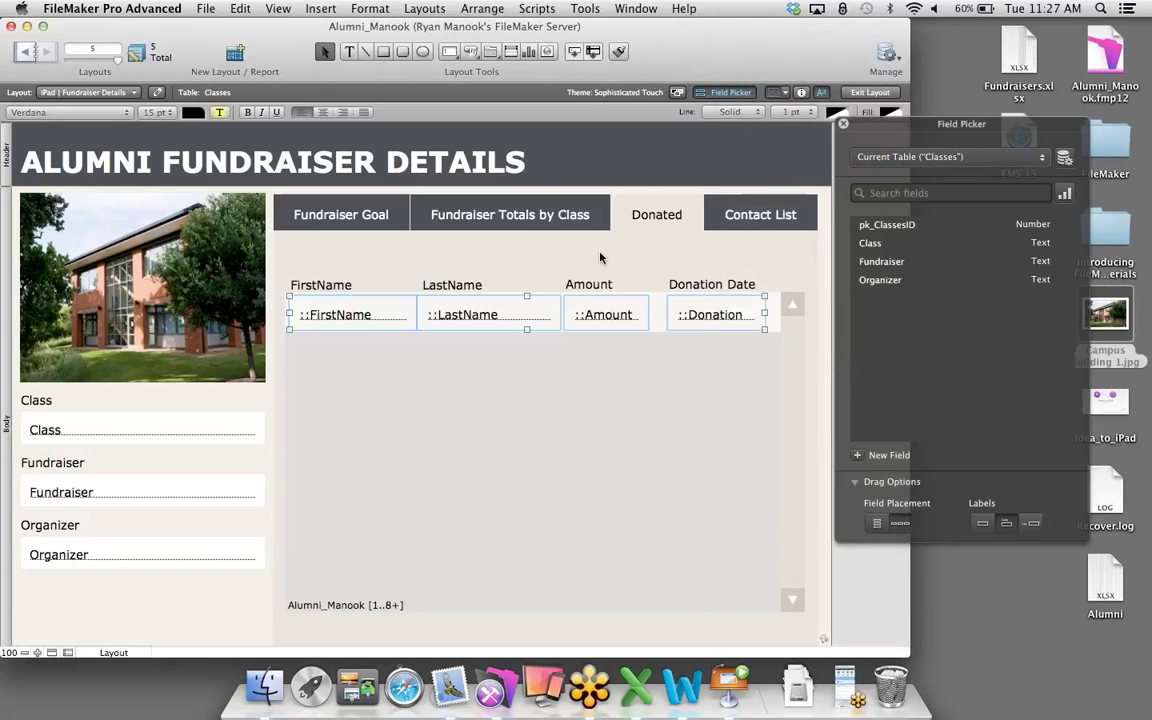
# - Preview the borderless fields on the Donated tab in Browse mode, then return to Layout mode
pyautogui.click(601, 258)
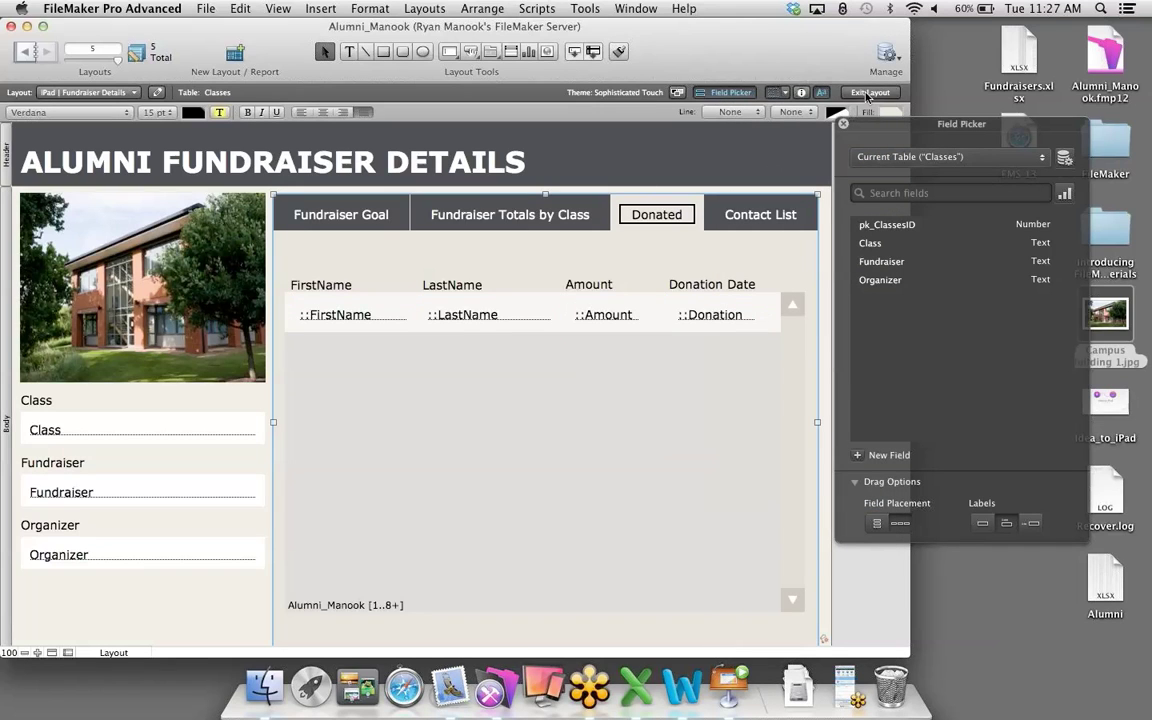
pyautogui.press('super+b')
pyautogui.click(632, 200)
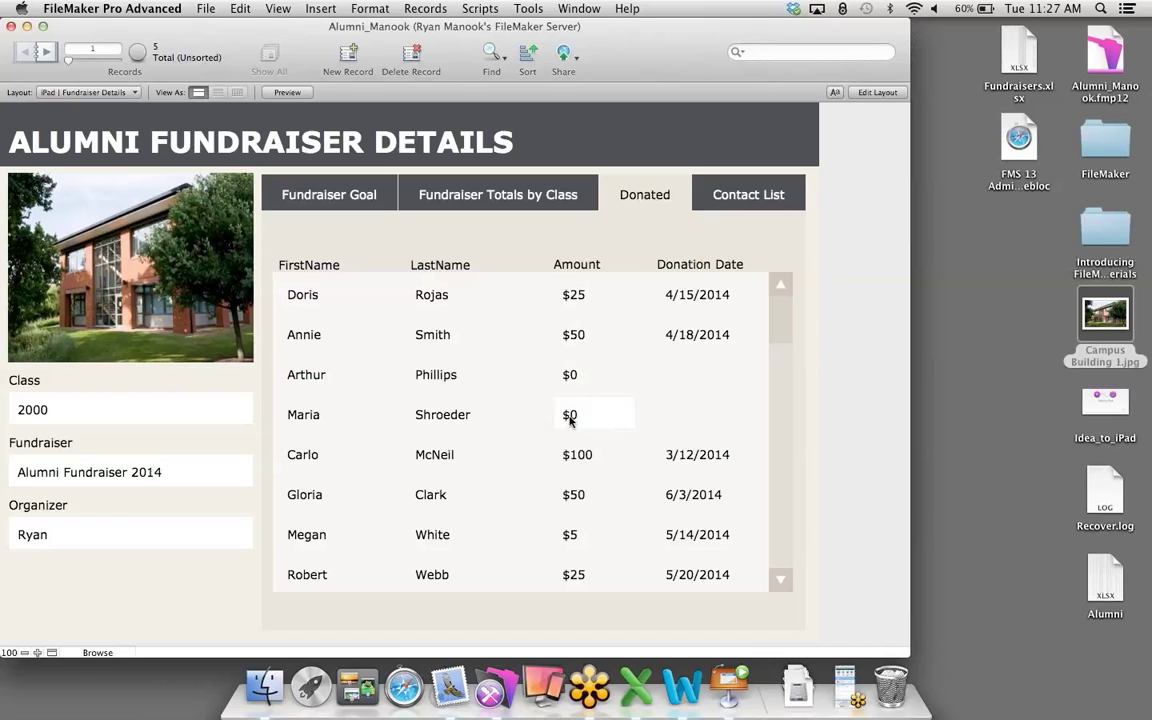
pyautogui.click(876, 94)
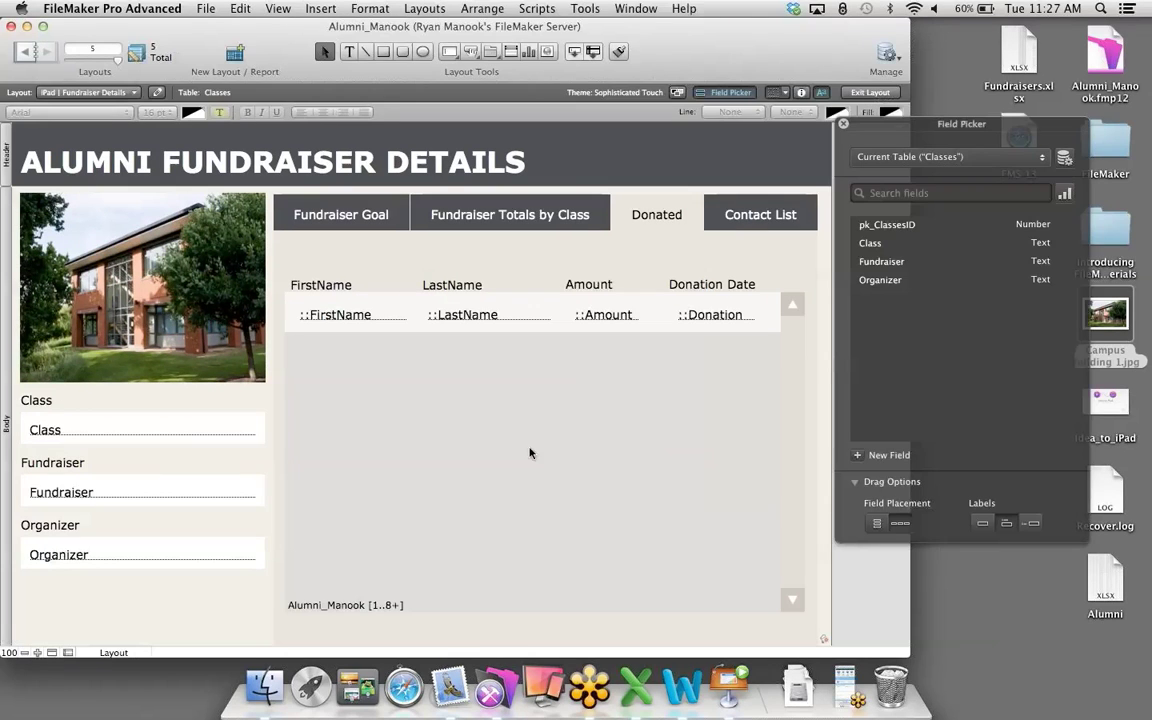
# - Open the Donated portal's setup and enable Filter portal records
pyautogui.doubleClick(530, 453)
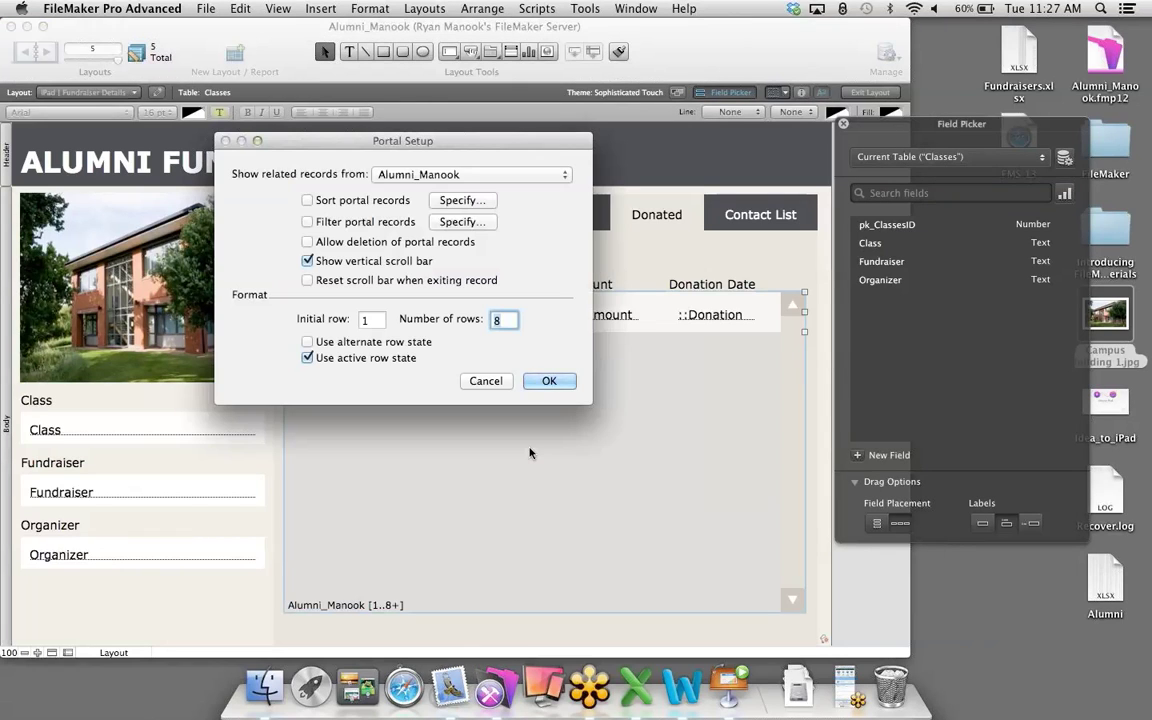
pyautogui.click(308, 222)
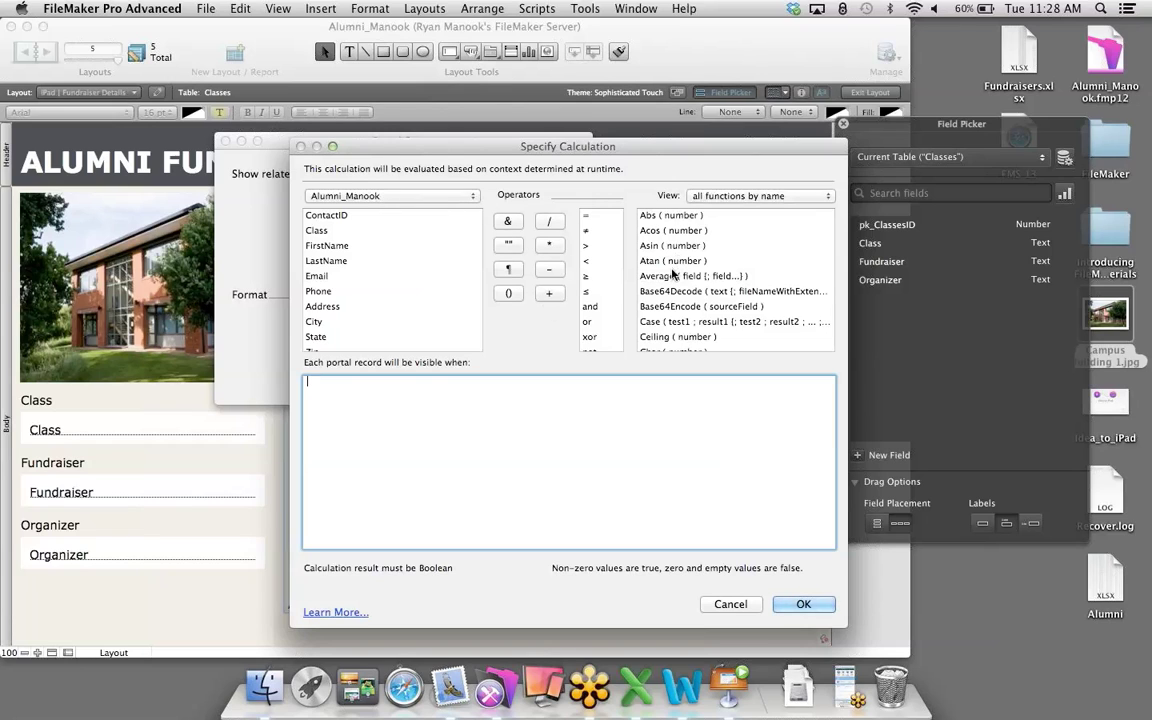
pyautogui.scroll(-10, 673, 273)
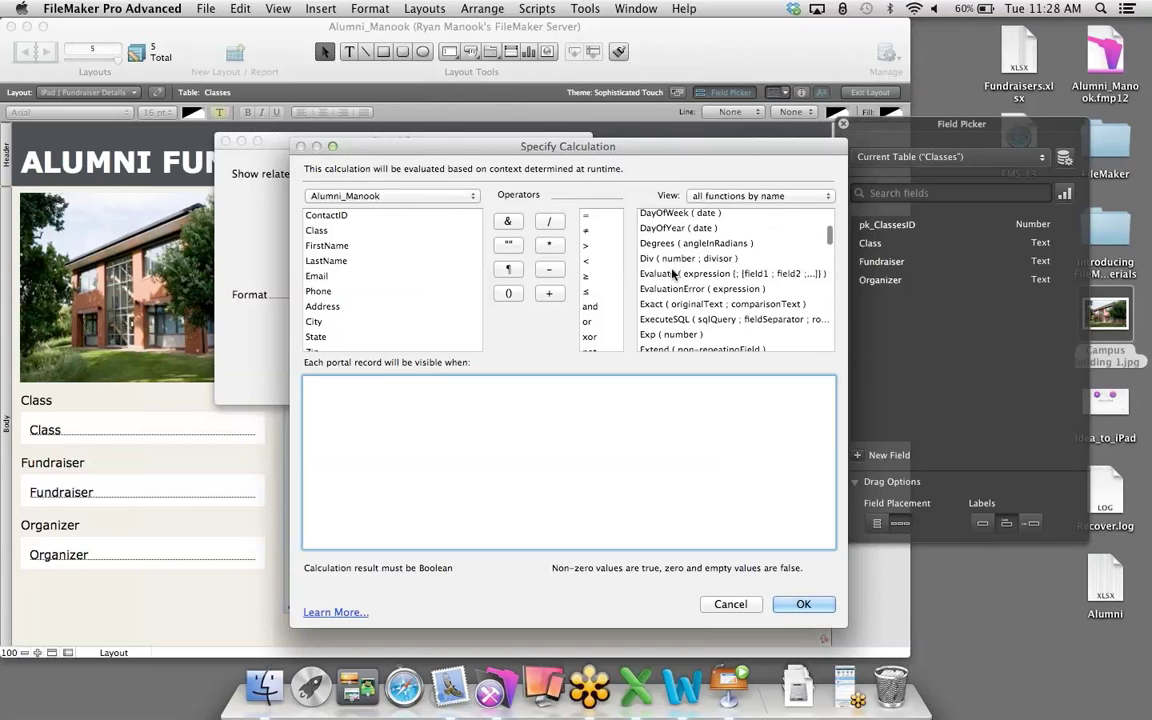
pyautogui.scroll(-4, 673, 273)
pyautogui.scroll(15, 673, 273)
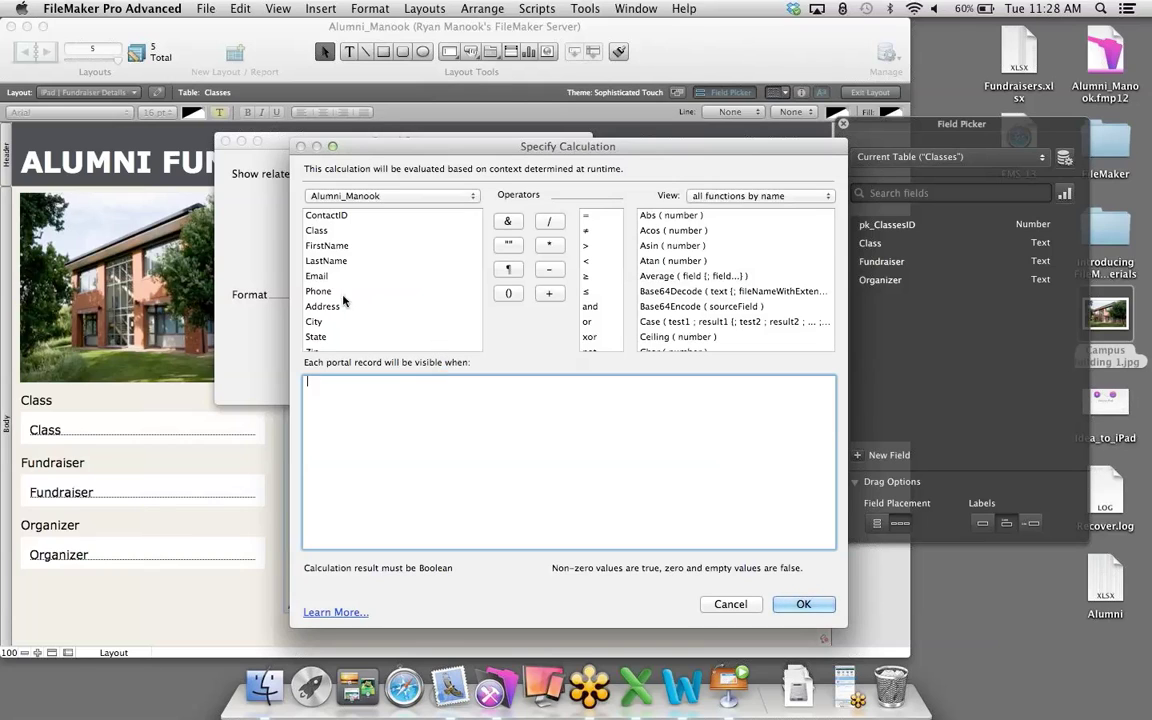
# - Set the portal filter to Fundraisers::Amount ≠ 0, accept it, and exit to Browse mode
pyautogui.click(348, 194)
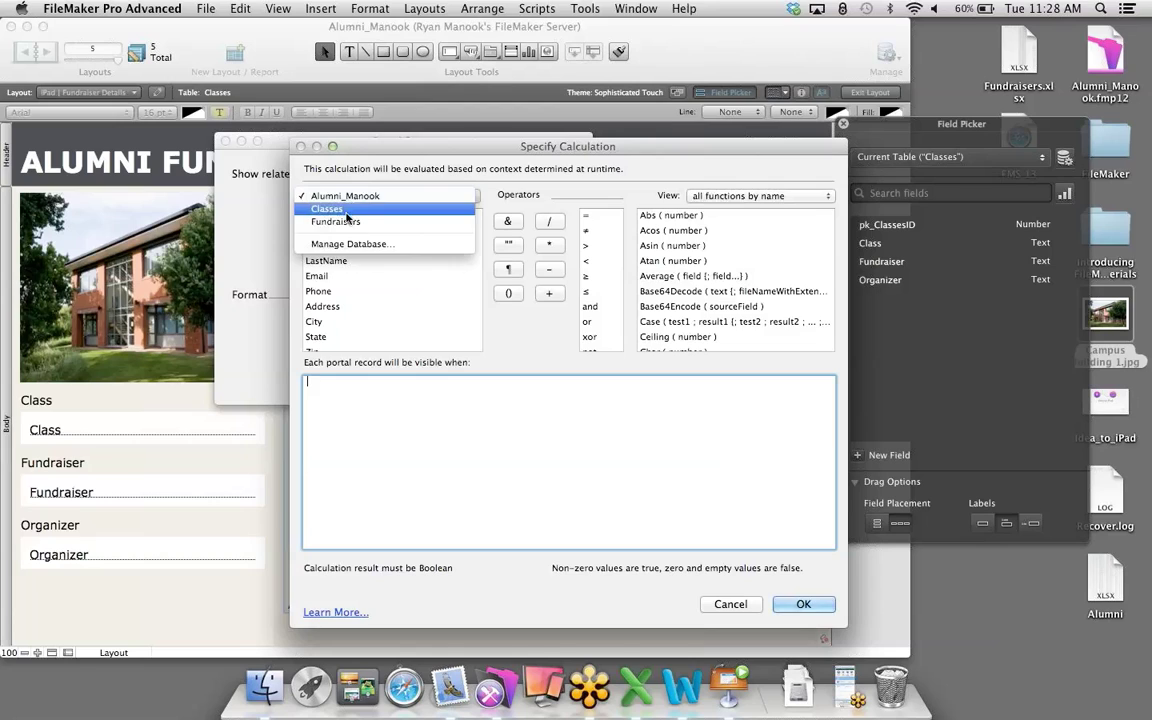
pyautogui.click(346, 222)
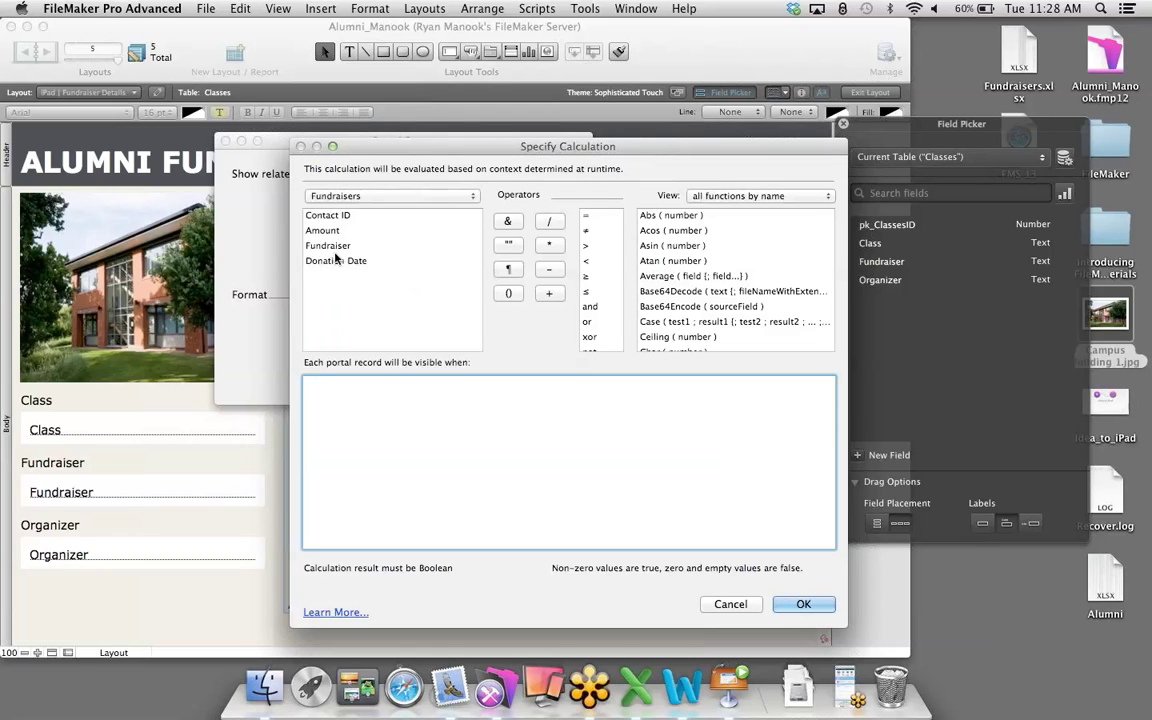
pyautogui.doubleClick(323, 231)
pyautogui.doubleClick(586, 231)
pyautogui.write('0')
pyautogui.click(804, 604)
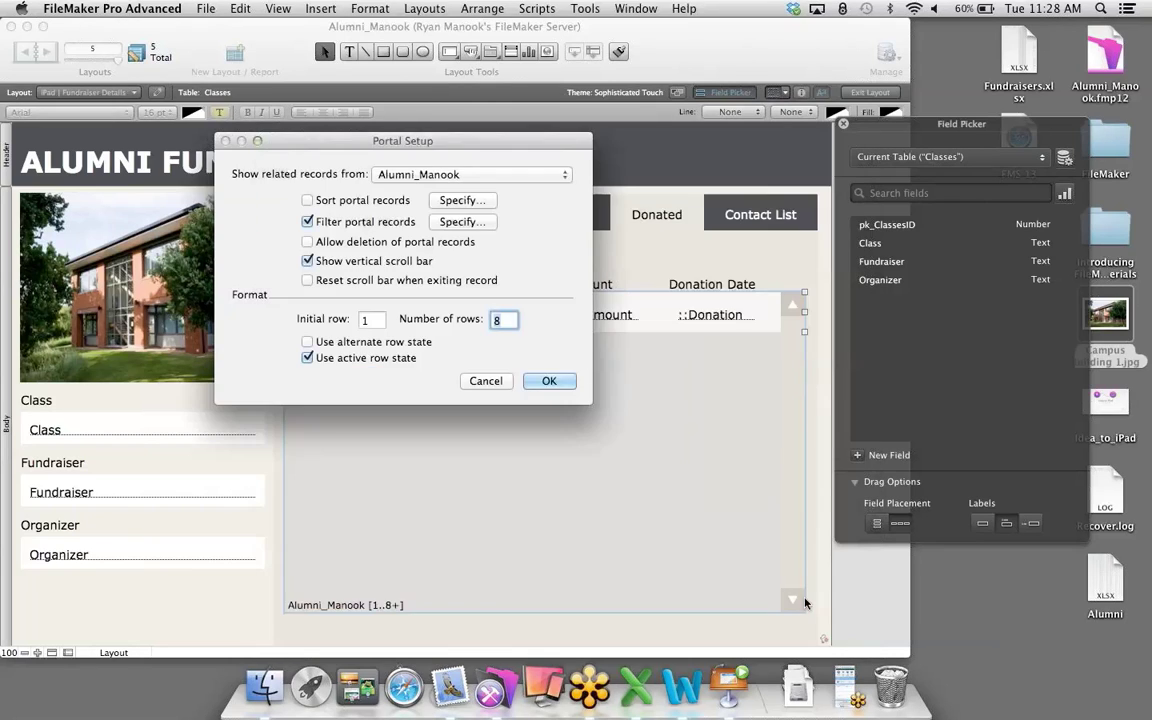
pyautogui.click(556, 381)
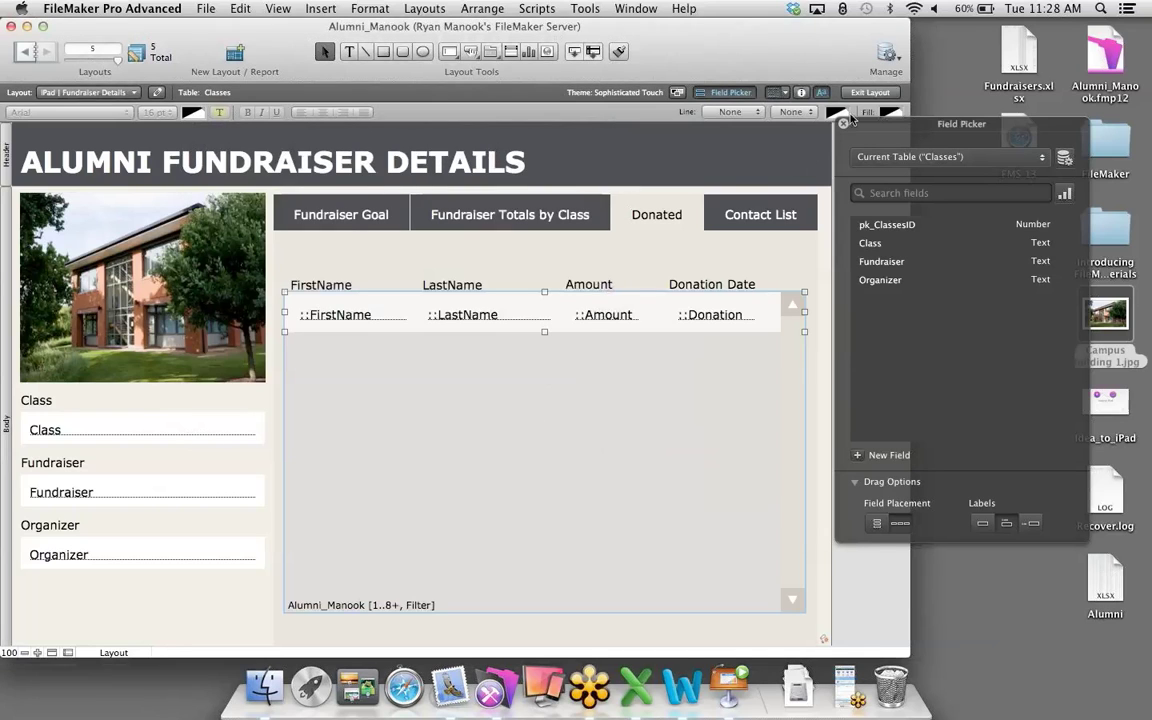
pyautogui.click(870, 93)
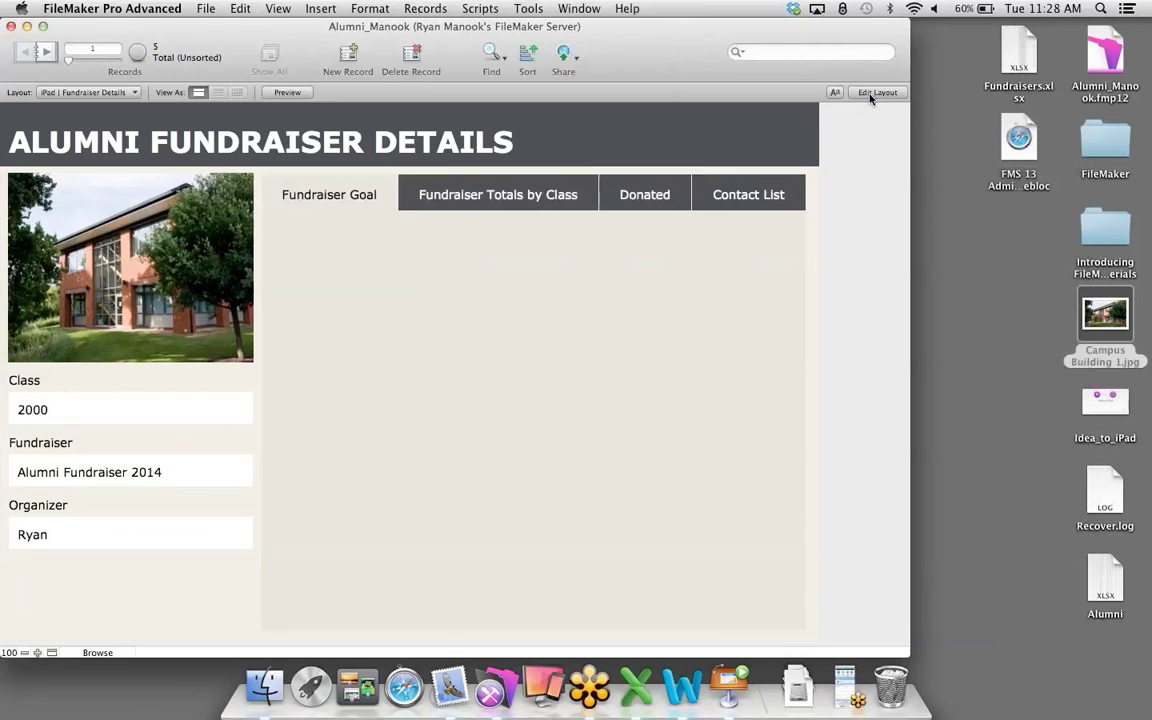
# - Scroll the filtered Donated portal rows in Browse mode, then return to Layout mode
pyautogui.click(645, 194)
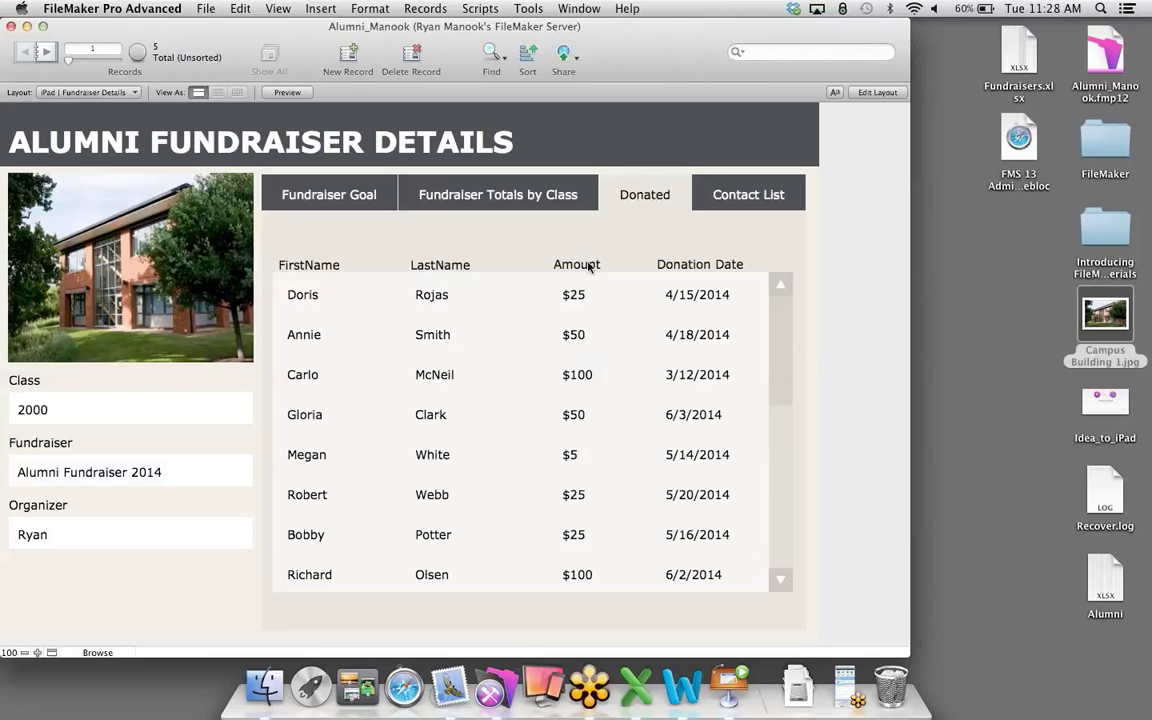
pyautogui.scroll(-1, 491, 380)
pyautogui.scroll(-7, 491, 380)
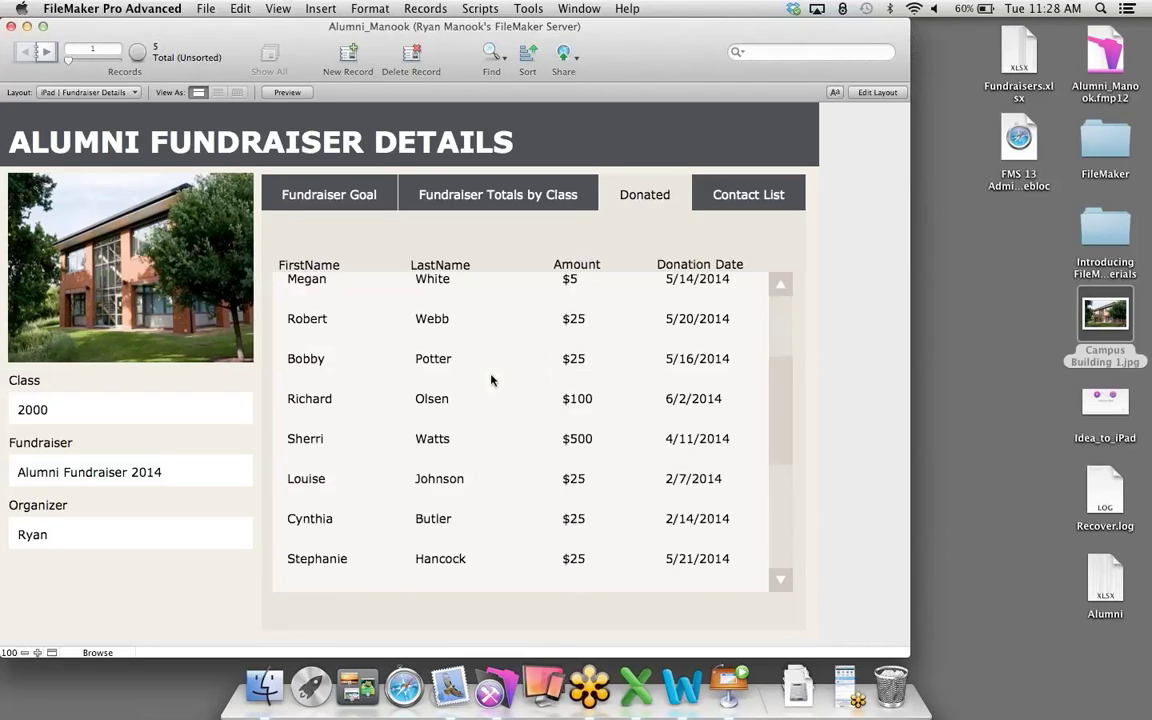
pyautogui.scroll(-3, 491, 380)
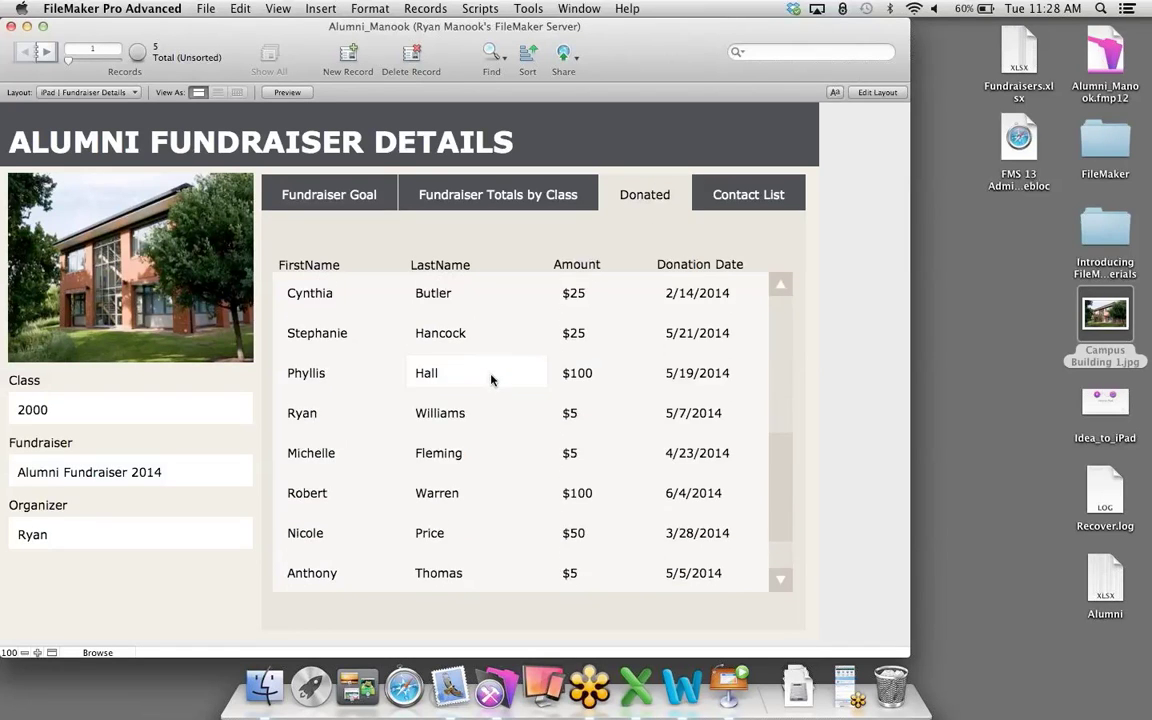
pyautogui.scroll(7, 491, 380)
pyautogui.scroll(3, 491, 380)
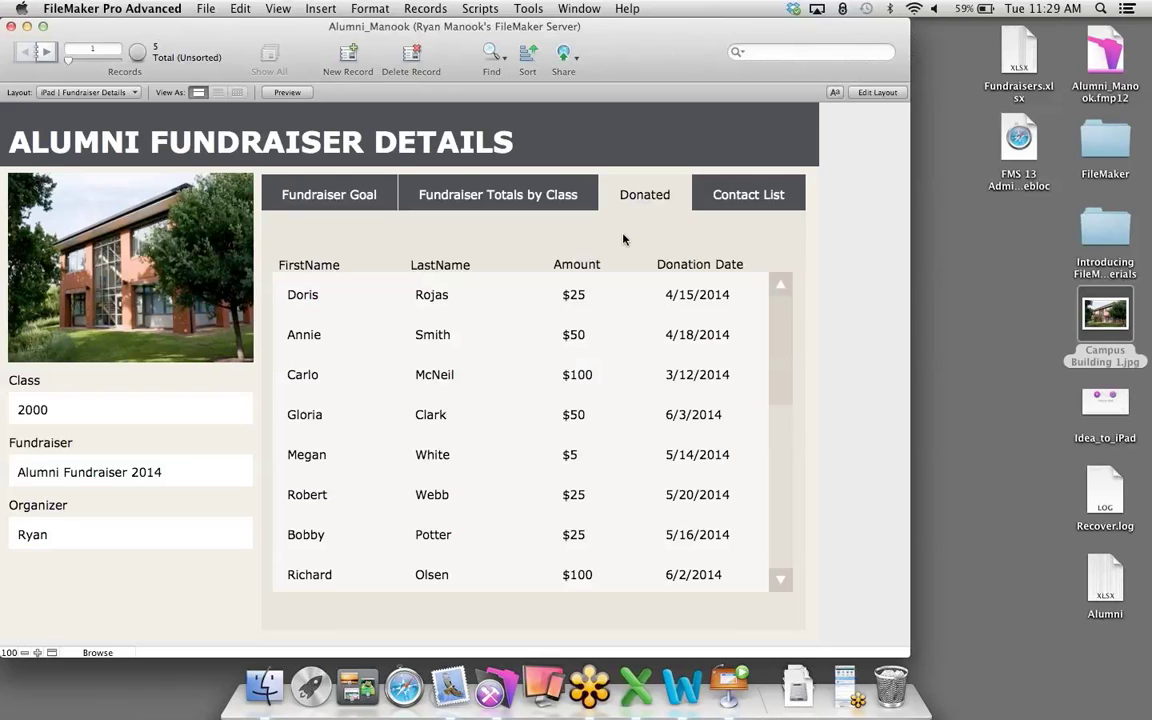
pyautogui.click(878, 92)
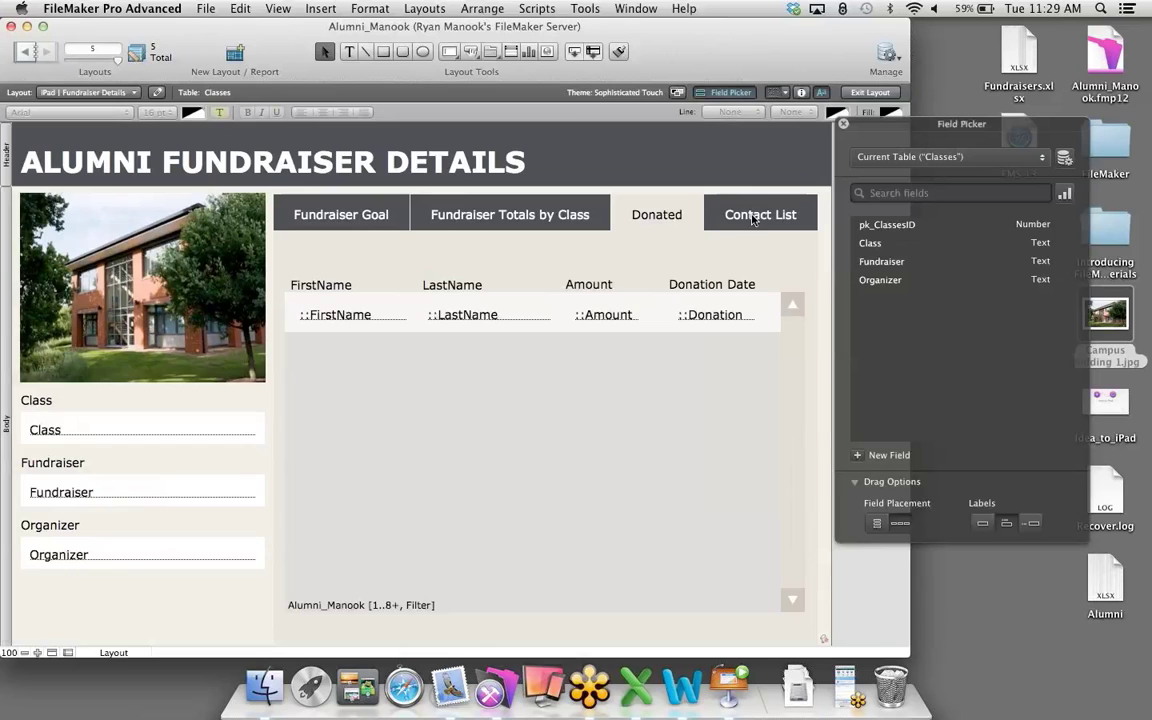
# - Draw a portal filling the Contact List tab panel
pyautogui.click(755, 218)
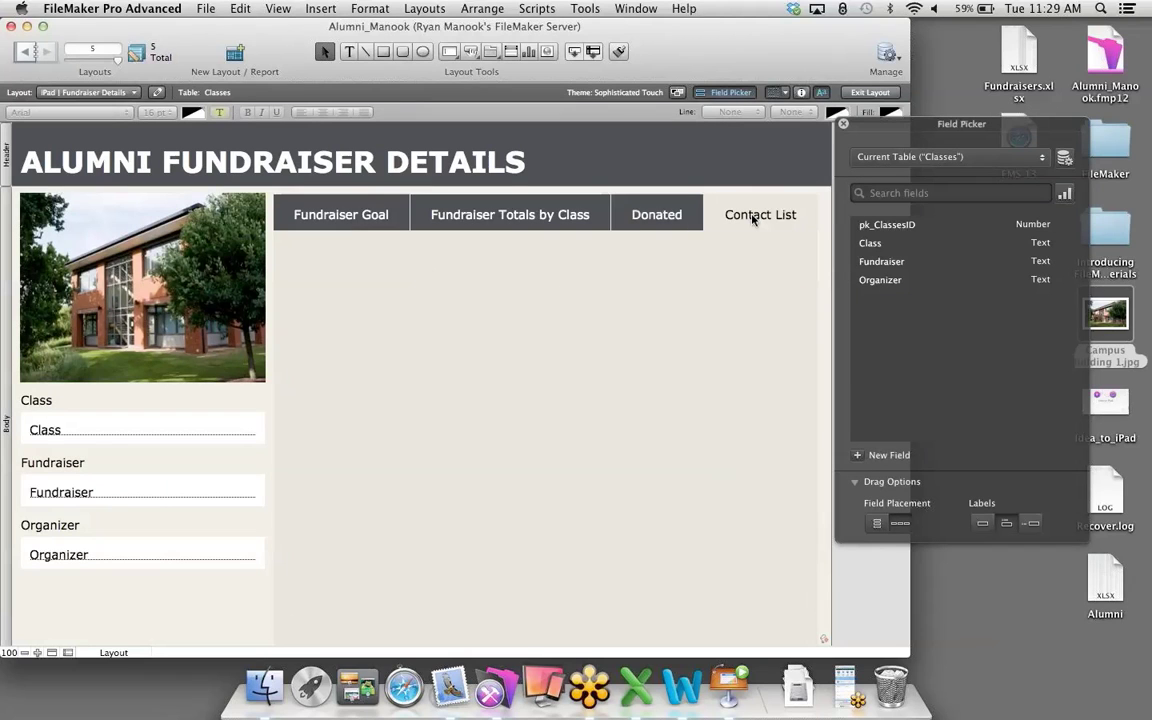
pyautogui.click(452, 51)
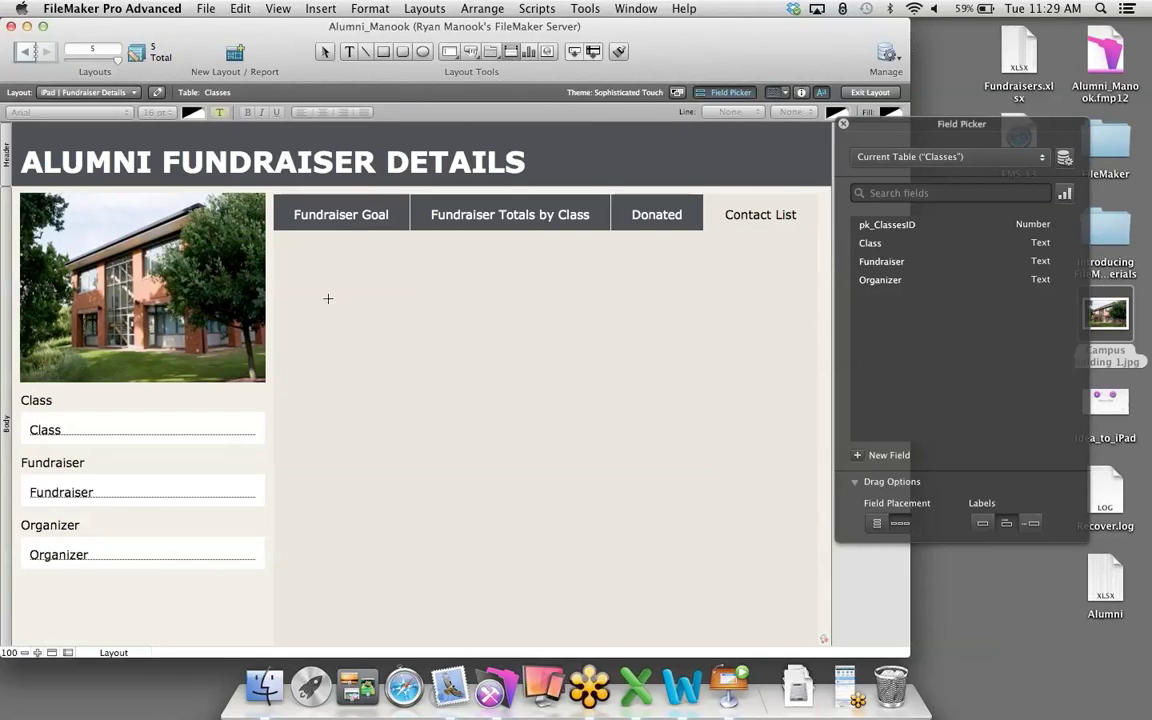
pyautogui.moveTo(280, 300)
pyautogui.mouseDown()
pyautogui.moveTo(668, 581)
pyautogui.moveTo(785, 618)
pyautogui.moveTo(801, 637)
pyautogui.moveTo(803, 566)
pyautogui.mouseUp()
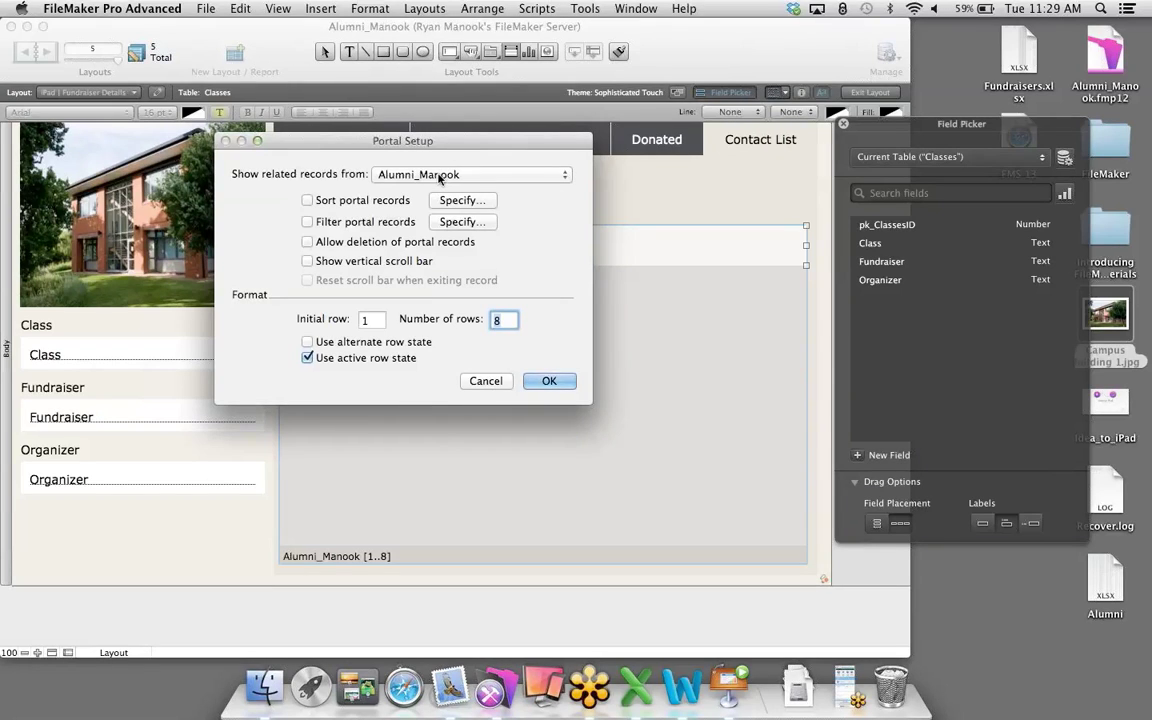
# - Filter the new Alumni_Manook portal to Fundraisers::Amount = 0 and accept its settings
pyautogui.click(318, 222)
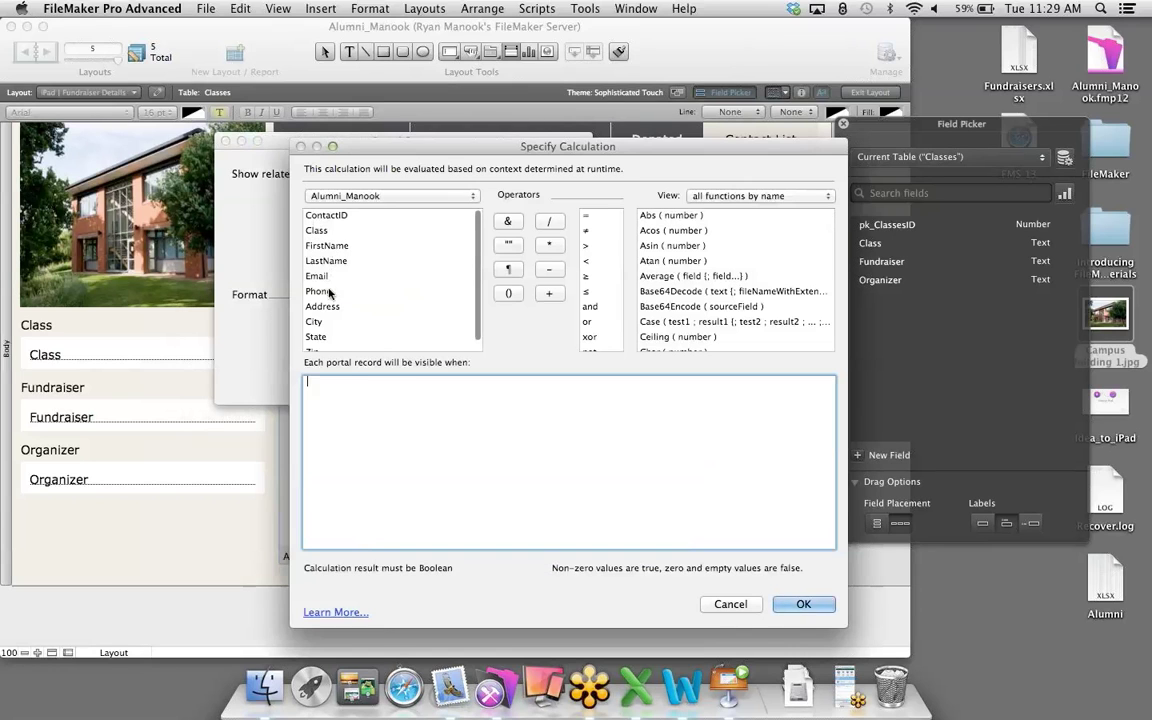
pyautogui.click(395, 190)
pyautogui.click(369, 219)
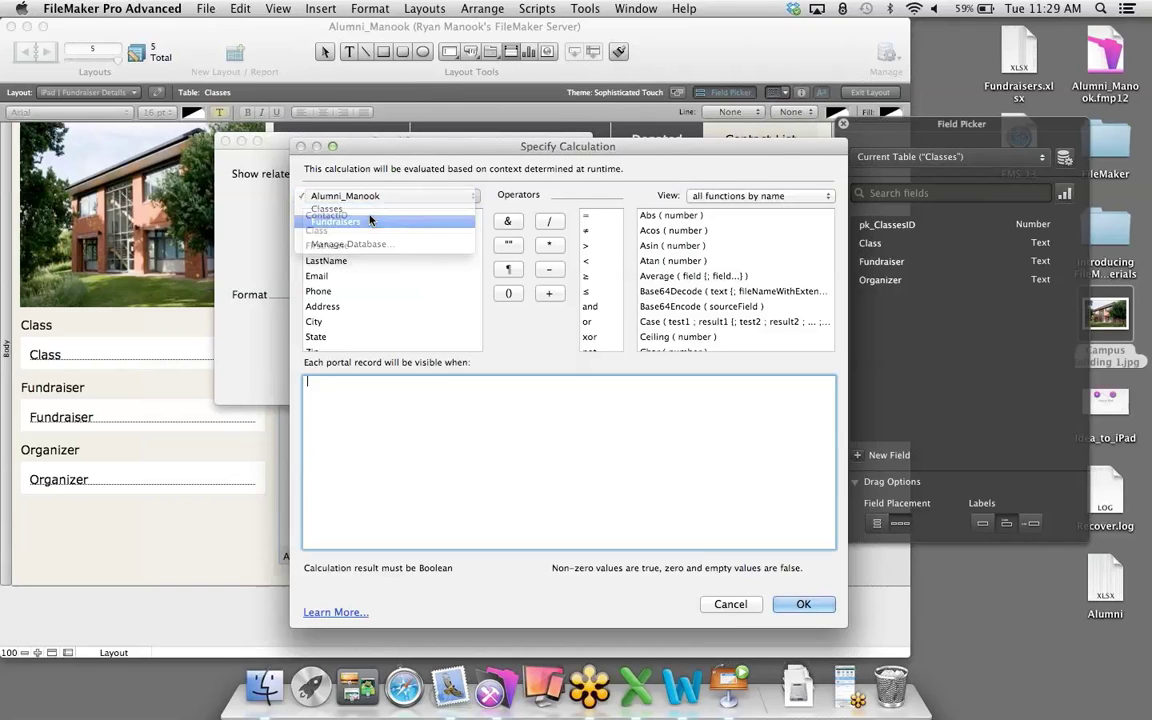
pyautogui.doubleClick(322, 230)
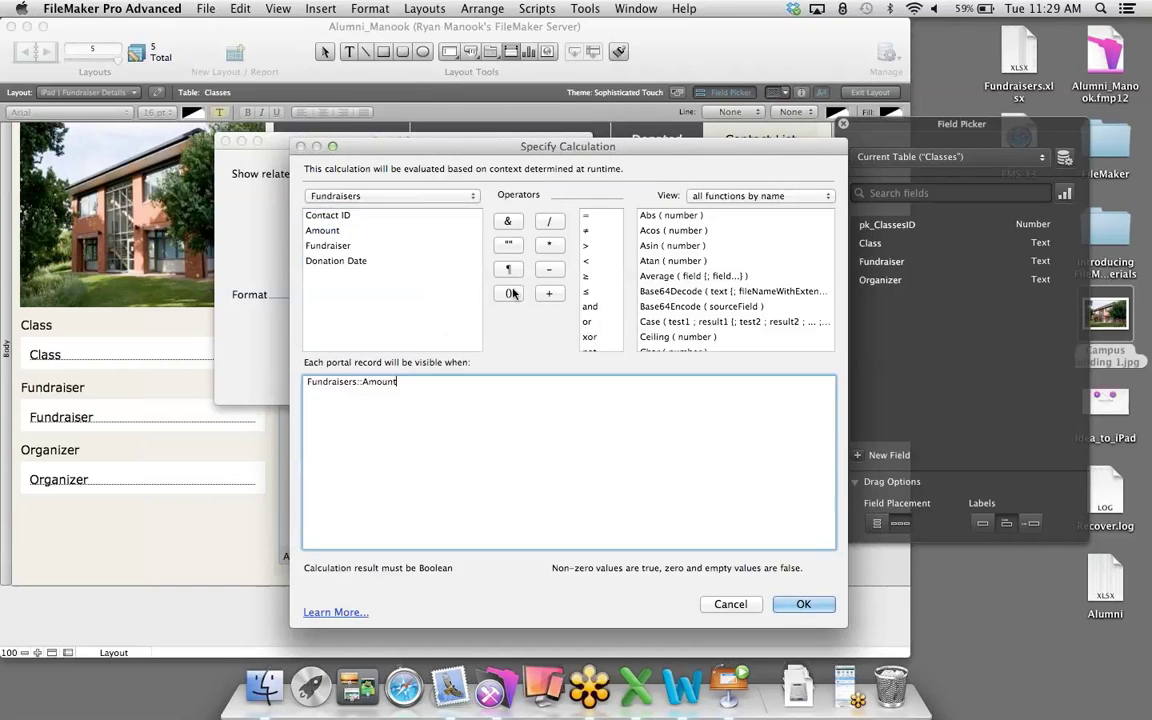
pyautogui.doubleClick(586, 216)
pyautogui.write('0')
pyautogui.click(806, 604)
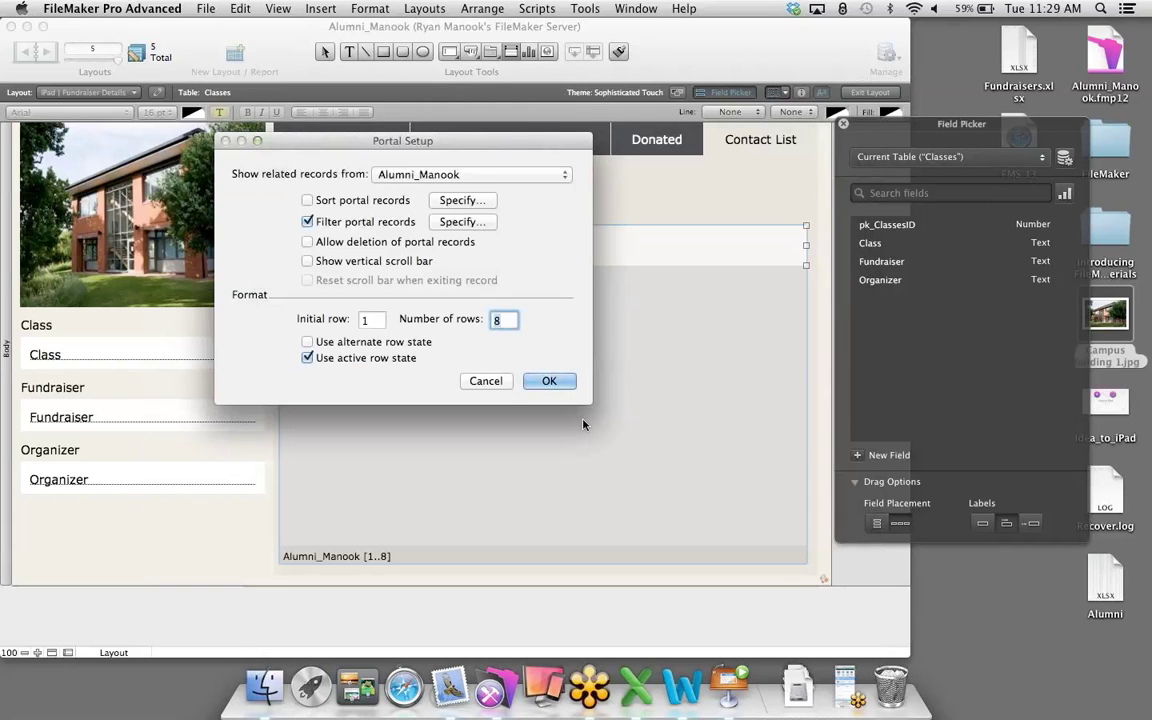
pyautogui.click(549, 381)
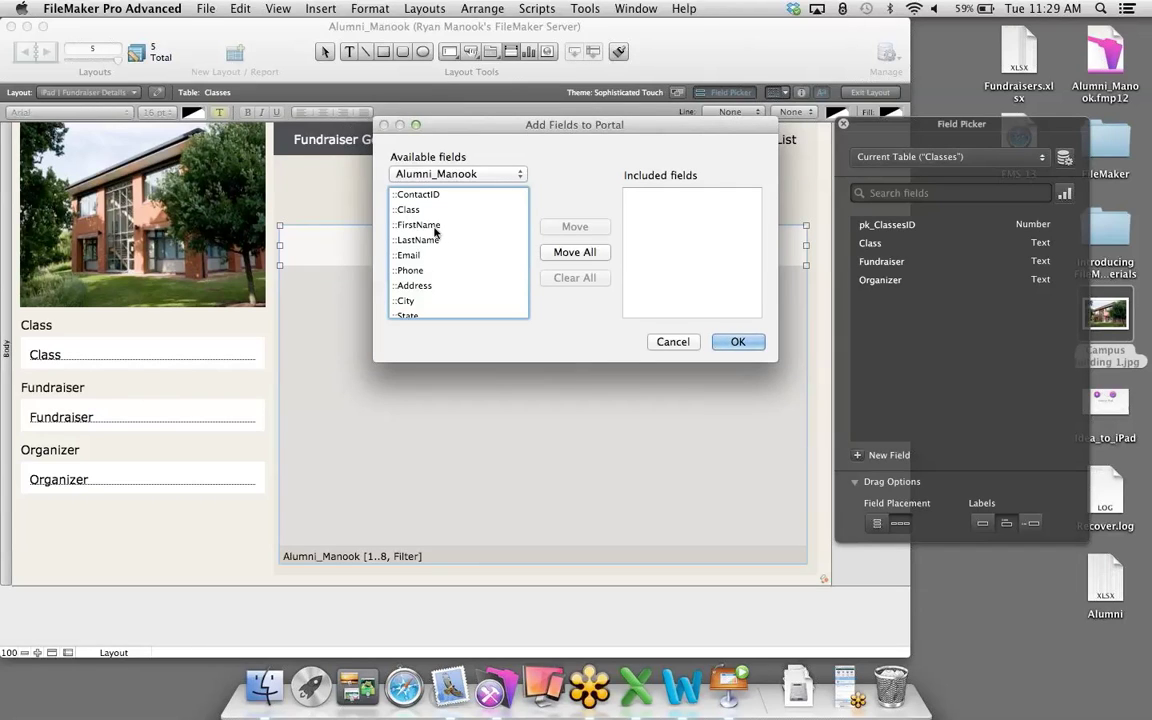
# - Place Alumni_Manook's FirstName and LastName fields with labels into the Contact List portal row
pyautogui.scroll(-1, 428, 268)
pyautogui.scroll(-1, 429, 266)
pyautogui.scroll(2, 429, 266)
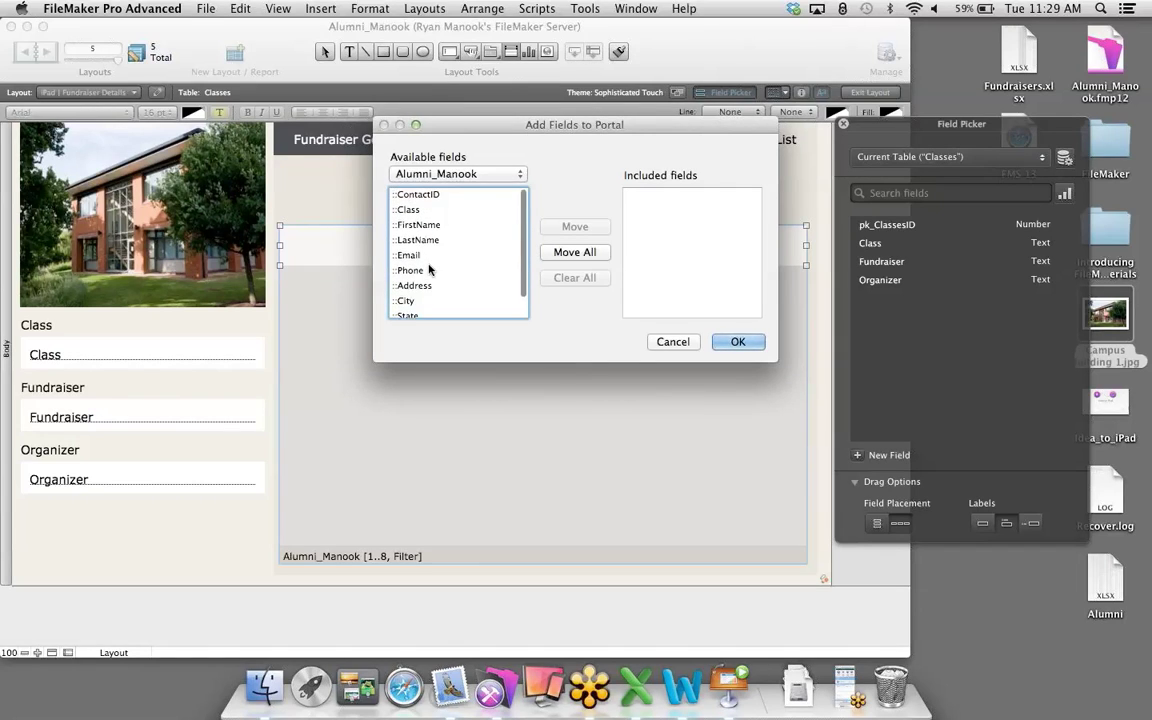
pyautogui.click(680, 341)
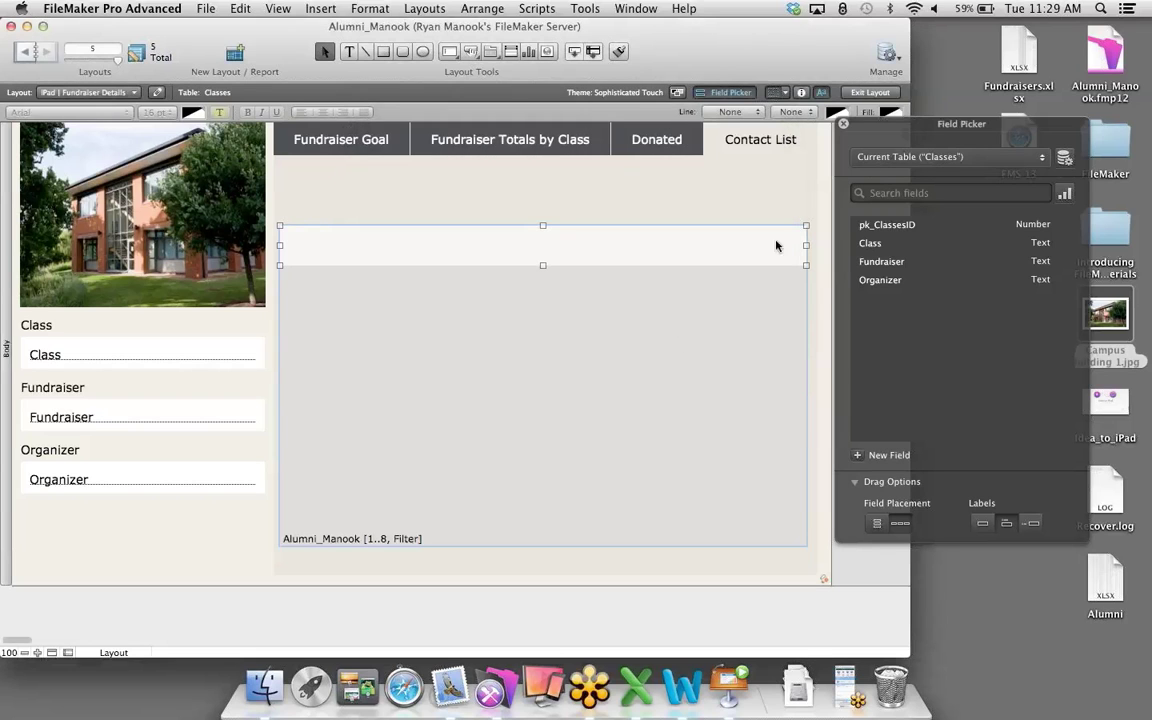
pyautogui.click(902, 158)
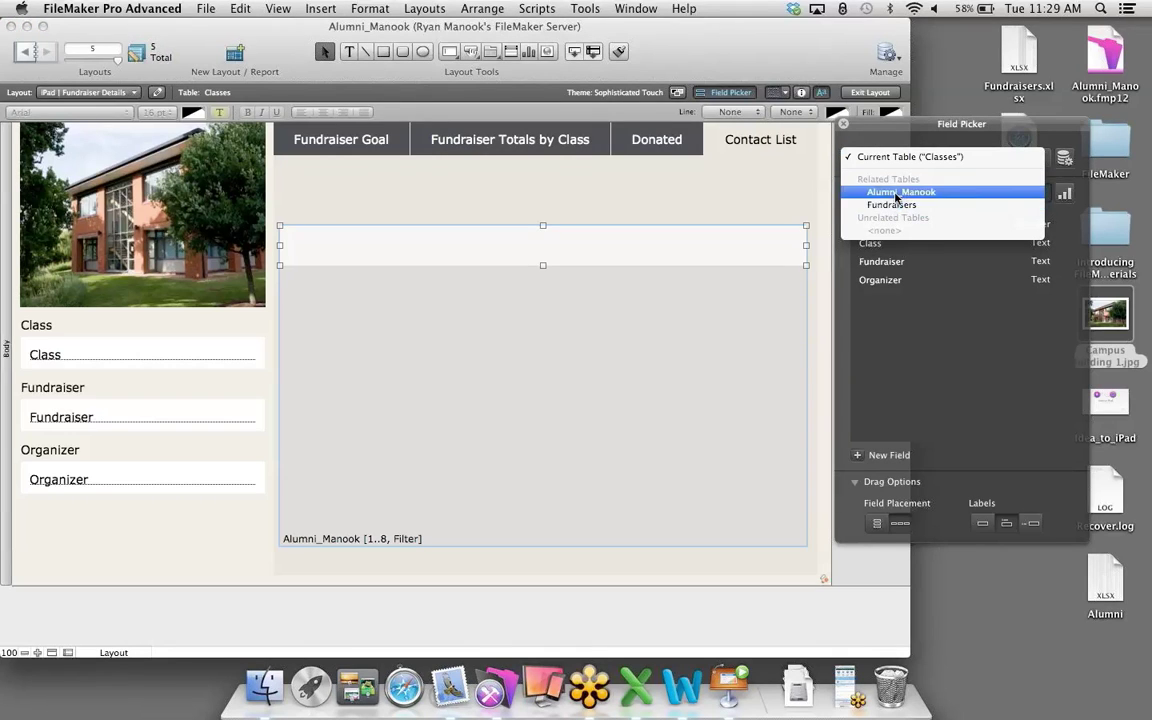
pyautogui.click(897, 193)
pyautogui.click(877, 262)
pyautogui.keyDown('shift'); pyautogui.click(880, 280); pyautogui.keyUp('shift')
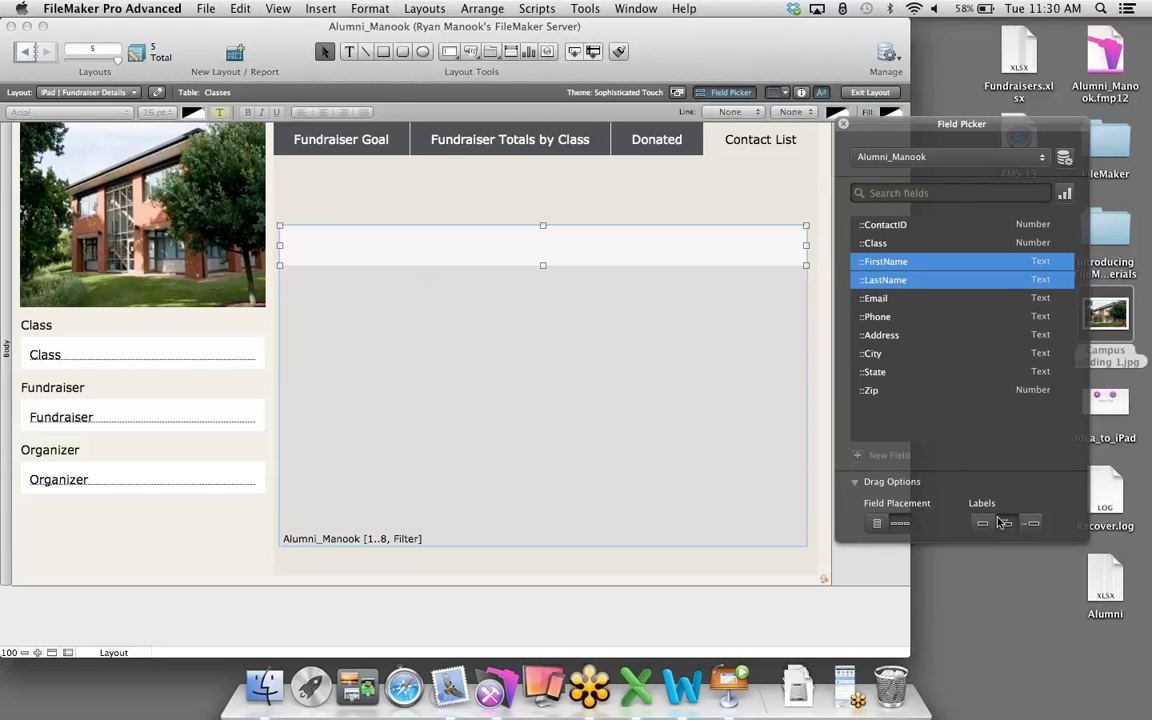
pyautogui.moveTo(885, 264); pyautogui.dragTo(340, 246)
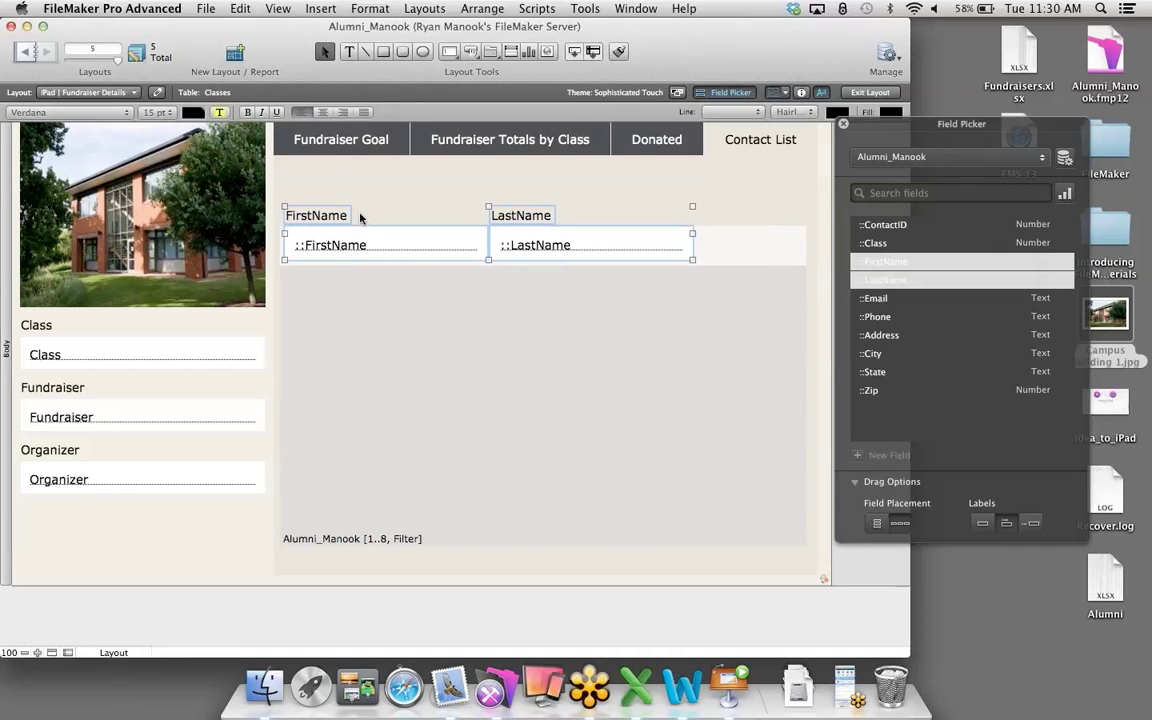
pyautogui.press('Down')
pyautogui.press('Down')
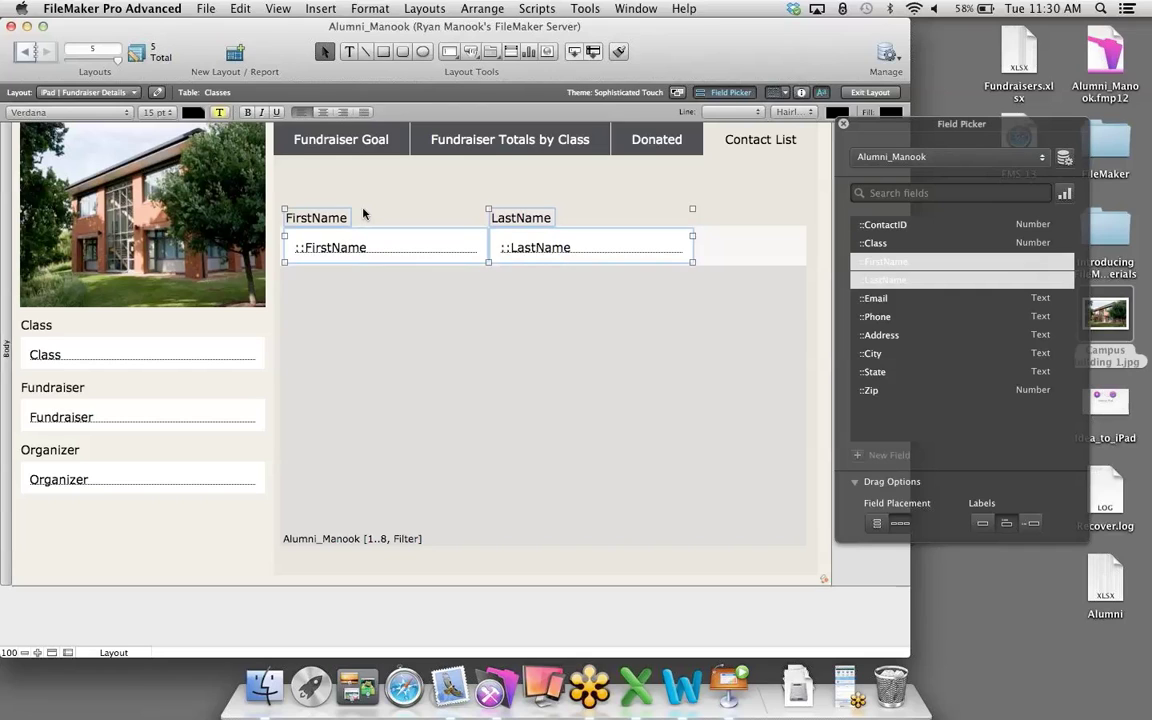
# - Narrow both the FirstName and LastName fields in the portal row
pyautogui.click(390, 206)
pyautogui.click(394, 241)
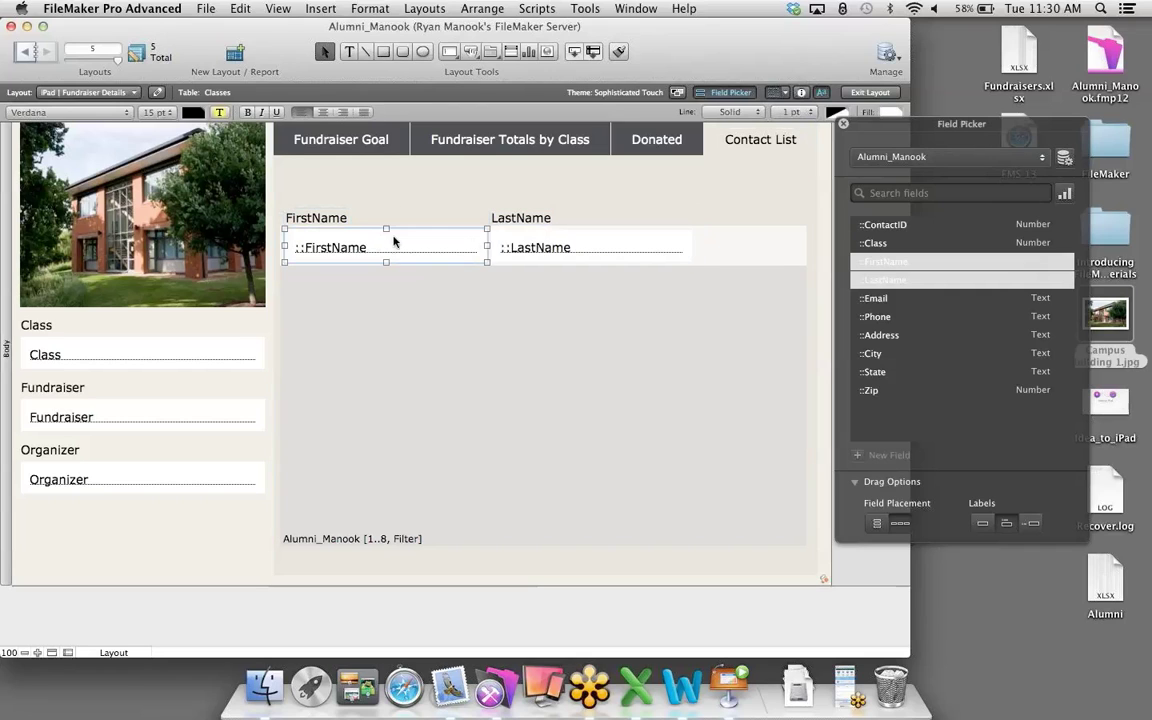
pyautogui.keyDown('shift'); pyautogui.click(546, 247); pyautogui.keyUp('shift')
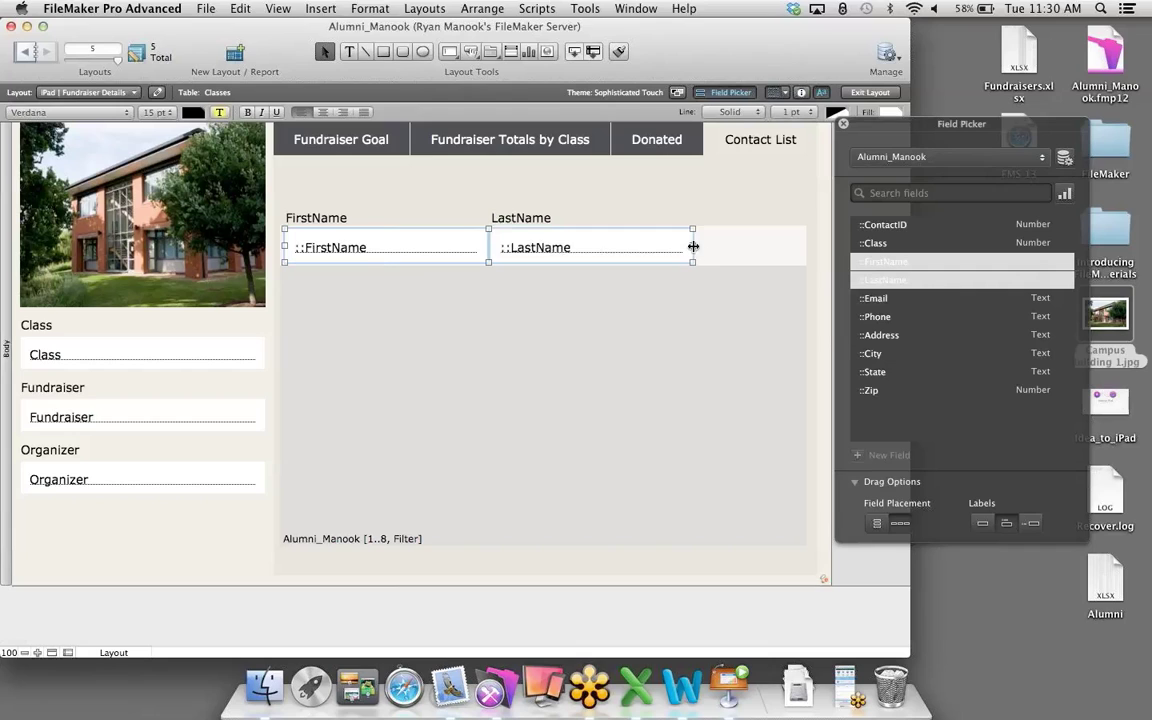
pyautogui.moveTo(694, 246); pyautogui.dragTo(437, 220)
pyautogui.click(450, 214)
pyautogui.click(362, 194)
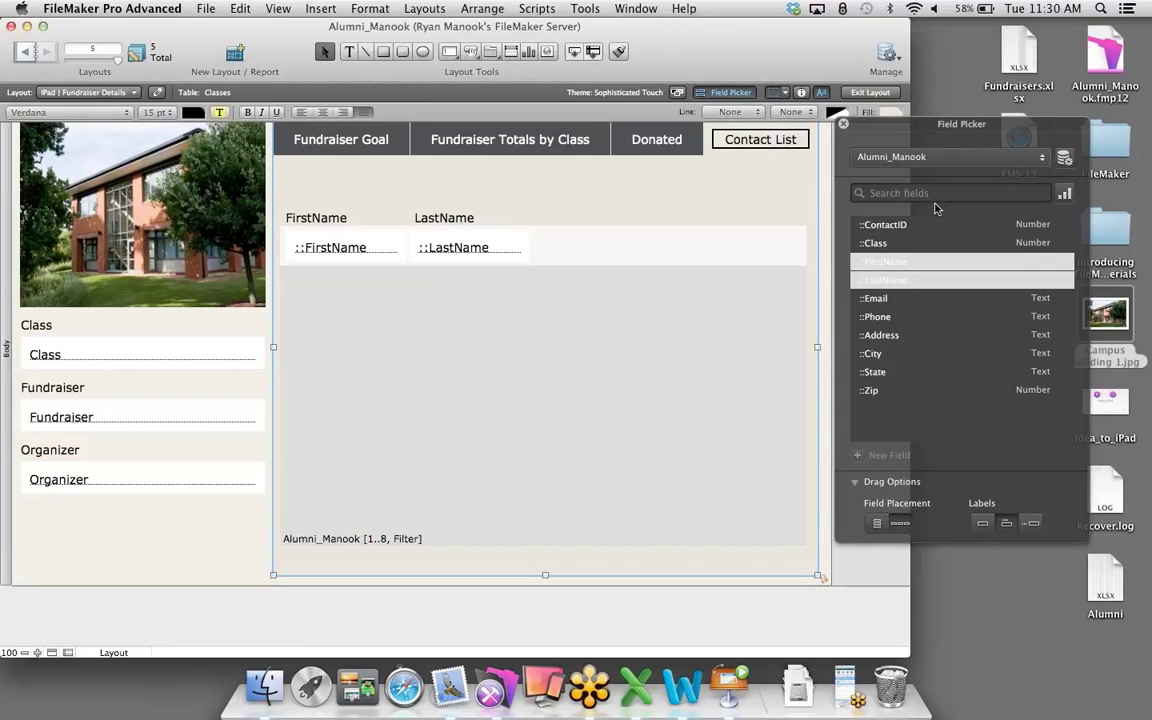
# - Add the Phone field beside LastName in the portal and narrow it to about 2.4 in
pyautogui.click(880, 317)
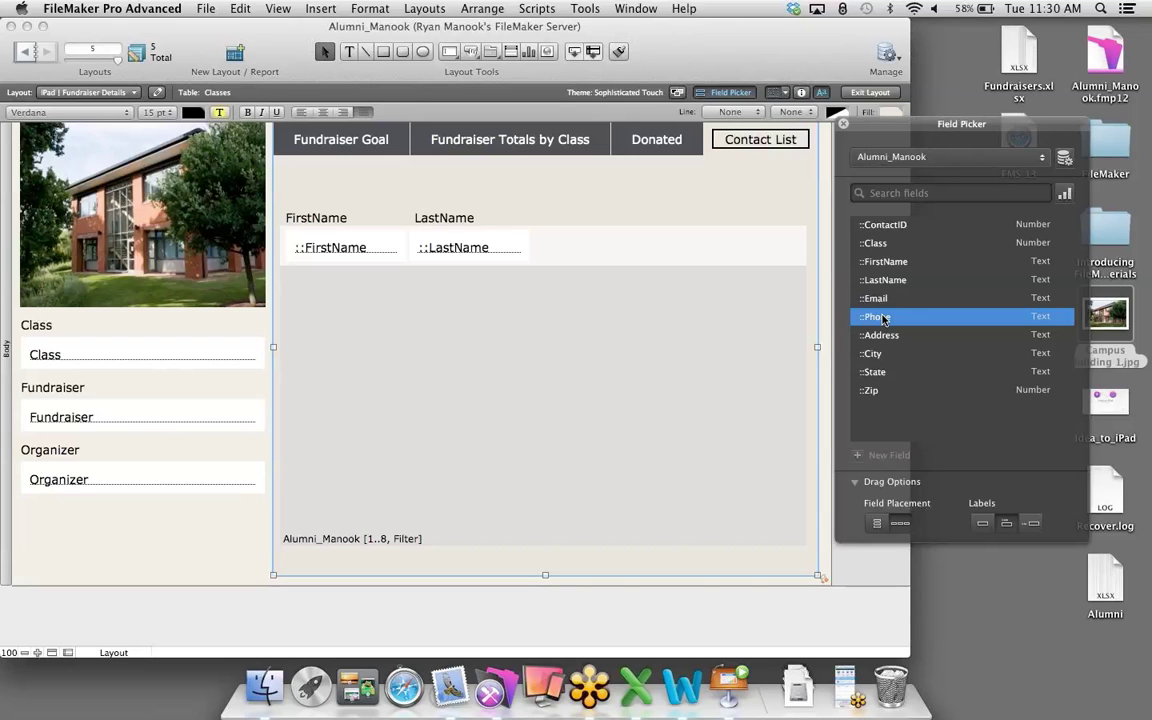
pyautogui.moveTo(884, 318); pyautogui.dragTo(566, 221)
pyautogui.click(607, 185)
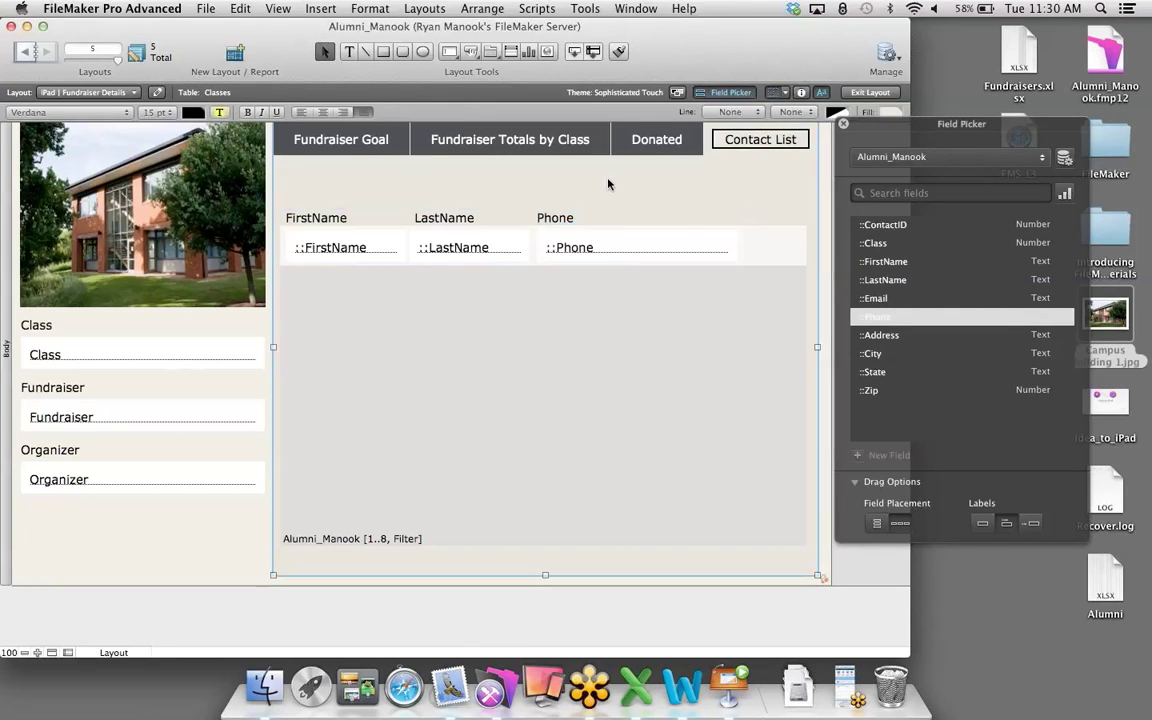
pyautogui.click(598, 252)
pyautogui.moveTo(739, 247); pyautogui.dragTo(674, 247)
pyautogui.click(664, 212)
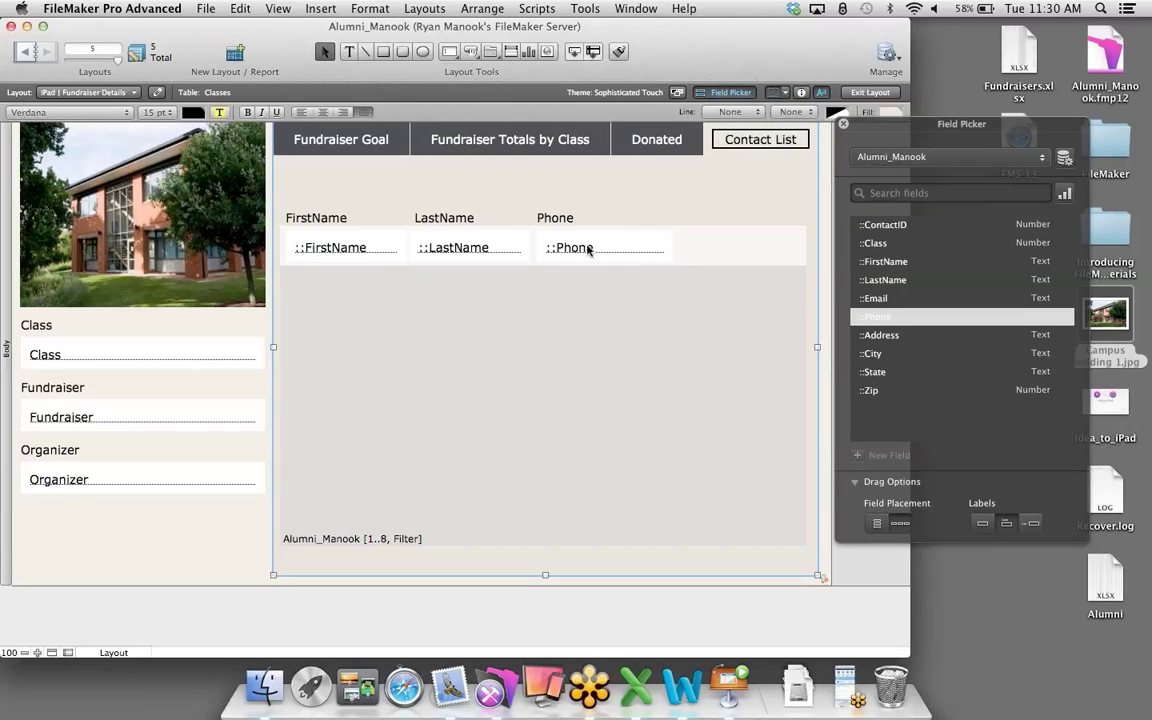
pyautogui.click(540, 247)
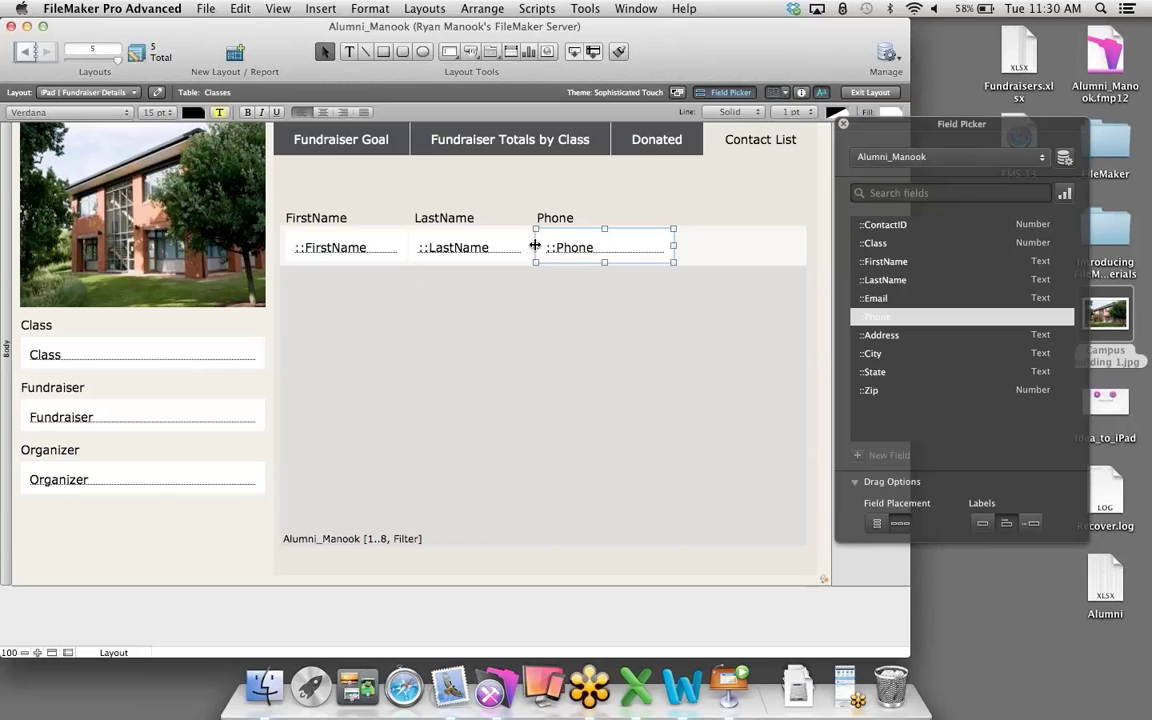
pyautogui.moveTo(535, 245); pyautogui.dragTo(533, 245)
pyautogui.click(532, 206)
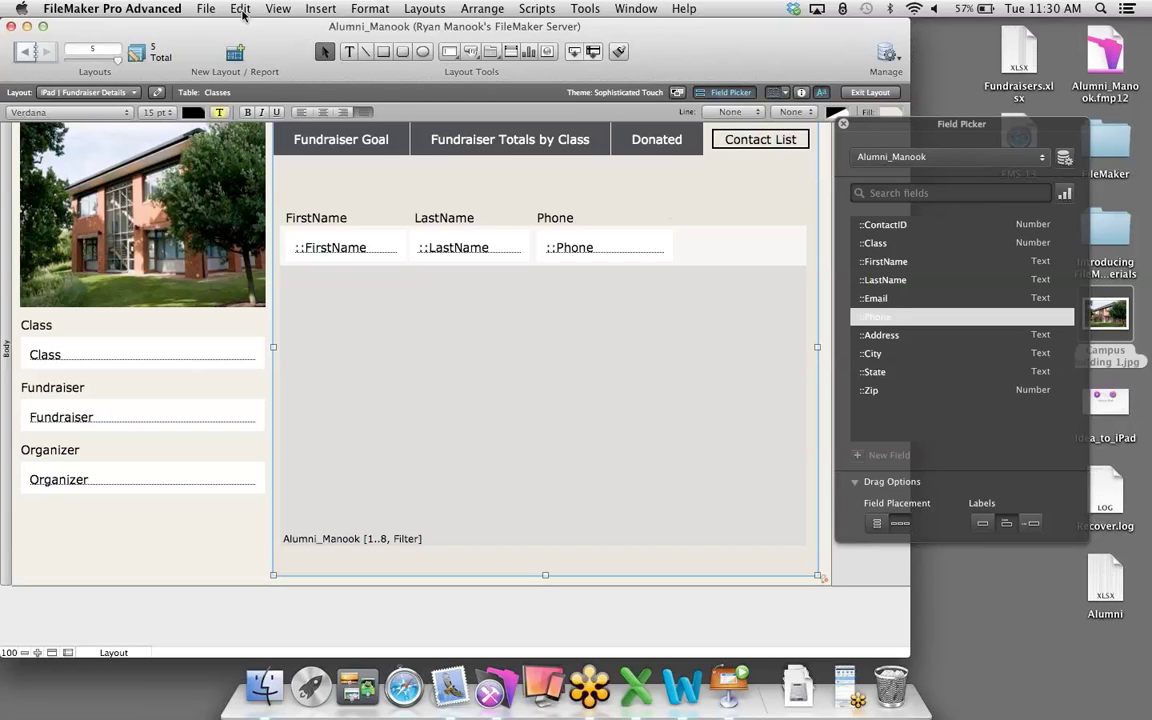
# - Minimize the alumni fundraiser layout window
pyautogui.click(27, 27)
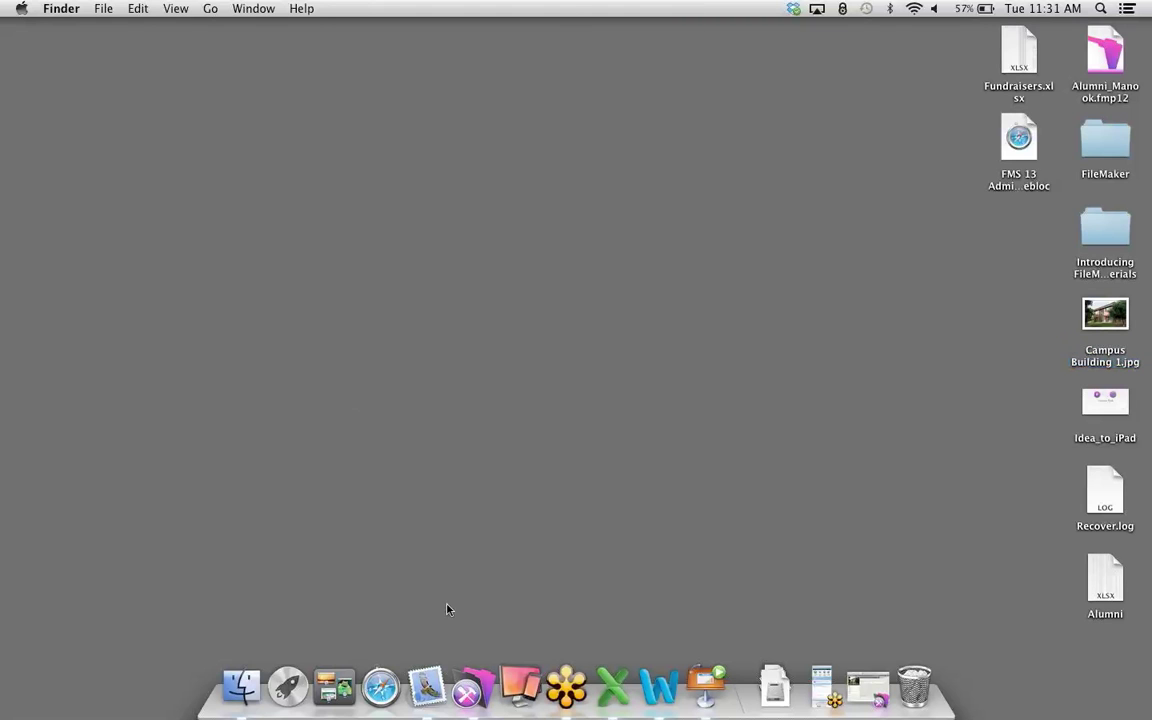
pyautogui.click(466, 688)
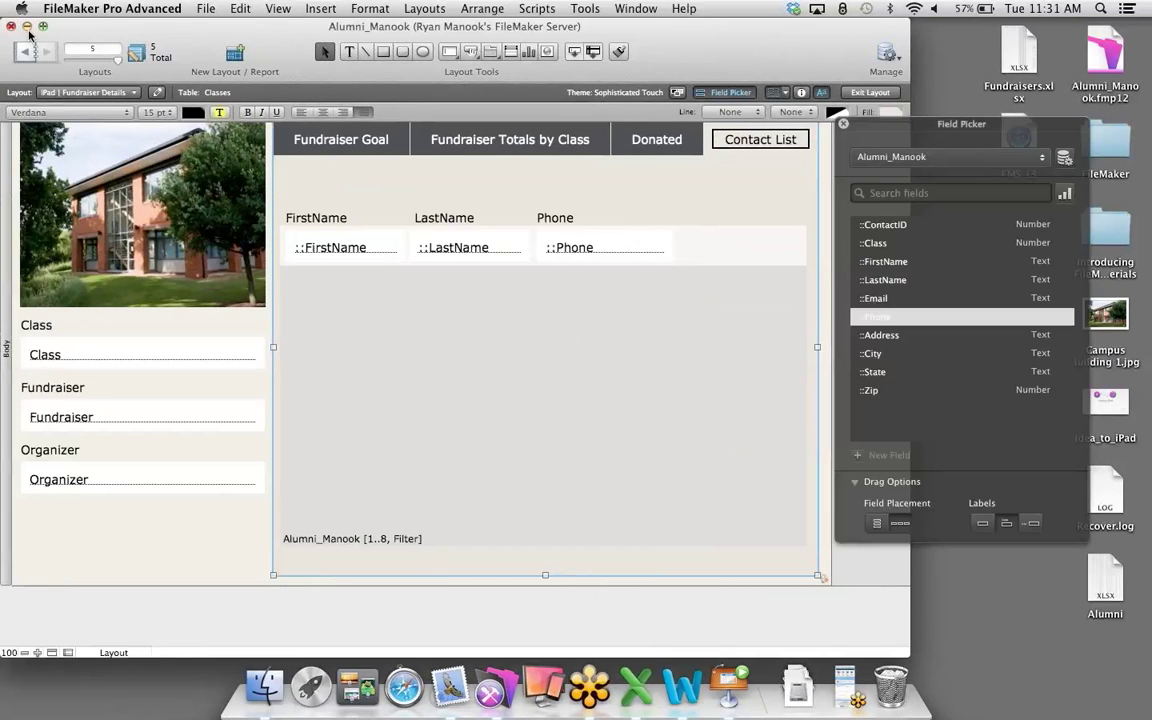
pyautogui.press('super+m')
# - Create a new Invoices solution from the starter template and save it to the Desktop
pyautogui.click(205, 9)
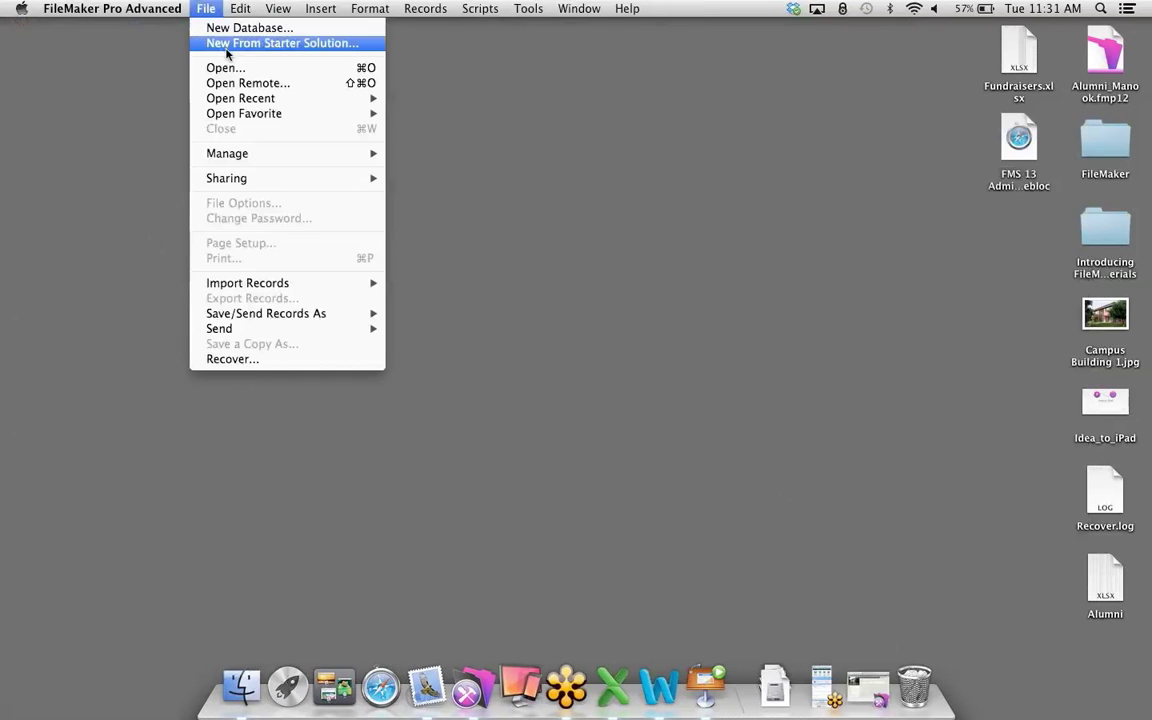
pyautogui.click(227, 47)
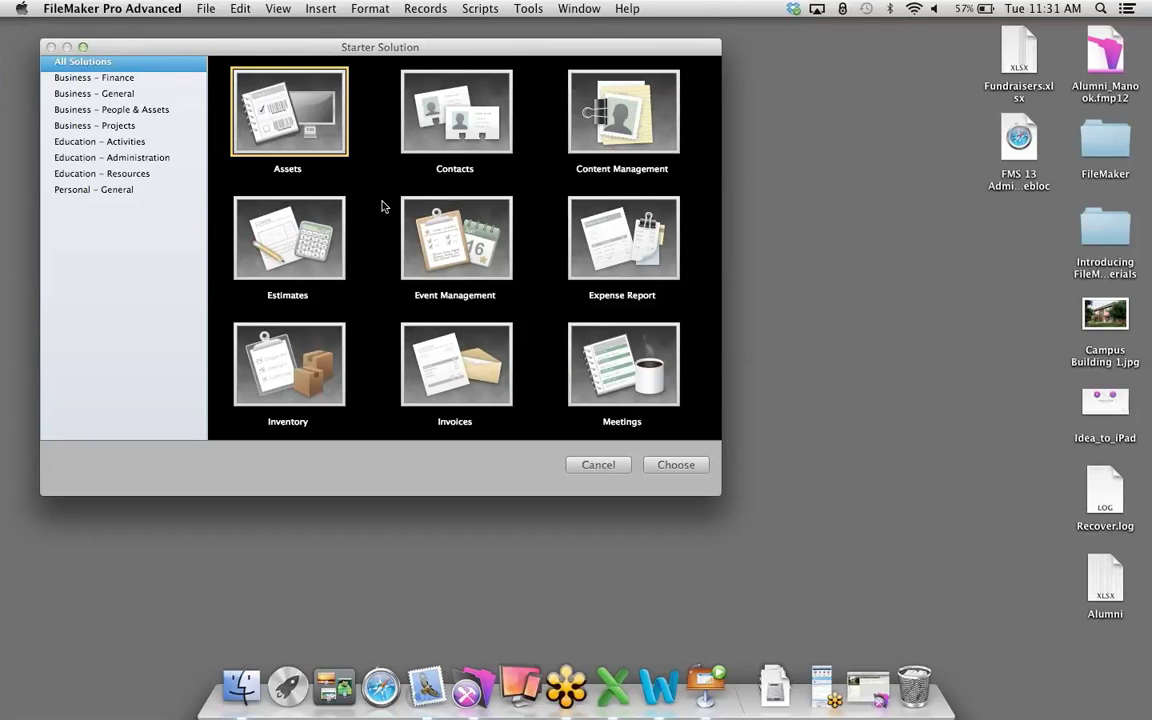
pyautogui.scroll(-5, 381, 206)
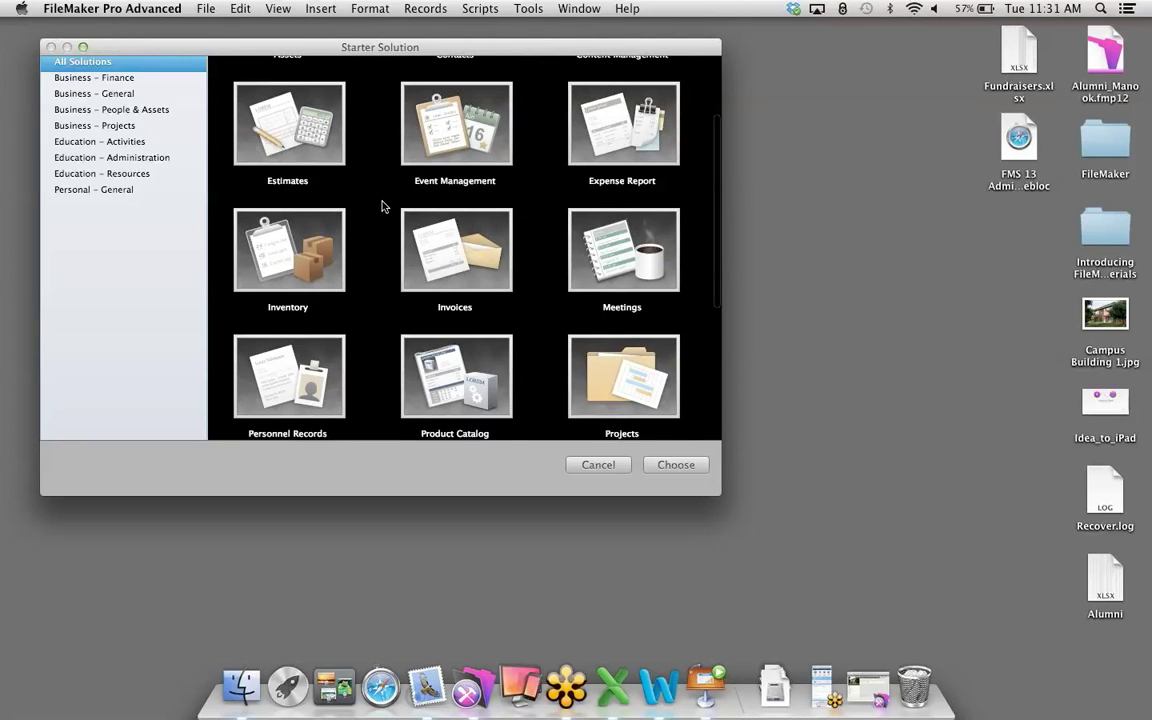
pyautogui.scroll(-2, 381, 206)
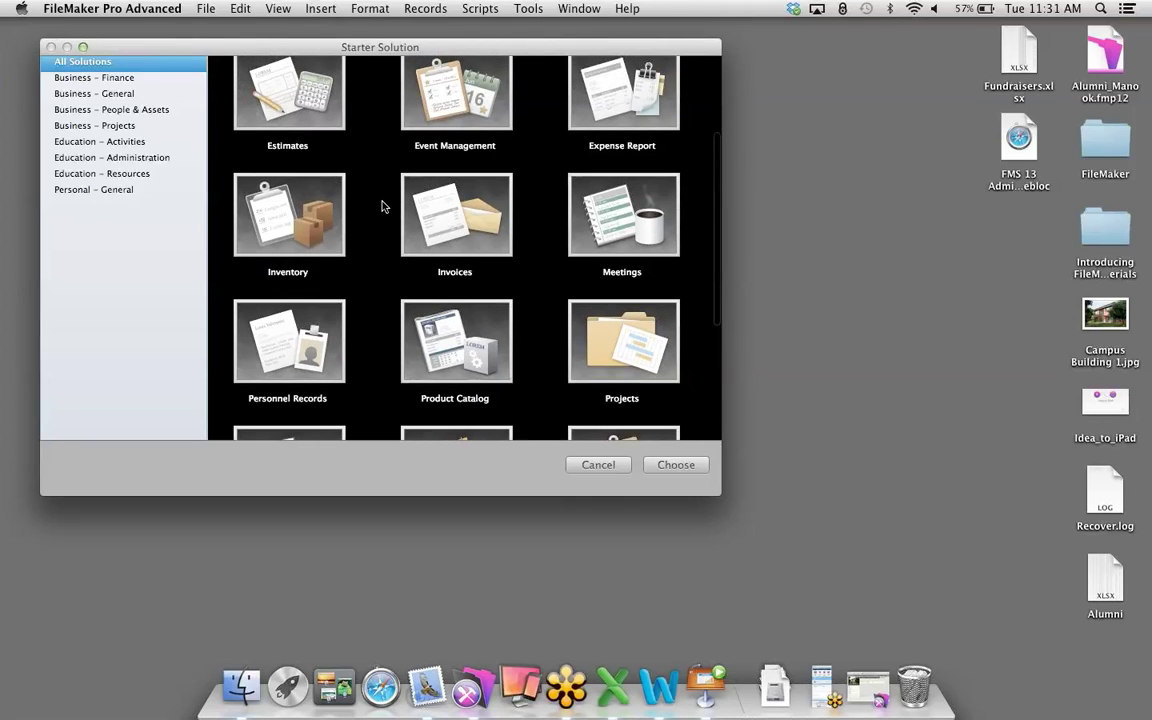
pyautogui.click(393, 193)
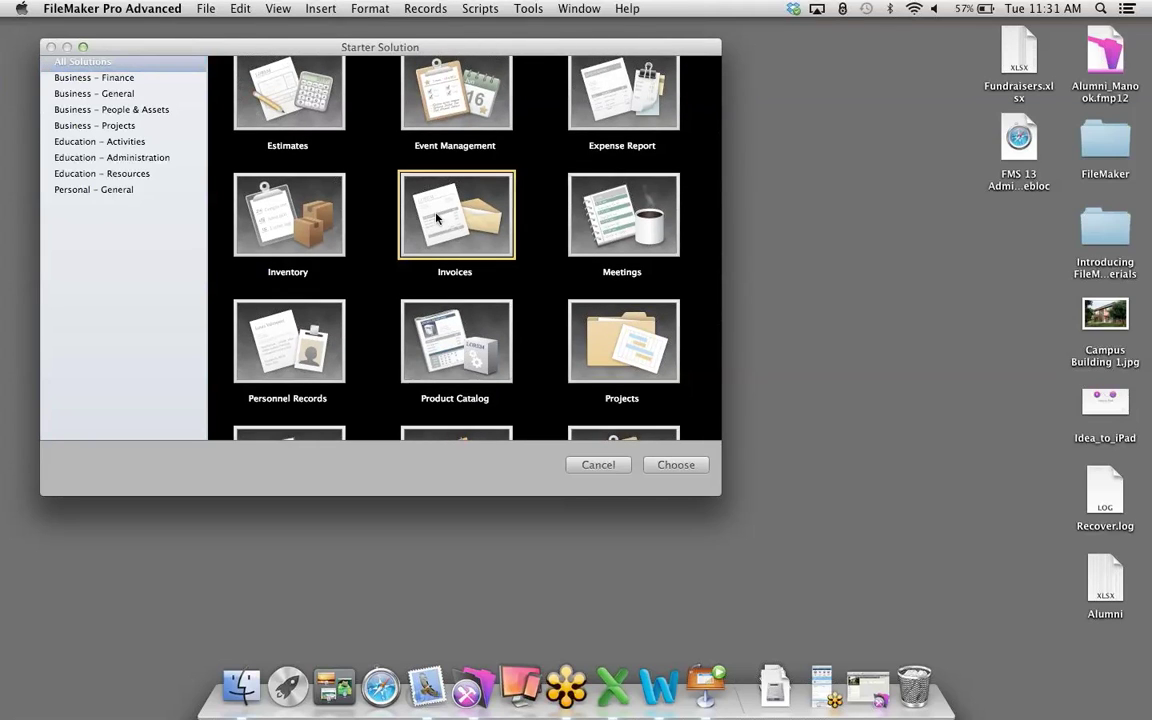
pyautogui.click(675, 465)
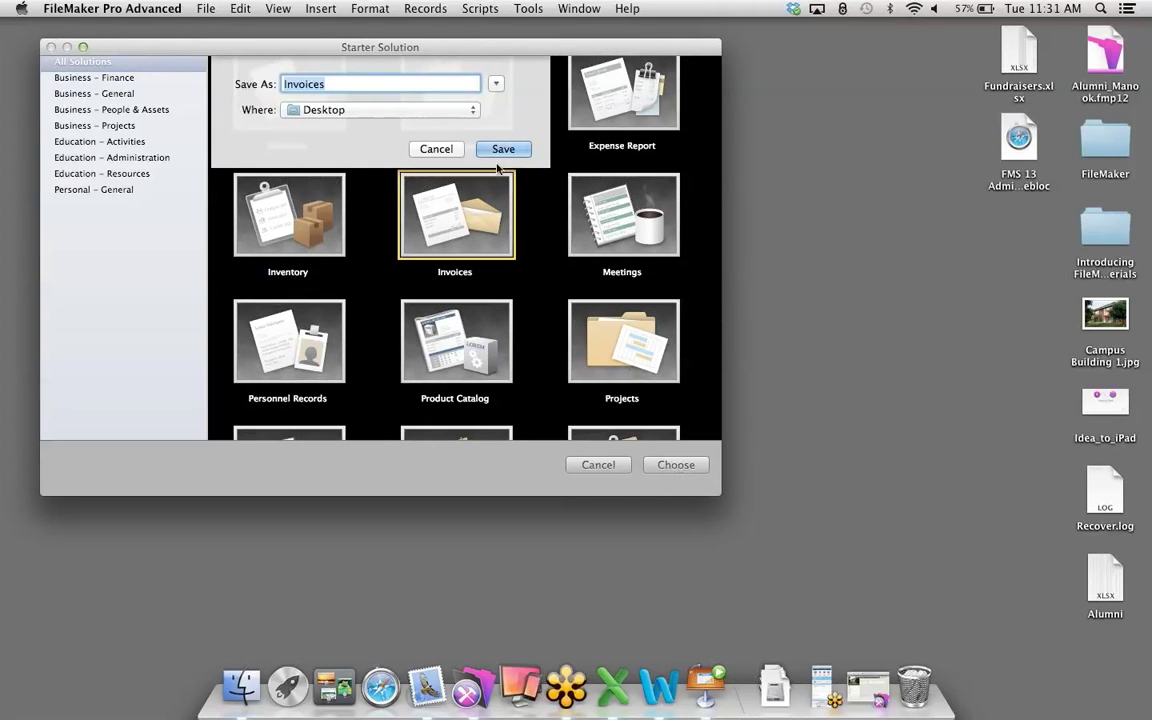
pyautogui.click(504, 150)
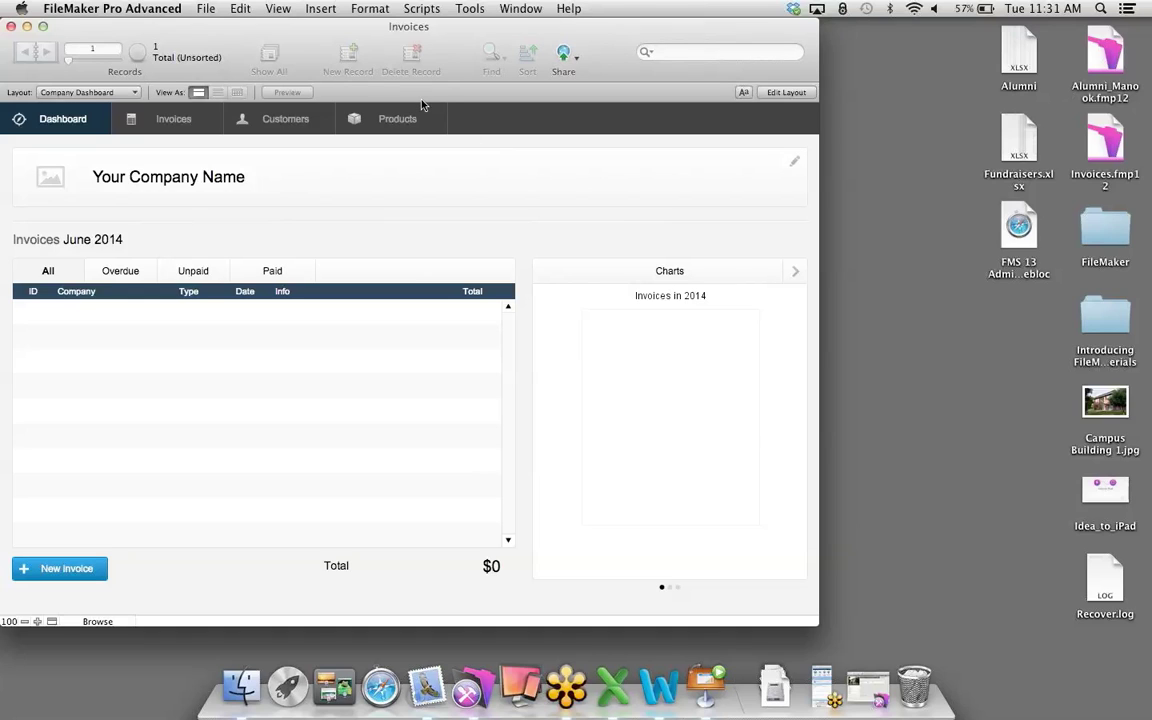
# - Review the Invoices scripts in Manage Scripts, then close it
pyautogui.click(421, 8)
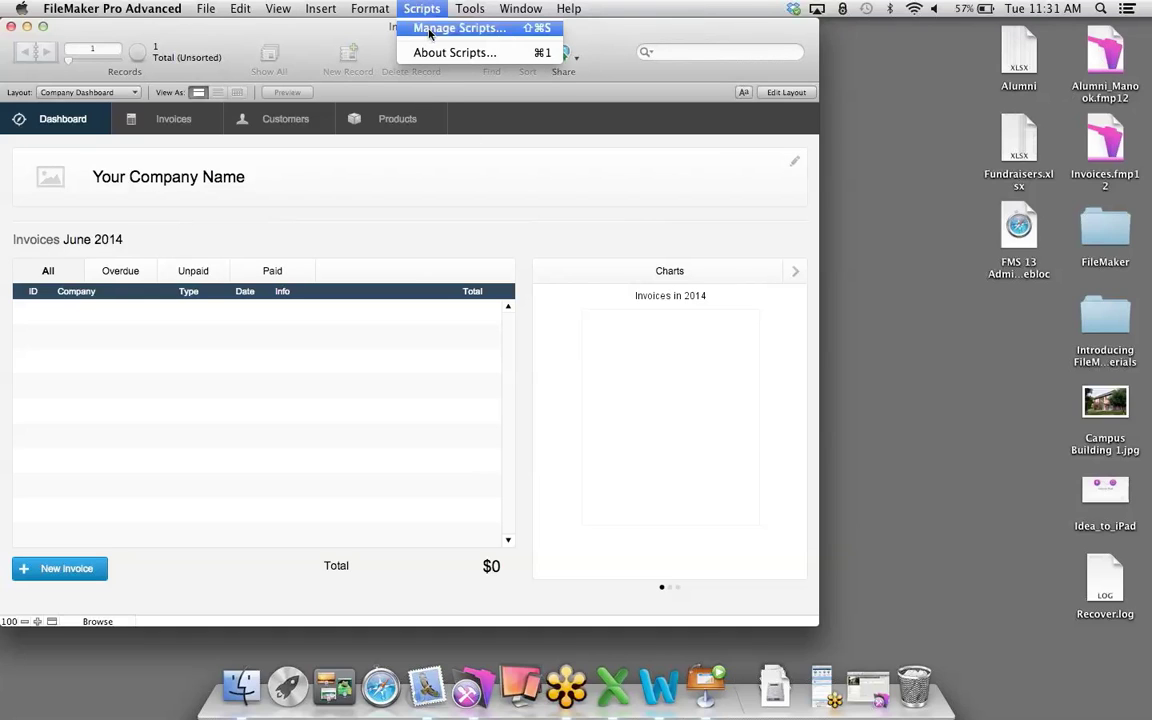
pyautogui.click(429, 30)
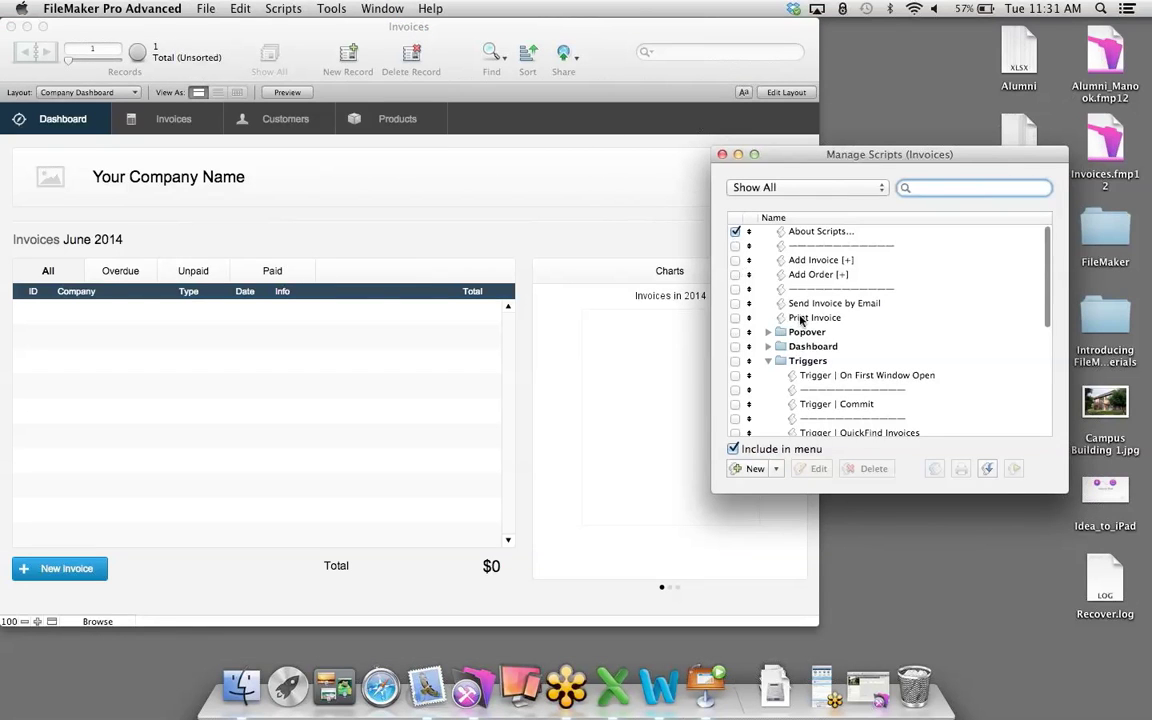
pyautogui.scroll(-5, 800, 320)
pyautogui.scroll(2, 800, 320)
pyautogui.scroll(4, 800, 320)
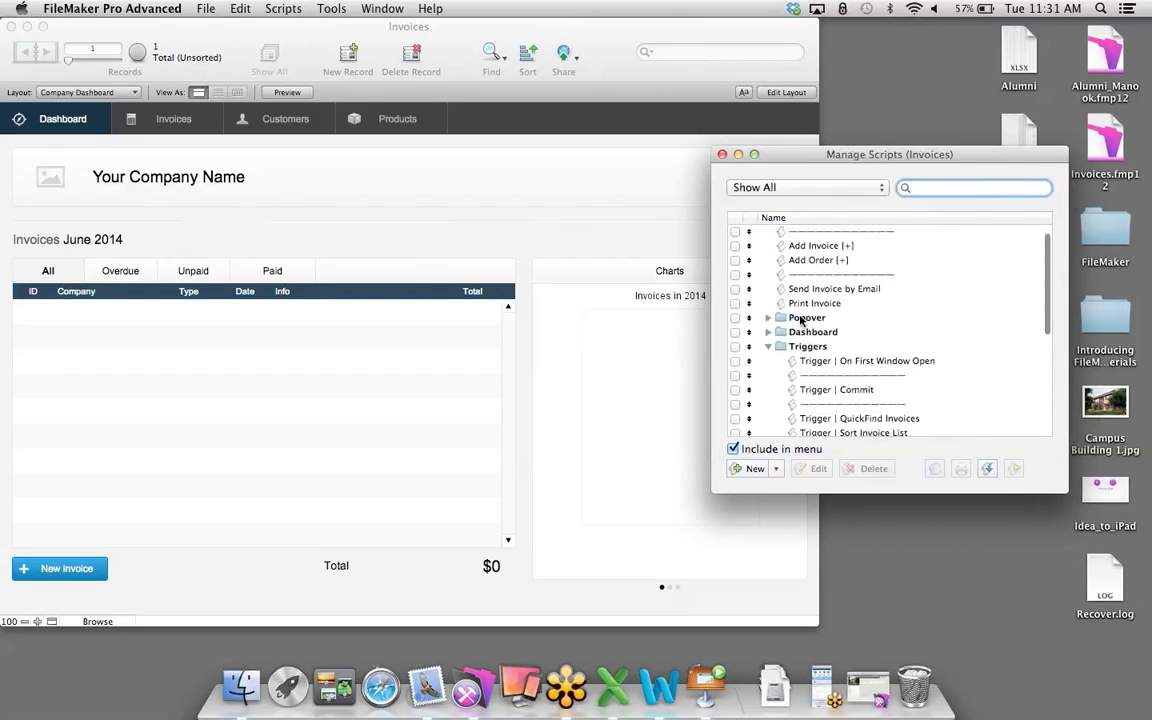
pyautogui.click(723, 157)
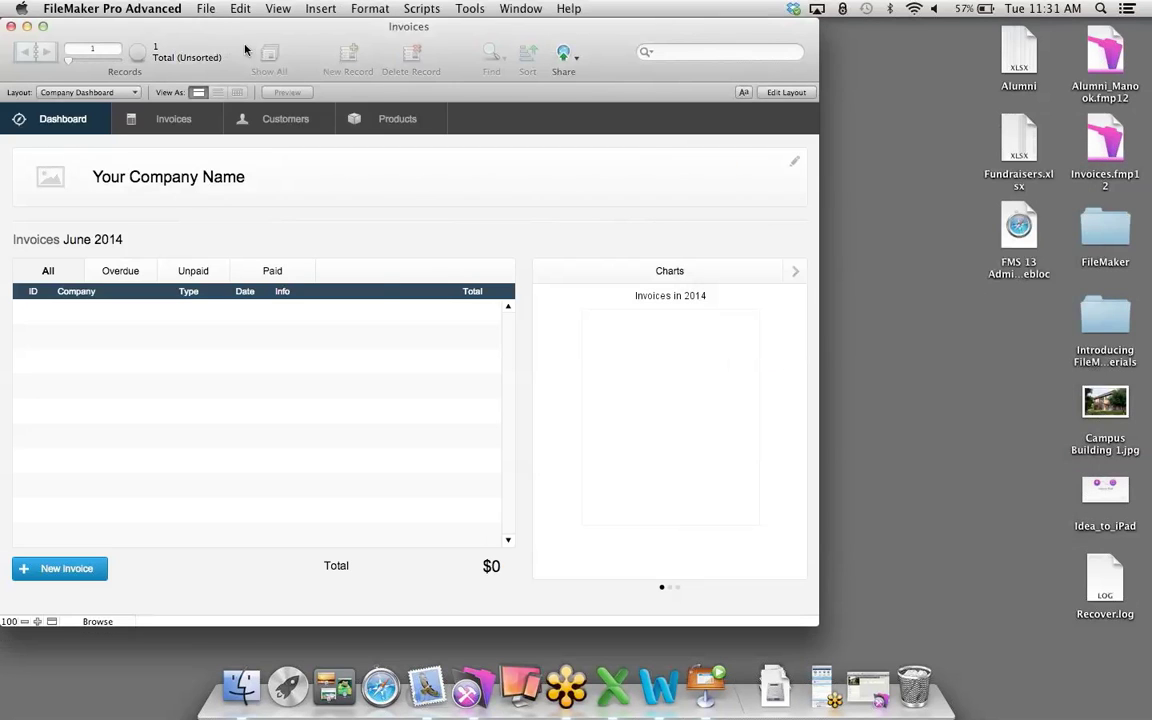
# - Inspect the Invoices table relationships in Manage Database and cancel without changes
pyautogui.click(203, 9)
pyautogui.moveTo(229, 154)
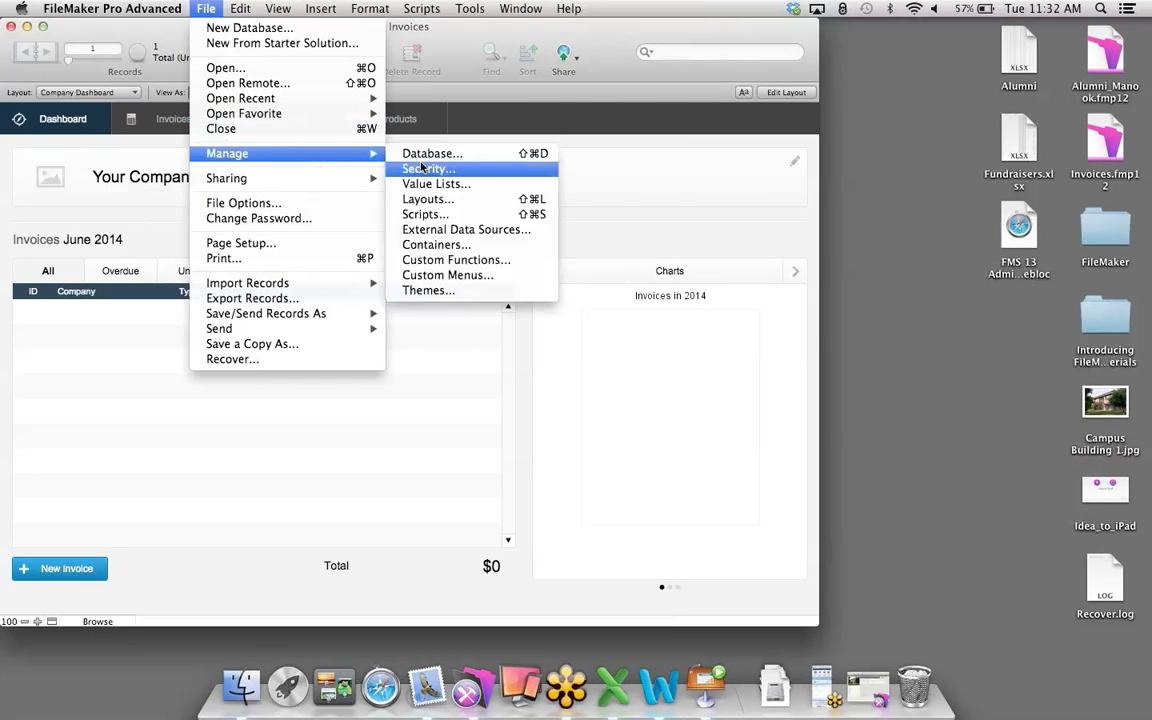
pyautogui.click(482, 152)
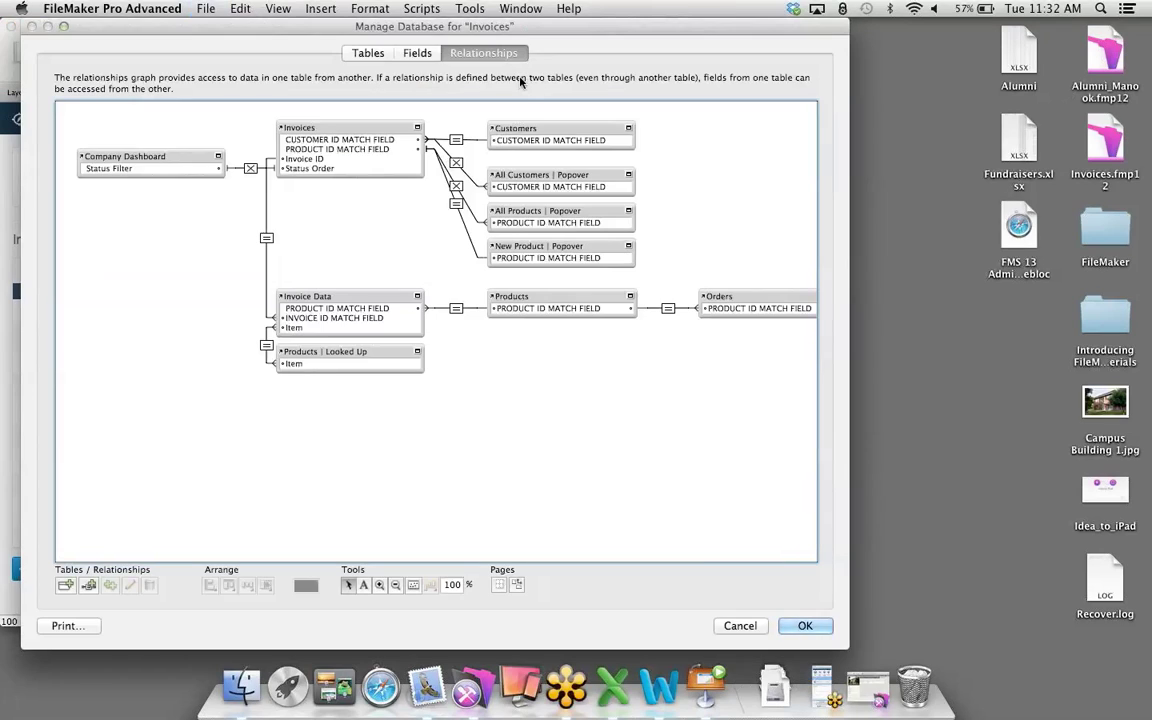
pyautogui.click(740, 625)
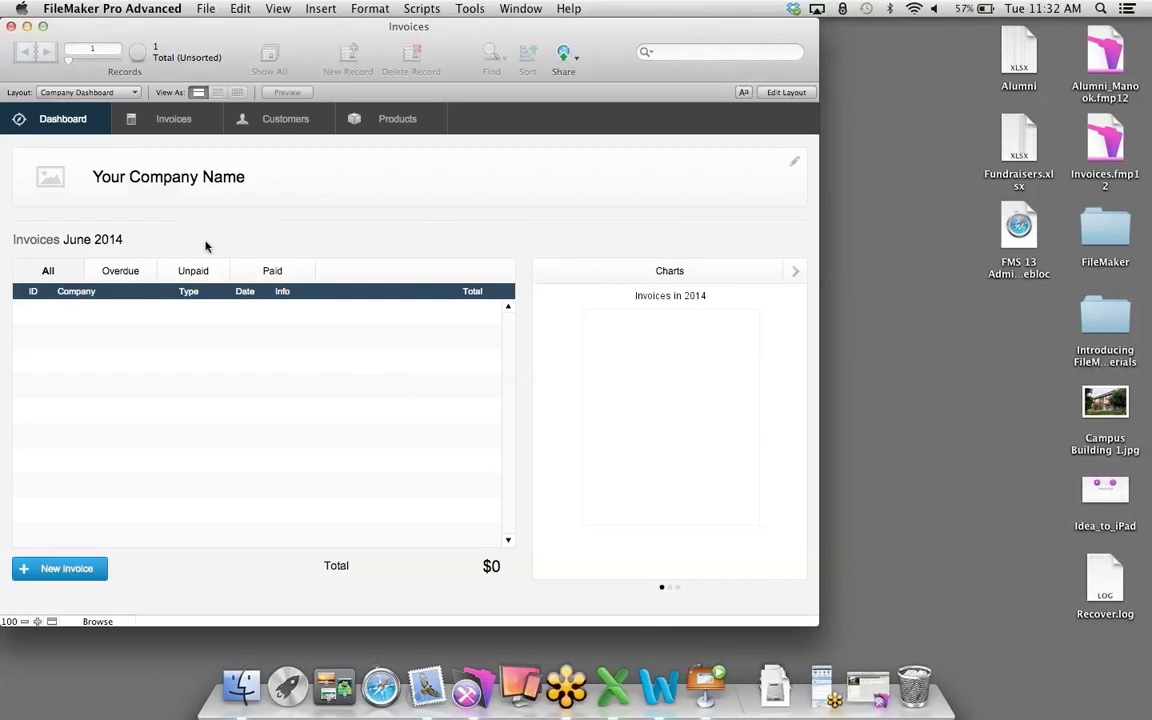
# - Open the Customer Details | iPad layout for editing, select its envelope email icon, and close the Invoices window
pyautogui.click(87, 92)
pyautogui.moveTo(92, 106)
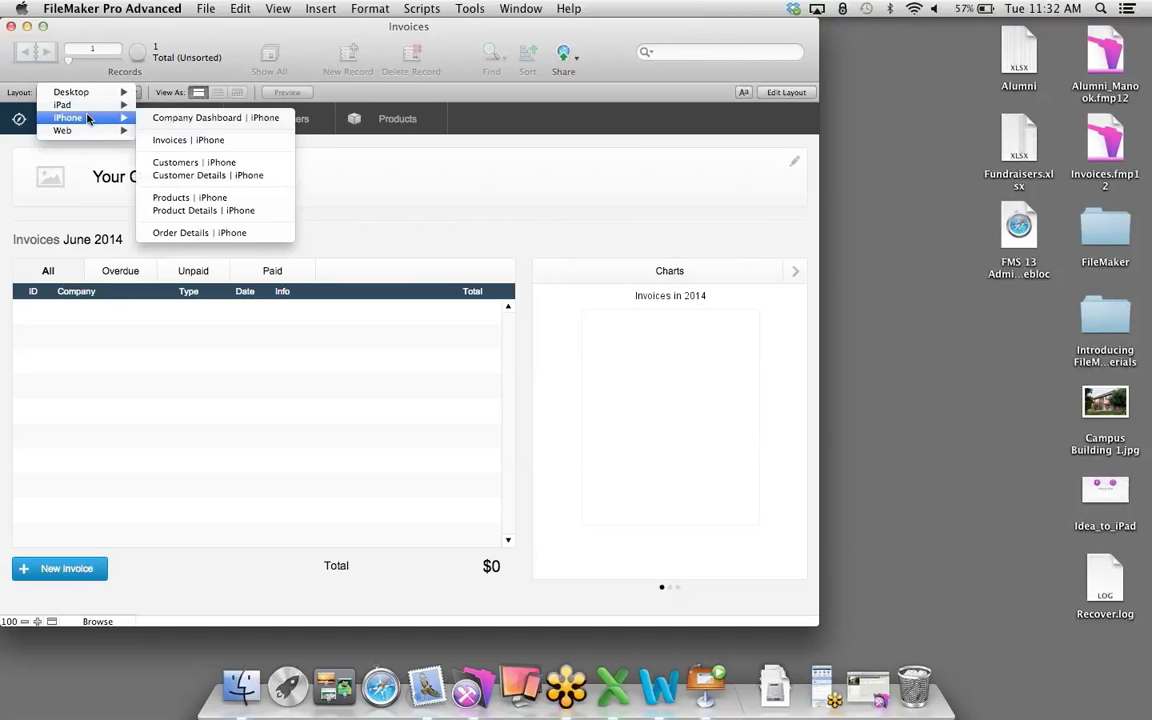
pyautogui.moveTo(82, 133)
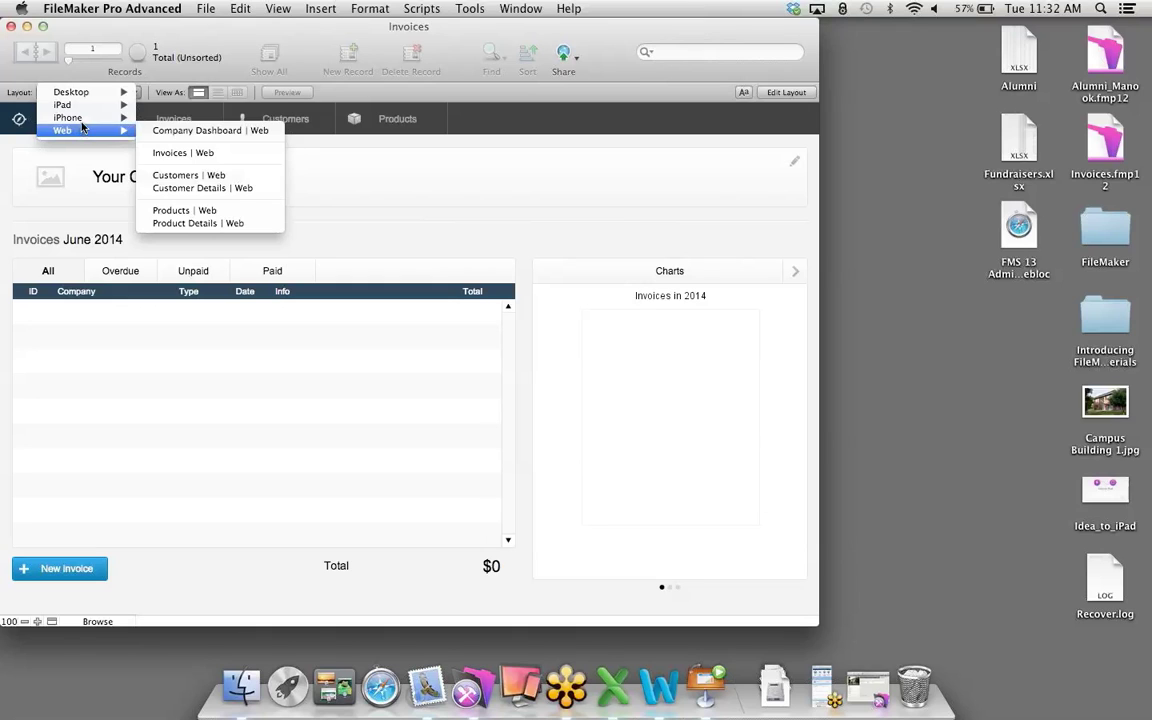
pyautogui.moveTo(128, 105)
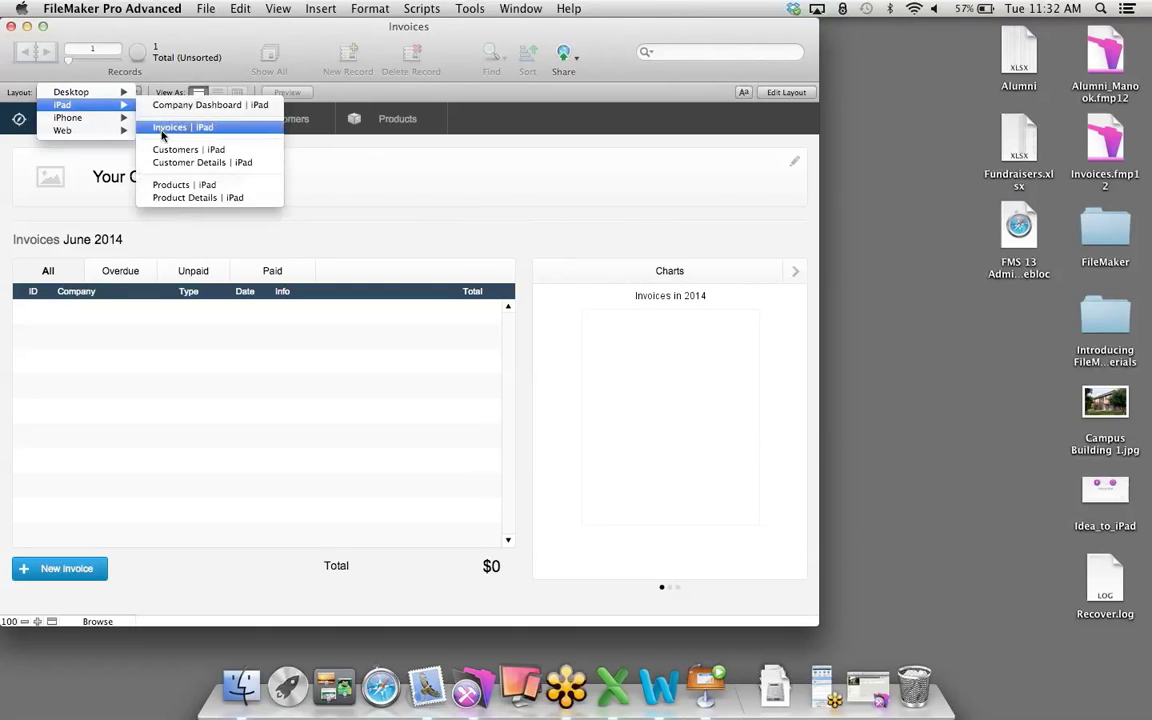
pyautogui.click(170, 162)
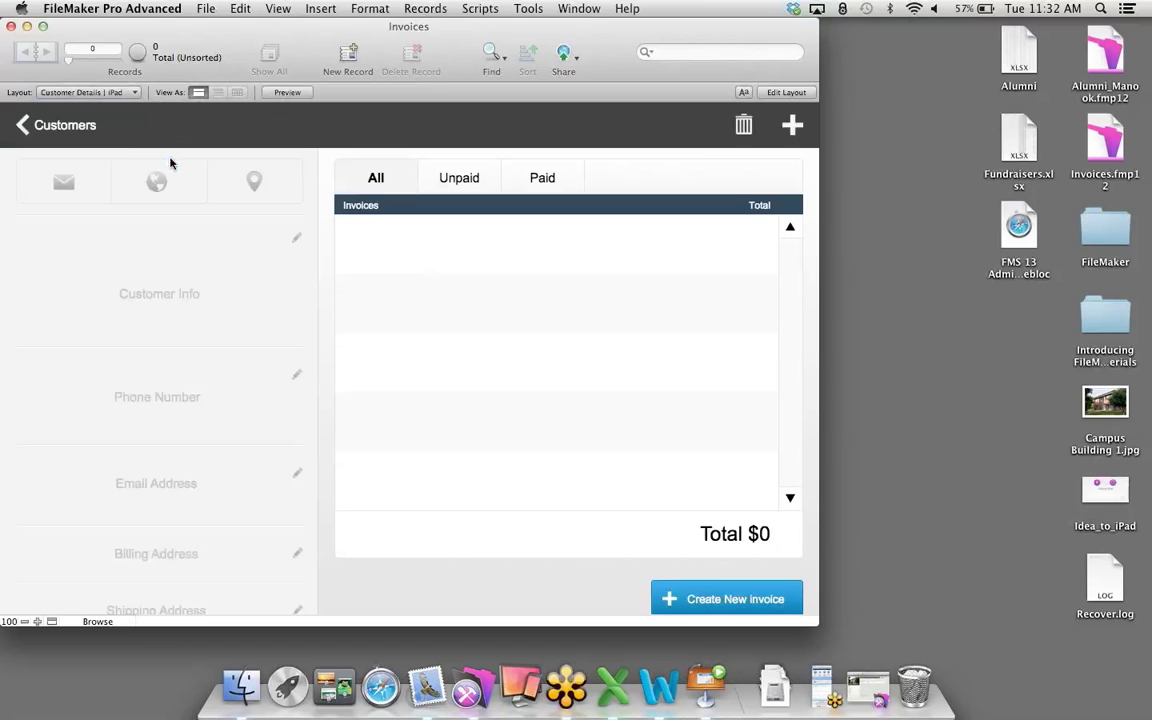
pyautogui.click(787, 92)
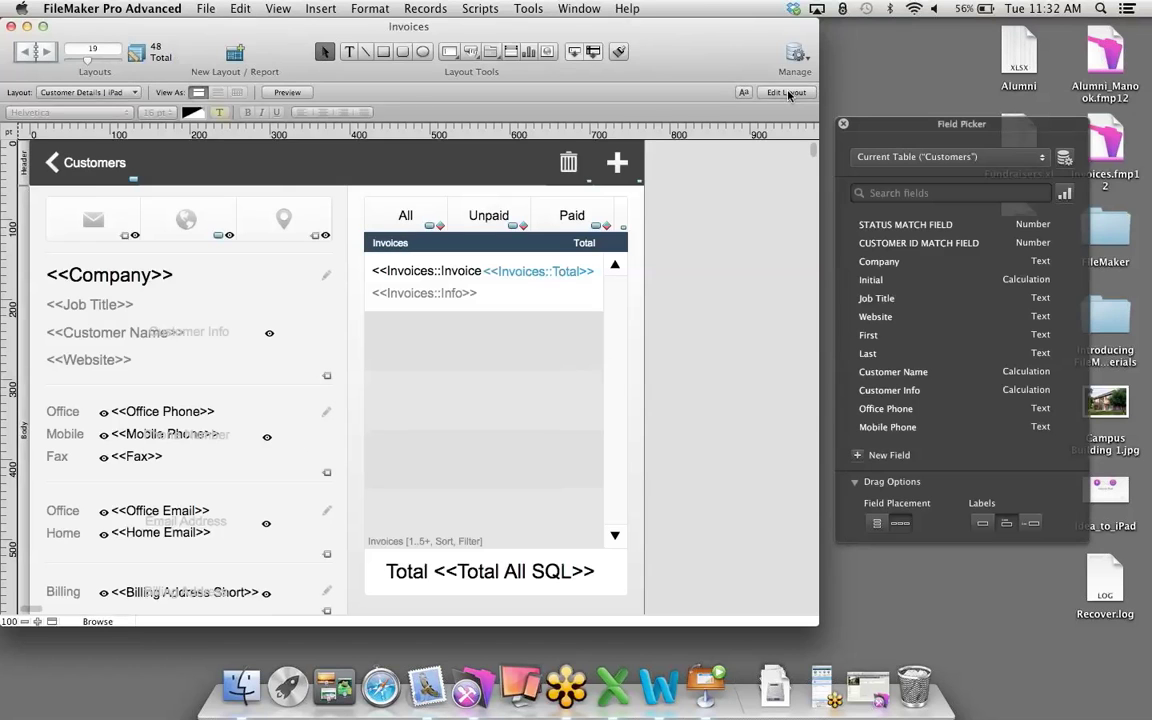
pyautogui.click(94, 218)
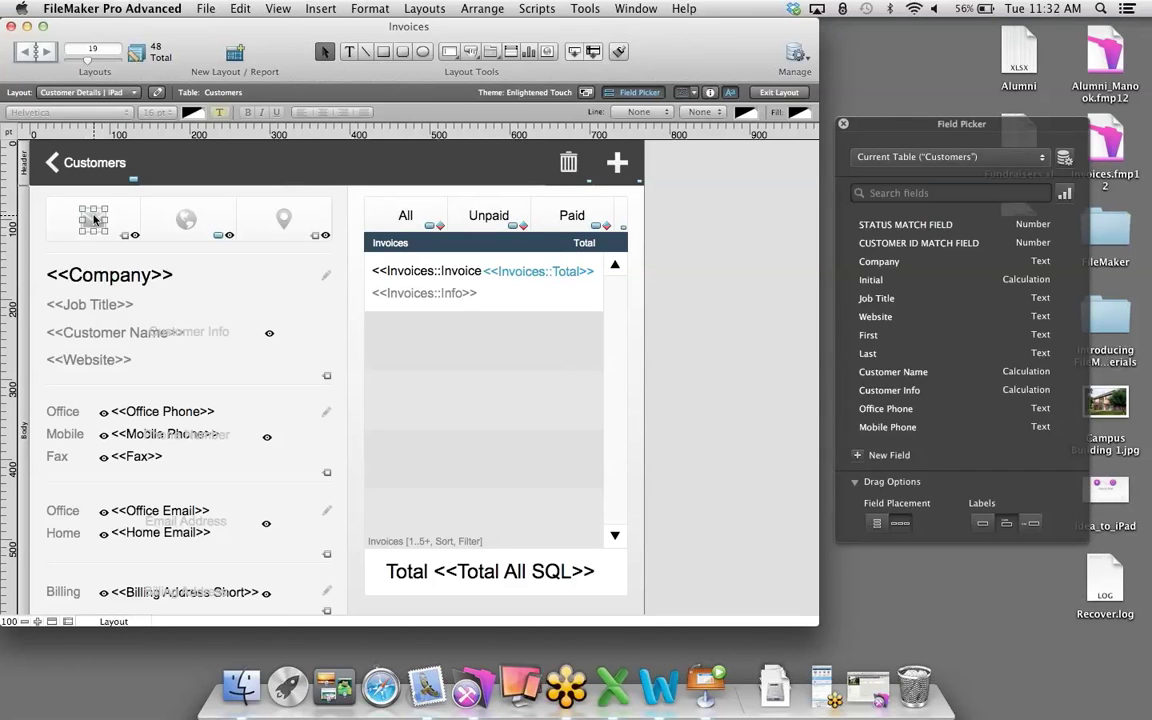
pyautogui.click(12, 27)
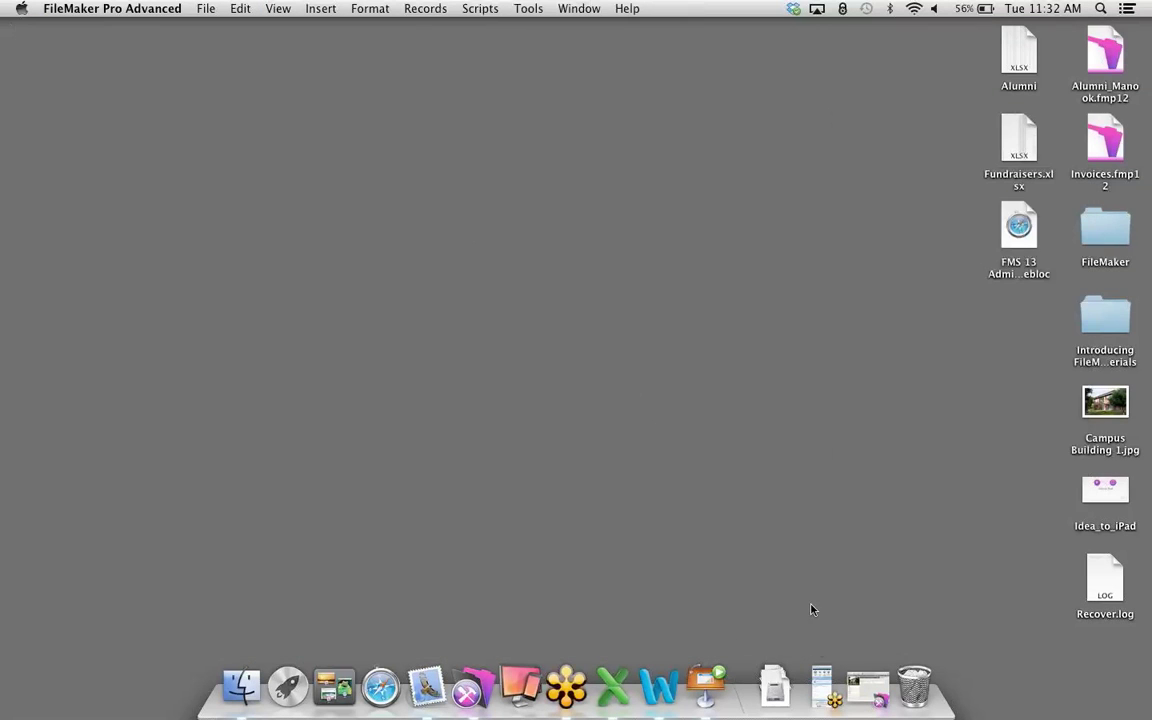
# - Paste the envelope icon into the alumni layout at the Contact List portal row's right end
pyautogui.click(866, 690)
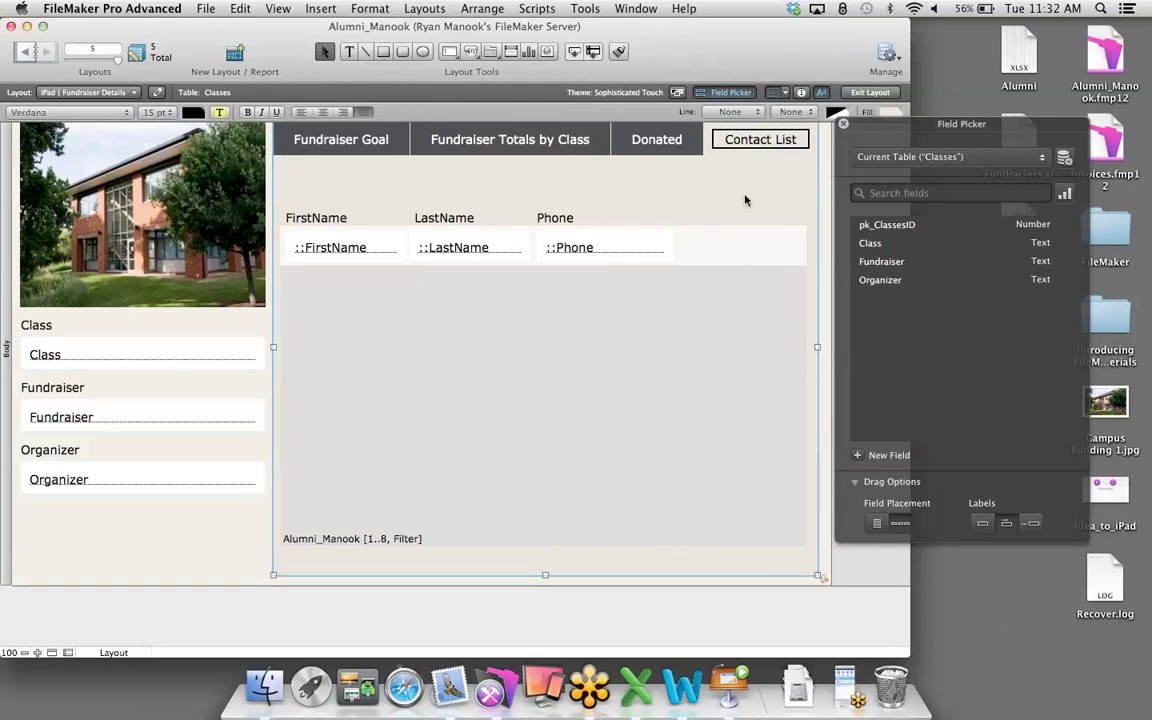
pyautogui.press('cmd+v')
pyautogui.moveTo(735, 203); pyautogui.dragTo(736, 246)
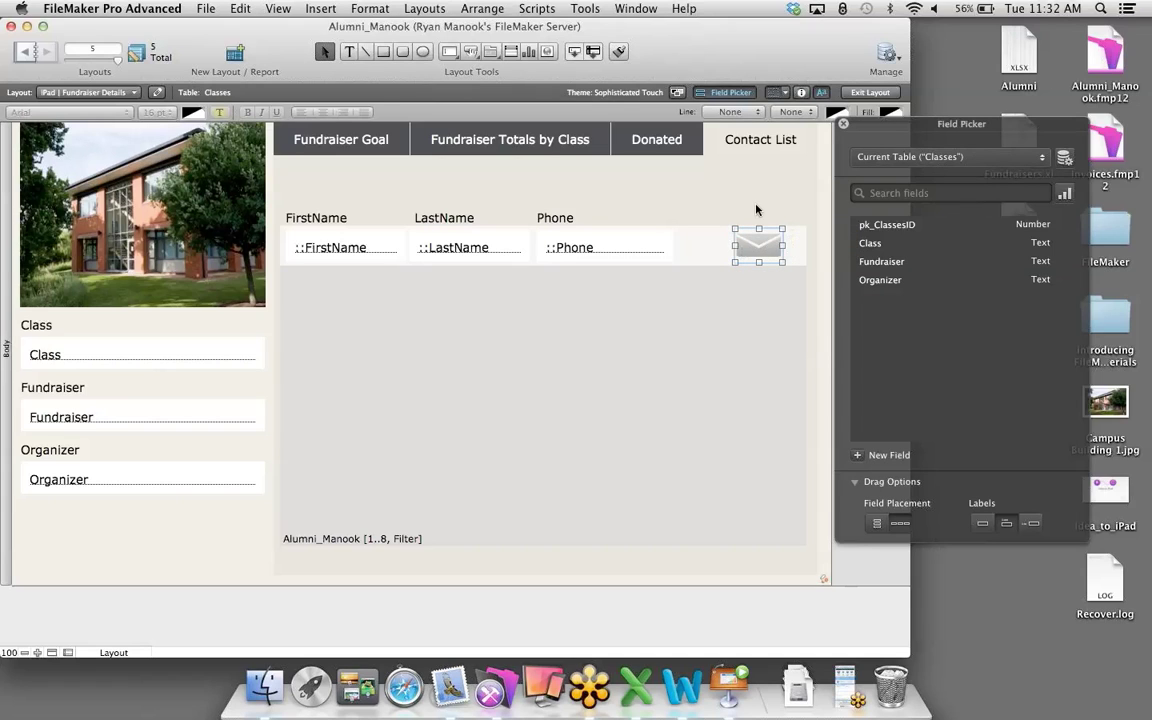
pyautogui.click(757, 210)
pyautogui.click(759, 245)
pyautogui.click(755, 203)
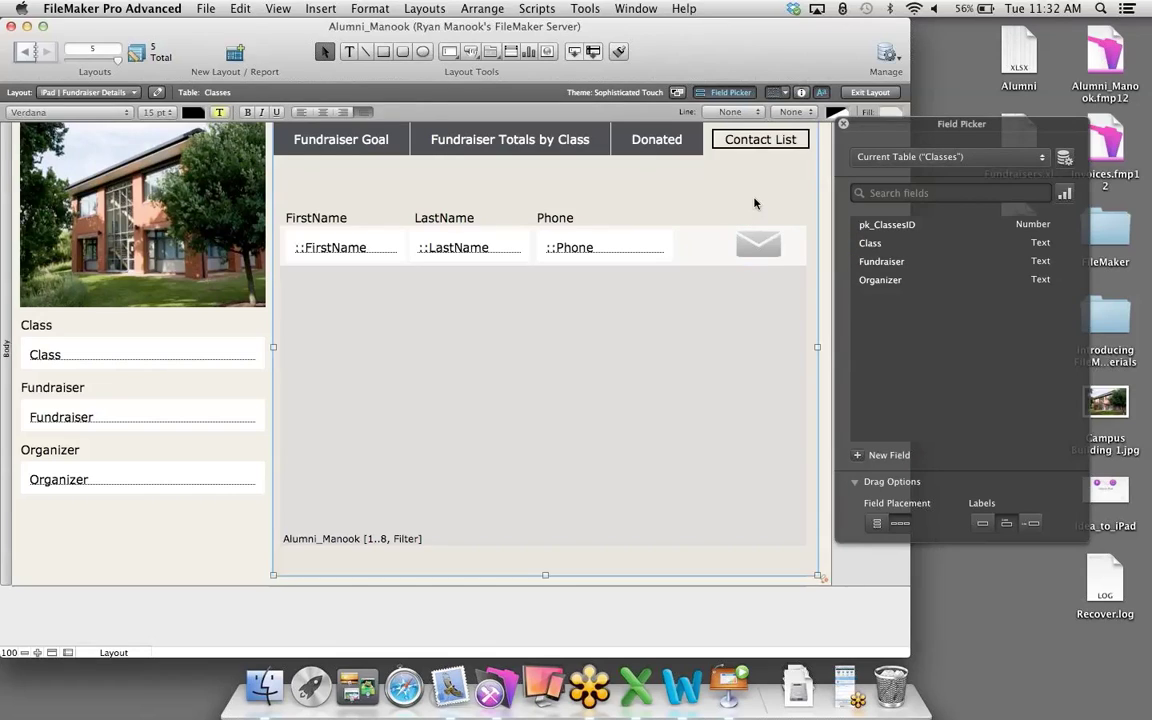
pyautogui.click(757, 250)
pyautogui.moveTo(757, 250); pyautogui.dragTo(764, 250)
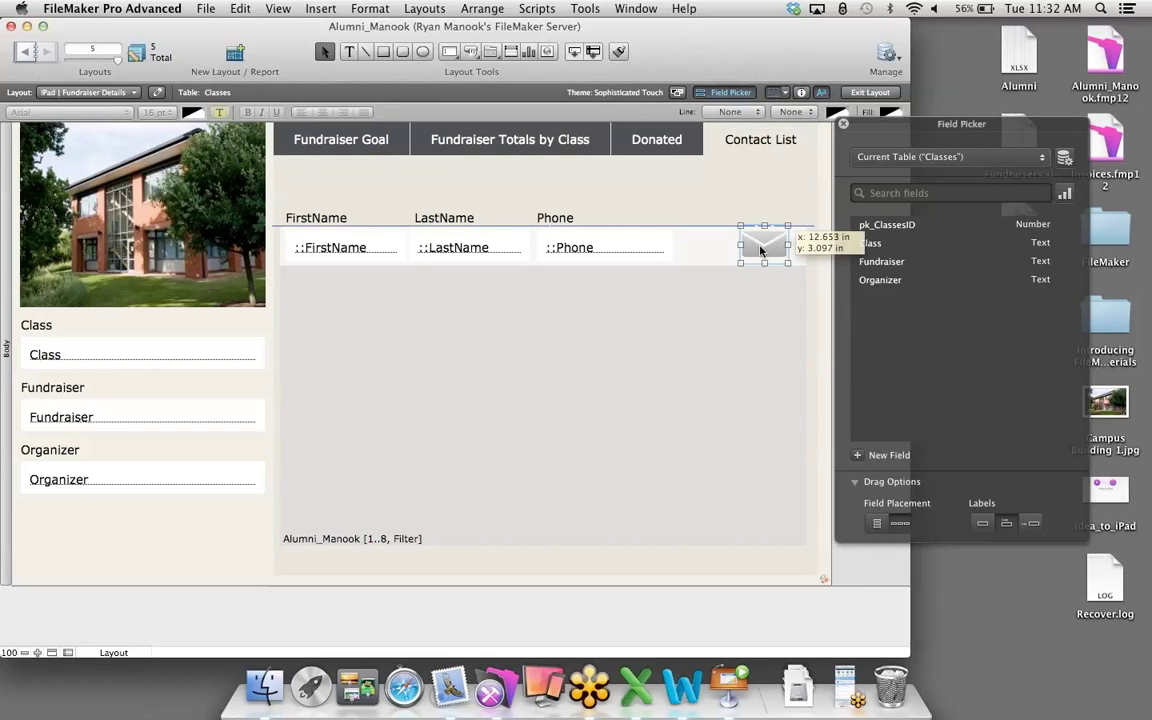
# - Copy the Phone heading, rename it to 'Email', and align it above the envelope
pyautogui.click(560, 217)
pyautogui.moveTo(560, 218); pyautogui.dragTo(761, 218)
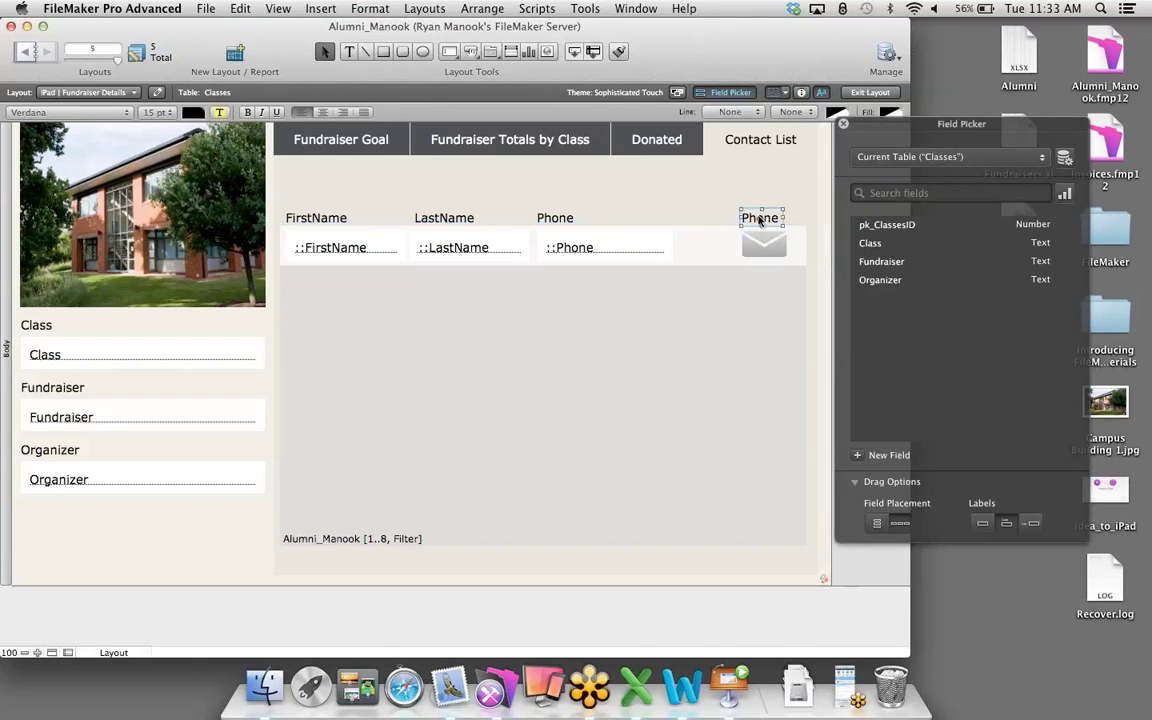
pyautogui.doubleClick(759, 217)
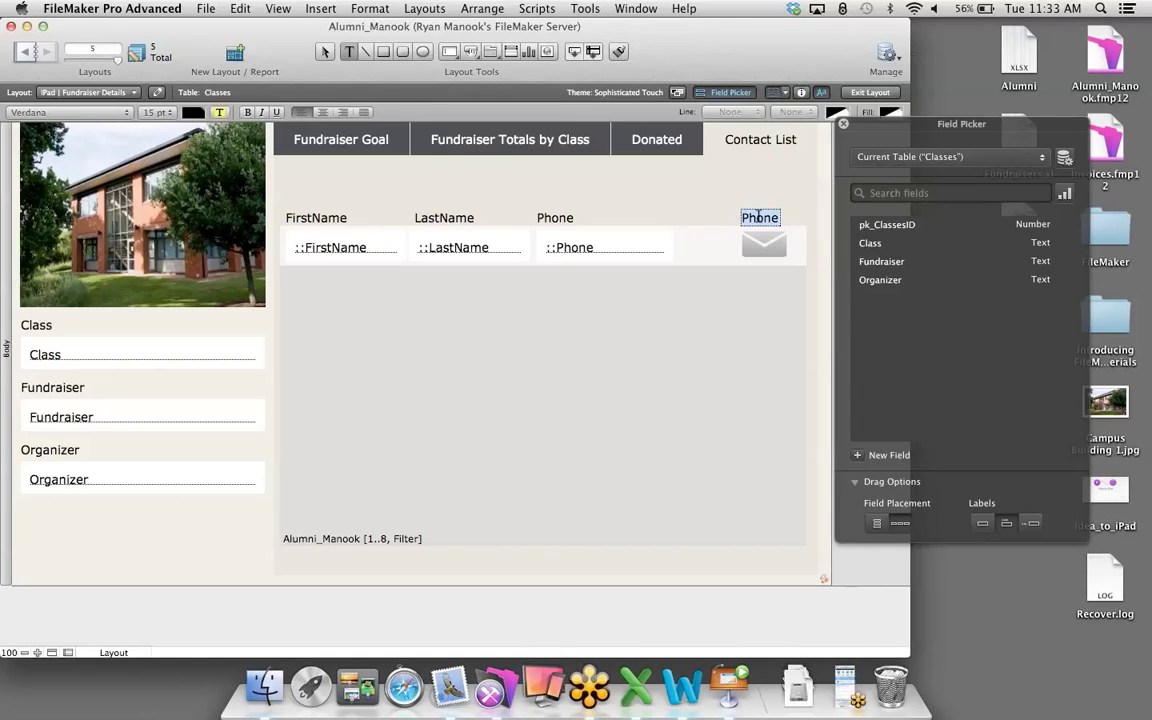
pyautogui.write('Email')
pyautogui.press('Escape')
pyautogui.moveTo(759, 216); pyautogui.dragTo(710, 198)
pyautogui.click(707, 202)
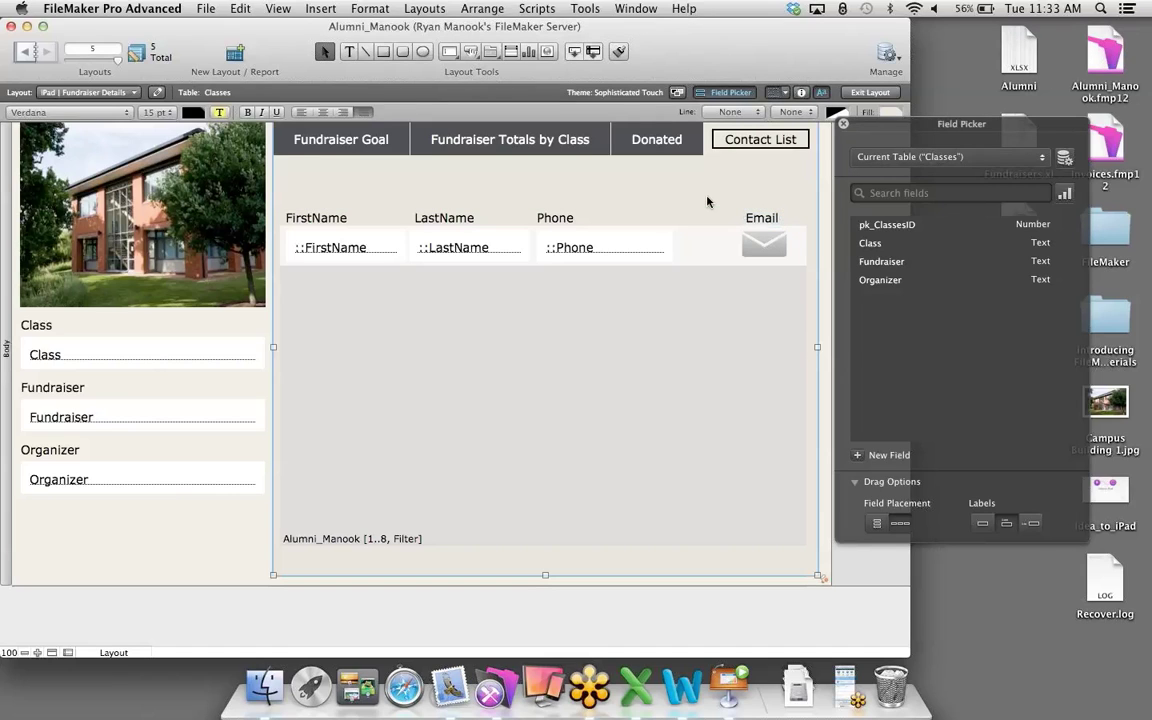
pyautogui.click(763, 246)
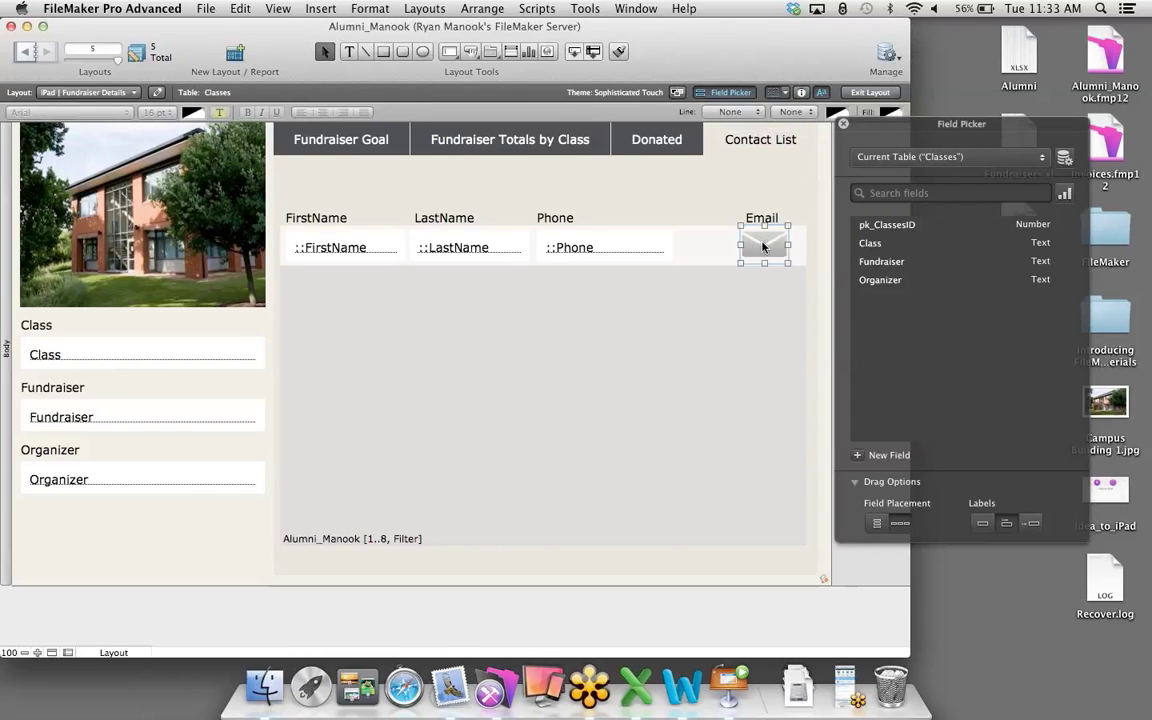
# - Make the envelope image a button that runs the Send Mail action
pyautogui.rightClick(763, 246)
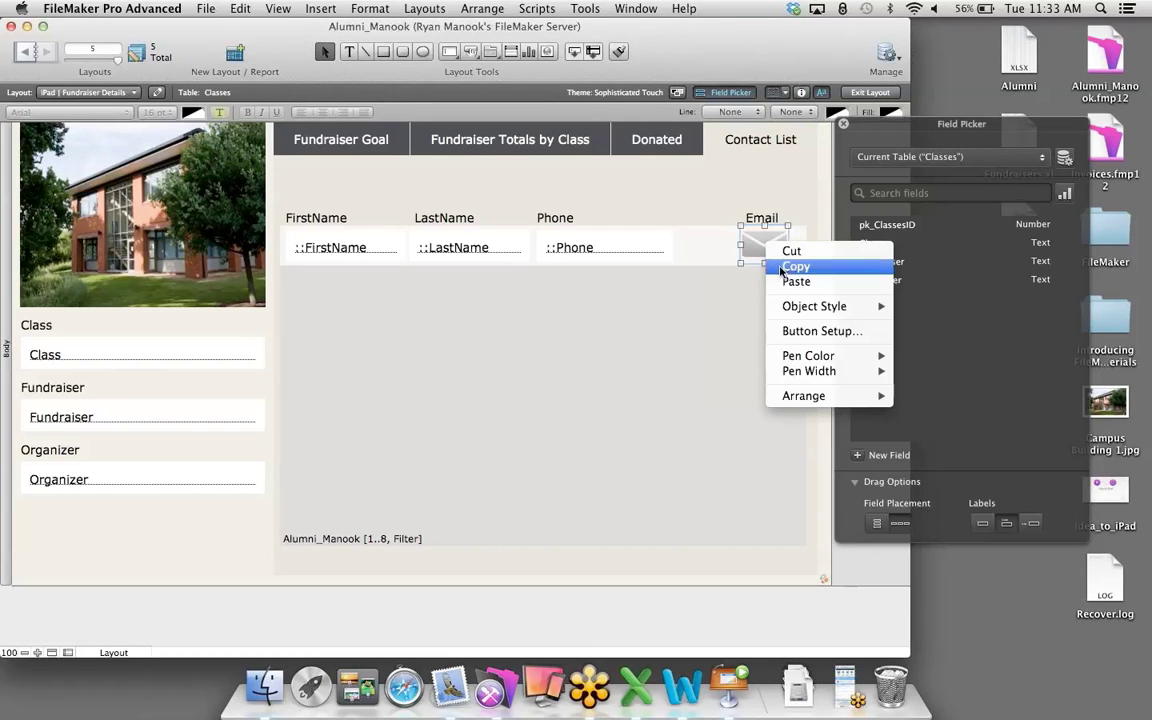
pyautogui.click(789, 331)
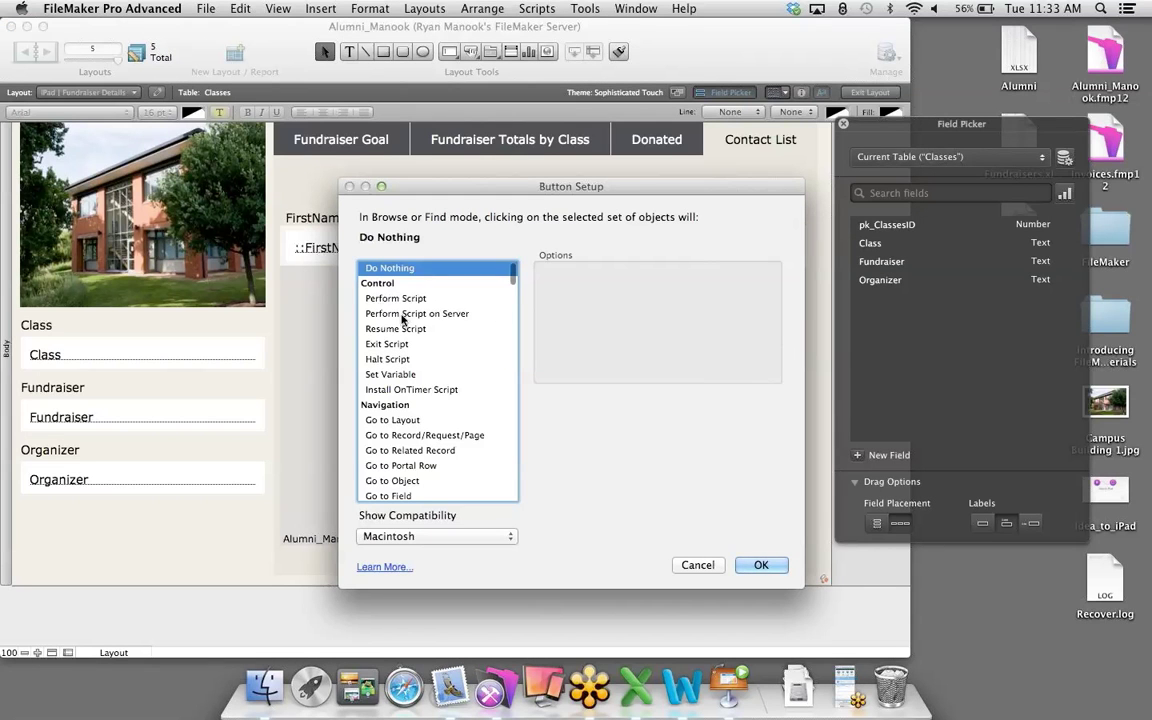
pyautogui.scroll(-5, 403, 318)
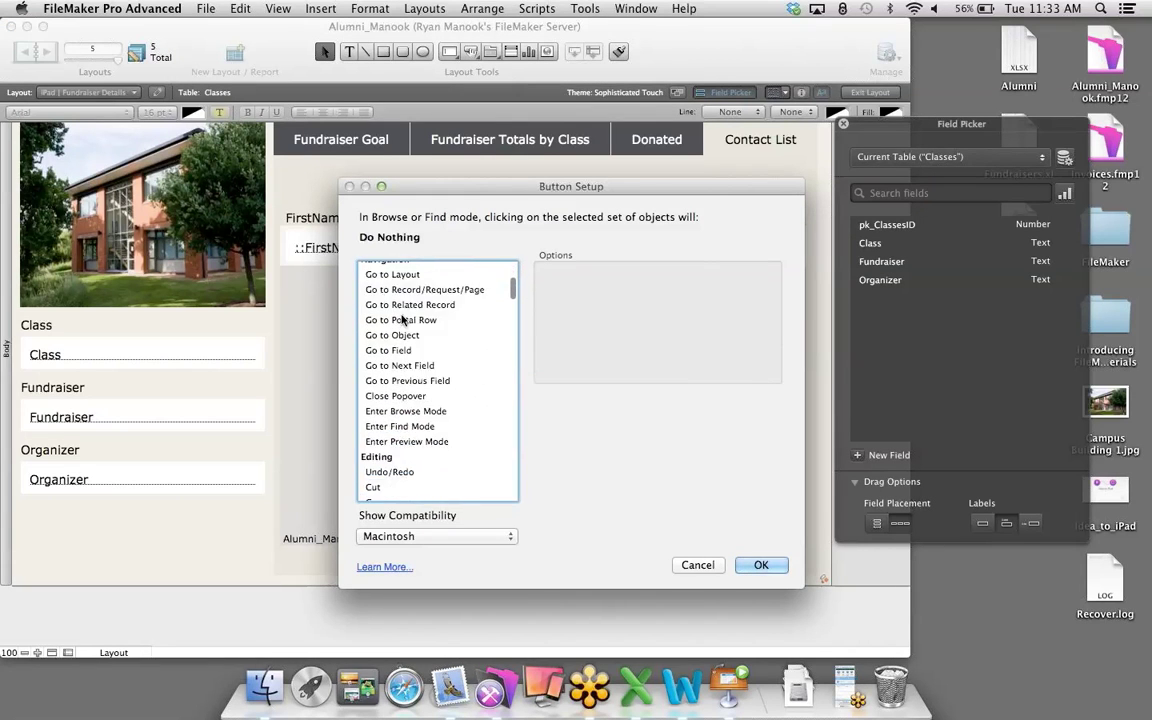
pyautogui.scroll(-15, 395, 400)
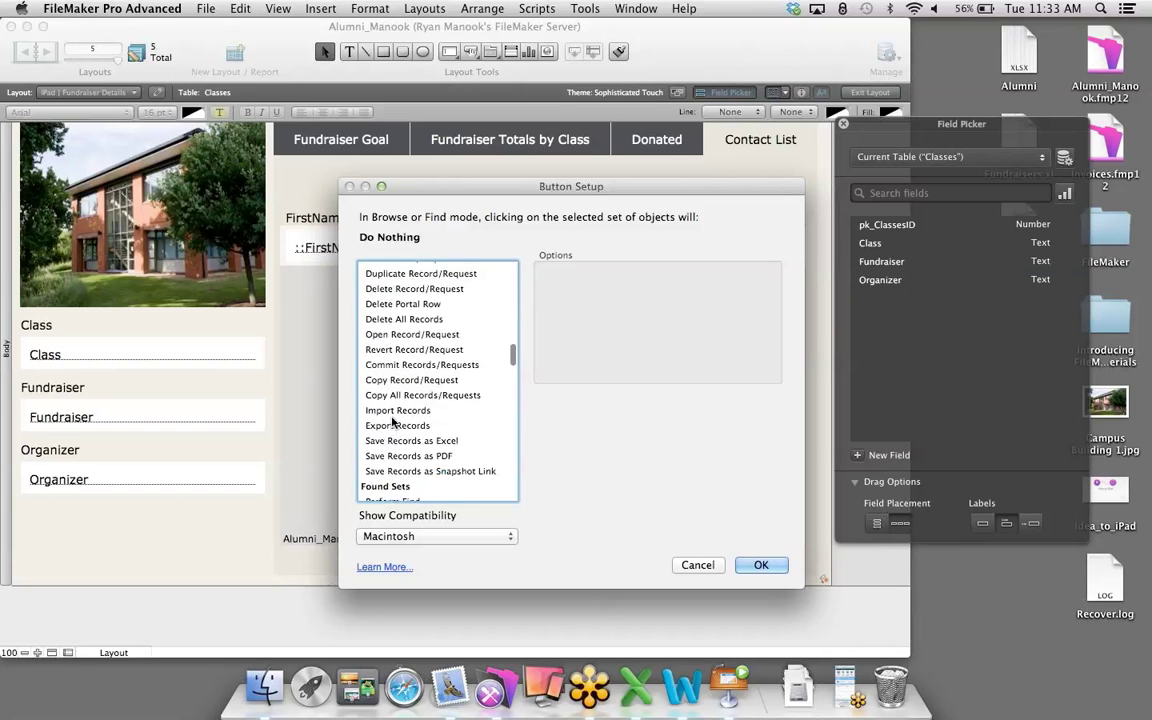
pyautogui.scroll(-20, 393, 422)
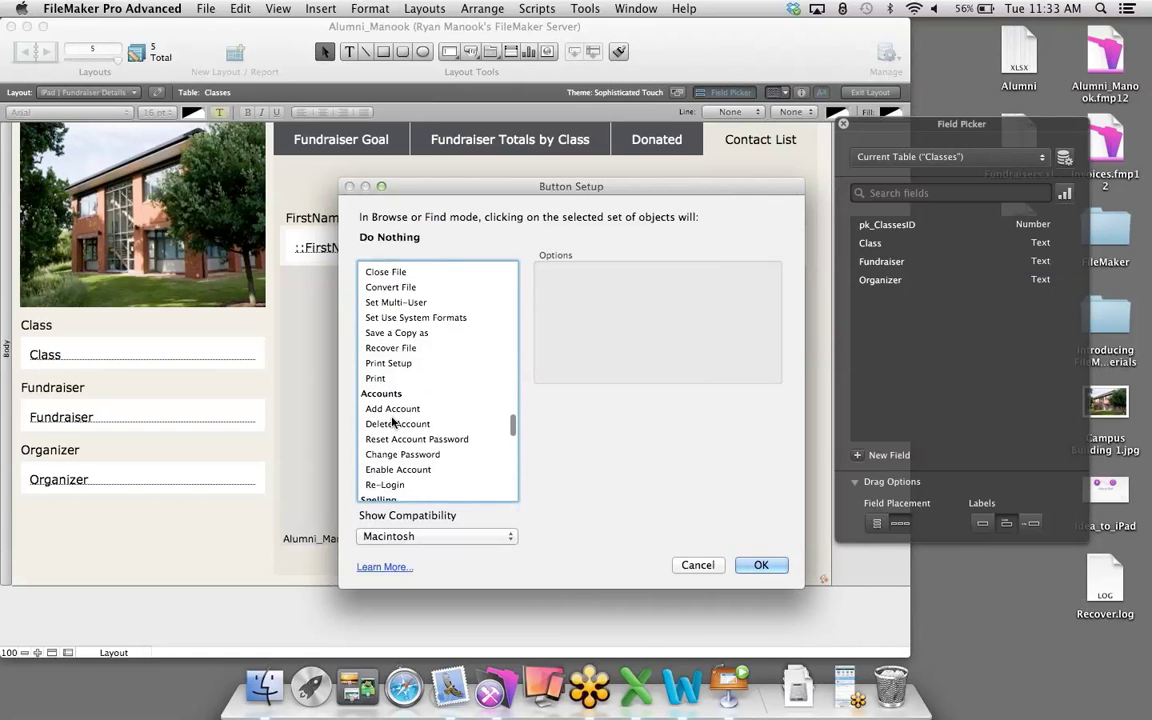
pyautogui.scroll(-15, 393, 422)
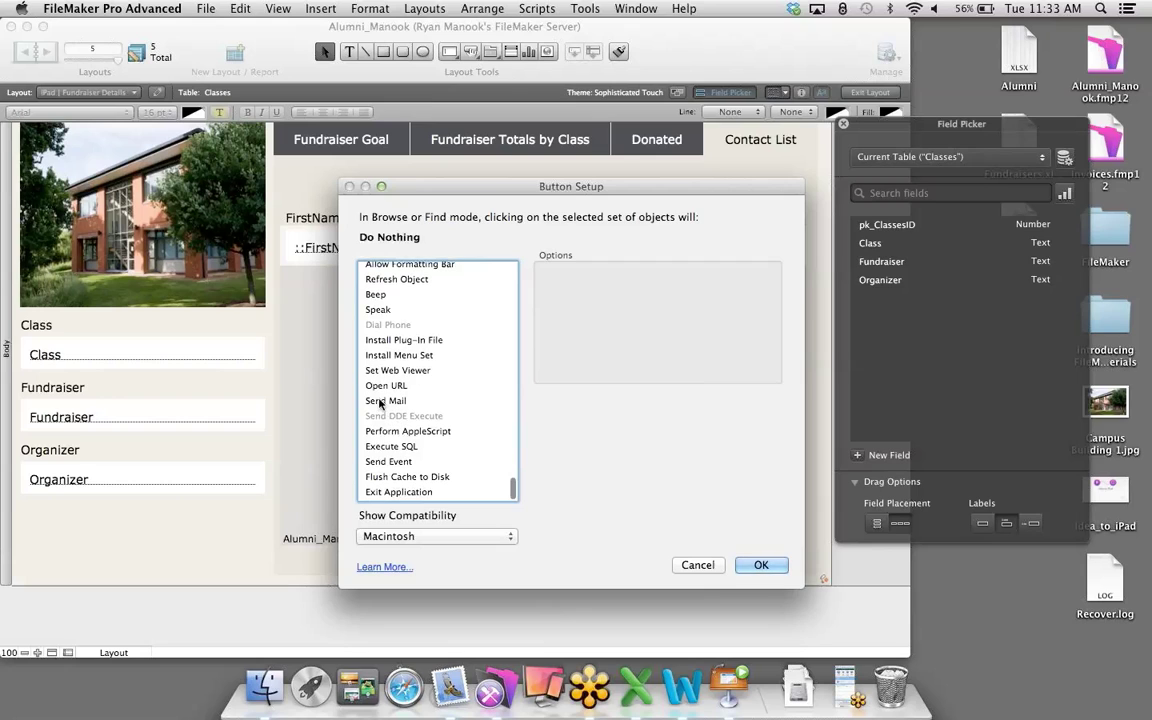
pyautogui.click(382, 401)
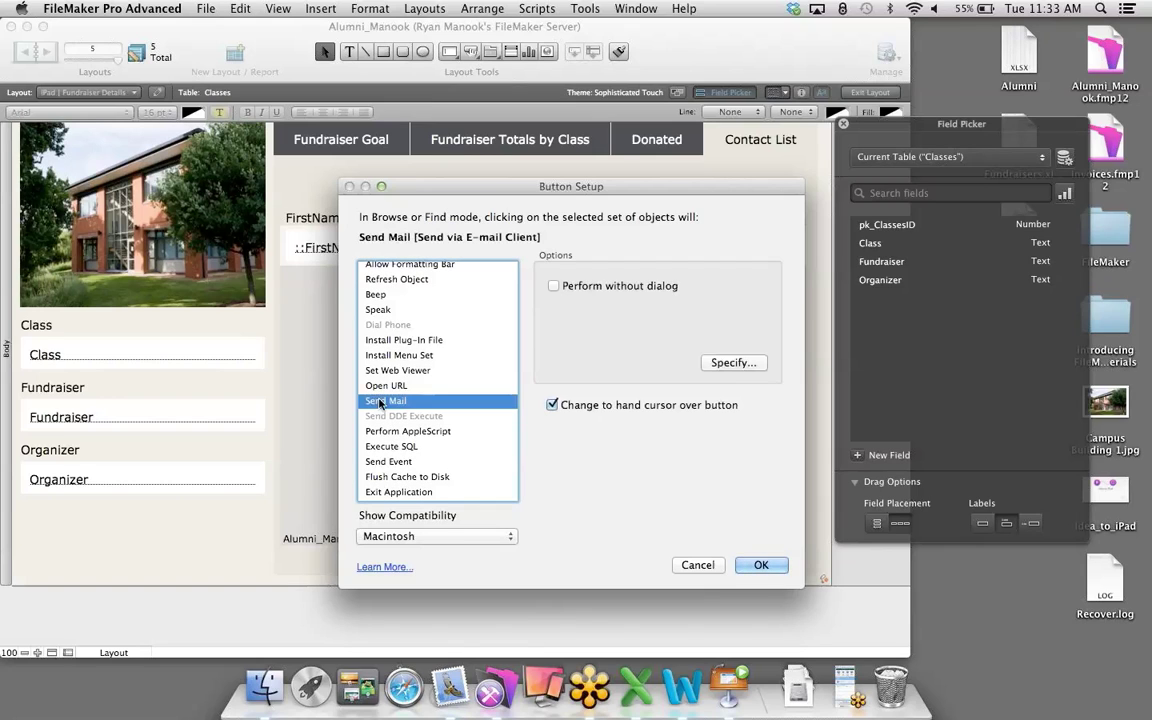
# - Address the email's To line from the Alumni_Manook::Email field
pyautogui.click(702, 362)
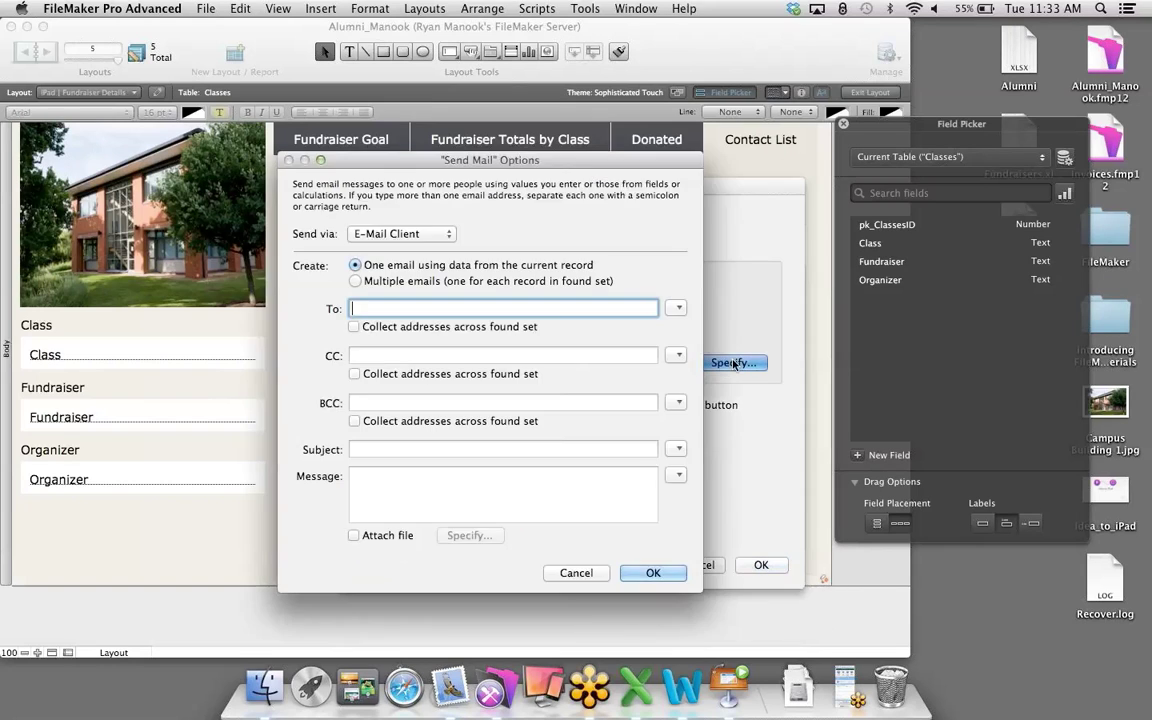
pyautogui.click(677, 309)
pyautogui.click(690, 282)
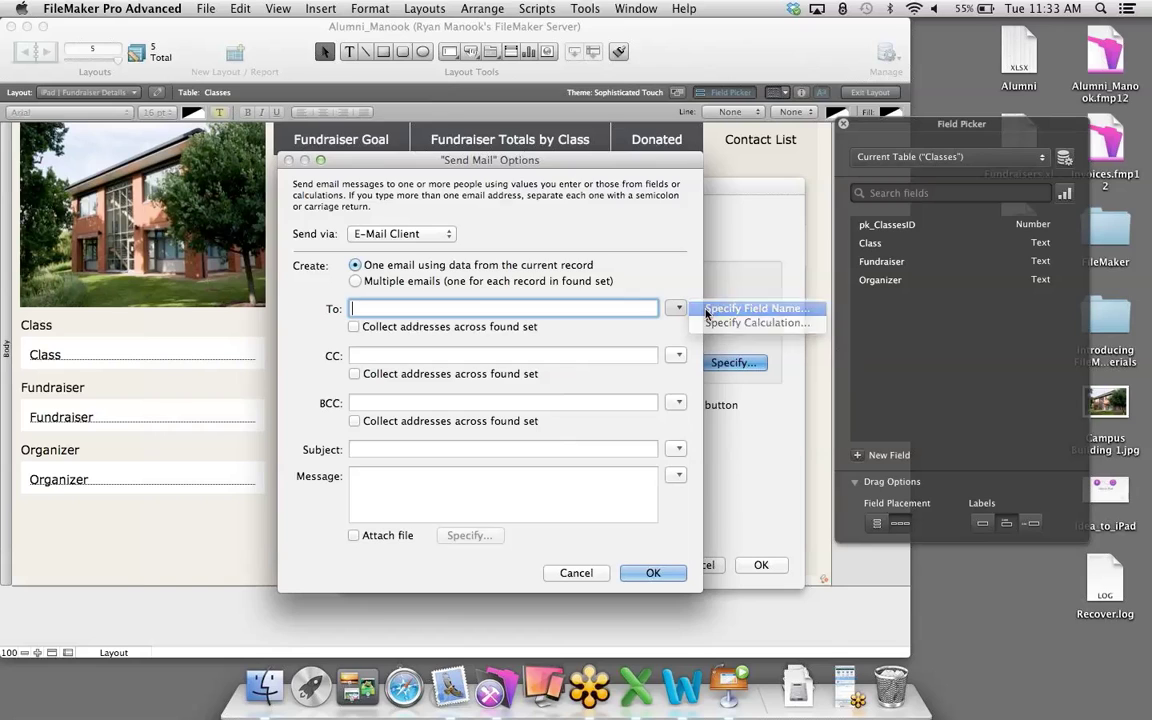
pyautogui.click(495, 152)
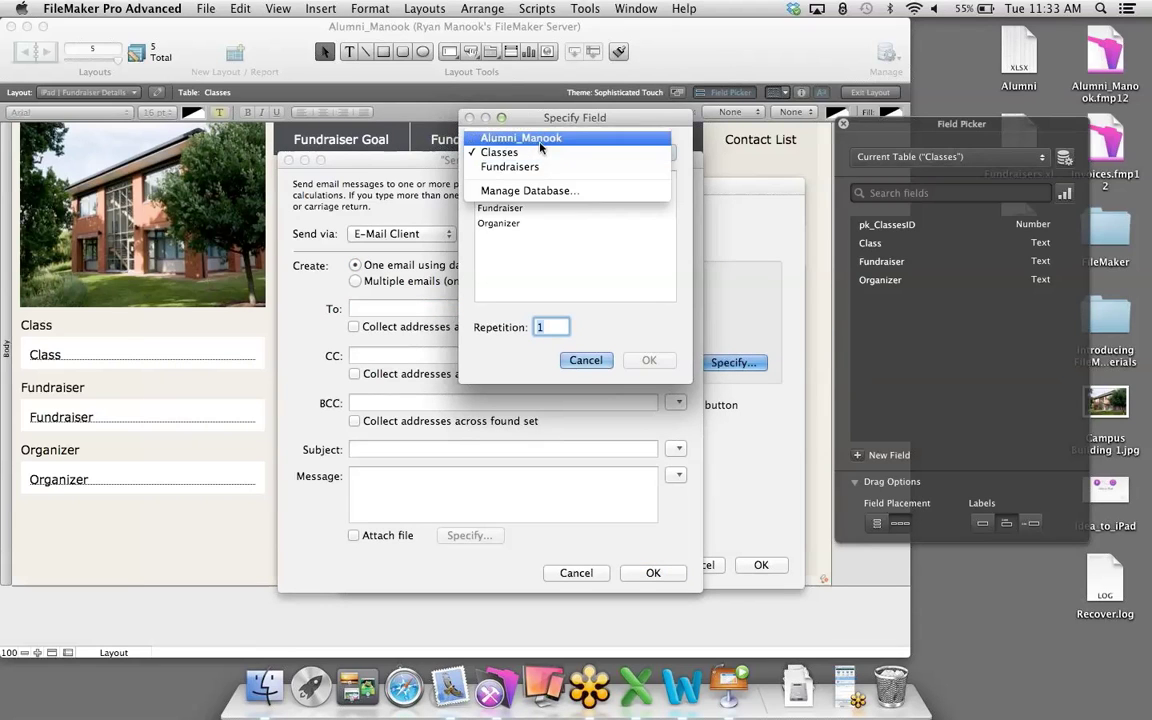
pyautogui.click(505, 134)
pyautogui.click(505, 238)
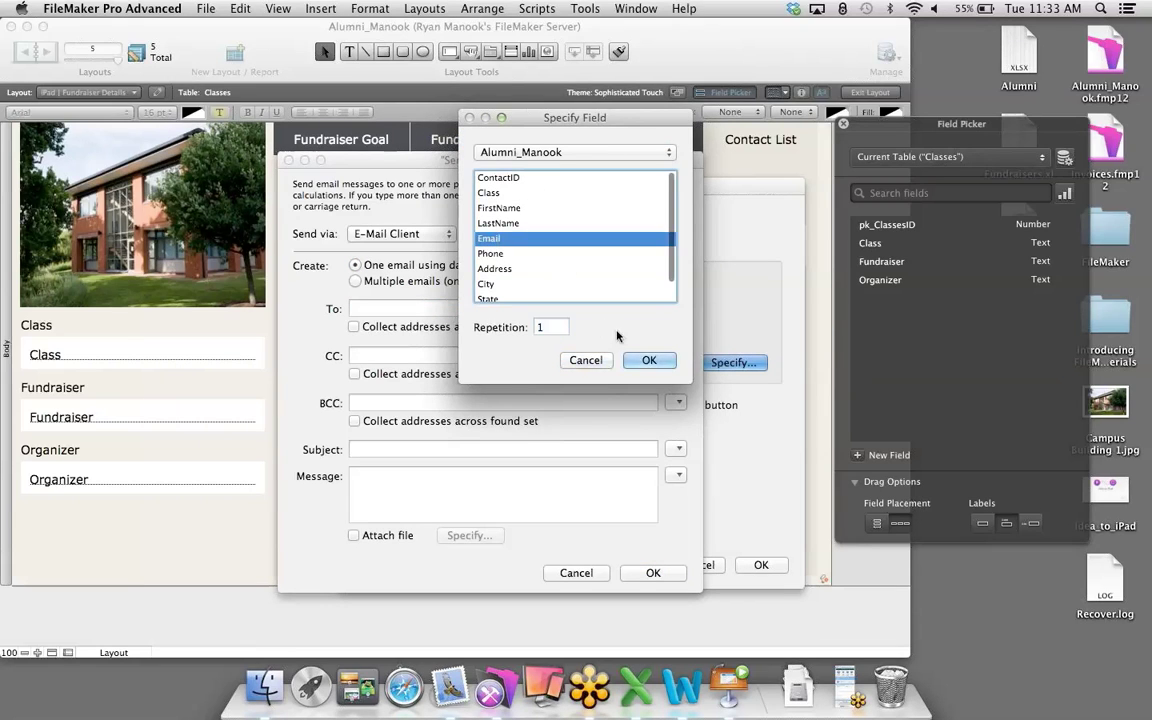
pyautogui.click(648, 360)
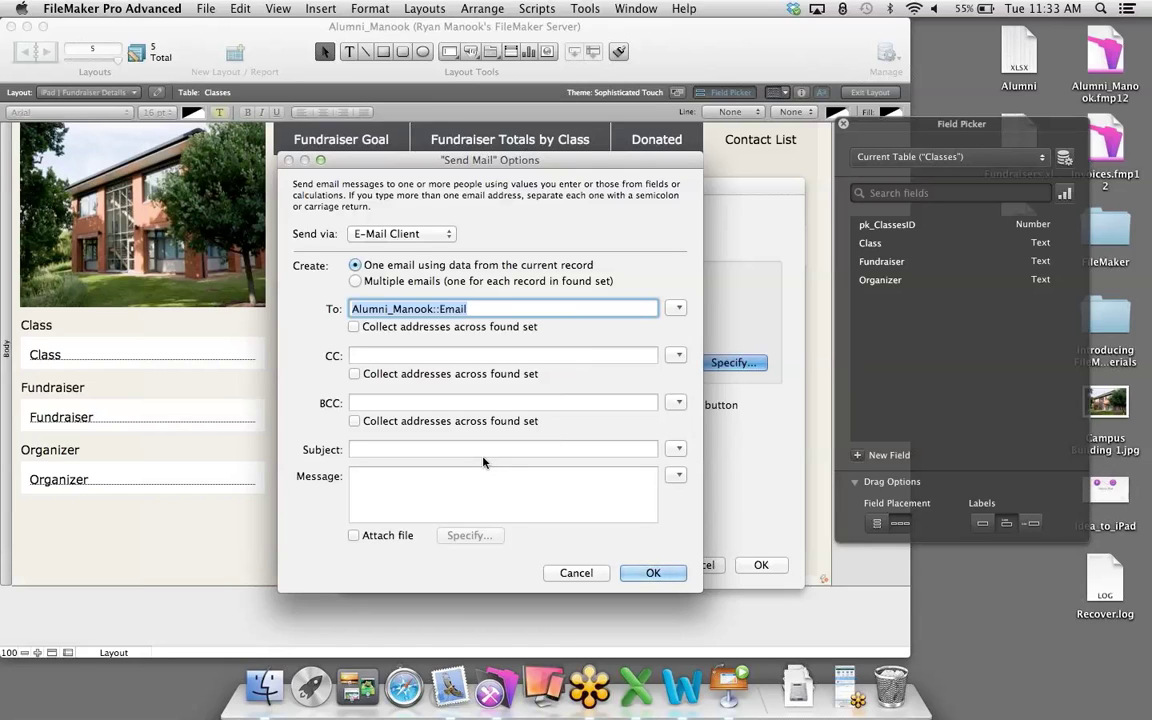
pyautogui.click(677, 477)
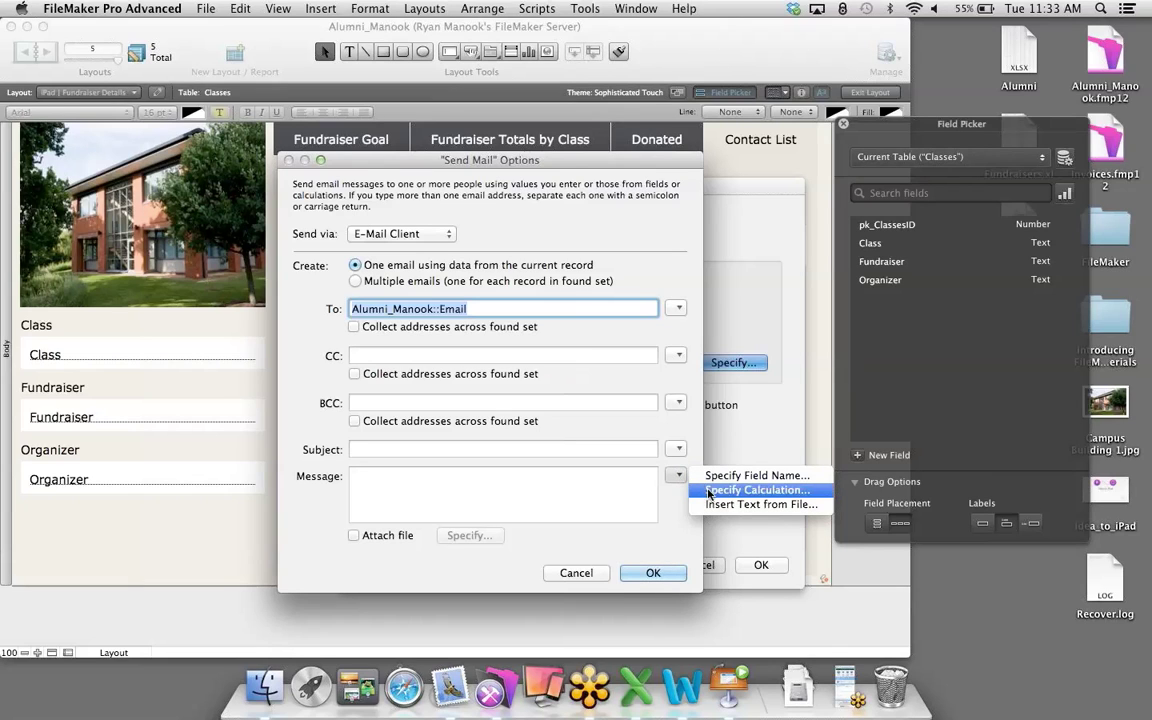
# - Set the message body calculation to 'Thanks,', the sender's name and "Class of '02" on separate lines
pyautogui.click(709, 491)
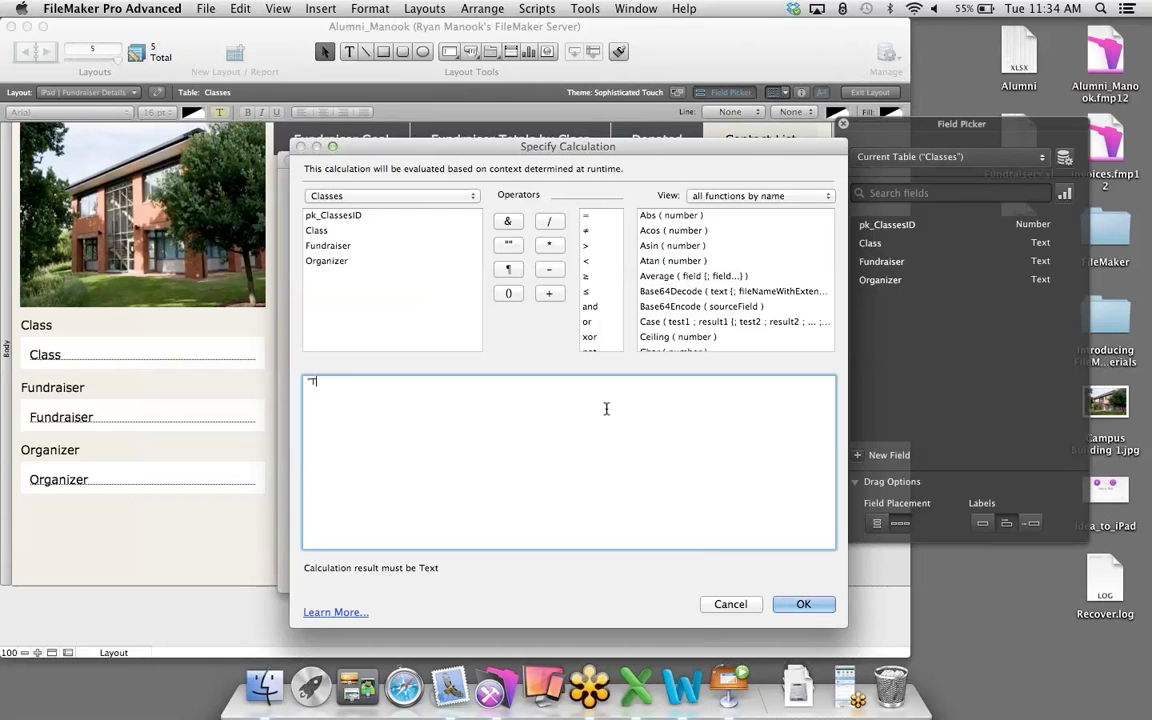
pyautogui.write('" &')
pyautogui.write('"Ryan Manook"')
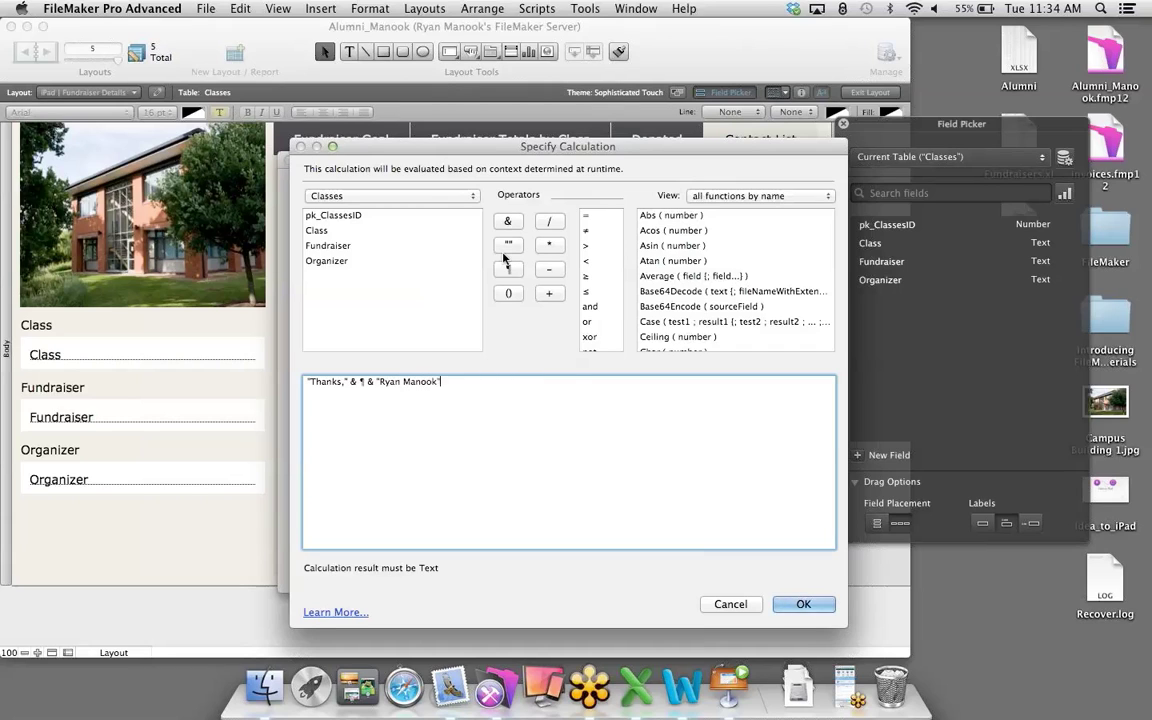
pyautogui.write(' &')
pyautogui.click(507, 270)
pyautogui.write('Class of \'02"')
pyautogui.click(804, 603)
pyautogui.click(665, 576)
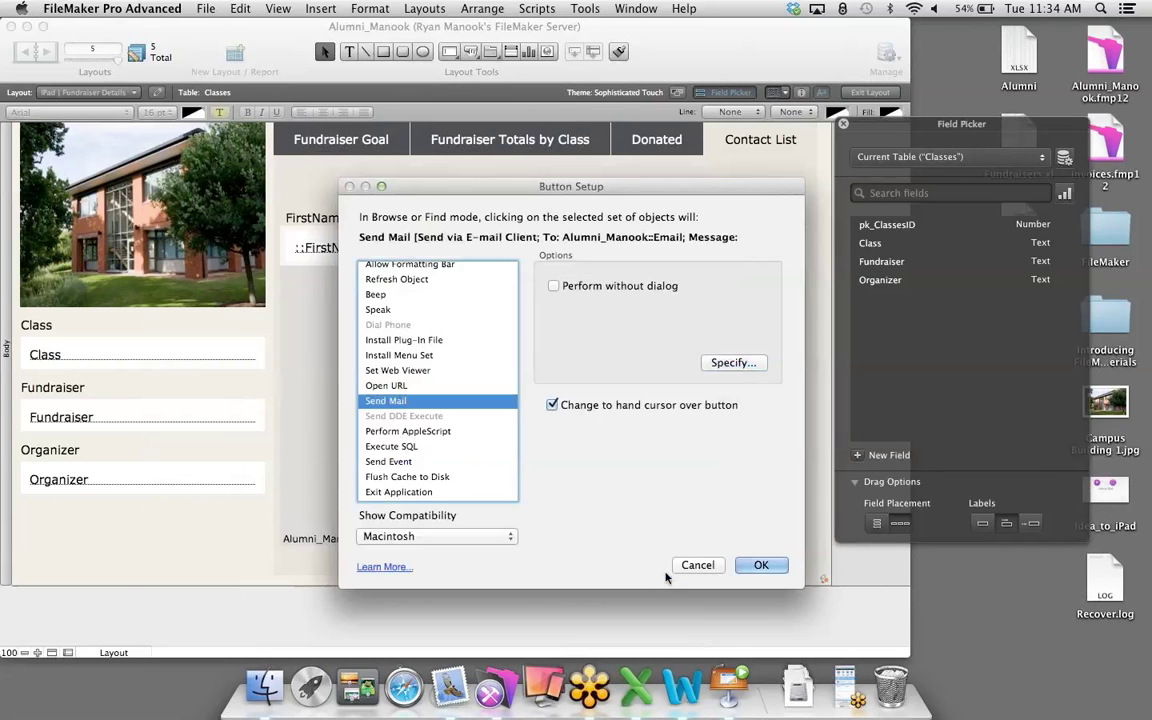
pyautogui.click(761, 565)
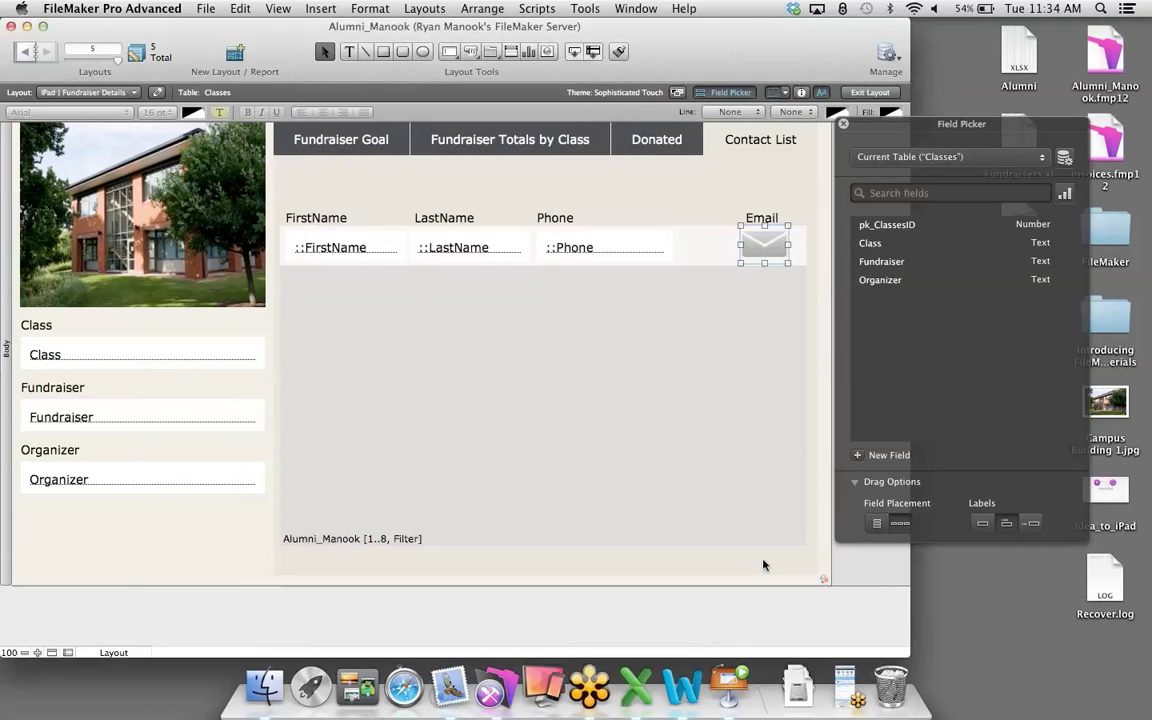
# - Deselect the email button and bring the Donated tab panel forward
pyautogui.click(690, 208)
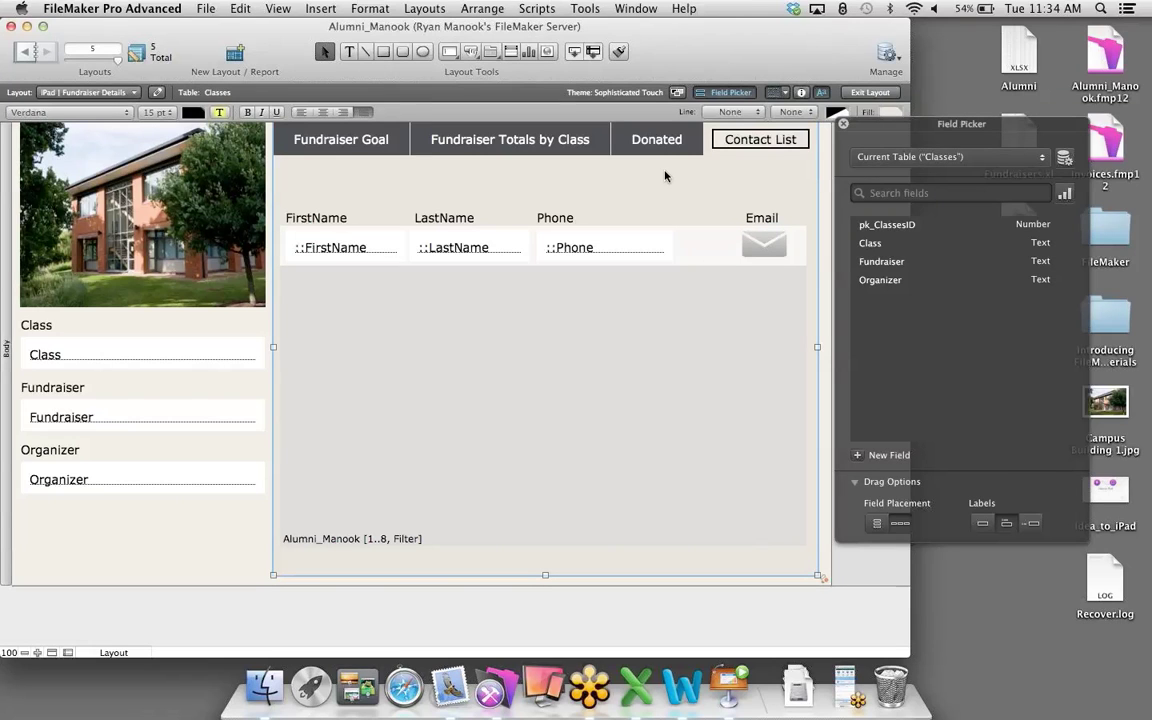
pyautogui.scroll(1, 665, 176)
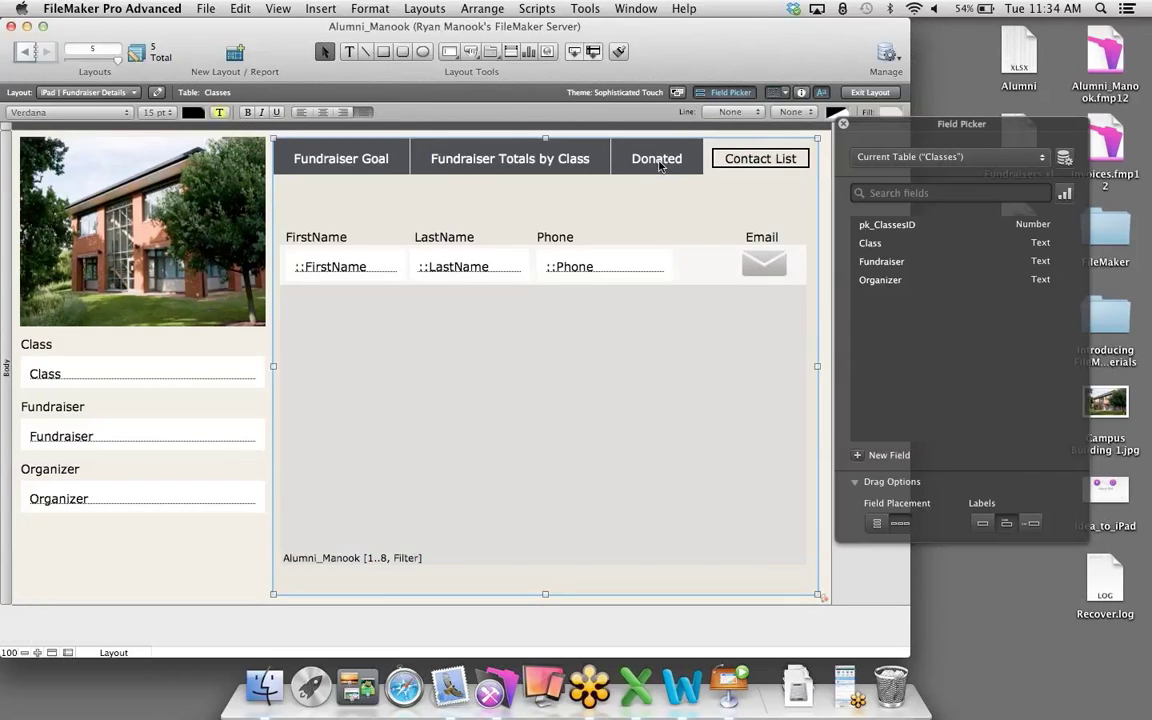
pyautogui.click(657, 159)
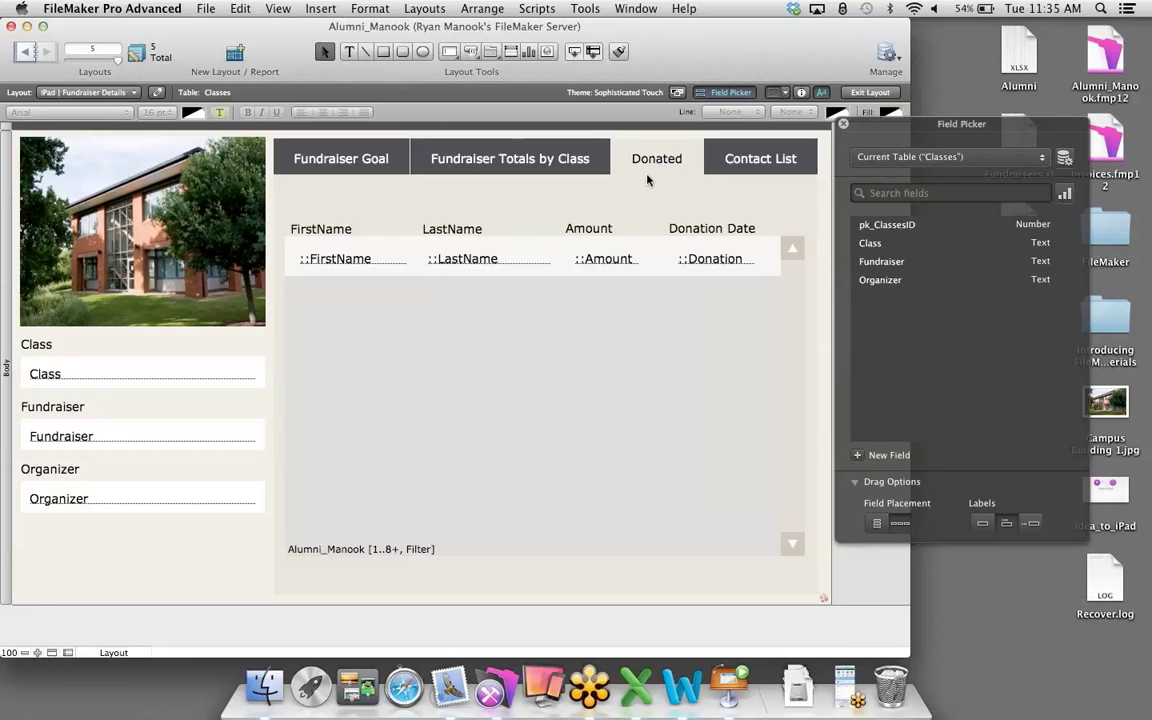
# - Open the Manage Database window from the File menu
pyautogui.click(206, 9)
pyautogui.moveTo(236, 160)
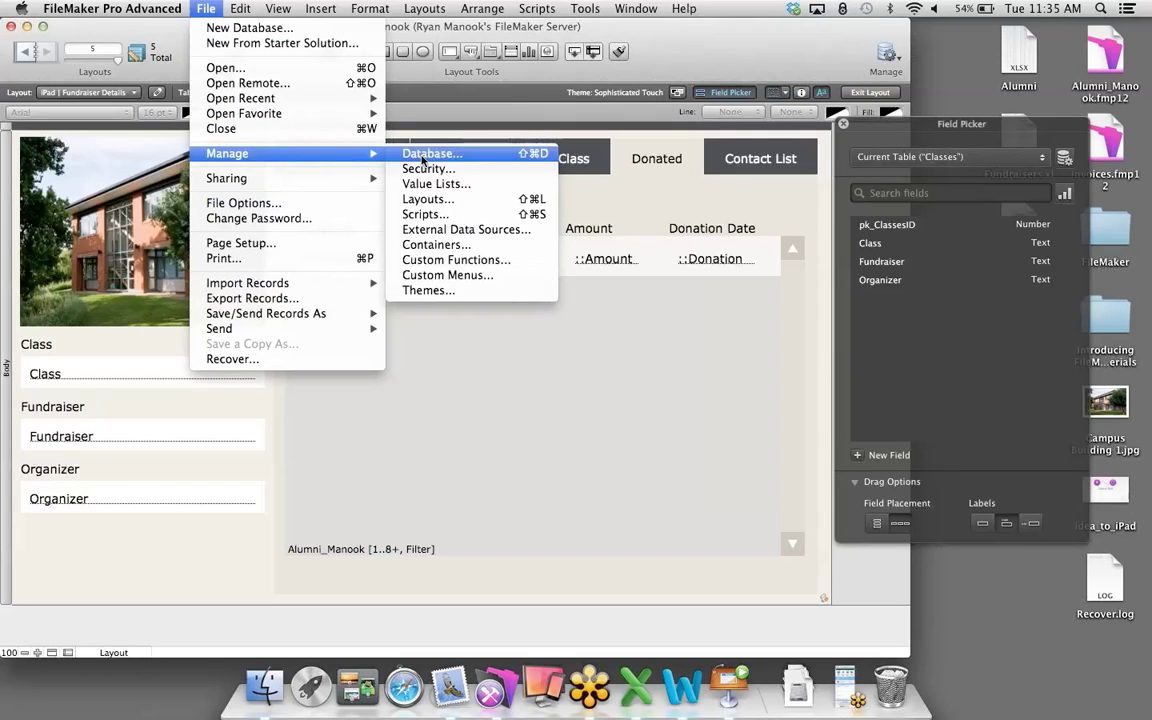
pyautogui.click(423, 155)
# - Add a Total summary field to the Fundraisers table computing Total of Amount
pyautogui.click(351, 56)
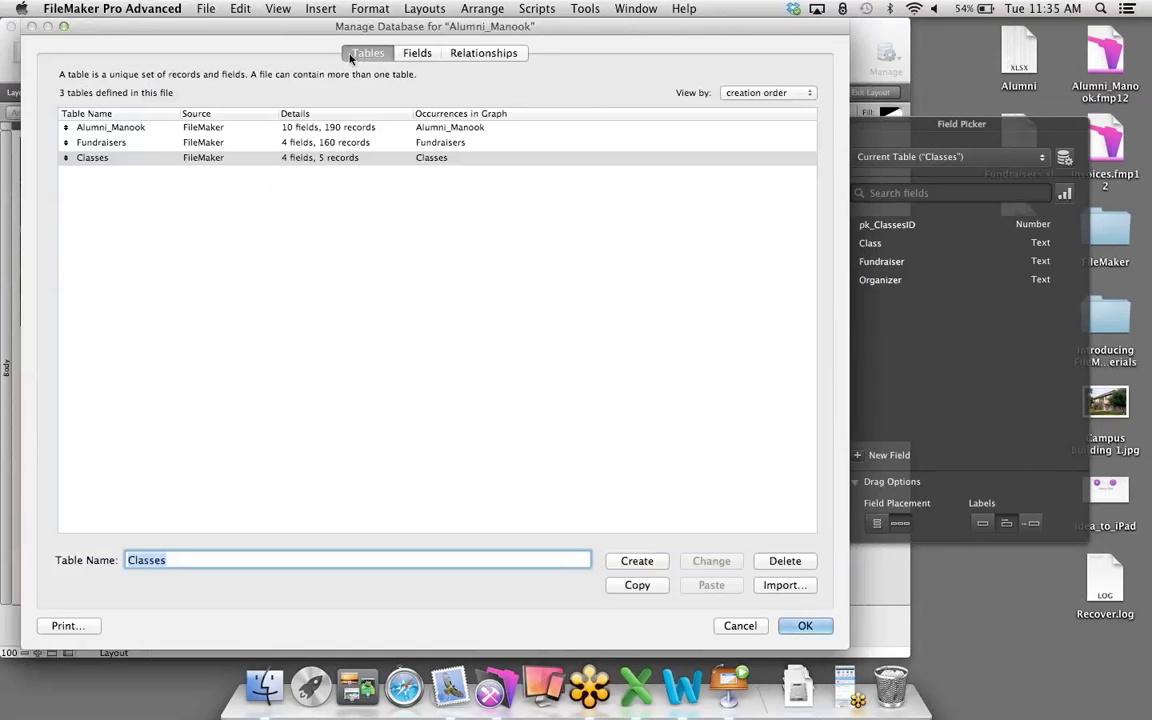
pyautogui.doubleClick(124, 143)
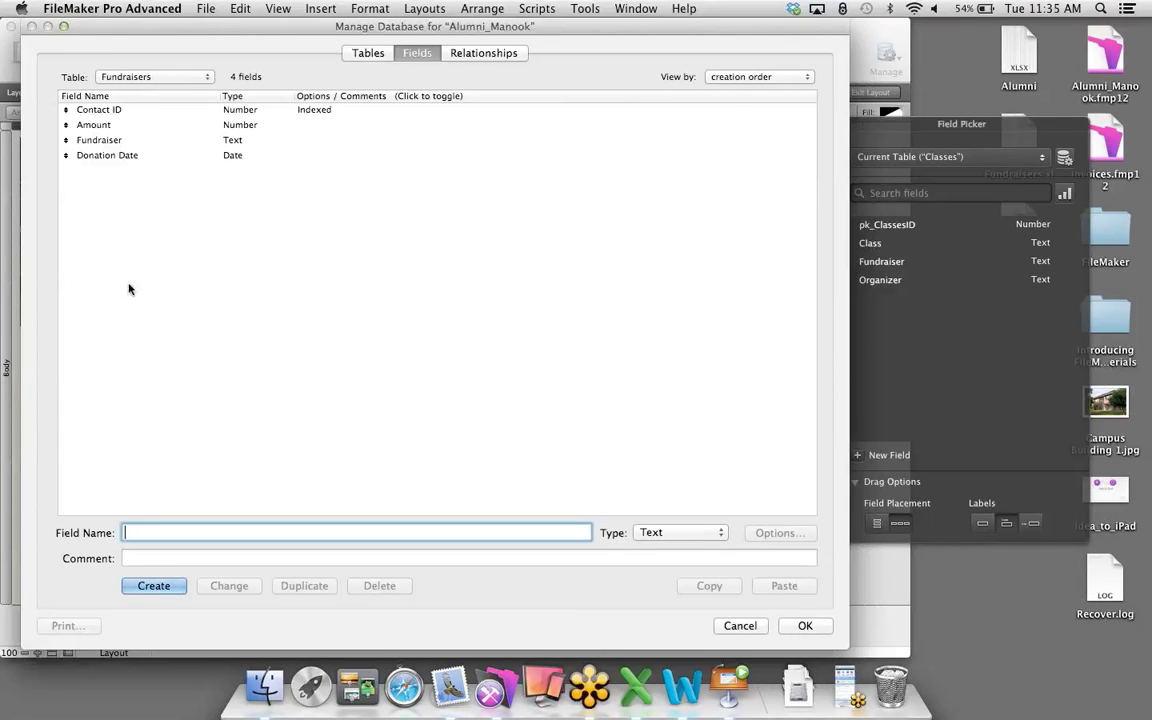
pyautogui.write('Total')
pyautogui.click(675, 532)
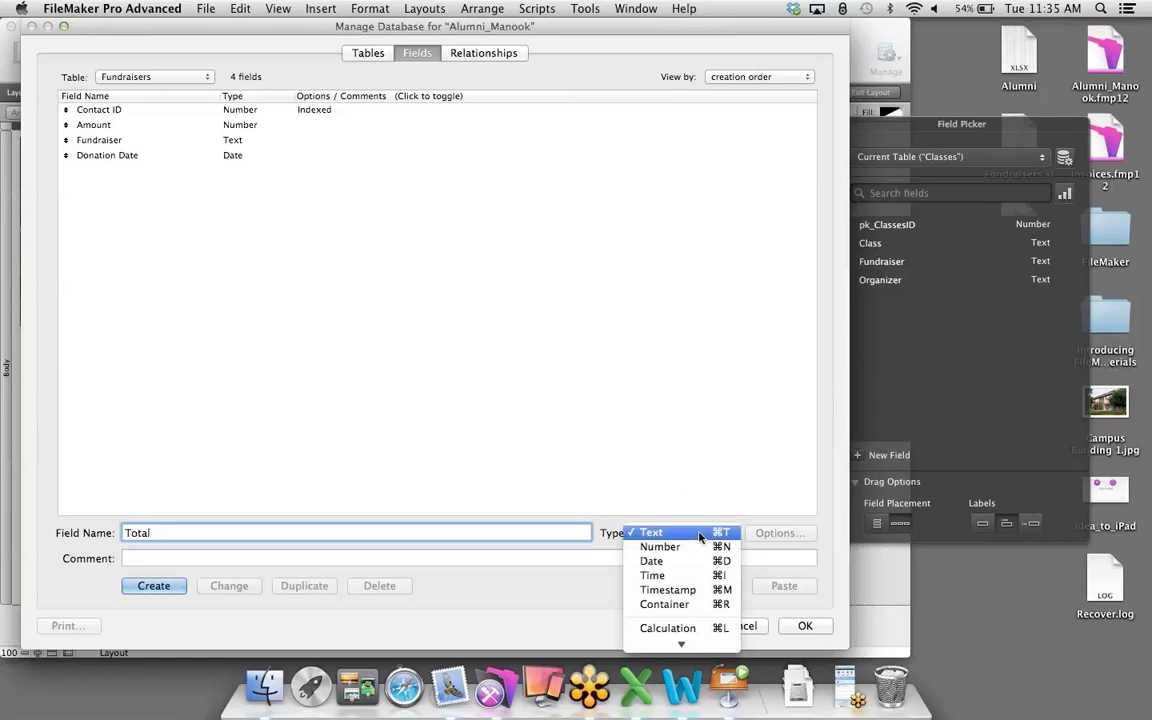
pyautogui.click(665, 643)
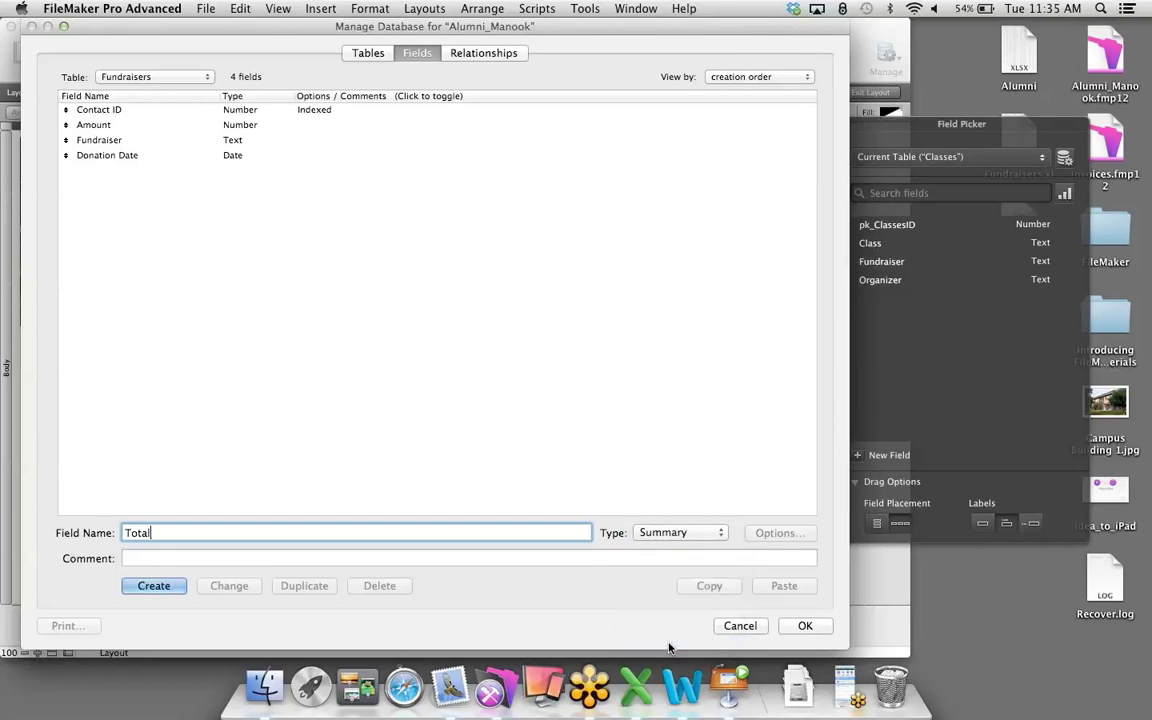
pyautogui.click(152, 586)
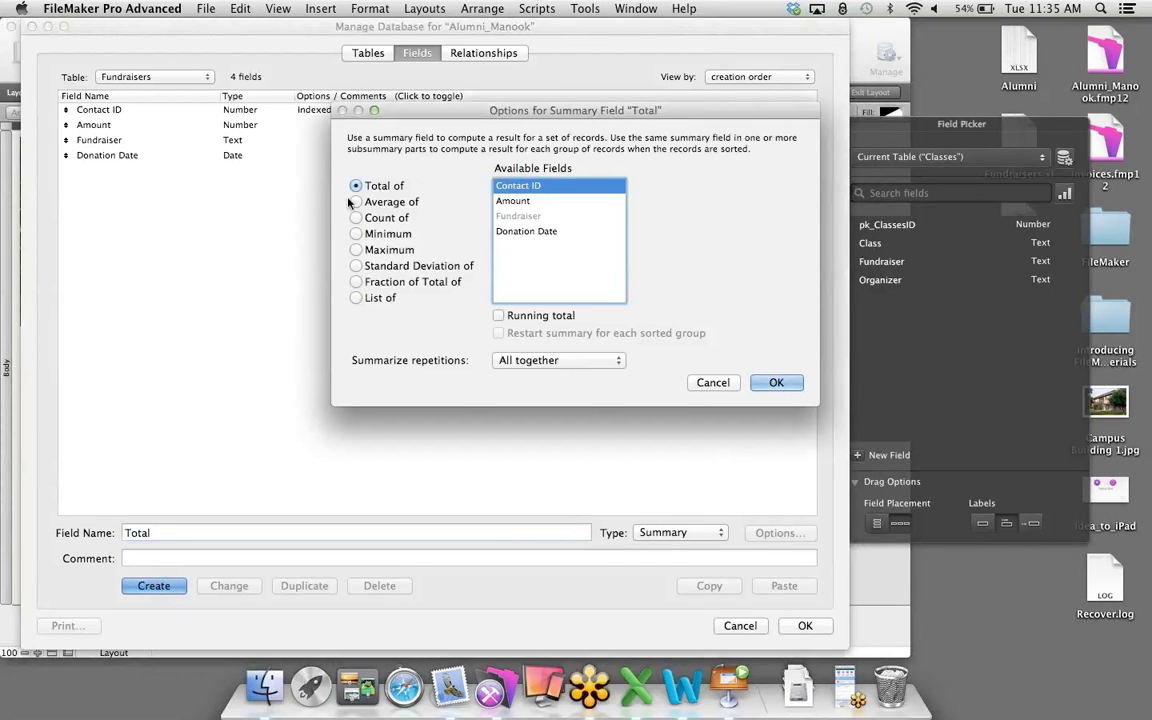
pyautogui.click(520, 202)
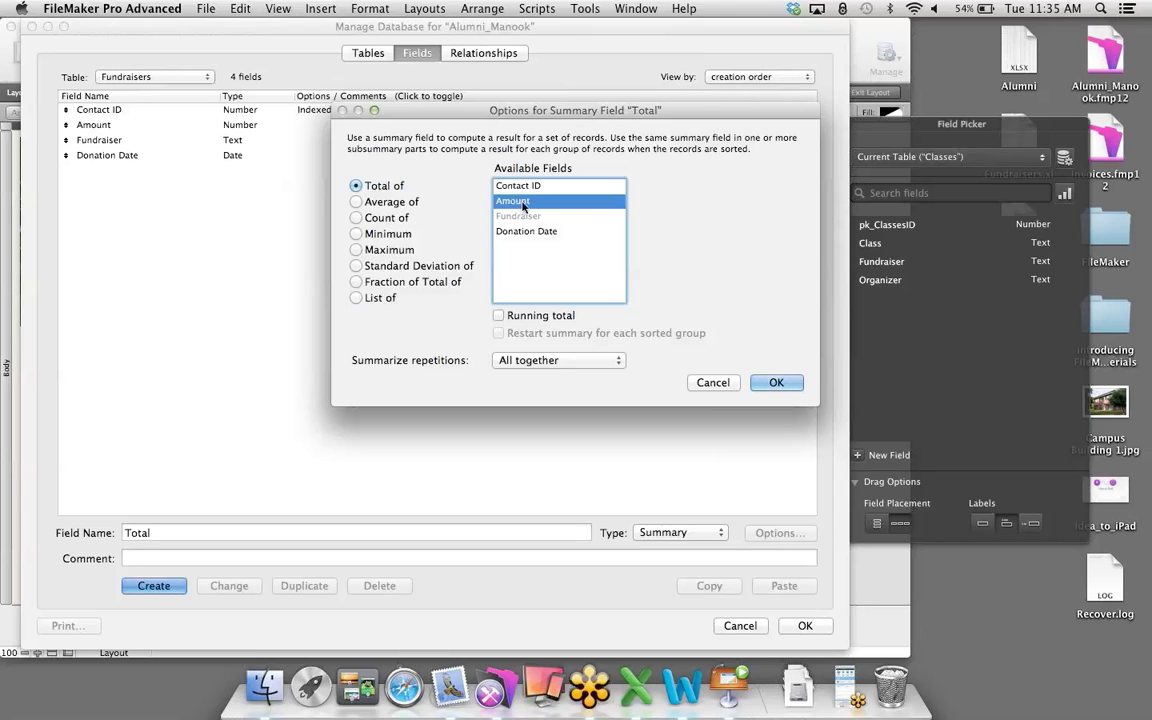
pyautogui.click(777, 382)
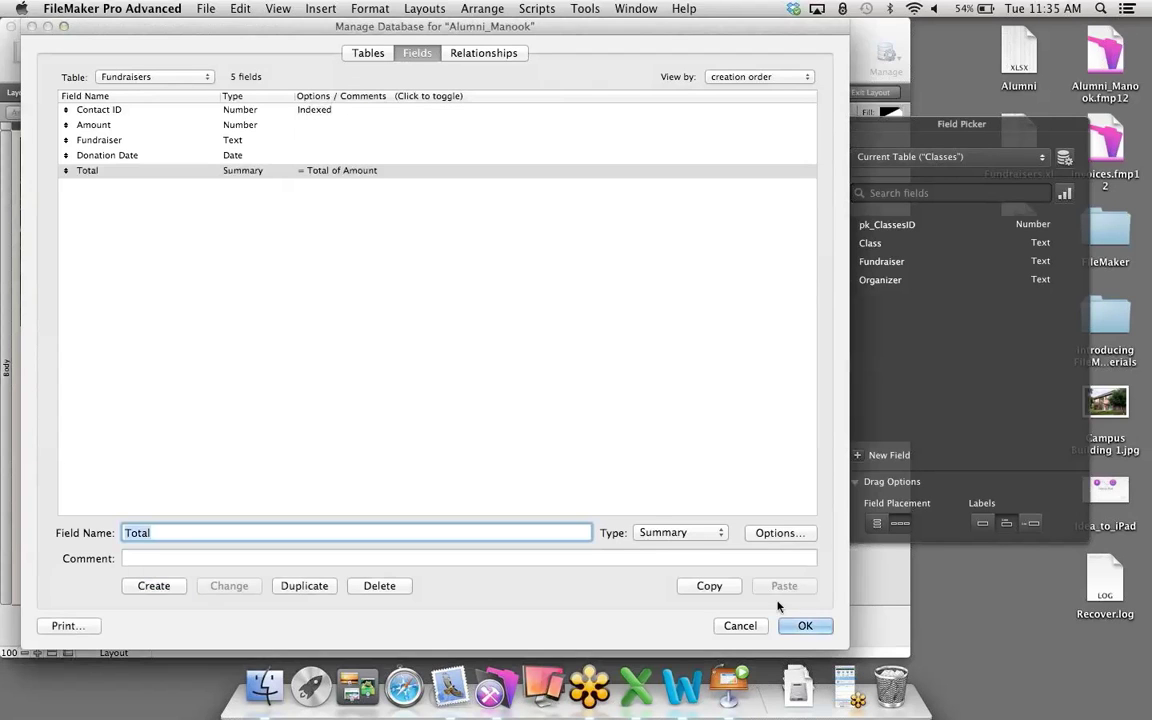
pyautogui.click(805, 625)
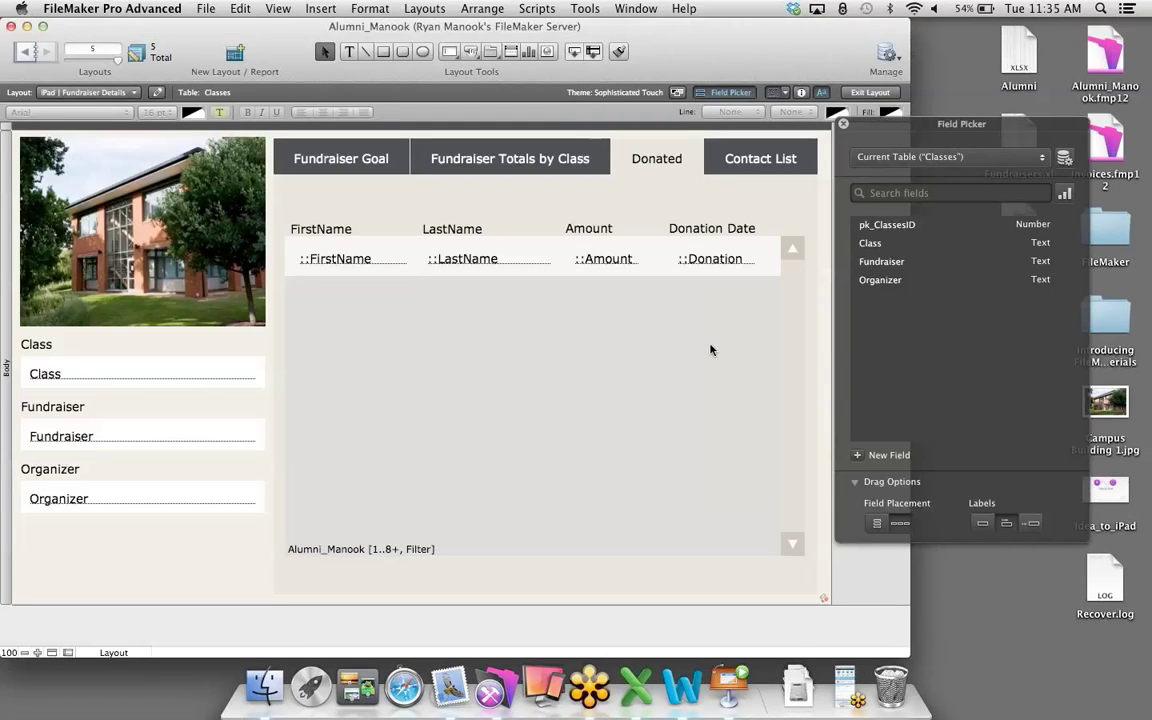
# - Place Fundraisers::Total below Organizer and widen it to match the fields above
pyautogui.click(947, 160)
pyautogui.click(905, 205)
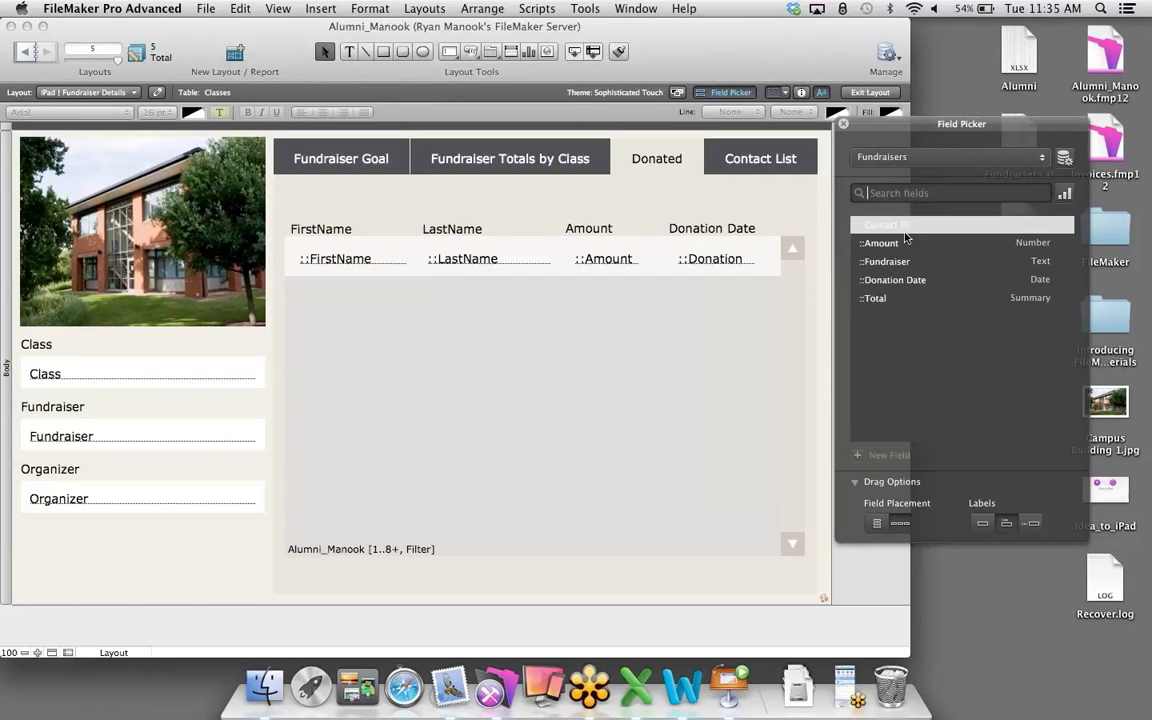
pyautogui.click(880, 299)
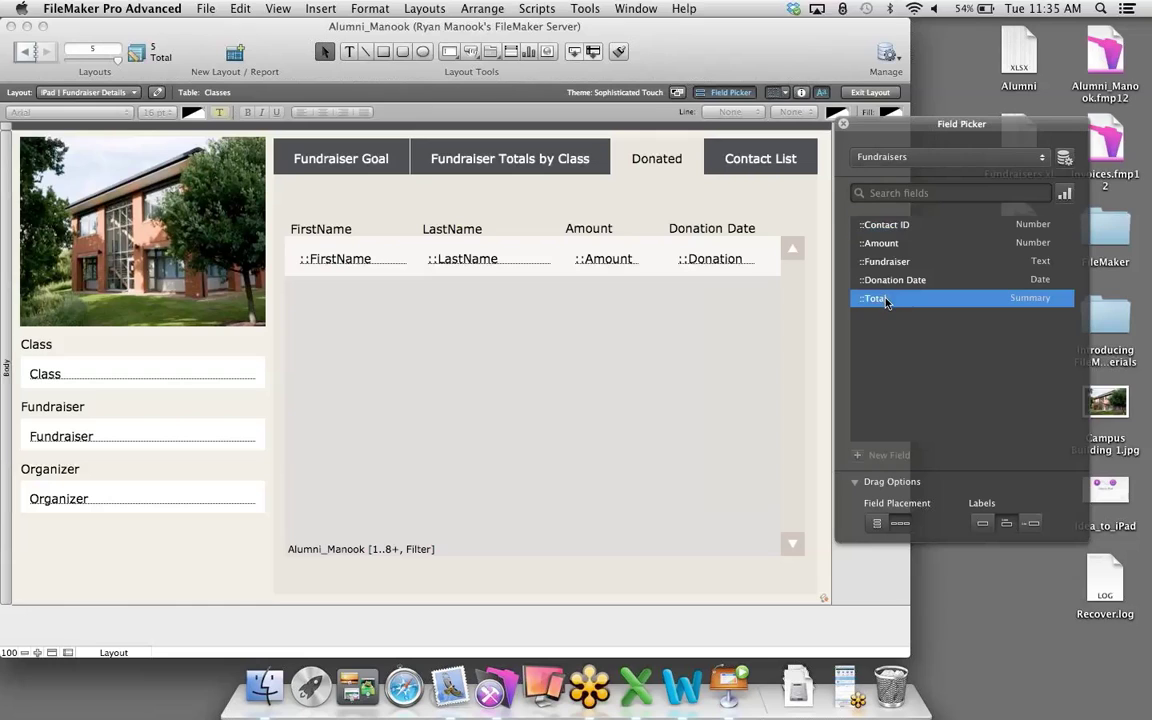
pyautogui.moveTo(860, 300); pyautogui.dragTo(266, 579)
pyautogui.click(66, 556)
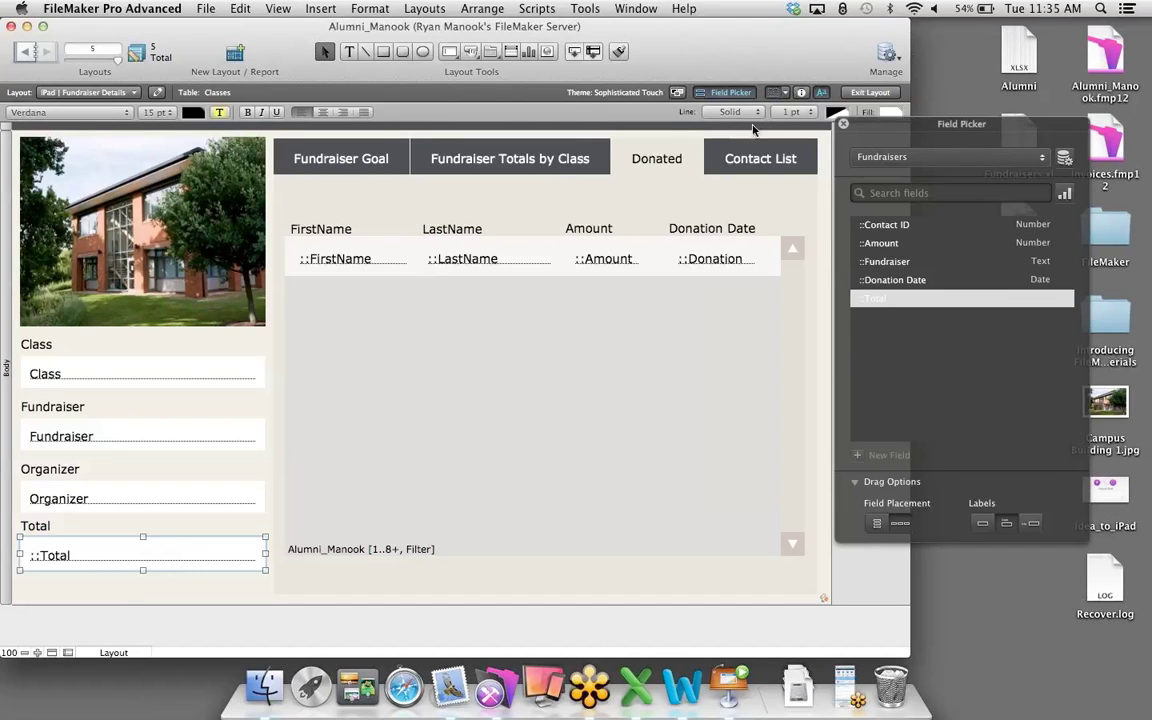
pyautogui.click(801, 92)
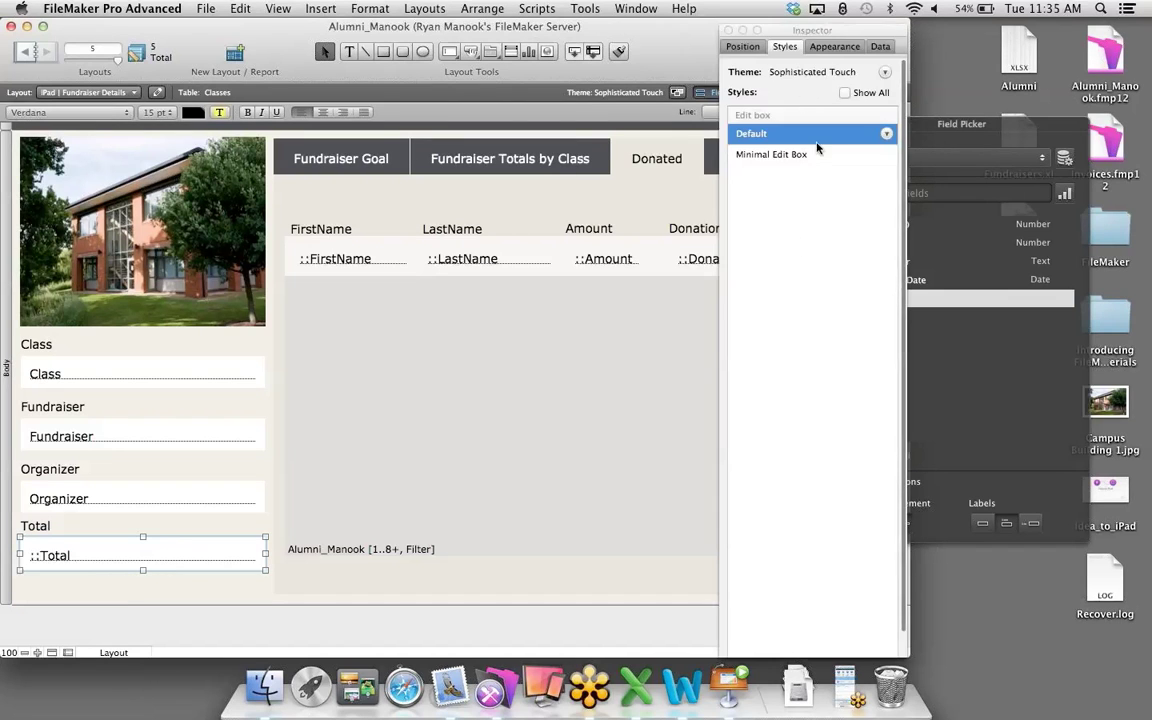
# - Format Total as Currency with a thousands separator, then return to Browse mode
pyautogui.click(880, 46)
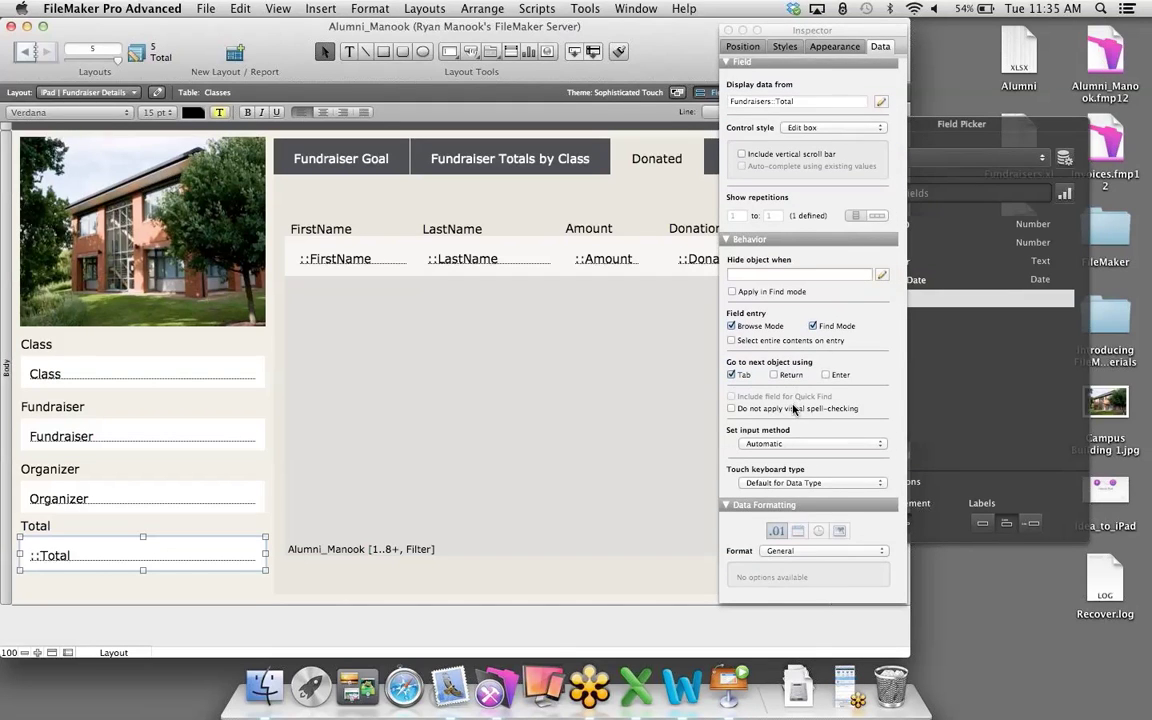
pyautogui.click(805, 554)
pyautogui.click(797, 598)
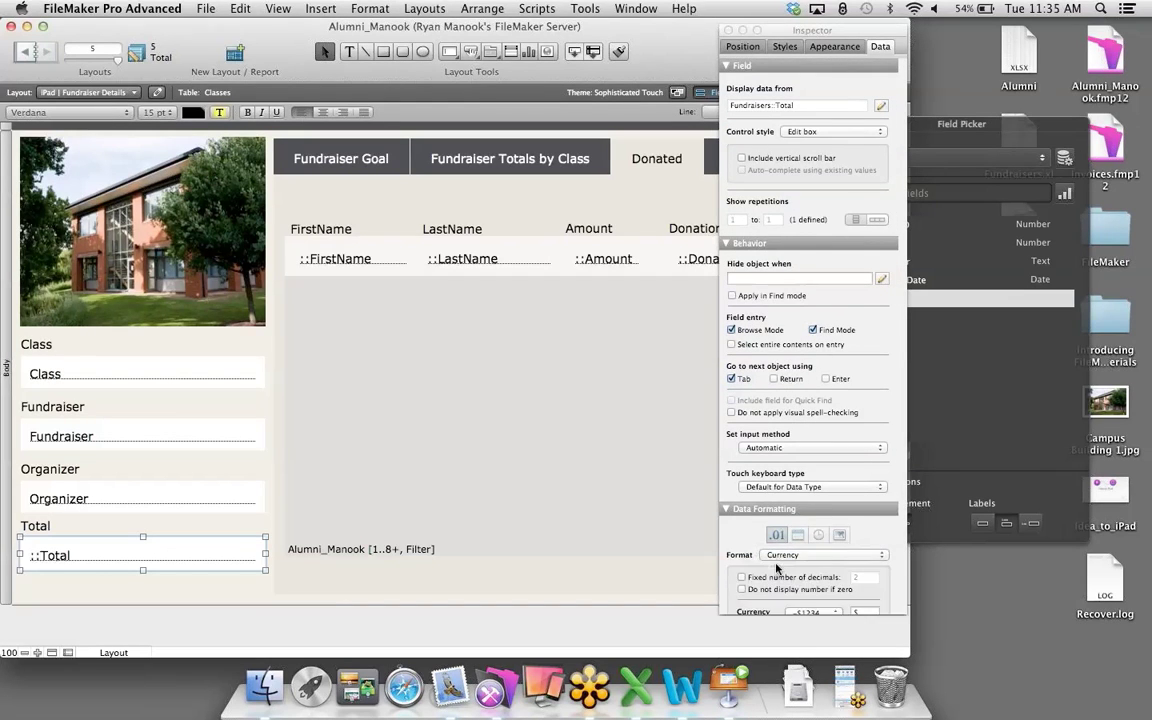
pyautogui.scroll(-3, 780, 560)
pyautogui.click(756, 579)
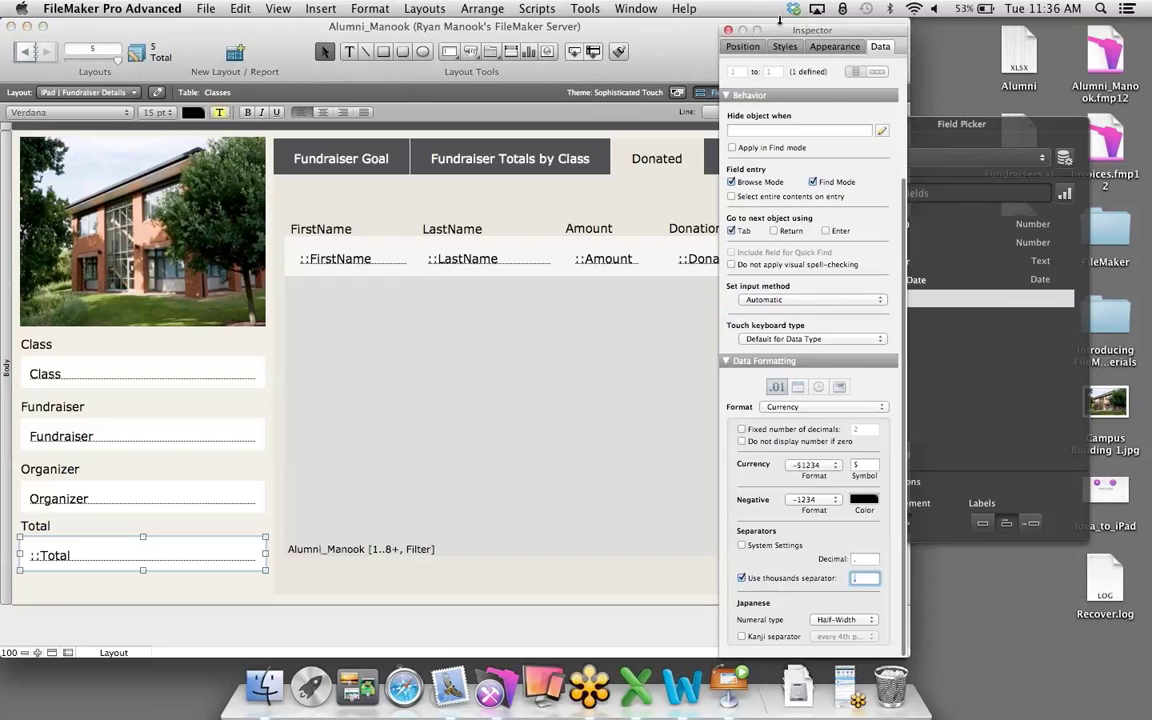
pyautogui.click(728, 31)
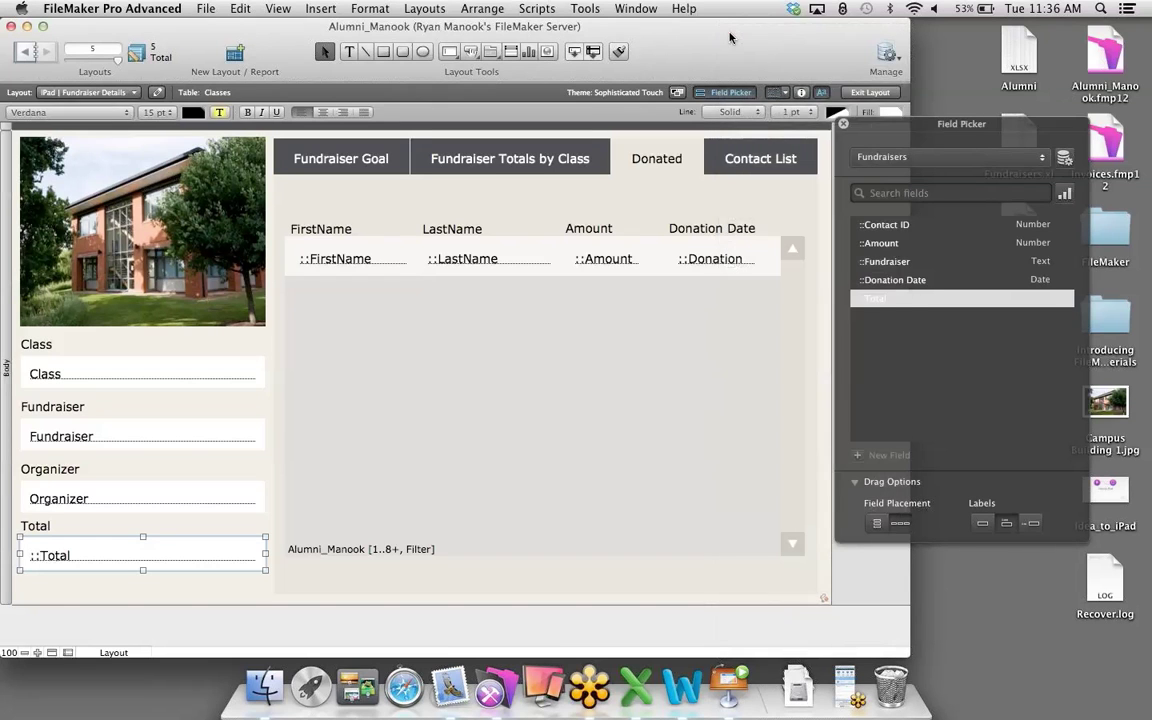
pyautogui.scroll(2, 648, 225)
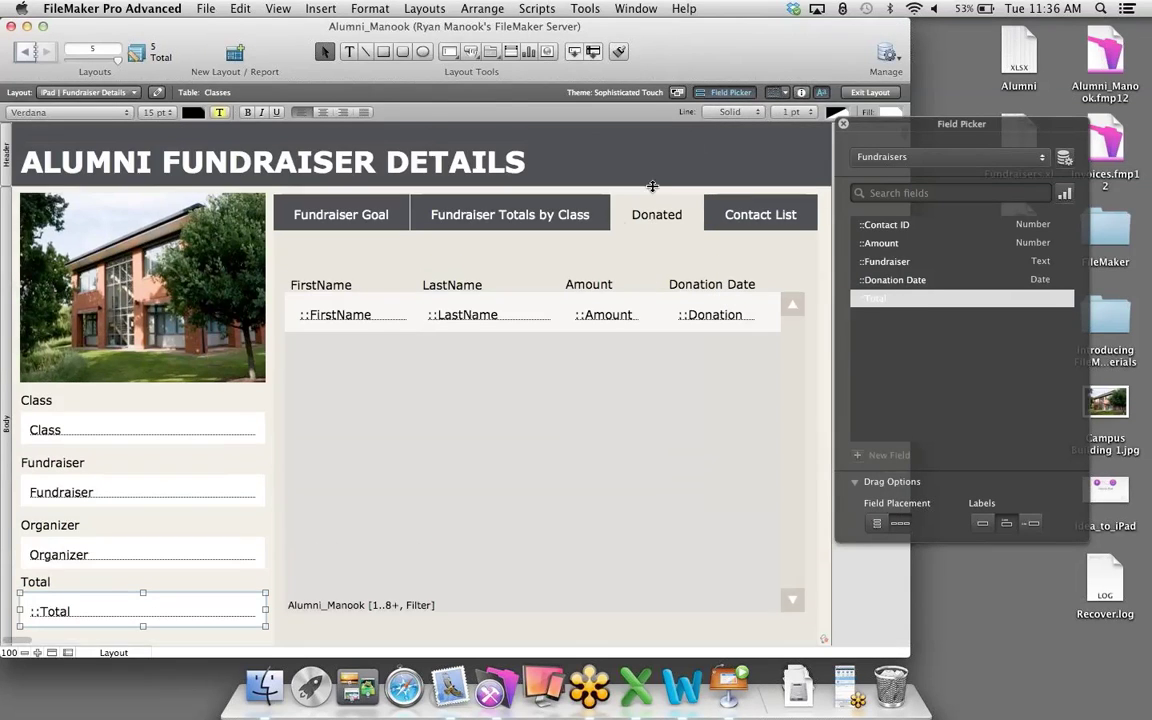
pyautogui.click(842, 125)
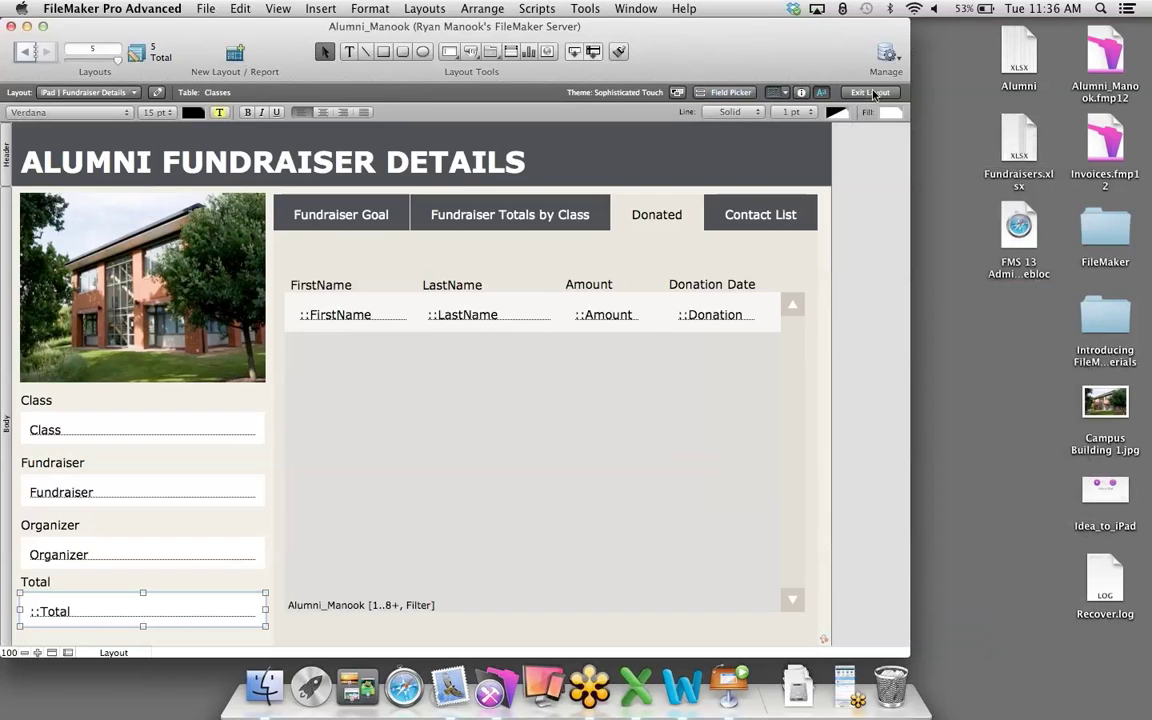
pyautogui.click(871, 93)
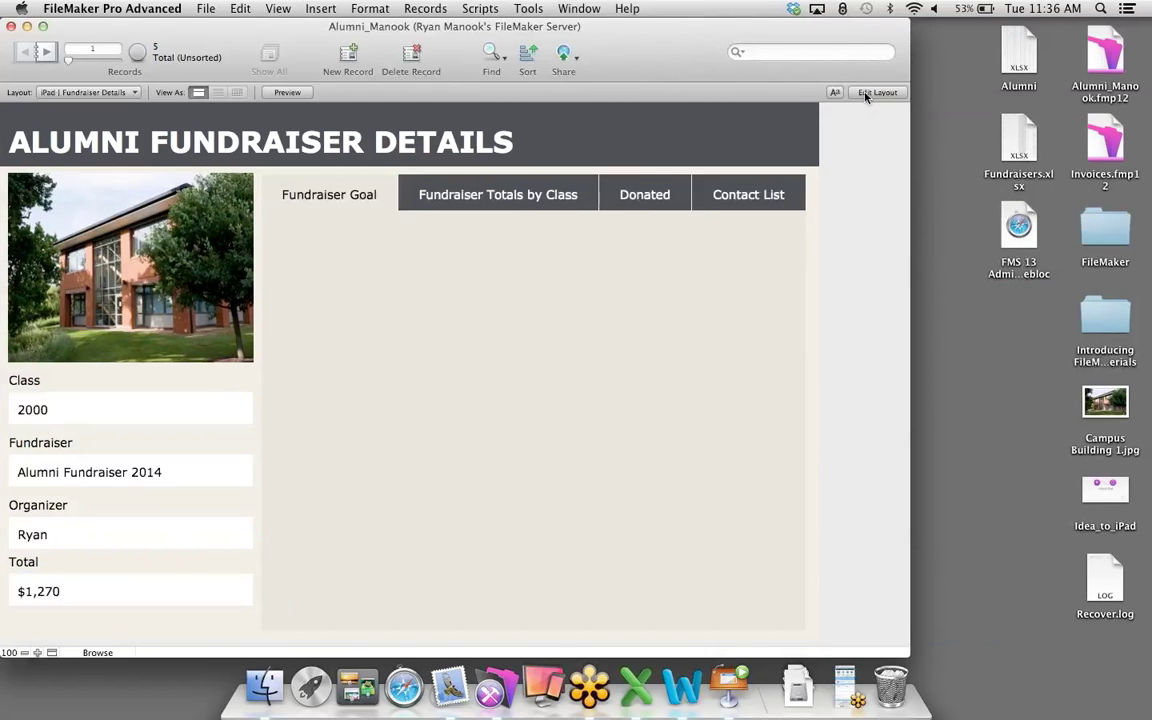
# - Step forward through all class records and back to the first one
pyautogui.click(47, 52)
pyautogui.click(47, 52)
pyautogui.click(47, 52)
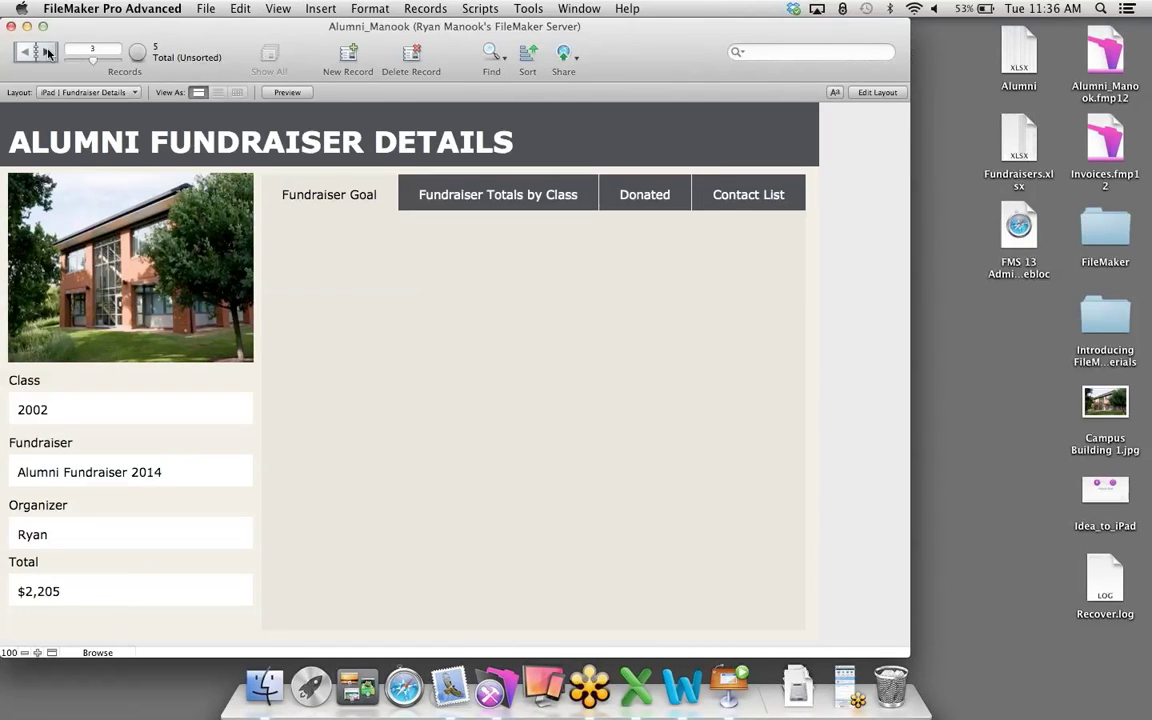
pyautogui.click(47, 52)
pyautogui.click(28, 52)
pyautogui.click(28, 52)
pyautogui.click(28, 52)
pyautogui.click(28, 52)
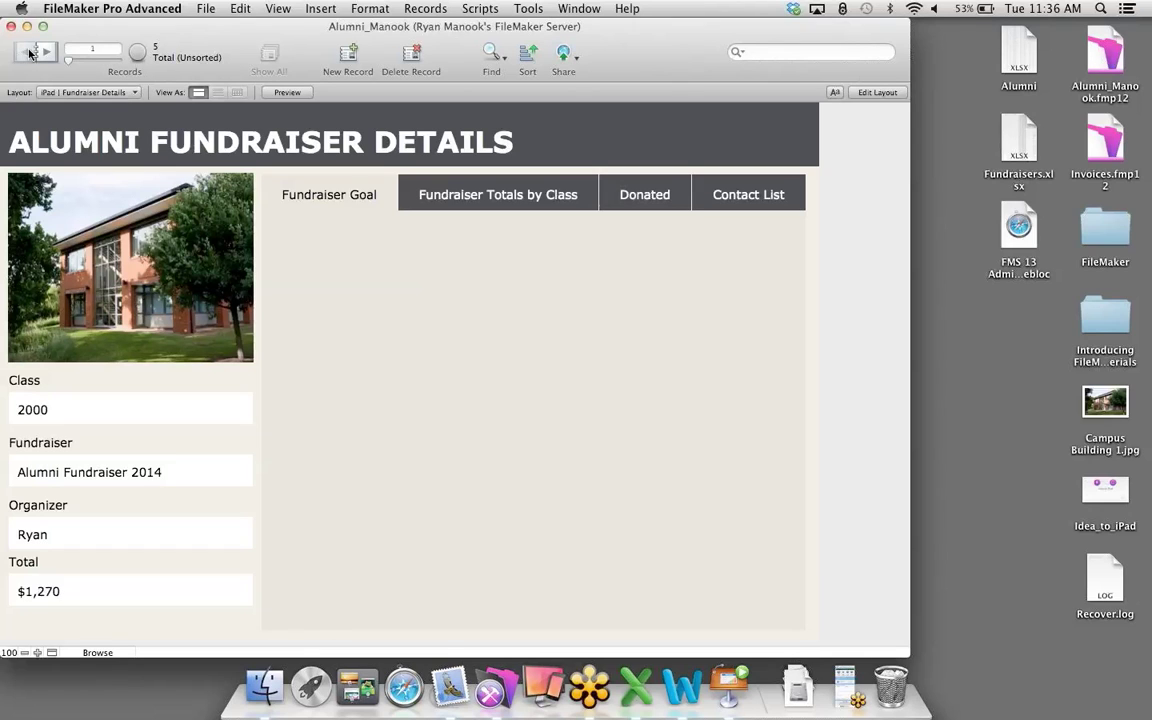
# - Browse the Donated donor list across records, ending on Class 2000
pyautogui.click(644, 198)
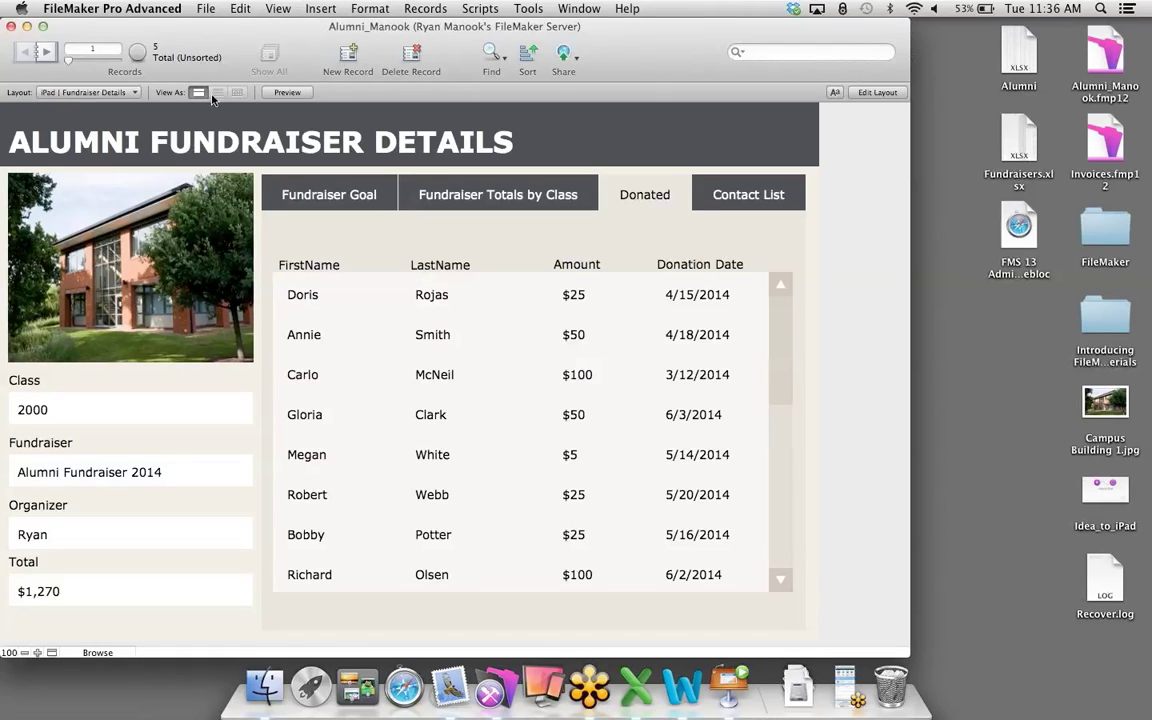
pyautogui.click(47, 52)
pyautogui.click(47, 52)
pyautogui.click(47, 52)
pyautogui.click(47, 52)
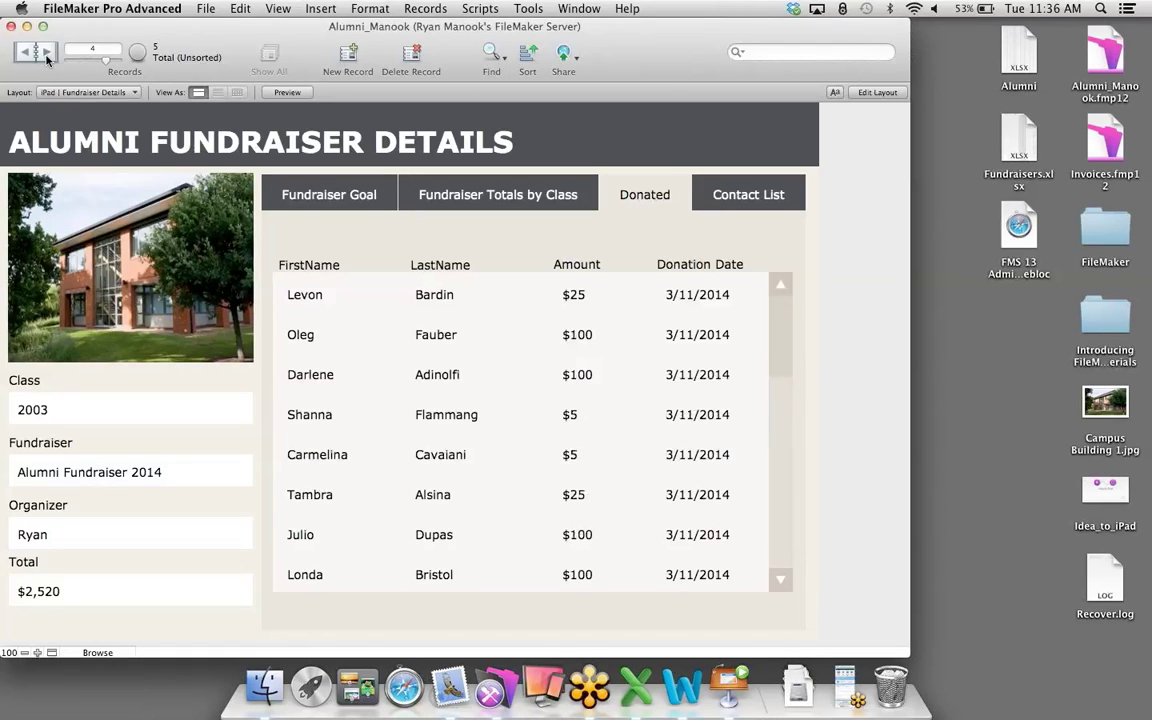
pyautogui.click(47, 52)
pyautogui.click(26, 52)
pyautogui.click(26, 52)
pyautogui.click(26, 52)
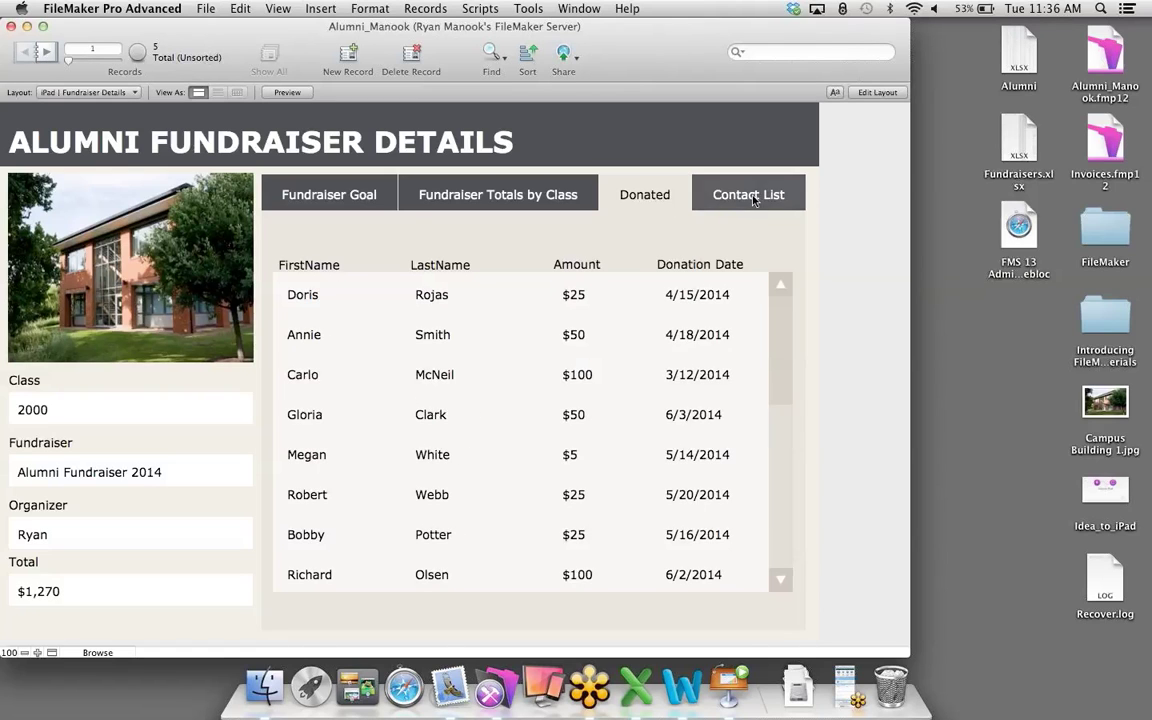
# - Browse the Contact List tab across records, returning to Class 2000
pyautogui.click(700, 188)
pyautogui.click(47, 52)
pyautogui.click(47, 52)
pyautogui.click(47, 52)
pyautogui.click(47, 52)
pyautogui.click(27, 52)
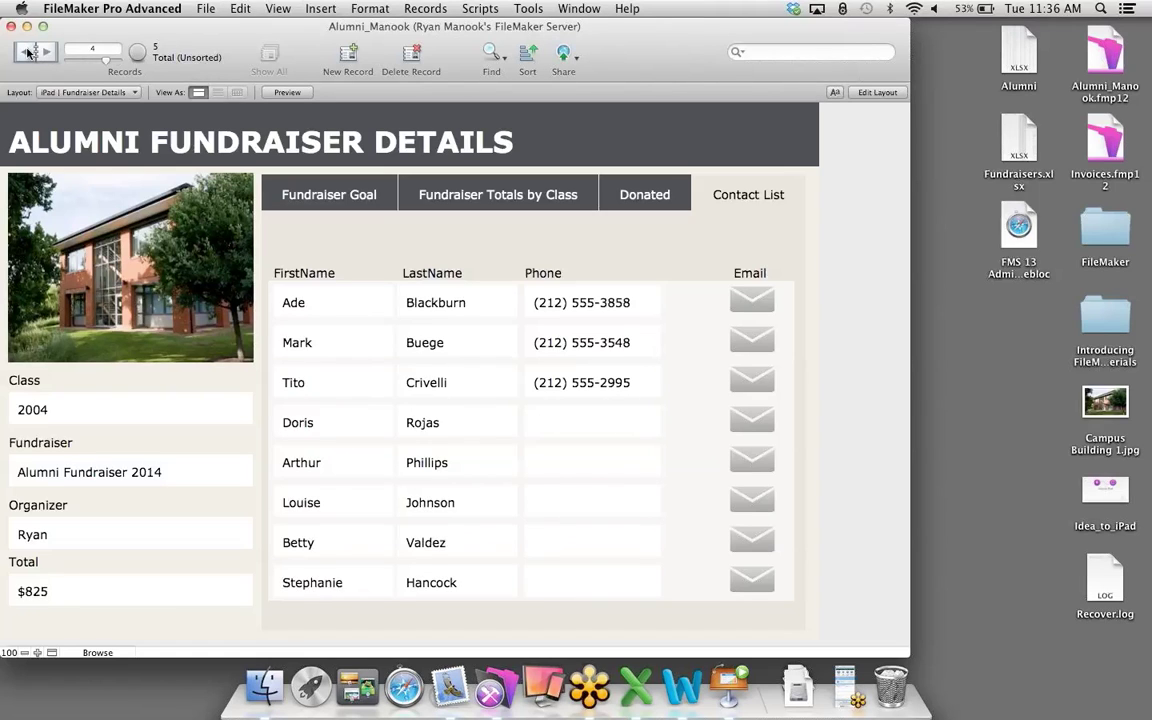
pyautogui.click(27, 52)
pyautogui.click(27, 52)
pyautogui.click(27, 52)
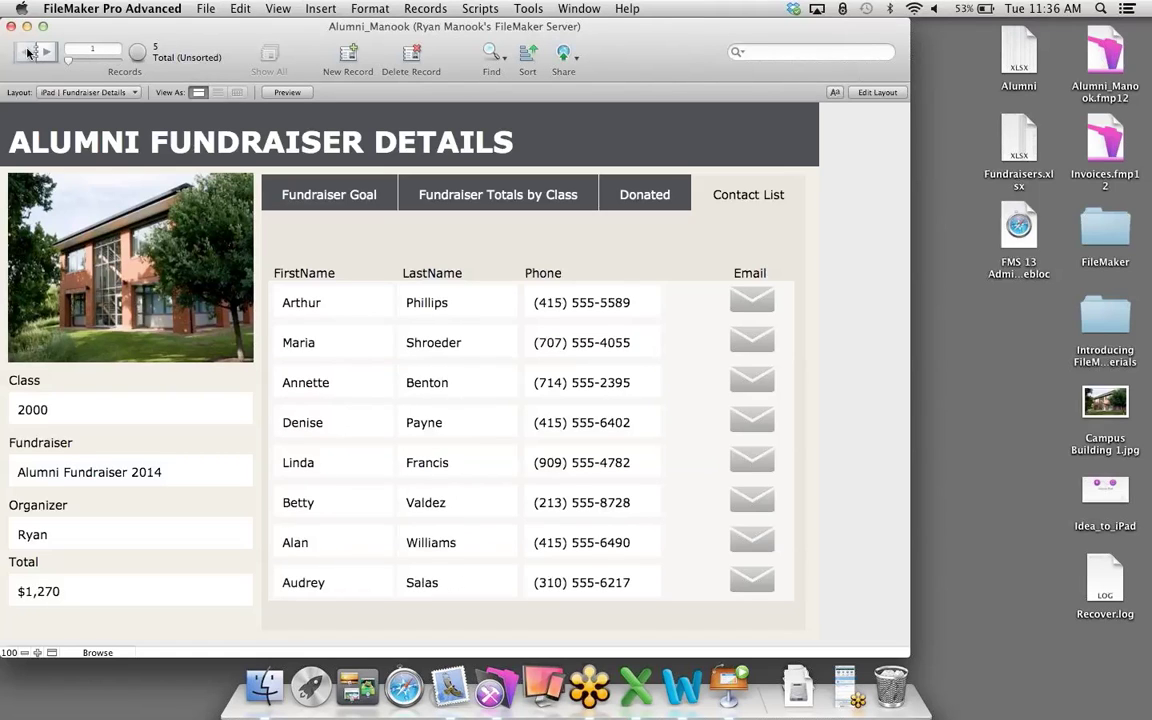
# - Test the first contact's email button, then discard the Mail draft without saving
pyautogui.click(758, 301)
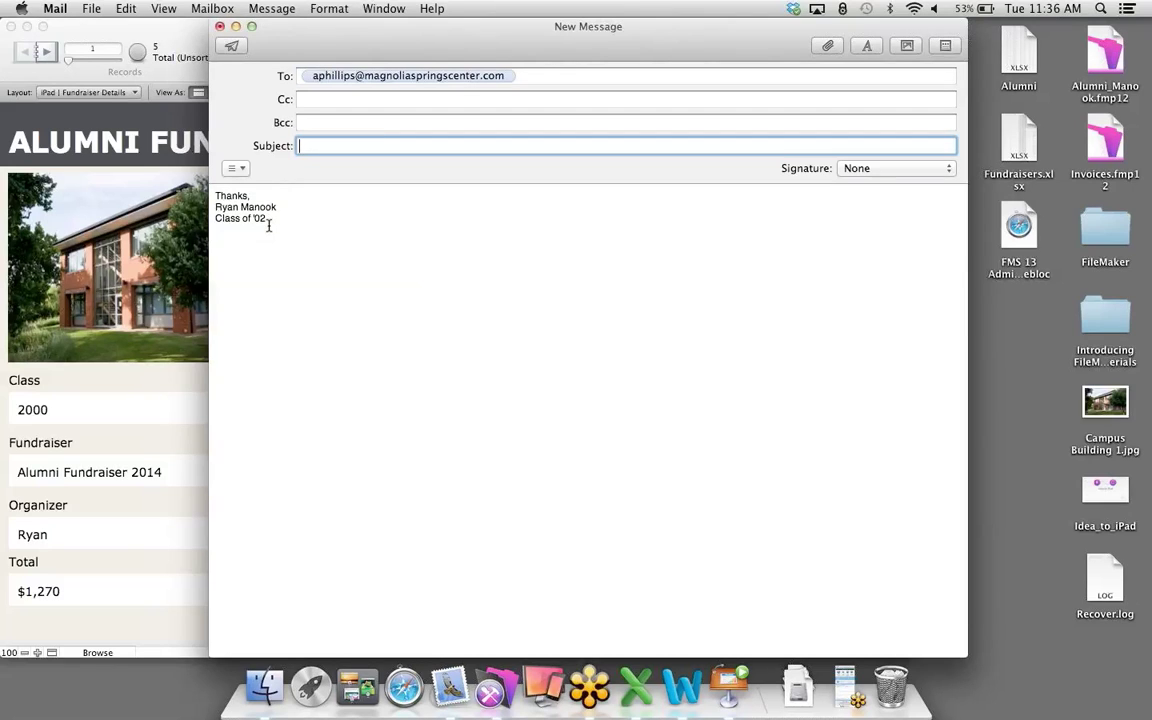
pyautogui.click(219, 28)
pyautogui.click(480, 129)
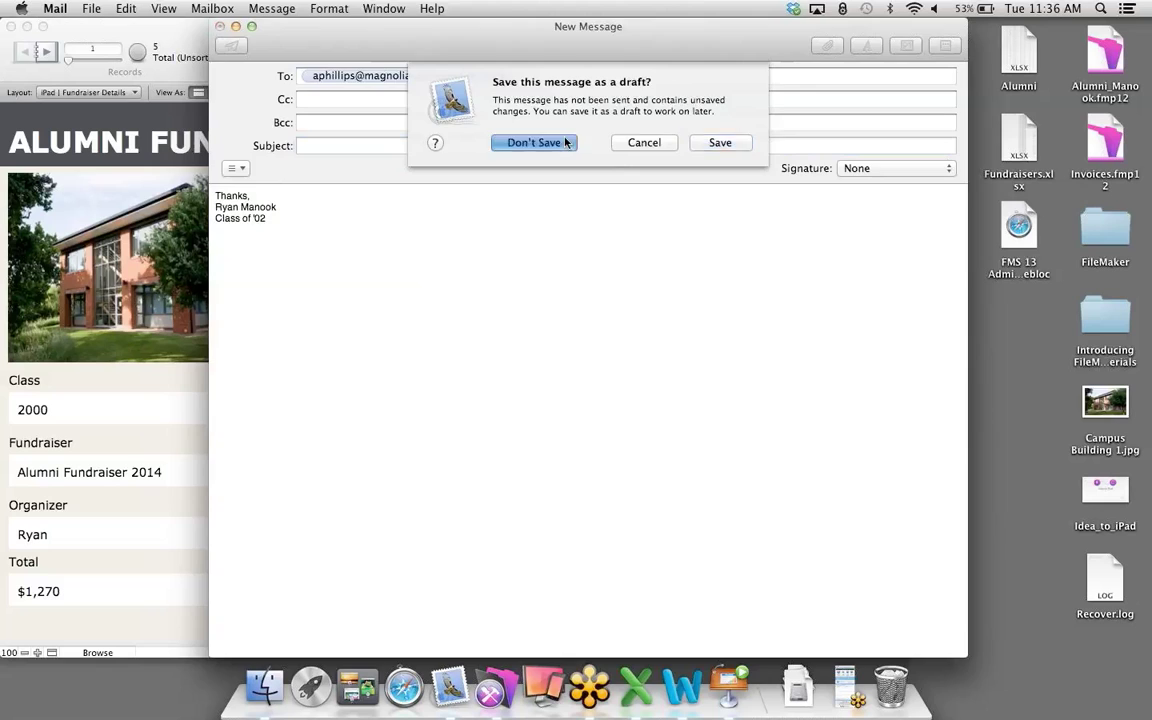
pyautogui.click(877, 92)
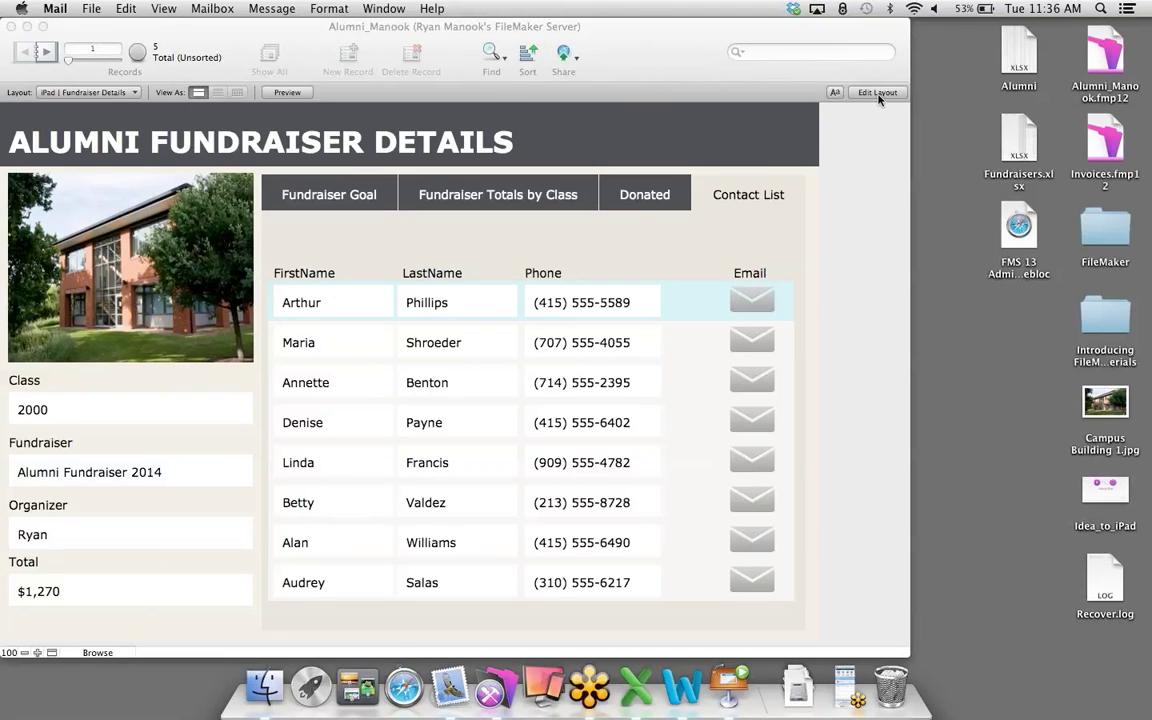
# - Apply Minimal Edit Box style to the FirstName, LastName and Phone portal fields, then show the Donated tab
pyautogui.click(381, 326)
pyautogui.keyDown('shift'); pyautogui.click(455, 322); pyautogui.keyUp('shift')
pyautogui.keyDown('shift'); pyautogui.click(585, 320); pyautogui.keyUp('shift')
pyautogui.press('super+i')
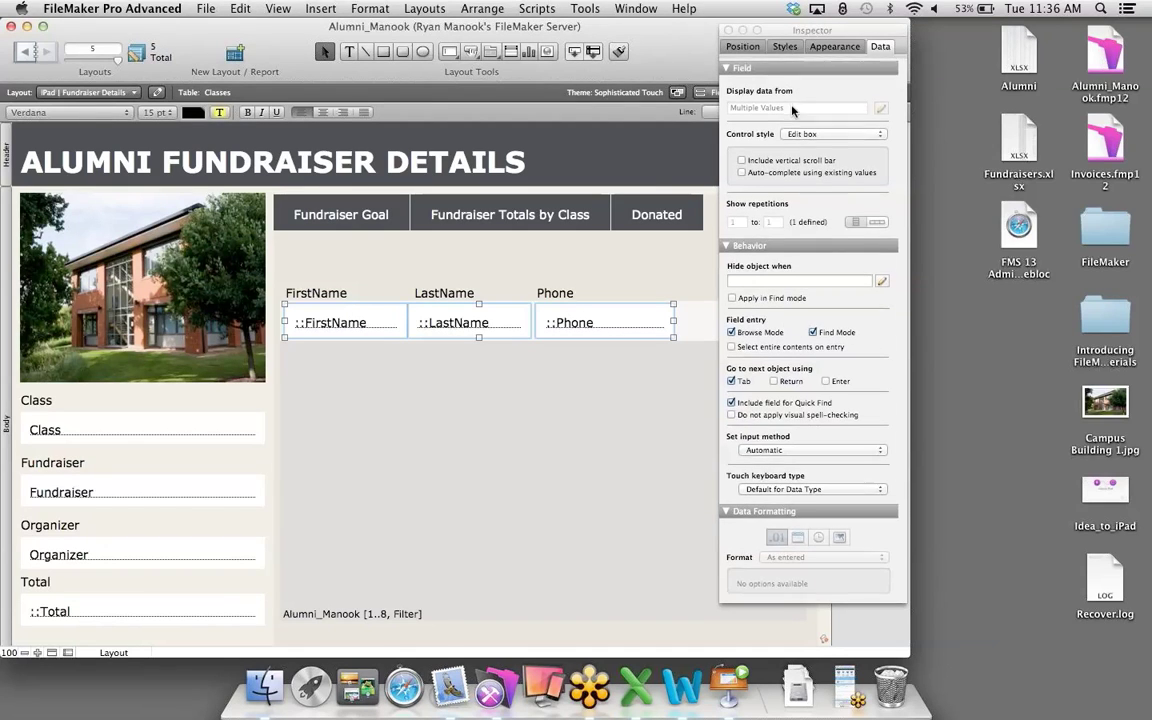
pyautogui.click(785, 47)
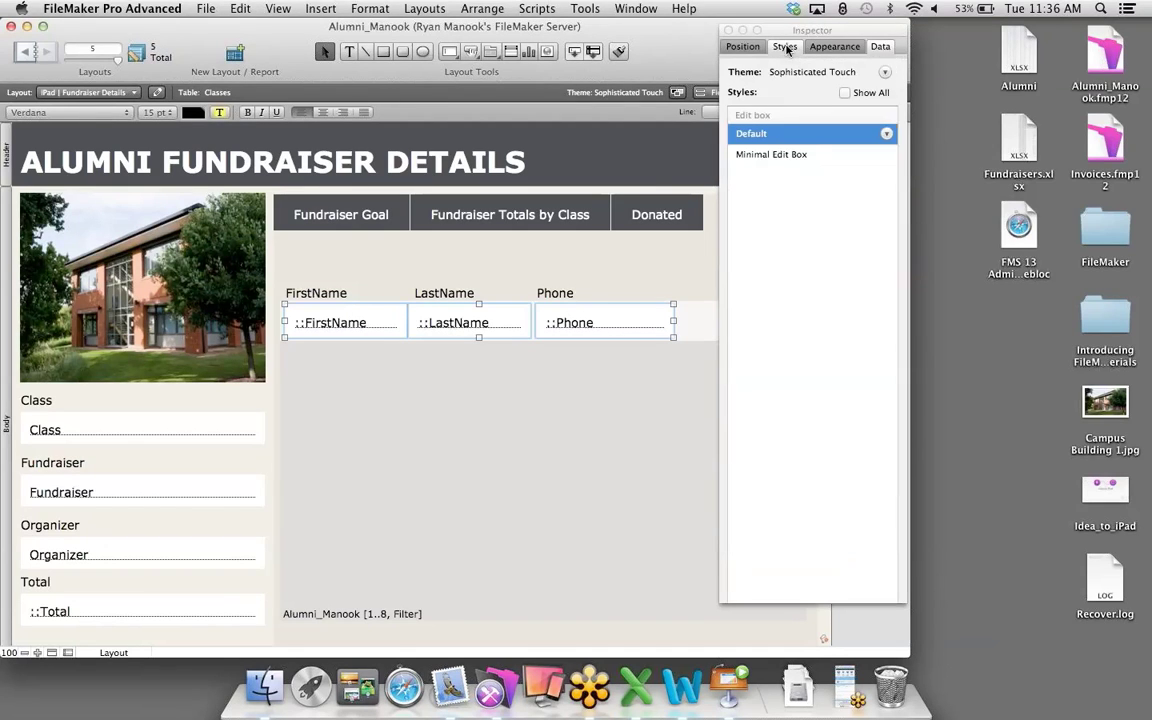
pyautogui.click(793, 156)
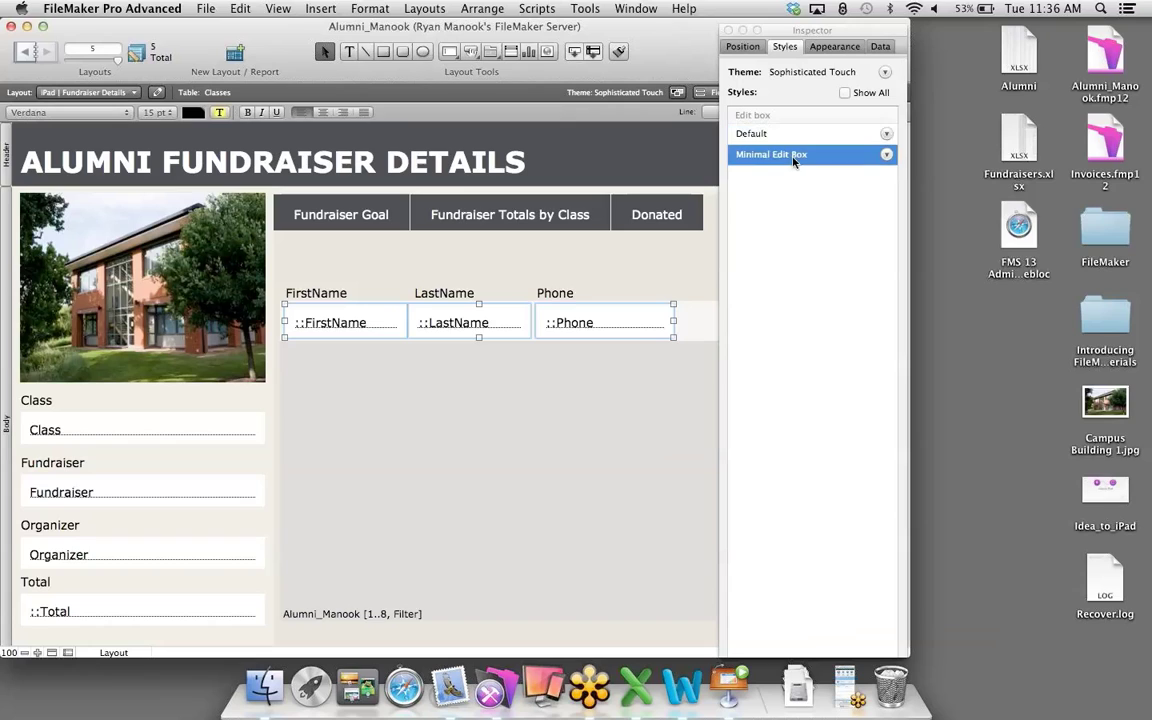
pyautogui.click(728, 31)
pyautogui.click(629, 274)
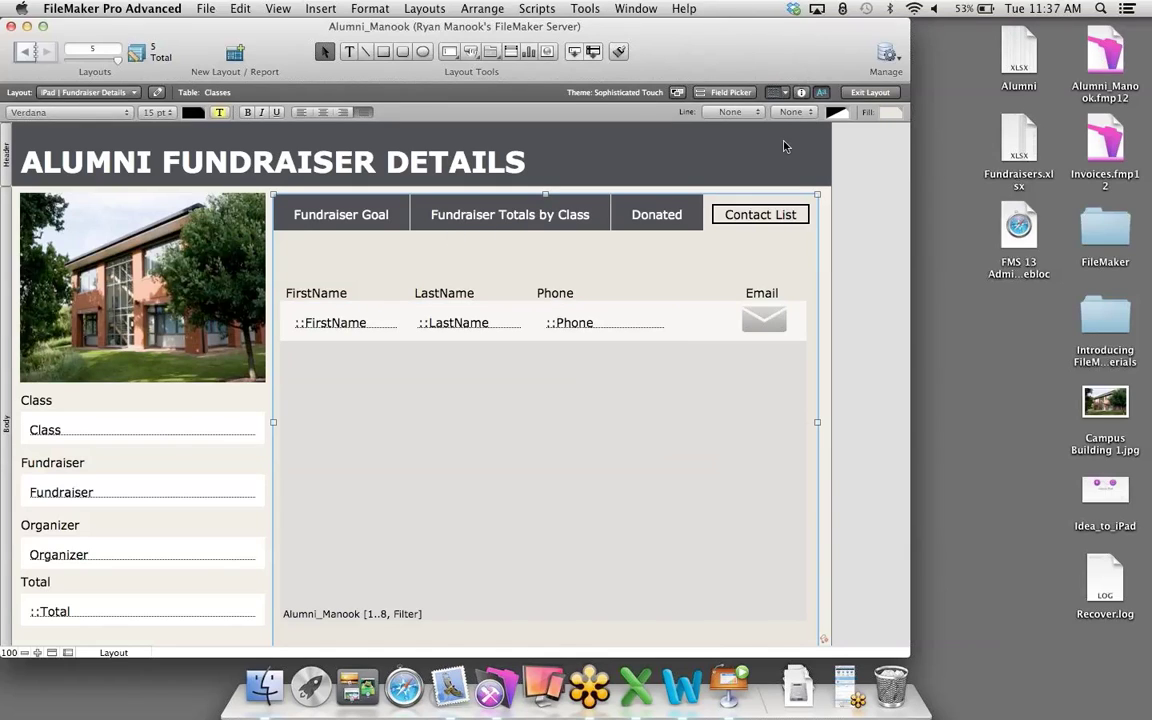
pyautogui.click(684, 219)
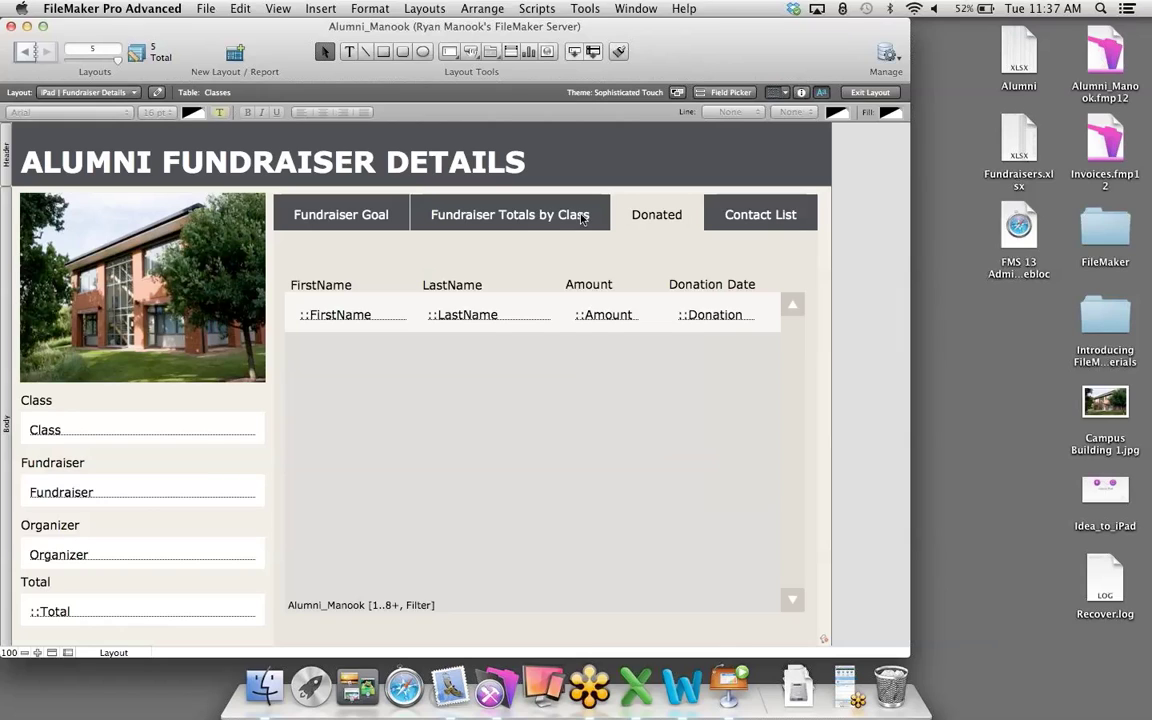
# - Draw a chart object filling the Fundraiser Totals by Class tab panel
pyautogui.click(510, 220)
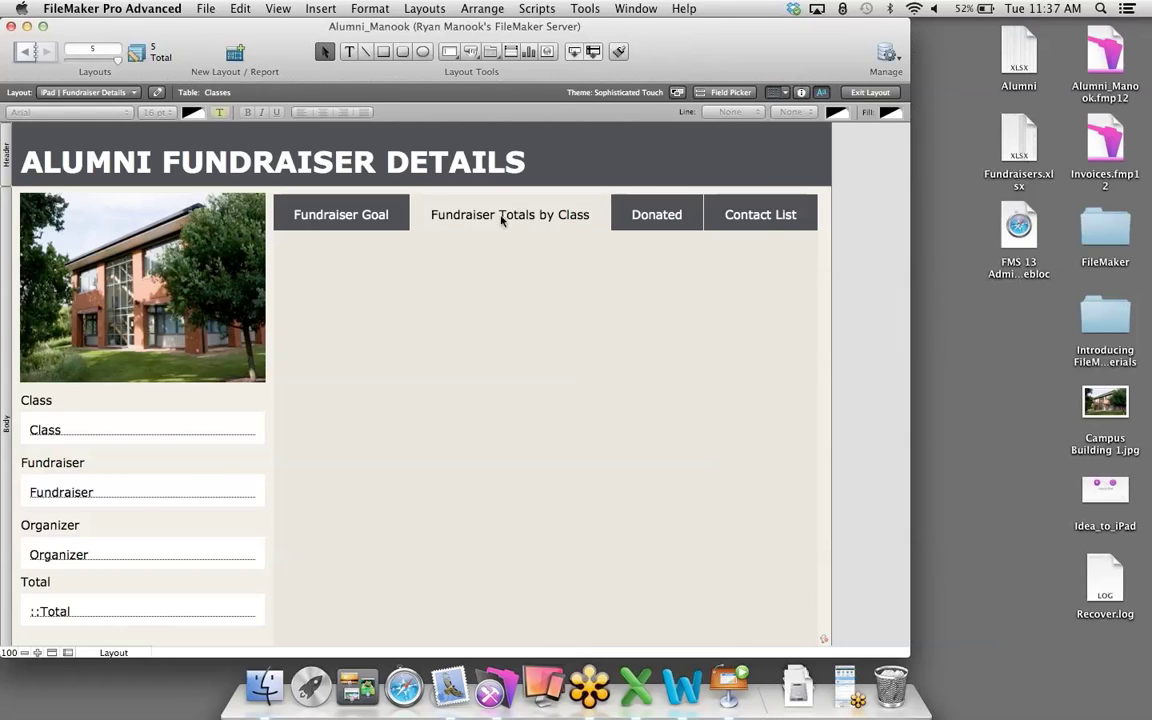
pyautogui.click(380, 217)
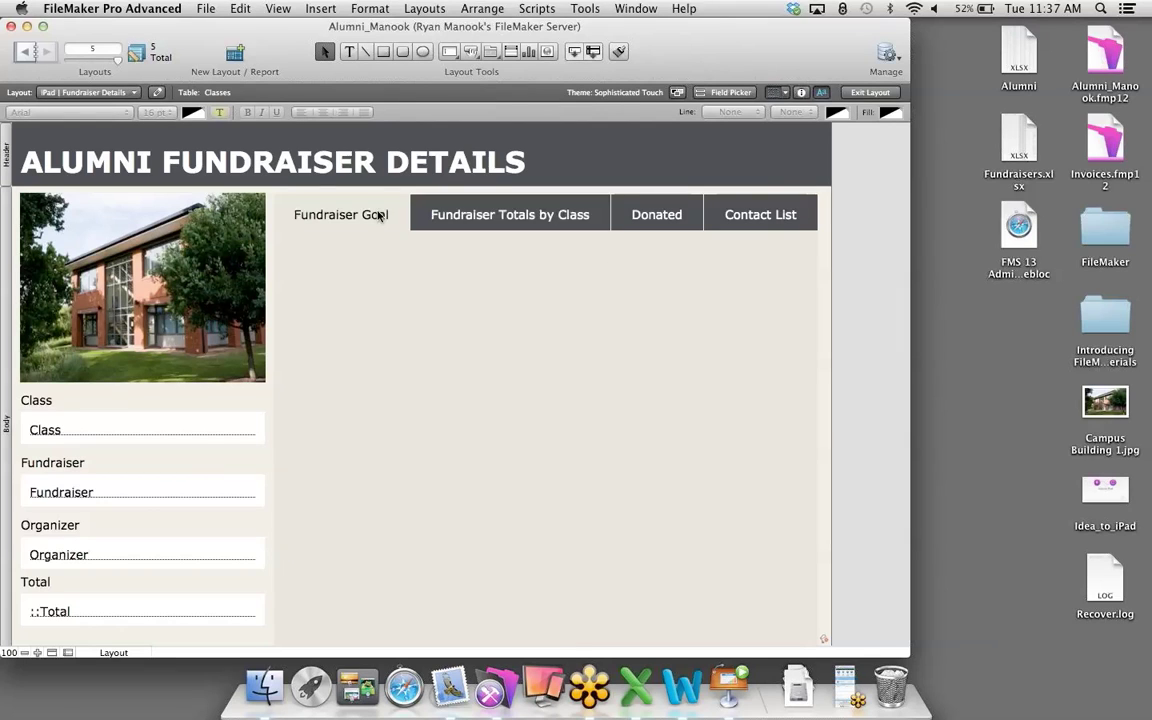
pyautogui.click(447, 219)
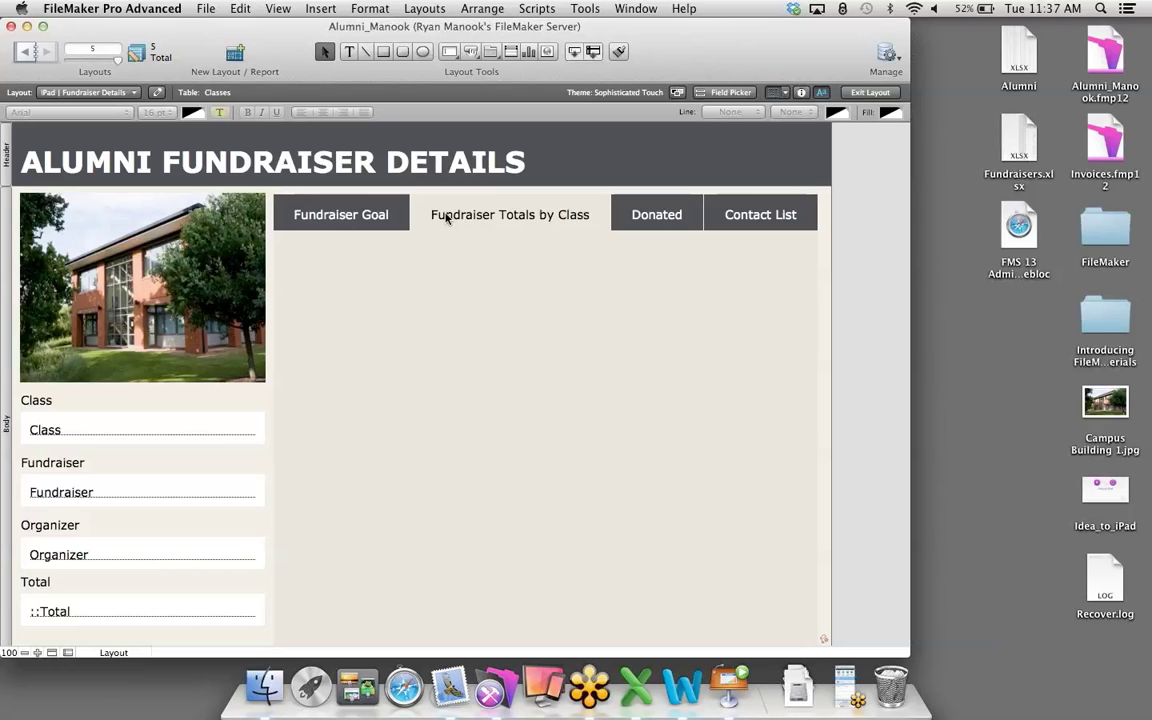
pyautogui.click(531, 53)
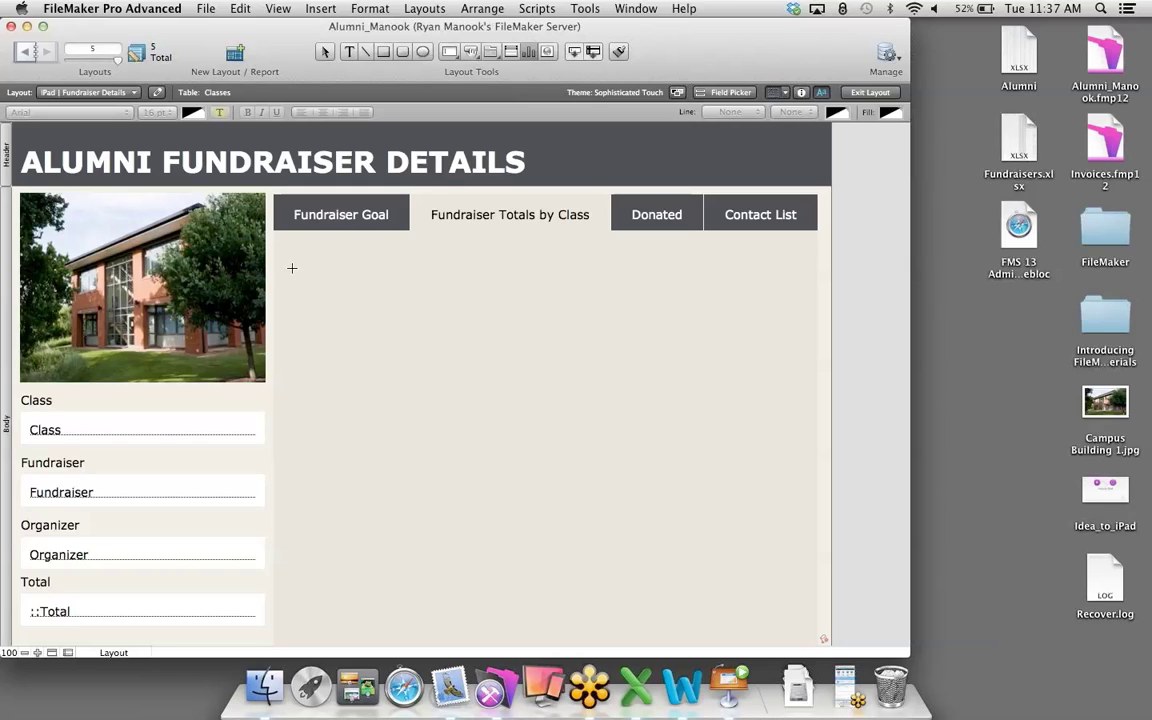
pyautogui.moveTo(286, 263); pyautogui.dragTo(543, 435)
pyautogui.moveTo(630, 512)
pyautogui.mouseDown()
pyautogui.moveTo(746, 566)
pyautogui.moveTo(771, 615)
pyautogui.moveTo(795, 620)
pyautogui.moveTo(808, 580)
pyautogui.mouseUp()
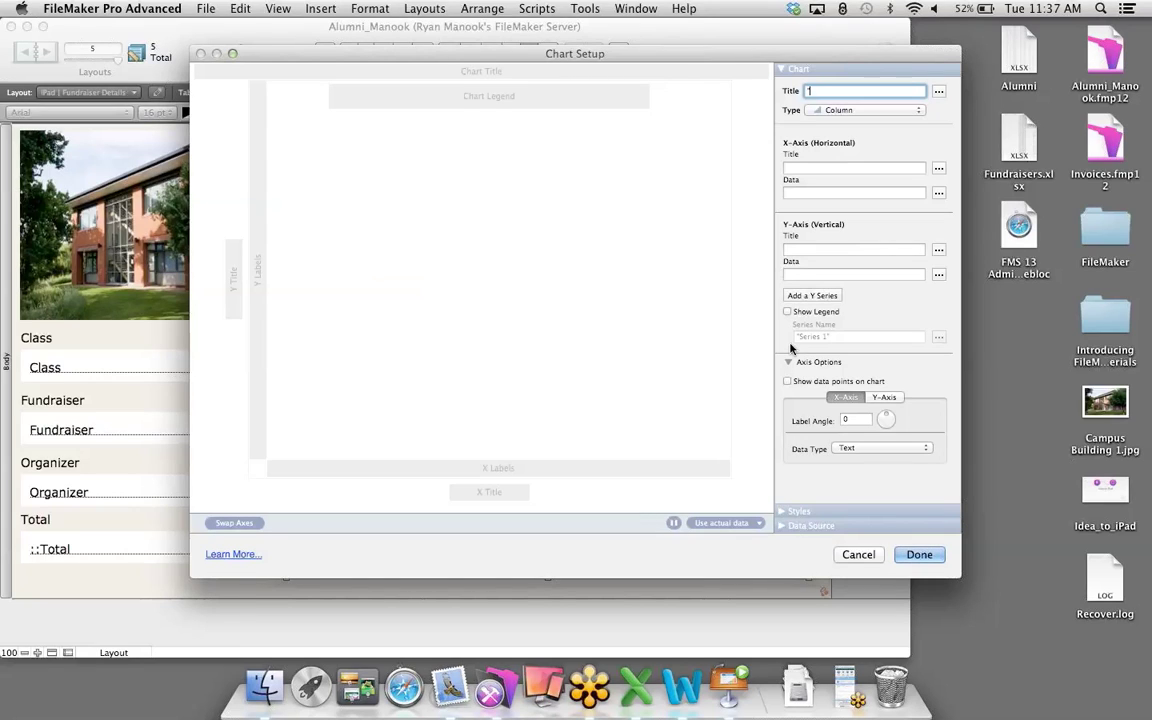
# - Title the chart 'Fundraiser Total by Class' and plot Classes::Class on the x-axis
pyautogui.write('T')
pyautogui.write('undraiser')
pyautogui.write(' Total by Class')
pyautogui.write('"')
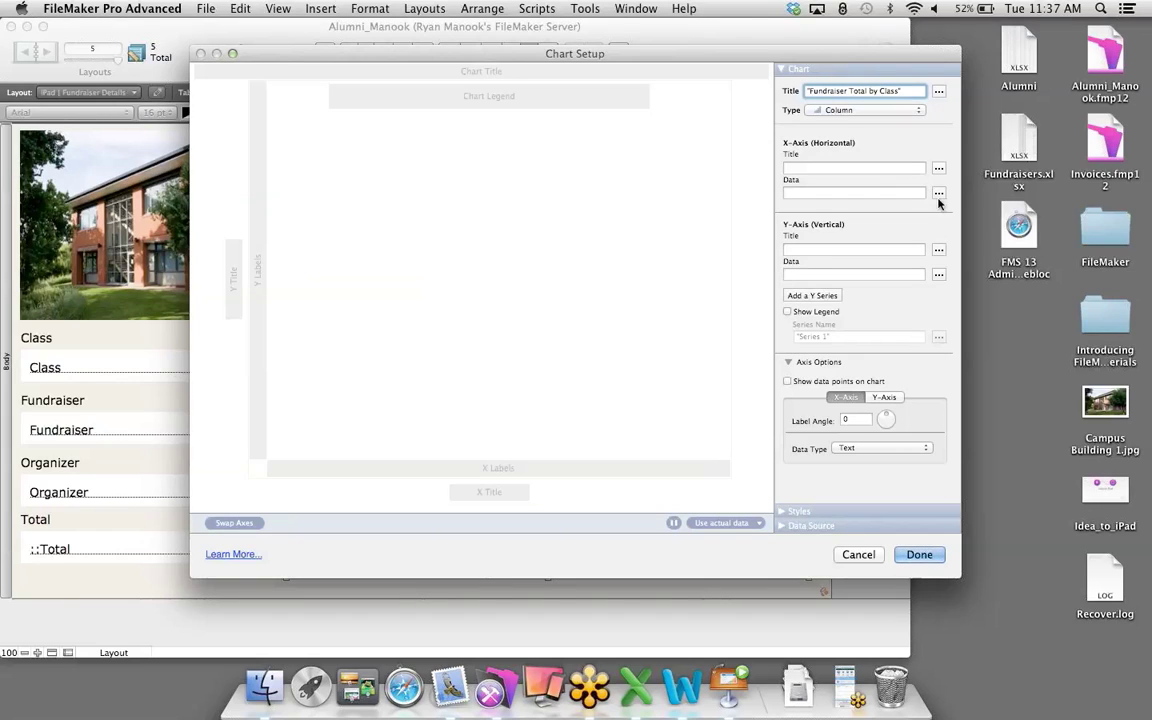
pyautogui.click(940, 196)
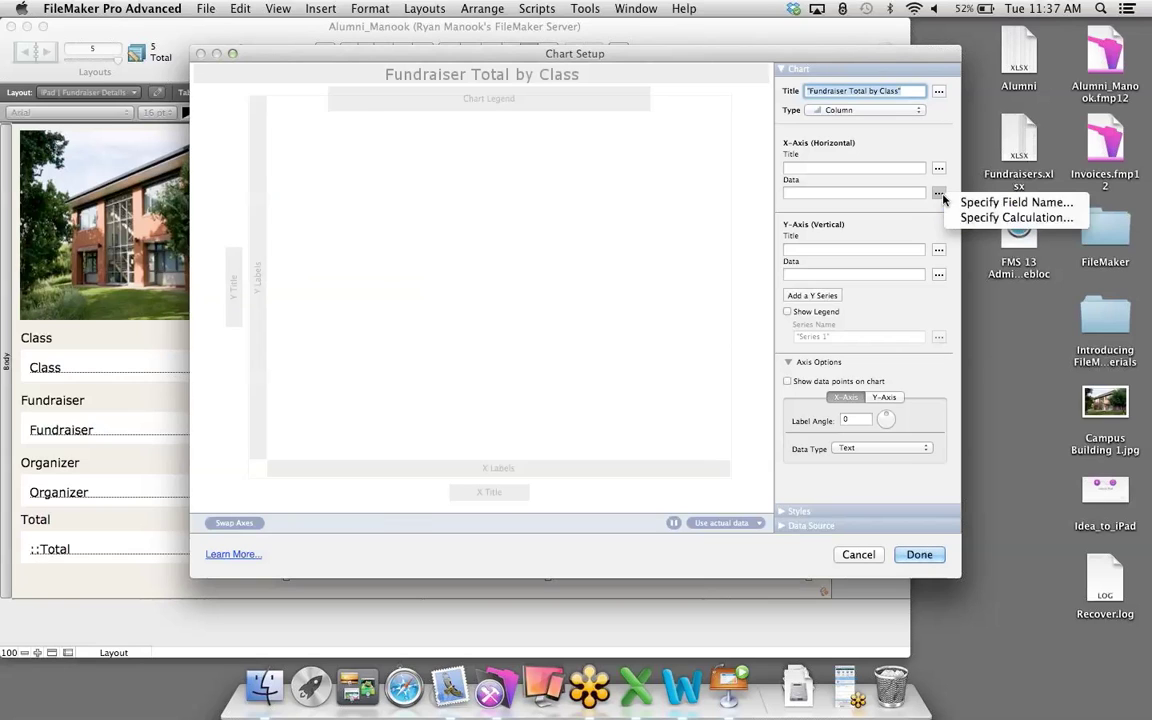
pyautogui.click(1000, 202)
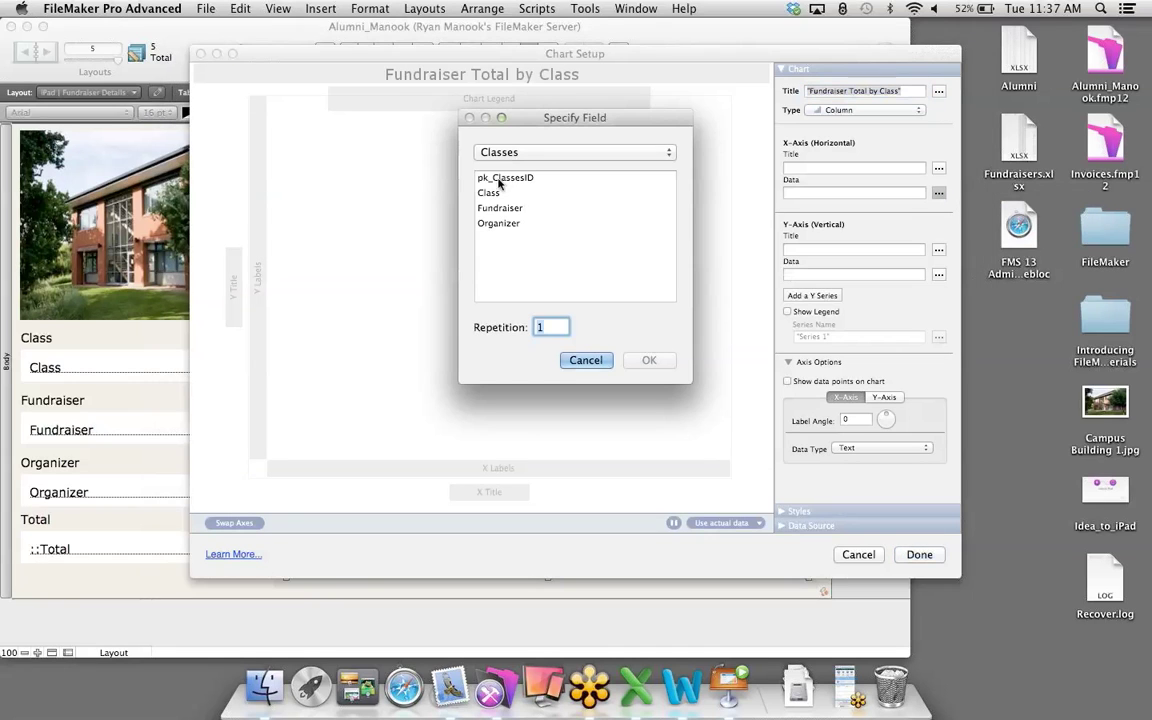
pyautogui.click(488, 192)
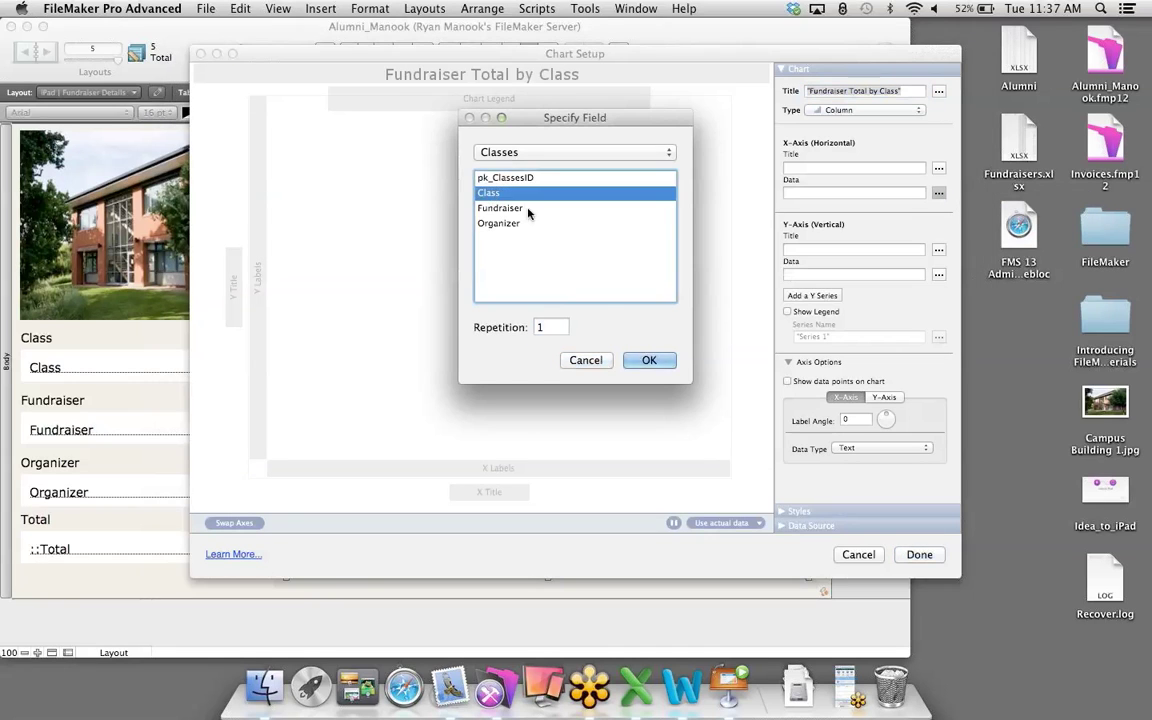
pyautogui.click(649, 361)
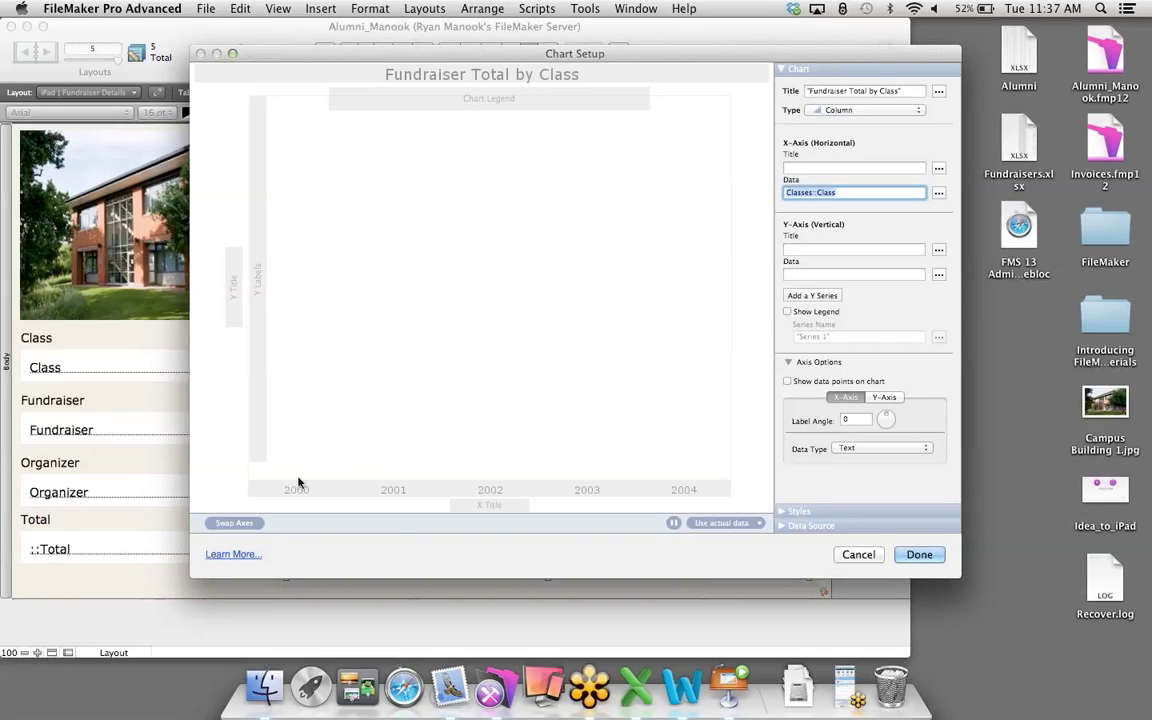
# - Set the y-axis data to Fundraisers::Total
pyautogui.click(938, 274)
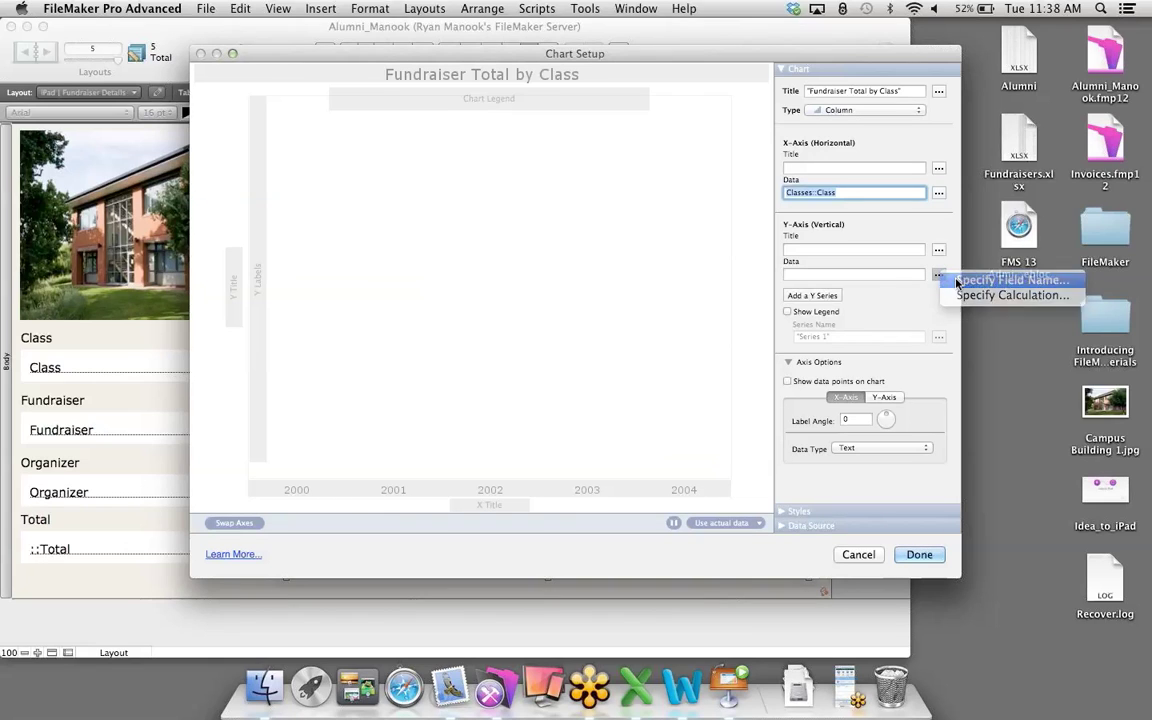
pyautogui.click(957, 281)
pyautogui.click(498, 150)
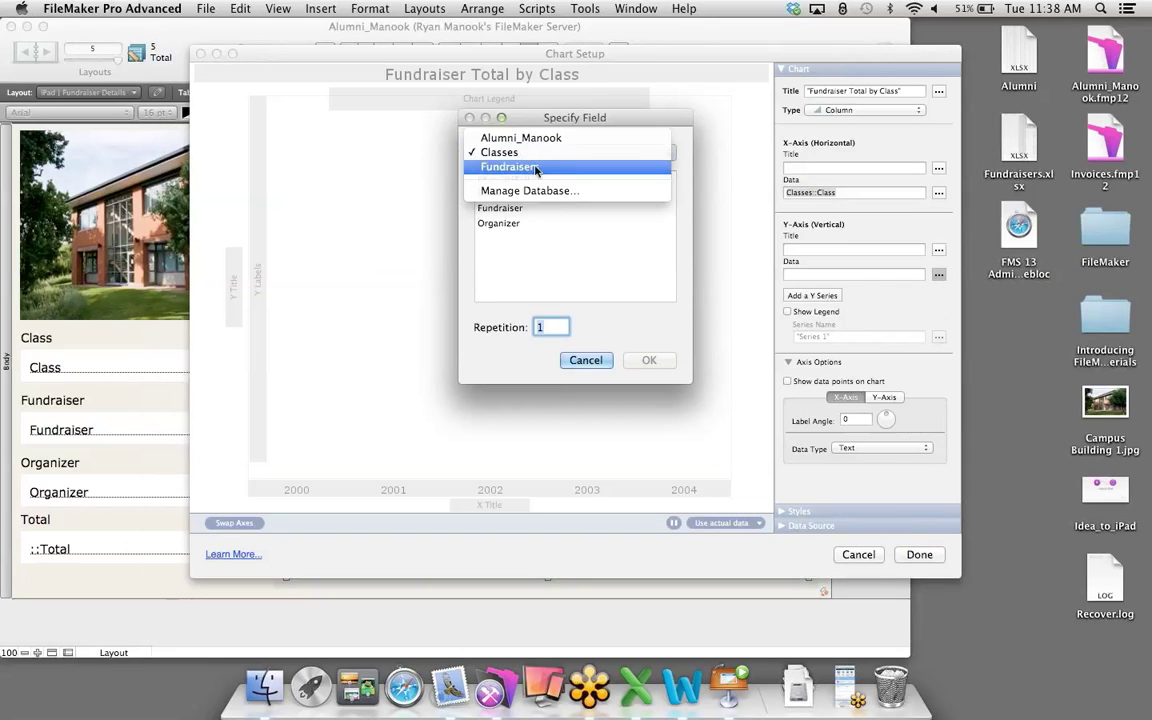
pyautogui.click(536, 170)
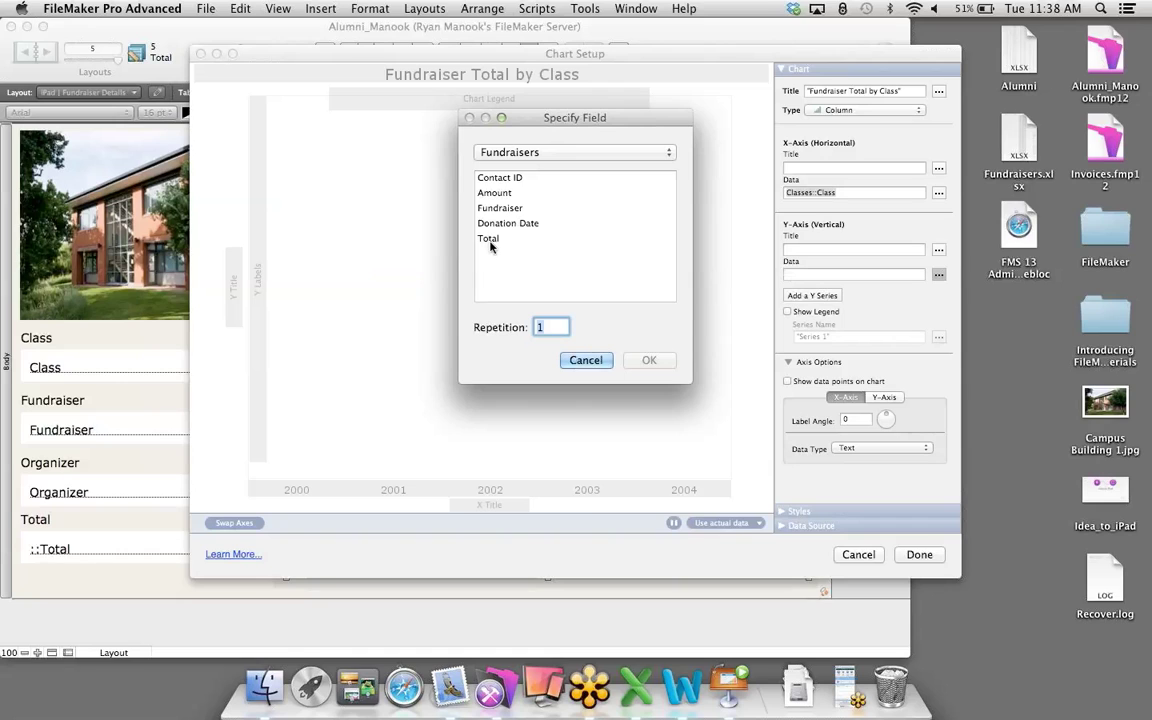
pyautogui.click(489, 240)
pyautogui.click(649, 361)
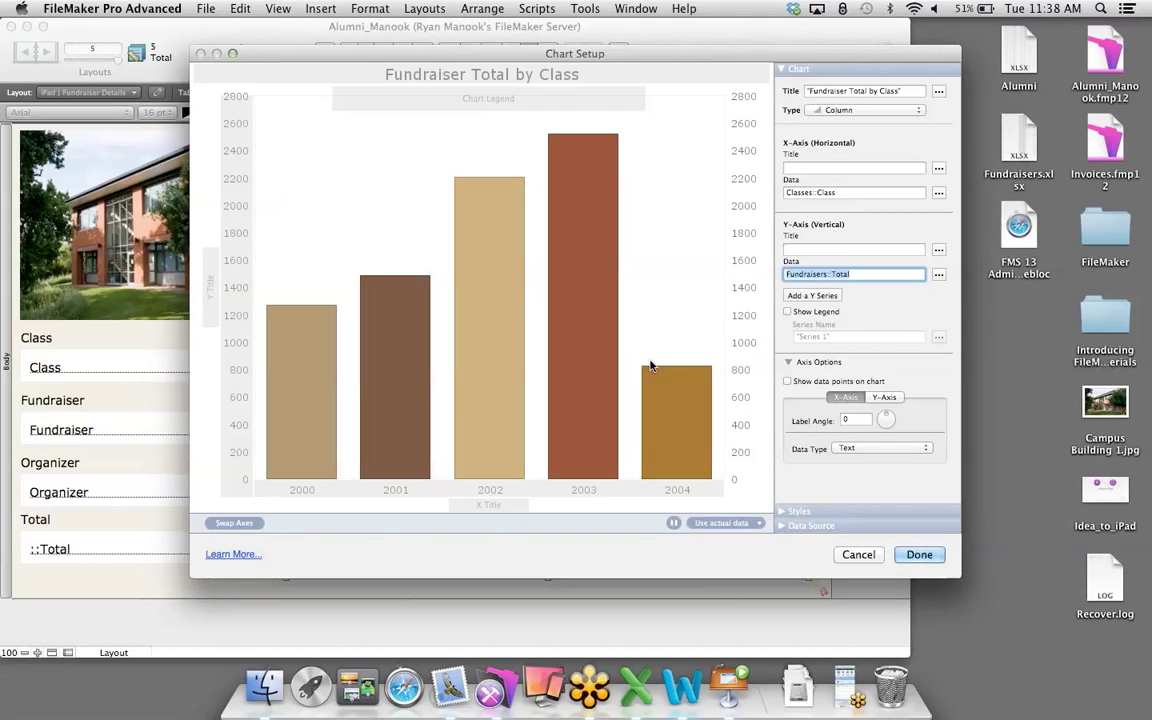
# - Show data points and format y-axis values as currency with thousands separators and $ notation
pyautogui.click(787, 382)
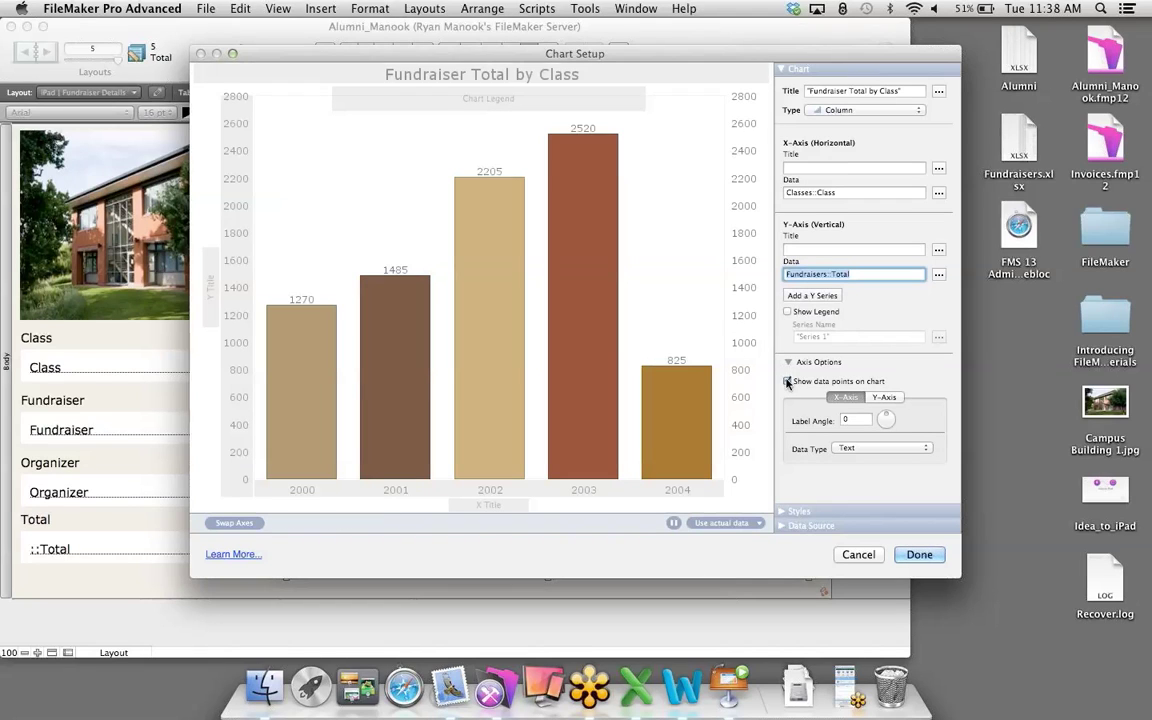
pyautogui.click(885, 398)
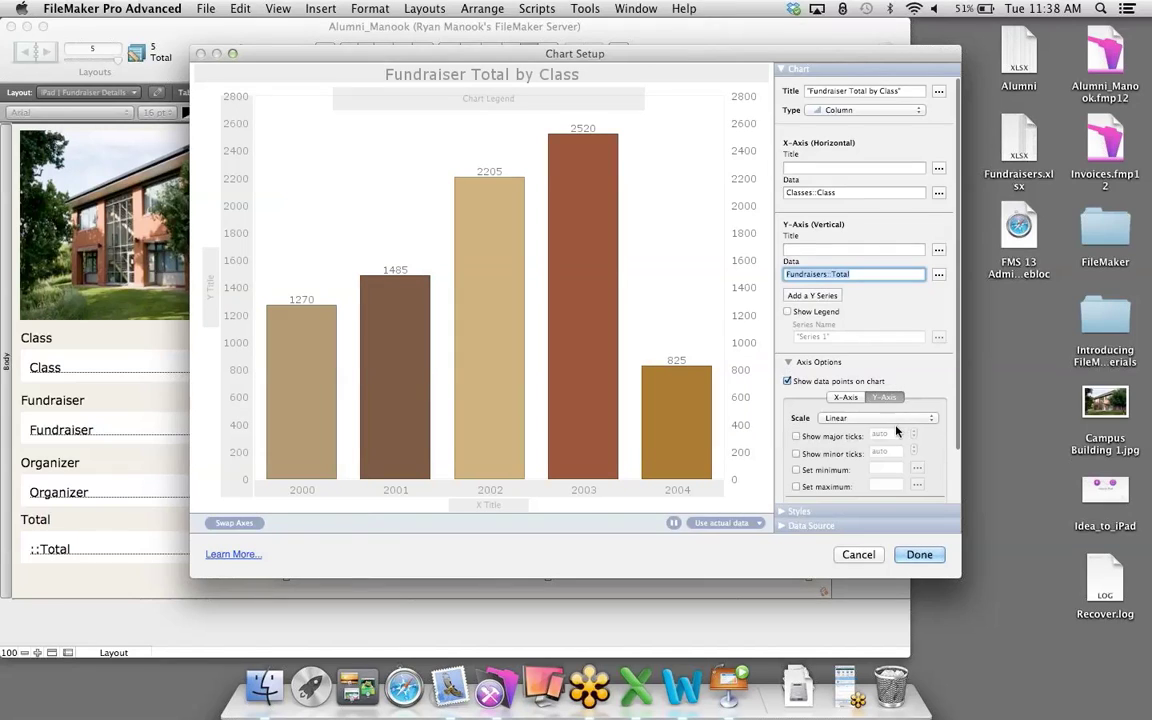
pyautogui.scroll(-3, 897, 431)
pyautogui.scroll(-1, 897, 431)
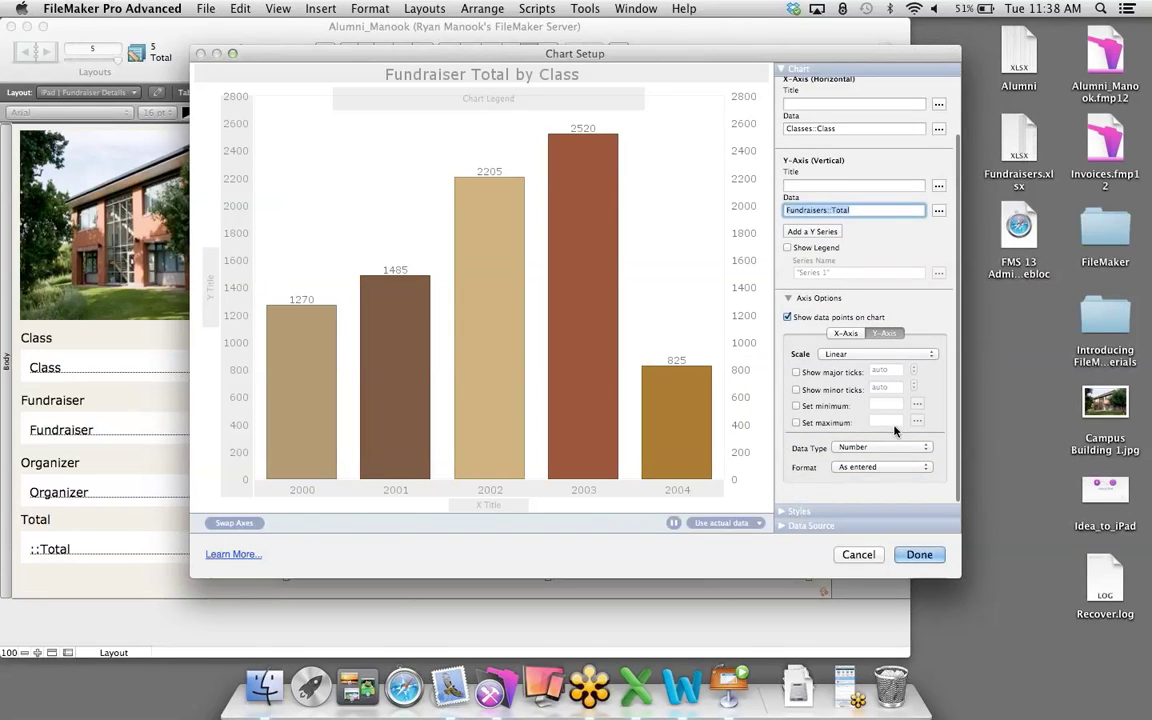
pyautogui.click(876, 472)
pyautogui.click(856, 492)
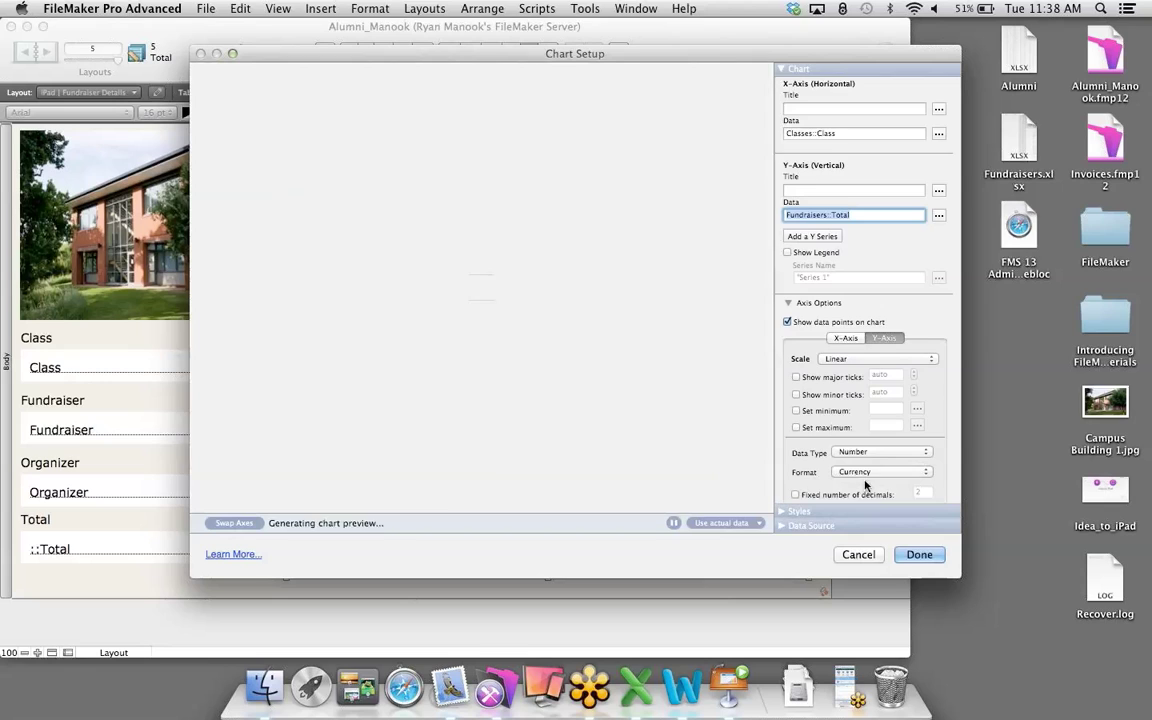
pyautogui.scroll(-5, 870, 475)
pyautogui.scroll(-1, 861, 478)
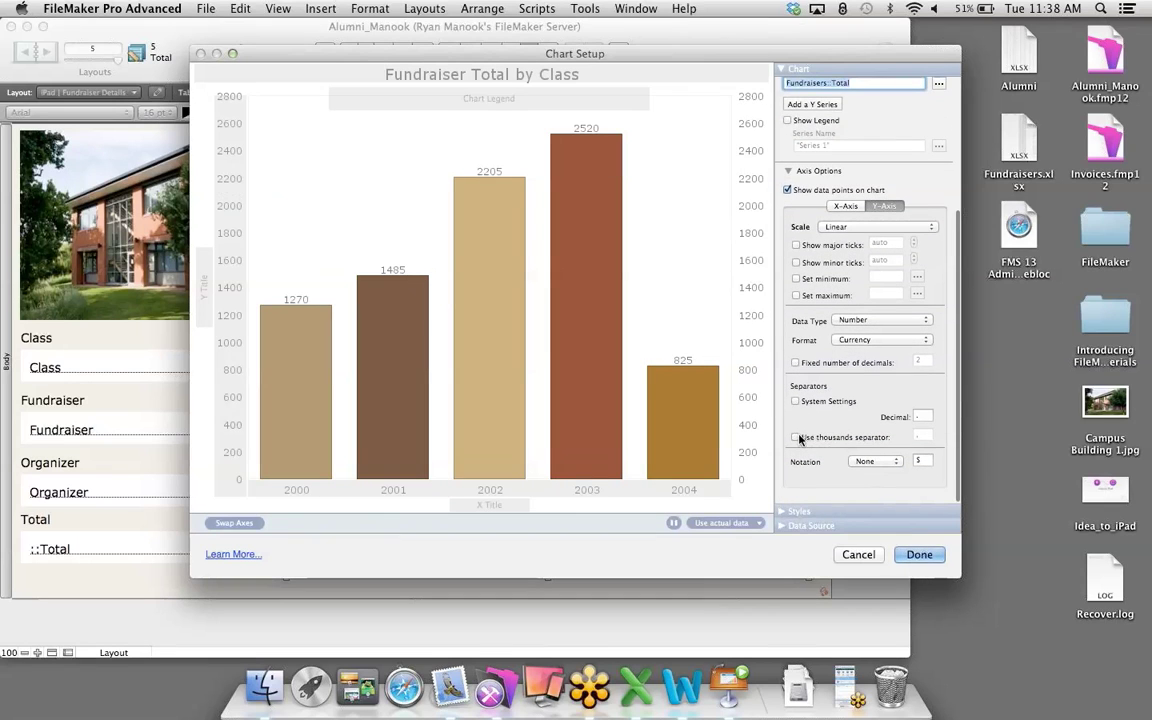
pyautogui.click(796, 437)
pyautogui.click(887, 463)
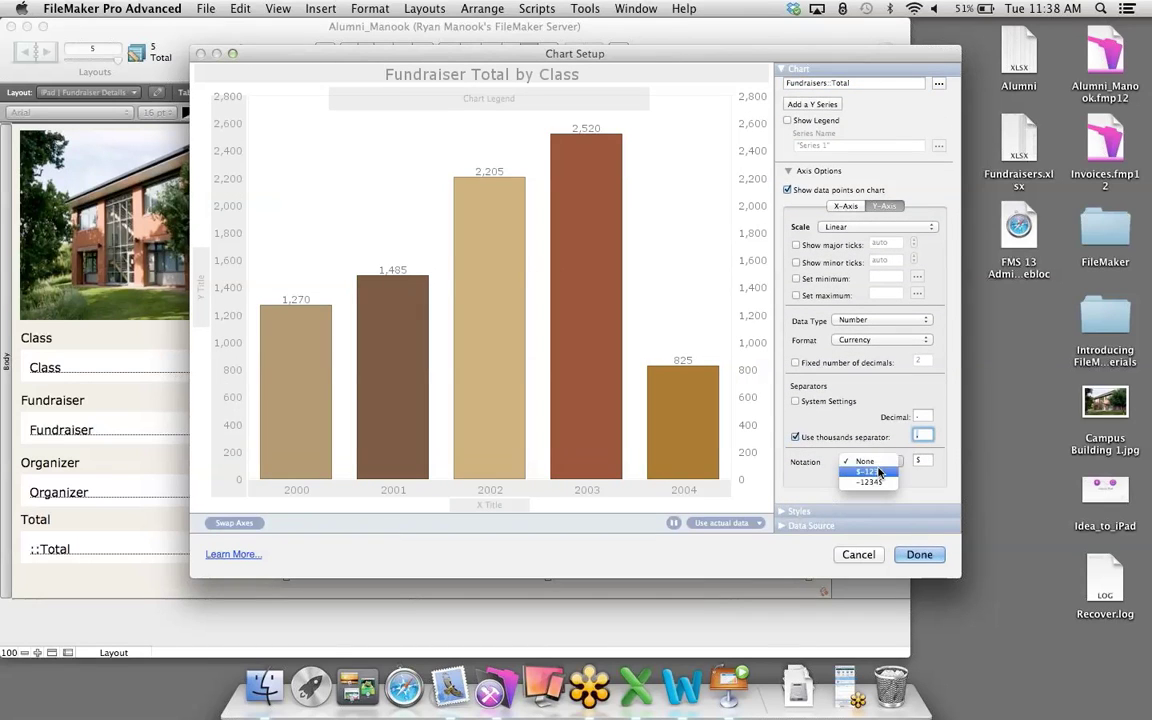
pyautogui.click(875, 478)
pyautogui.scroll(5, 864, 350)
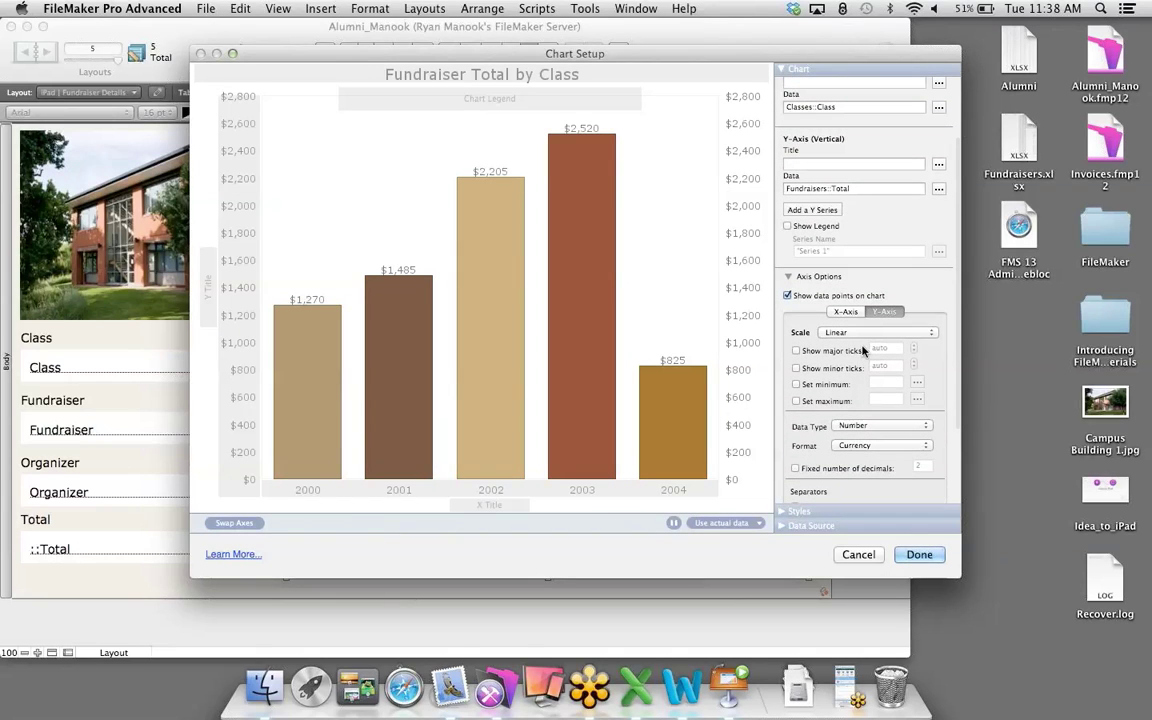
pyautogui.click(913, 556)
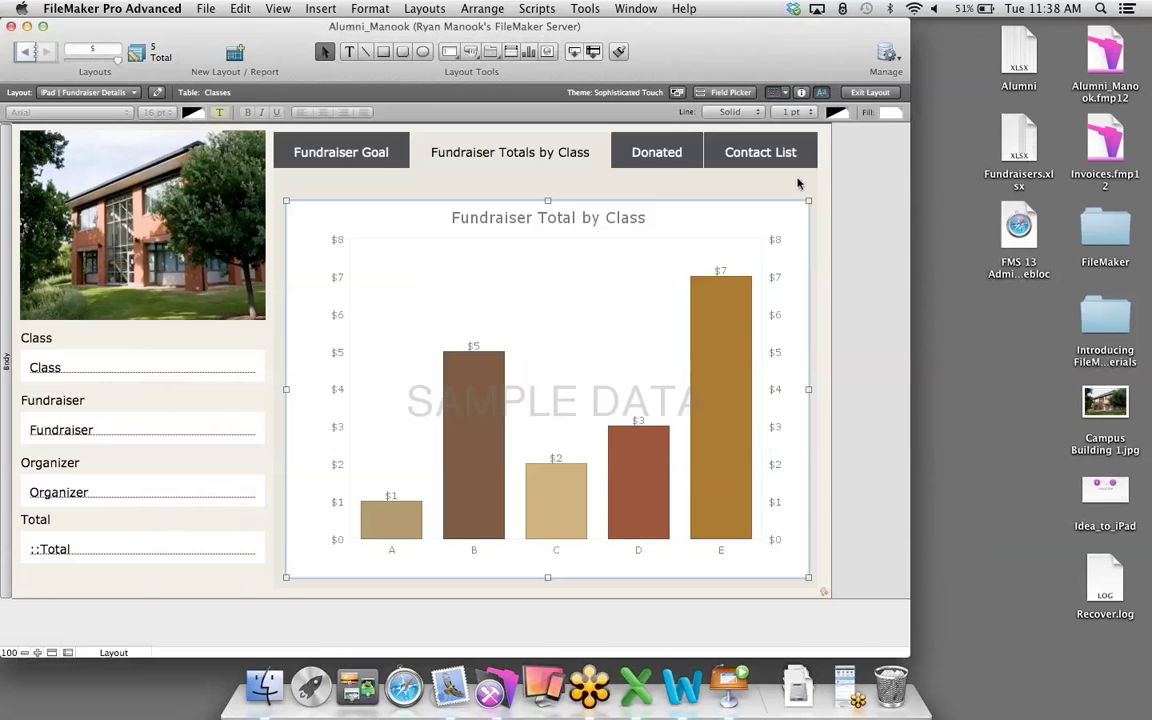
# - Return to Browse mode and view the live chart on the Fundraiser Totals by Class tab
pyautogui.click(869, 92)
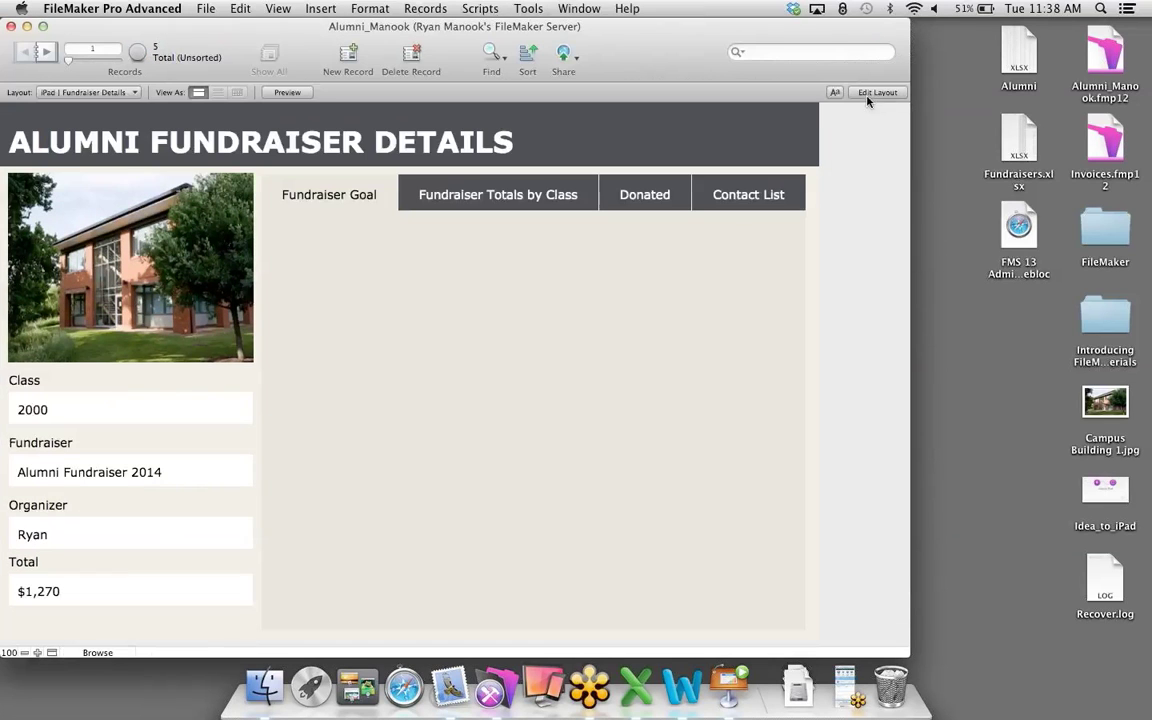
pyautogui.click(496, 198)
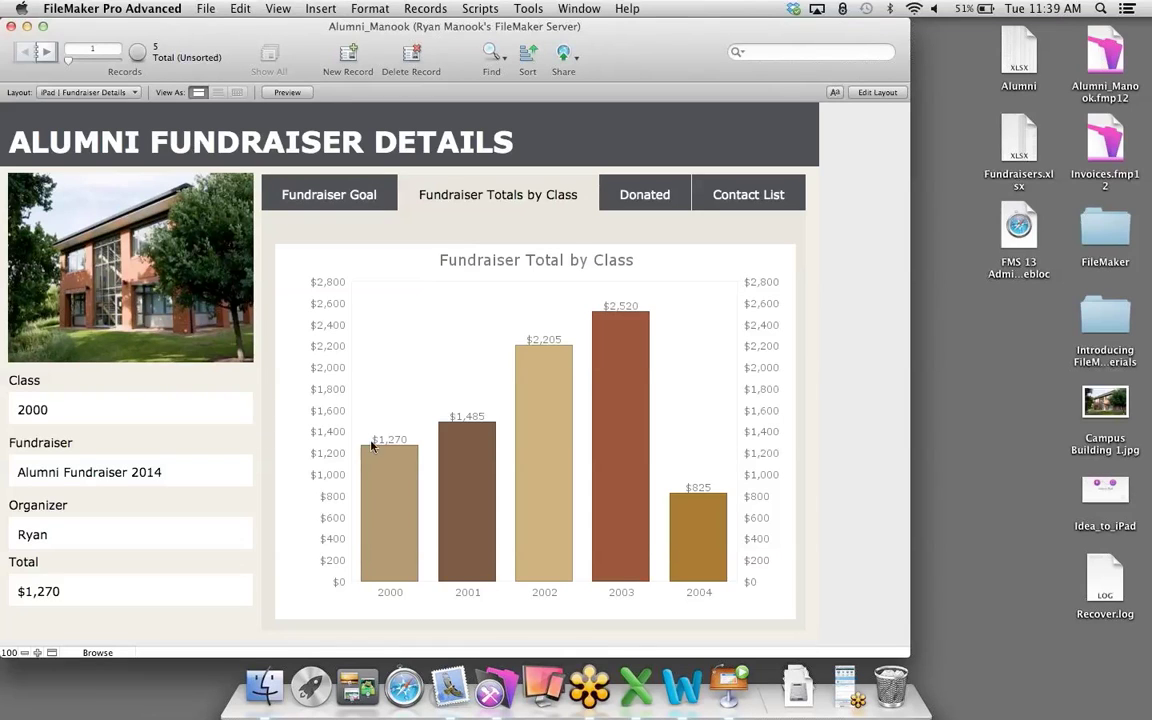
# - Check the value of the 2000 bar in the Fundraiser Total by Class chart
pyautogui.moveTo(386, 500)
# - Duplicate the Fundraisers table occurrence as Fundraisers 2 and place it below Classes
pyautogui.click(206, 9)
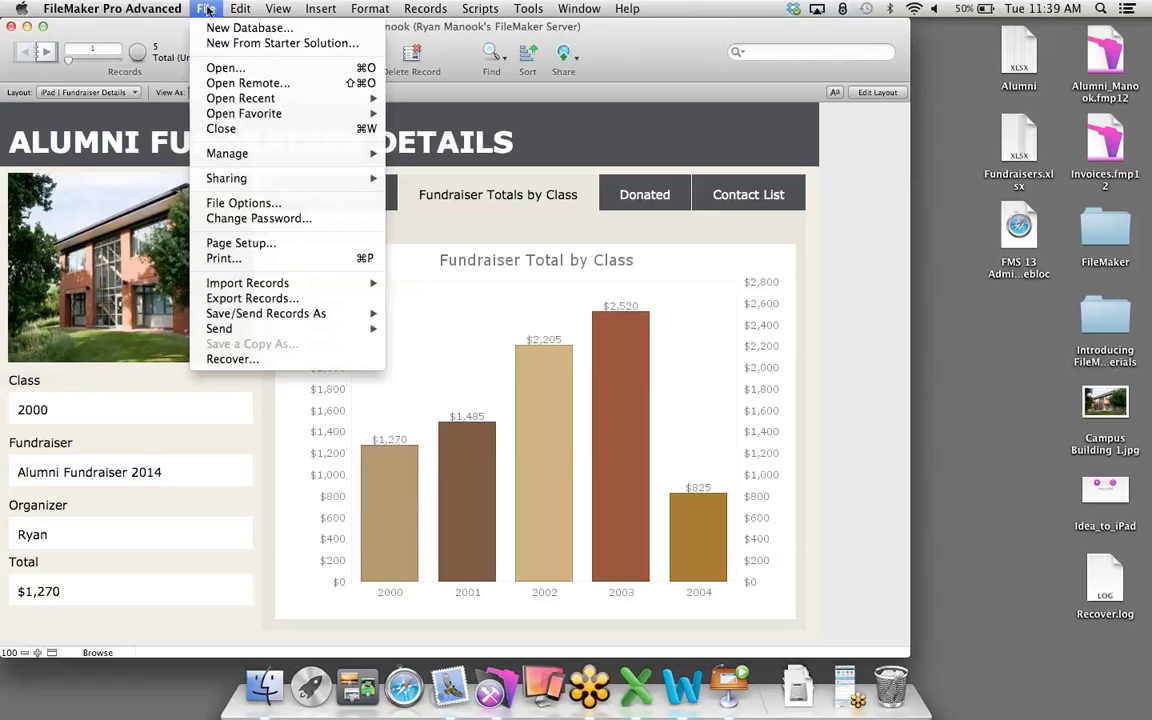
pyautogui.moveTo(237, 154)
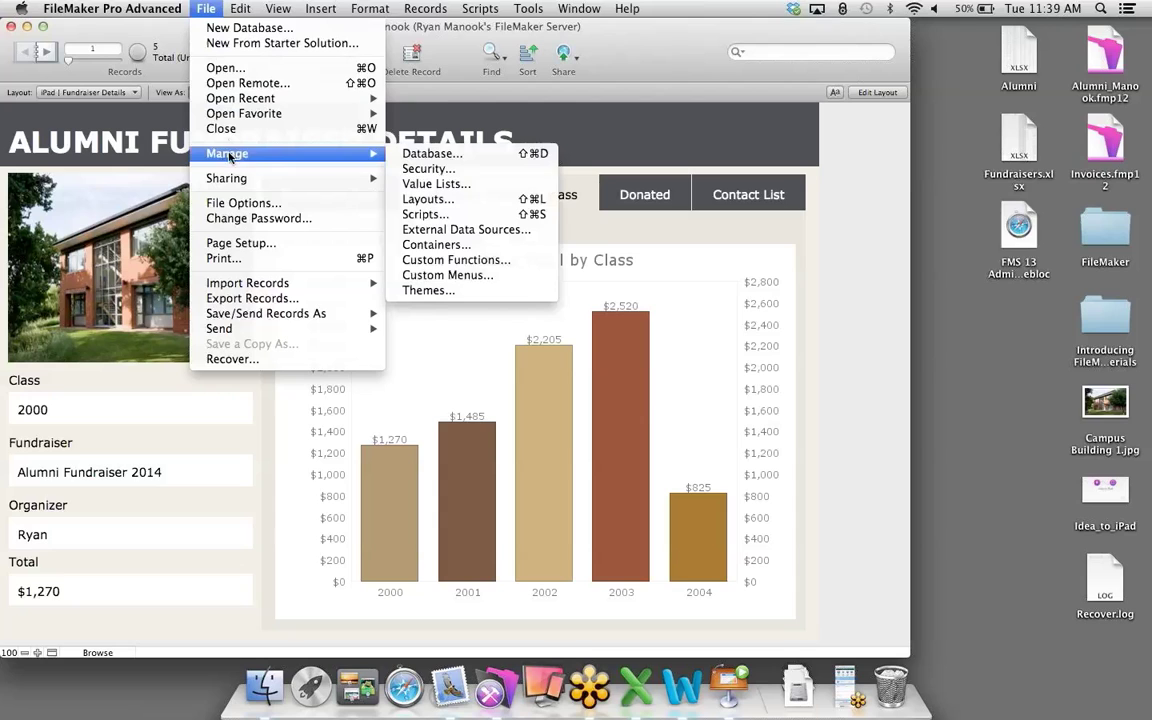
pyautogui.click(441, 157)
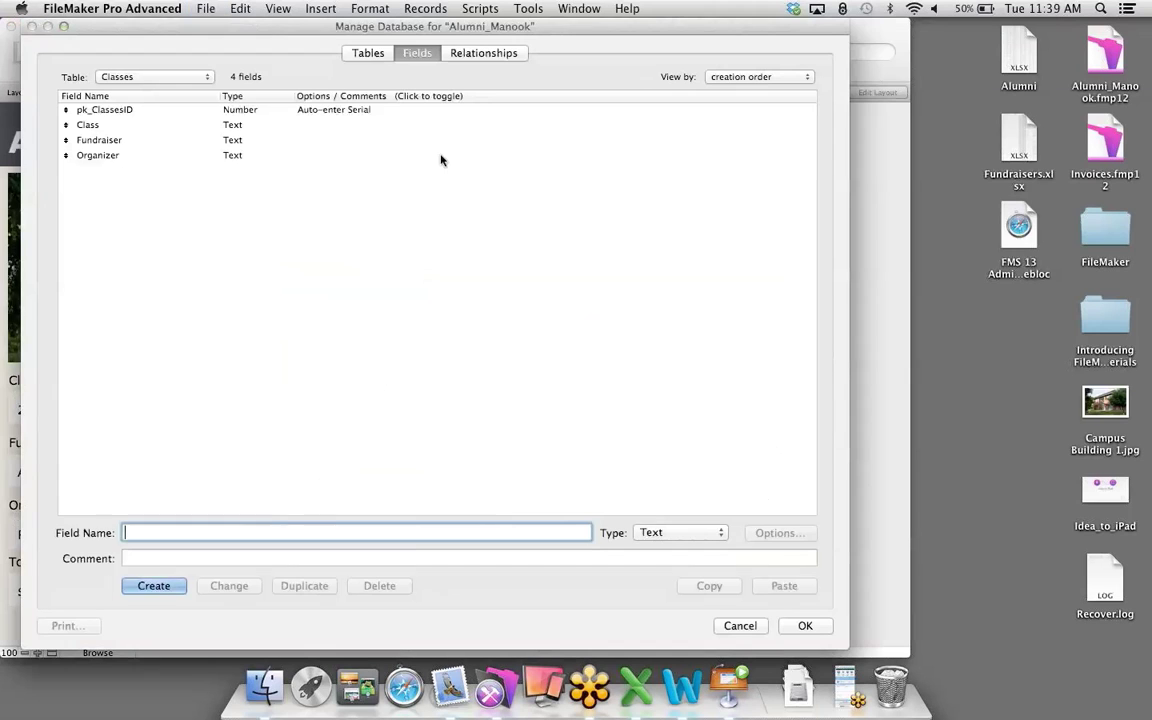
pyautogui.click(473, 57)
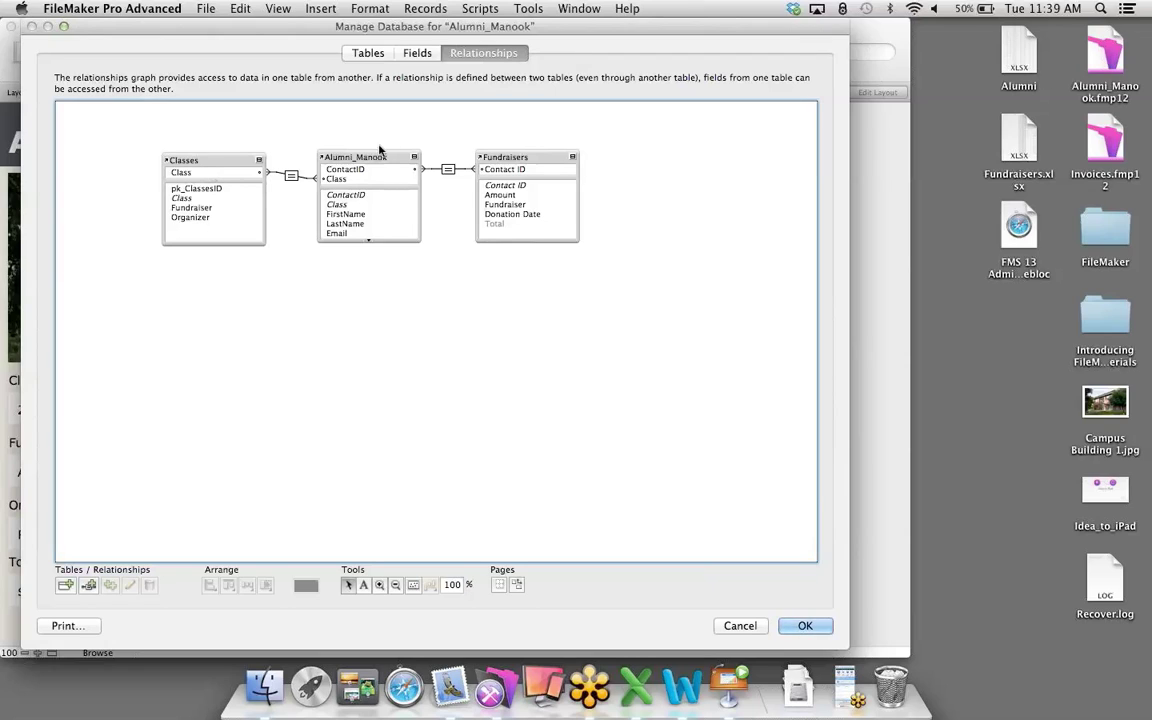
pyautogui.click(521, 157)
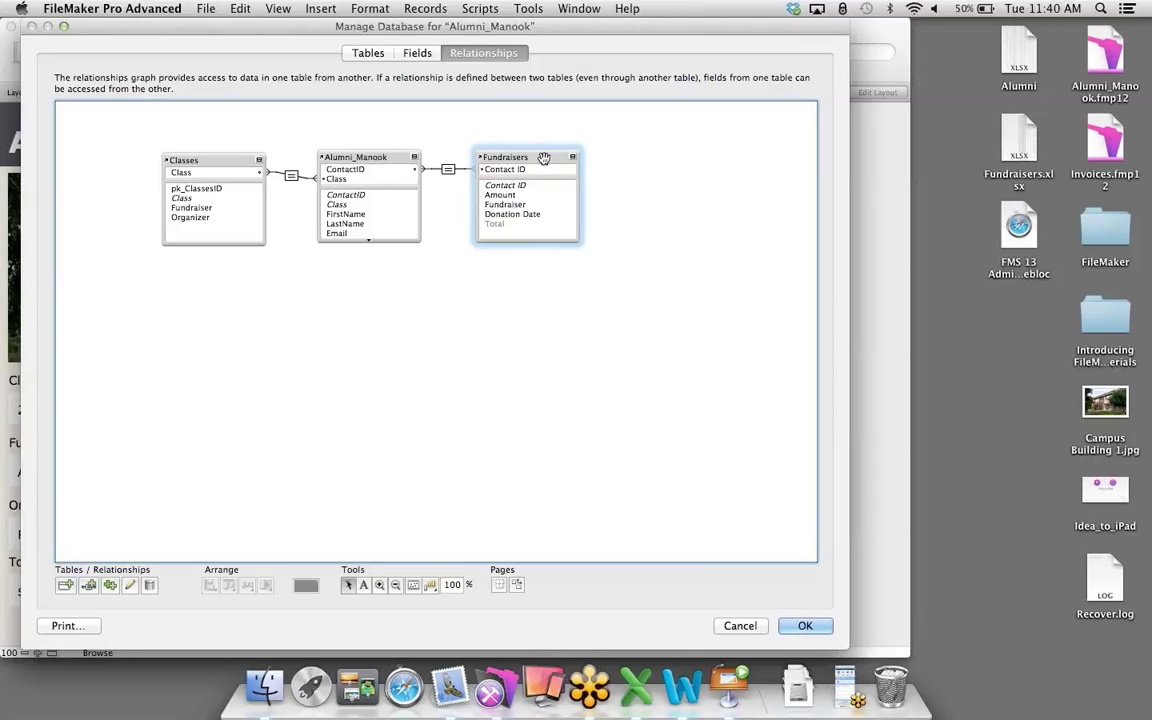
pyautogui.press('super+d')
pyautogui.moveTo(546, 180); pyautogui.dragTo(522, 272)
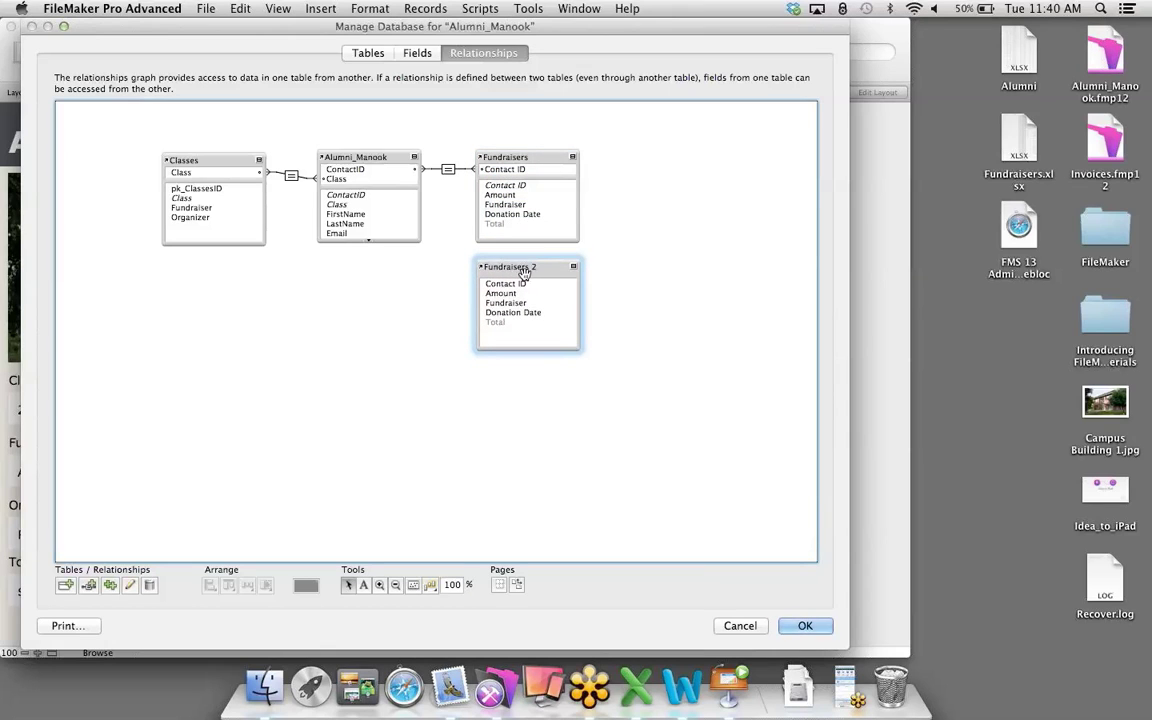
pyautogui.moveTo(531, 270); pyautogui.dragTo(217, 273)
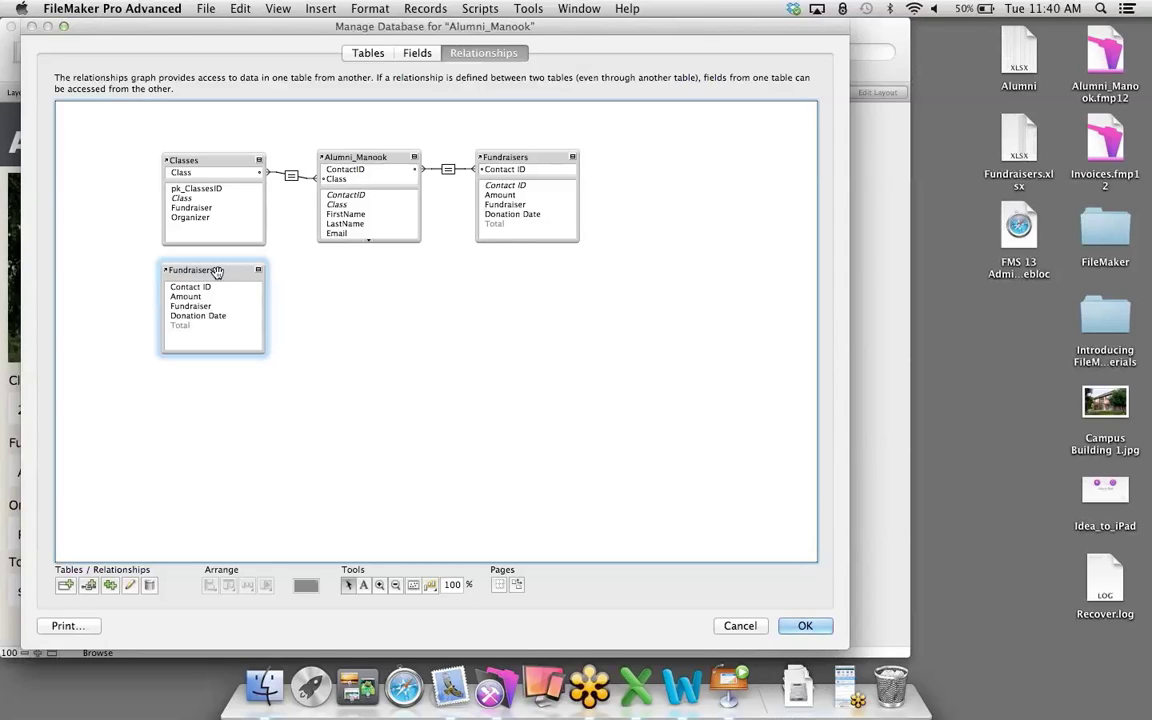
# - Relate Classes::Fundraiser to Fundraisers 2::Fundraiser and save the relationship changes
pyautogui.click(187, 207)
pyautogui.moveTo(187, 209); pyautogui.dragTo(162, 306)
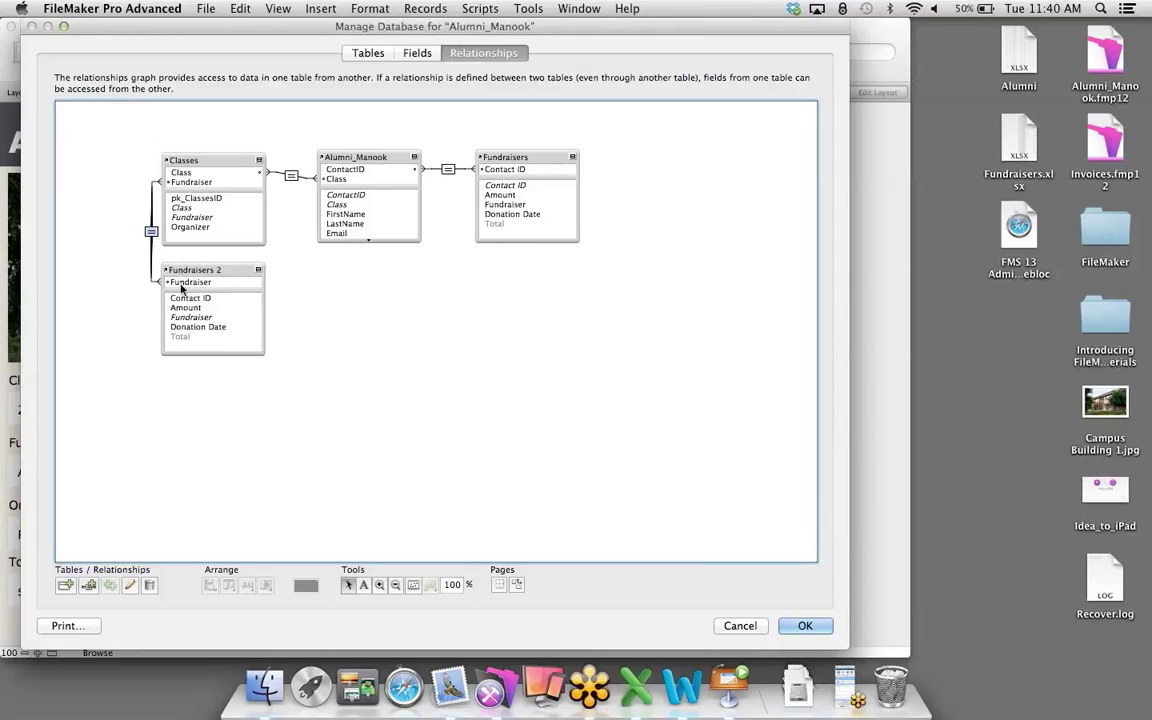
pyautogui.click(806, 625)
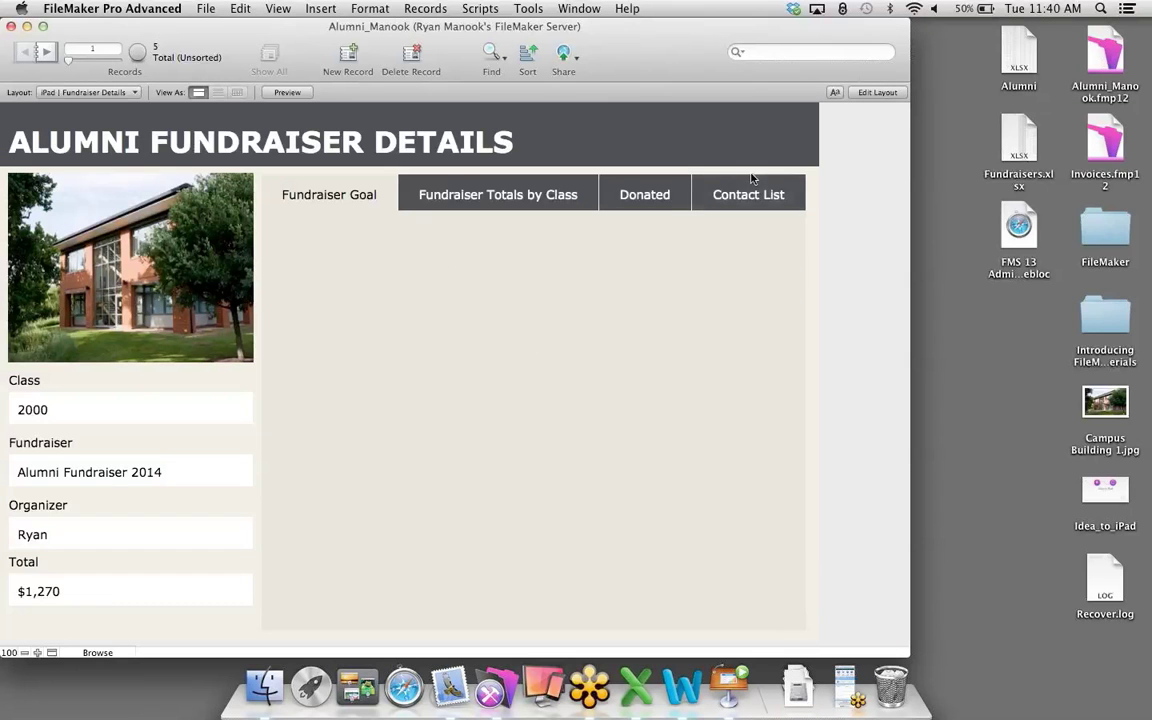
# - In Layout mode, draw a chart in the Fundraiser Goal tab titled 'Alumni Fundraiser Goal 2014: $20,000'
pyautogui.click(871, 93)
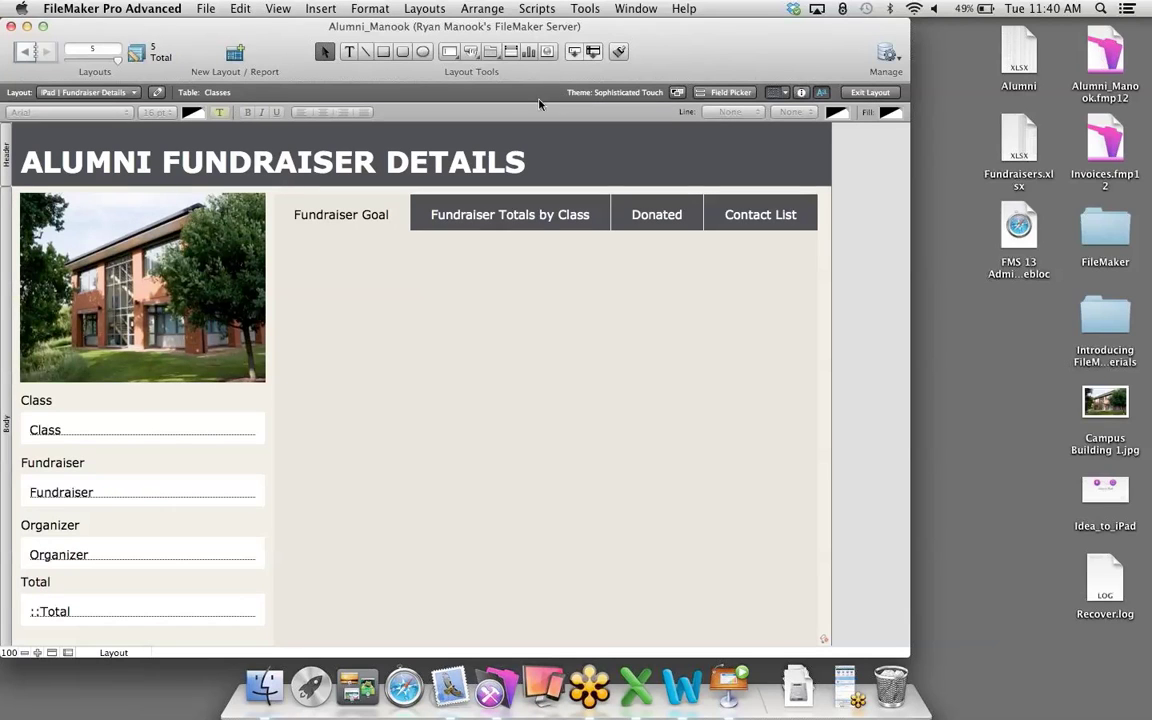
pyautogui.click(530, 54)
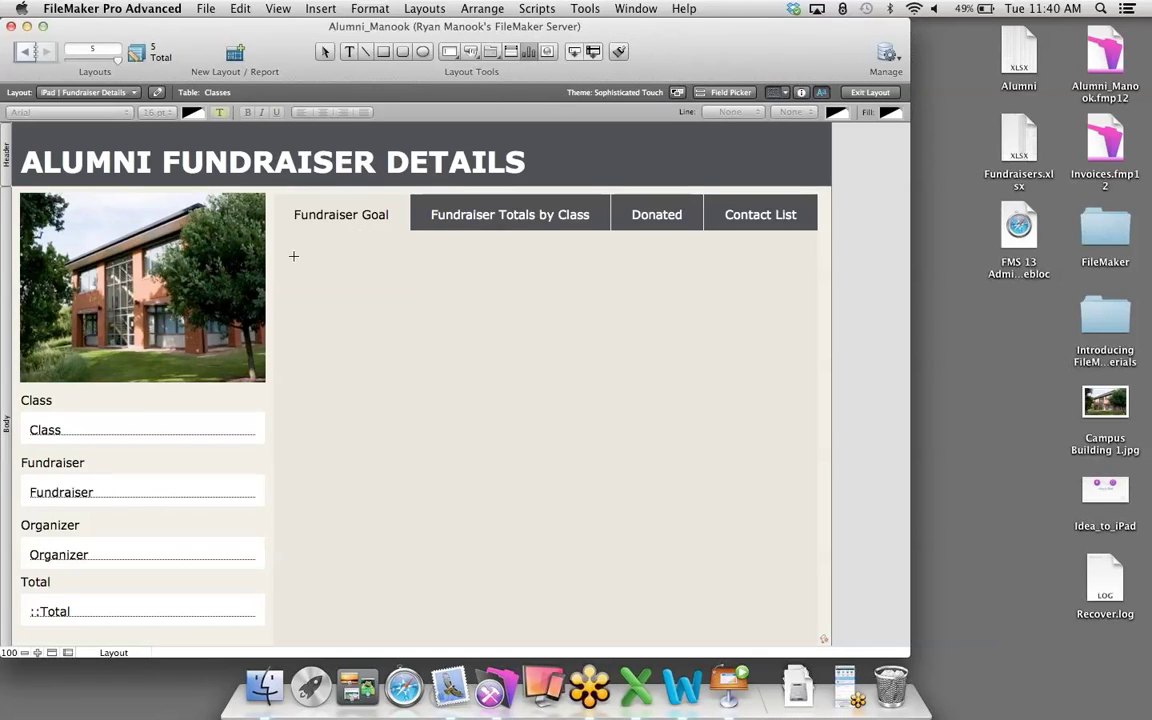
pyautogui.moveTo(285, 255)
pyautogui.mouseDown()
pyautogui.moveTo(448, 367)
pyautogui.moveTo(702, 472)
pyautogui.moveTo(733, 607)
pyautogui.moveTo(769, 619)
pyautogui.moveTo(773, 647)
pyautogui.moveTo(799, 530)
pyautogui.moveTo(803, 560)
pyautogui.mouseUp()
pyautogui.moveTo(803, 559); pyautogui.dragTo(803, 560)
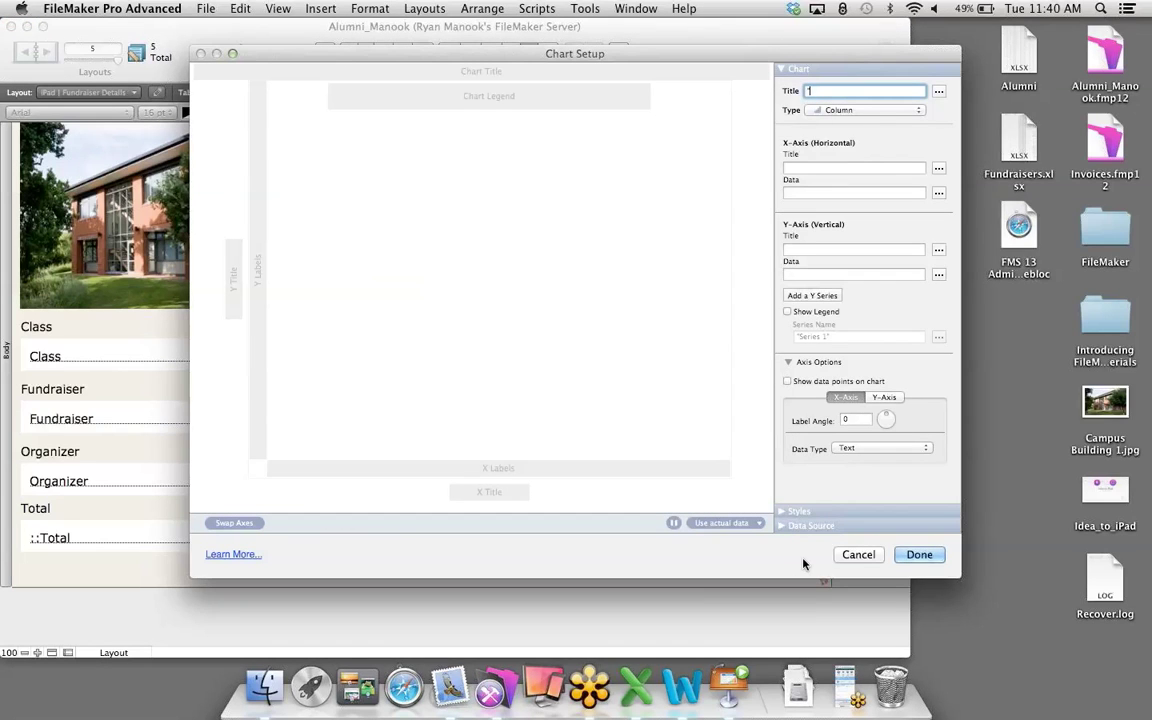
pyautogui.write('"Alumni Fund')
pyautogui.write('raiser Goa')
pyautogui.write('l 2014')
pyautogui.write(': $20')
pyautogui.write(',')
pyautogui.write('000')
pyautogui.write('!')
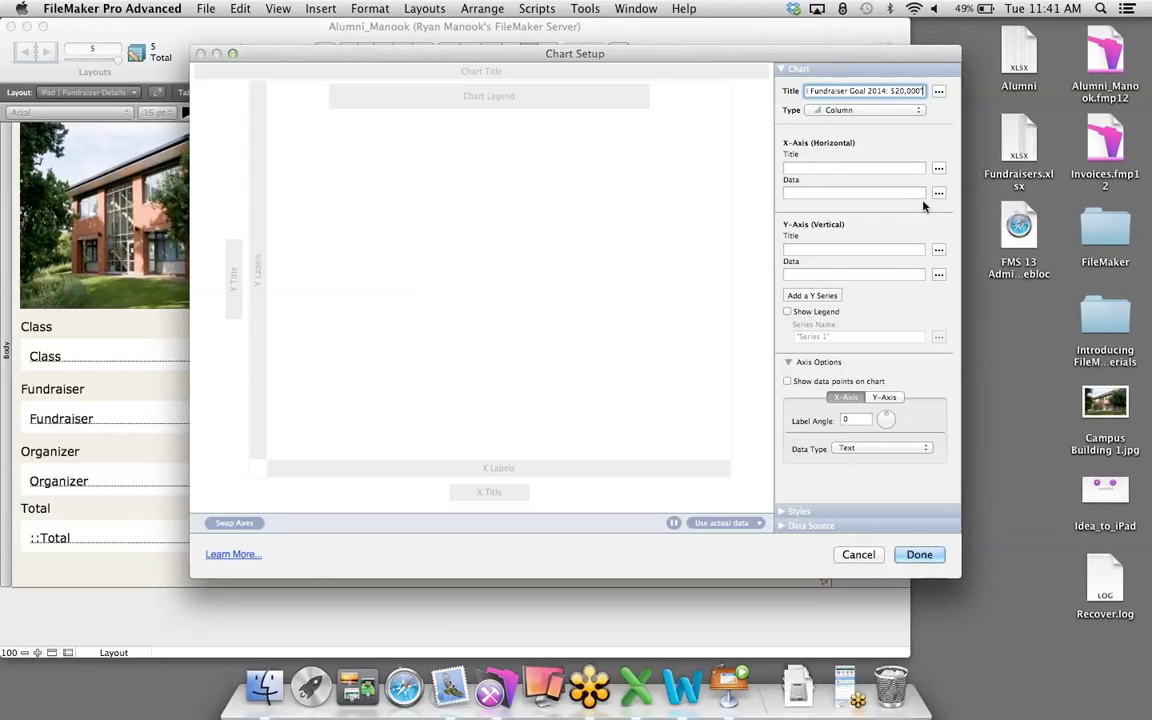
pyautogui.click(781, 526)
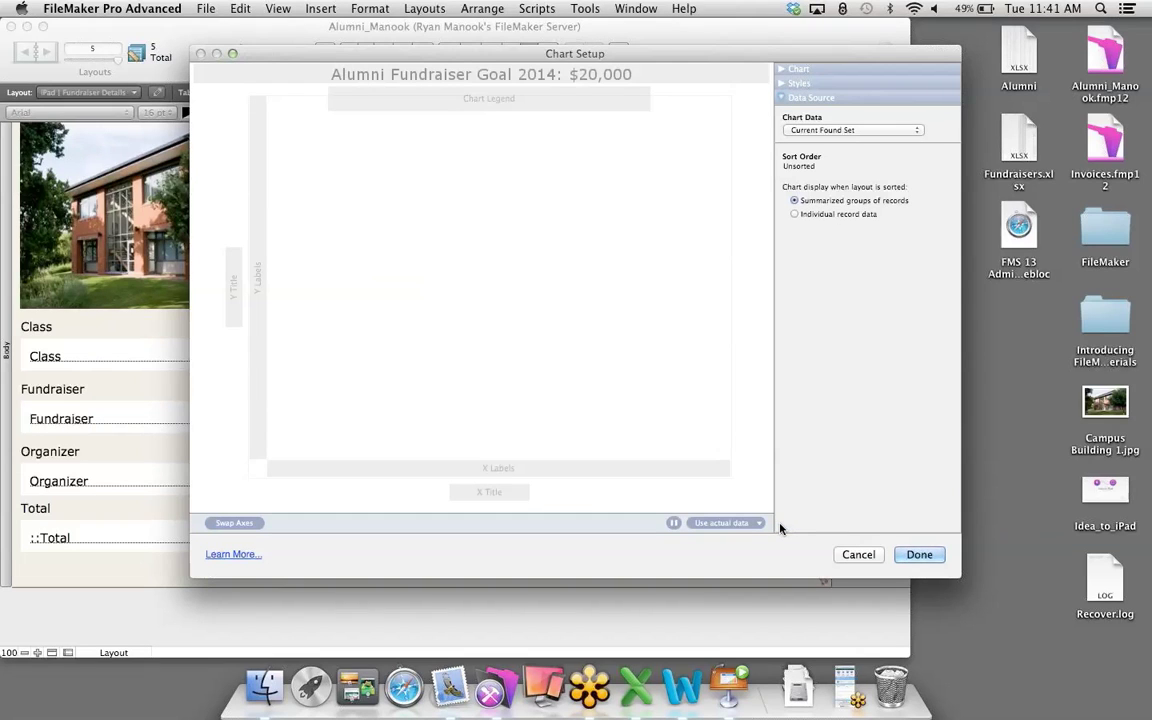
# - Base the chart on related Fundraisers 2 records, sorted ascending by Fundraiser
pyautogui.click(861, 133)
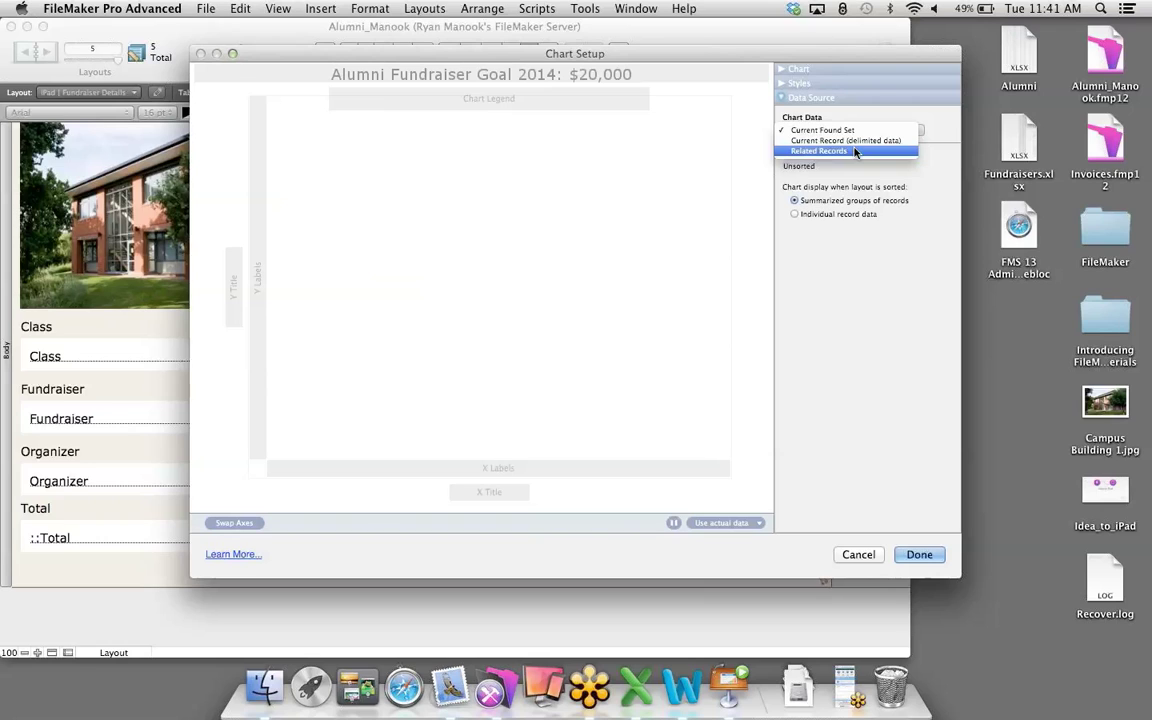
pyautogui.click(855, 152)
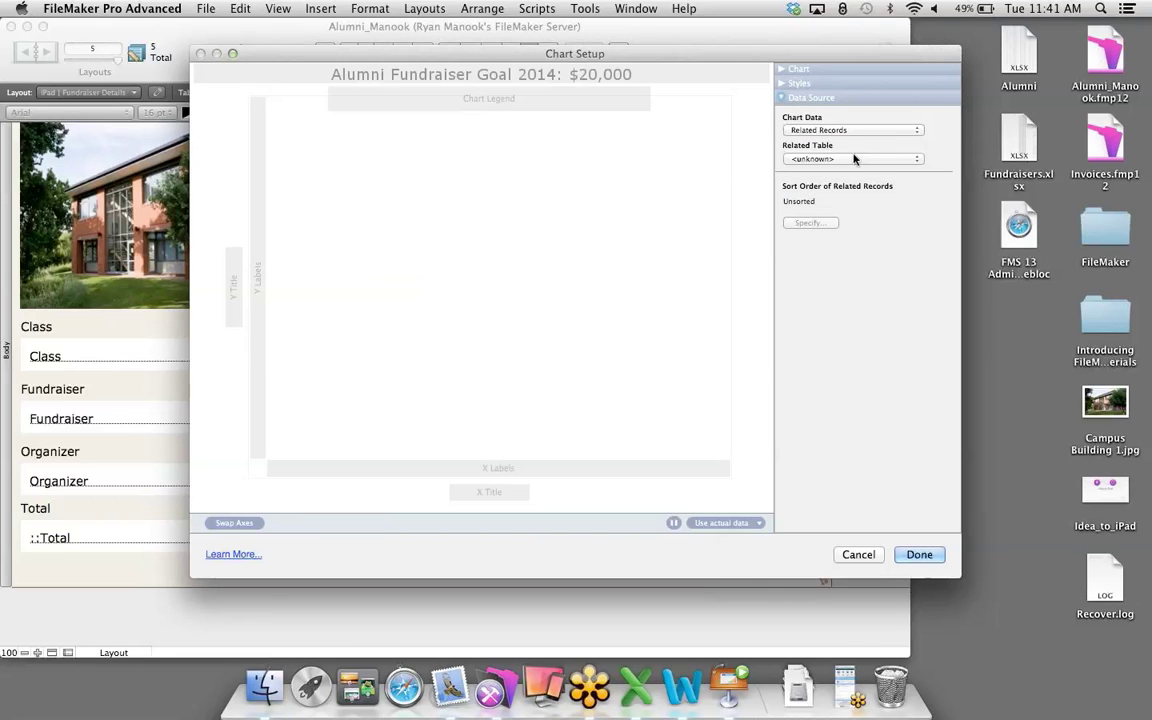
pyautogui.click(853, 159)
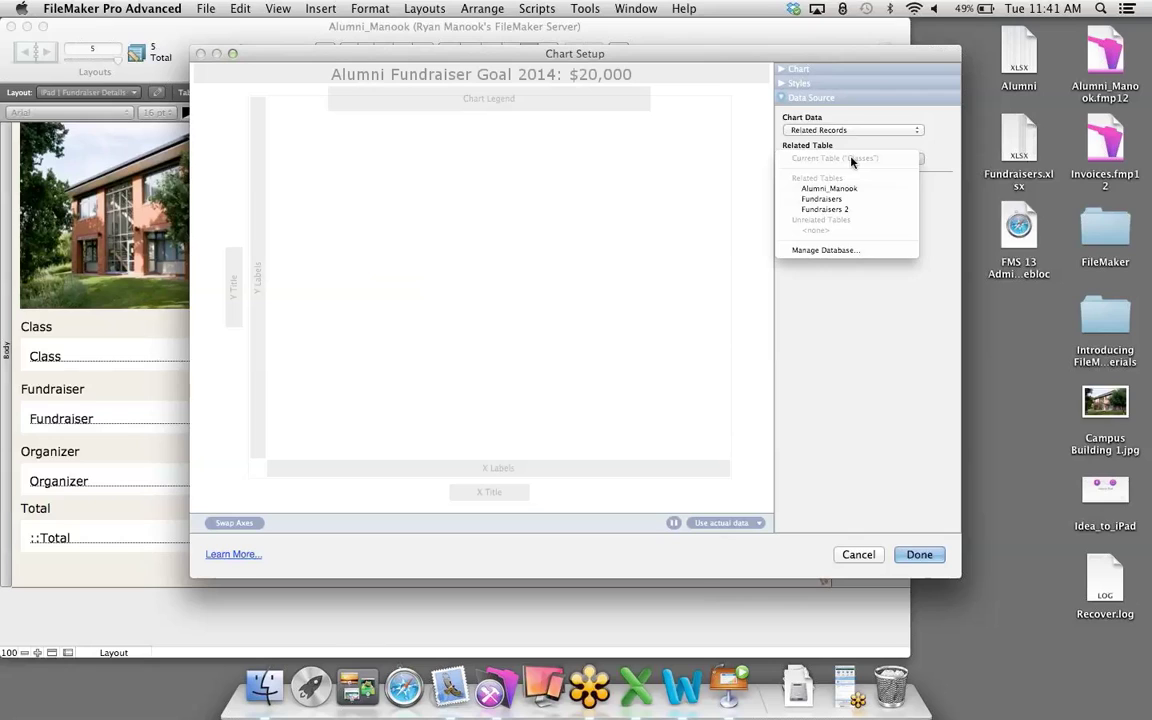
pyautogui.click(842, 210)
pyautogui.click(821, 223)
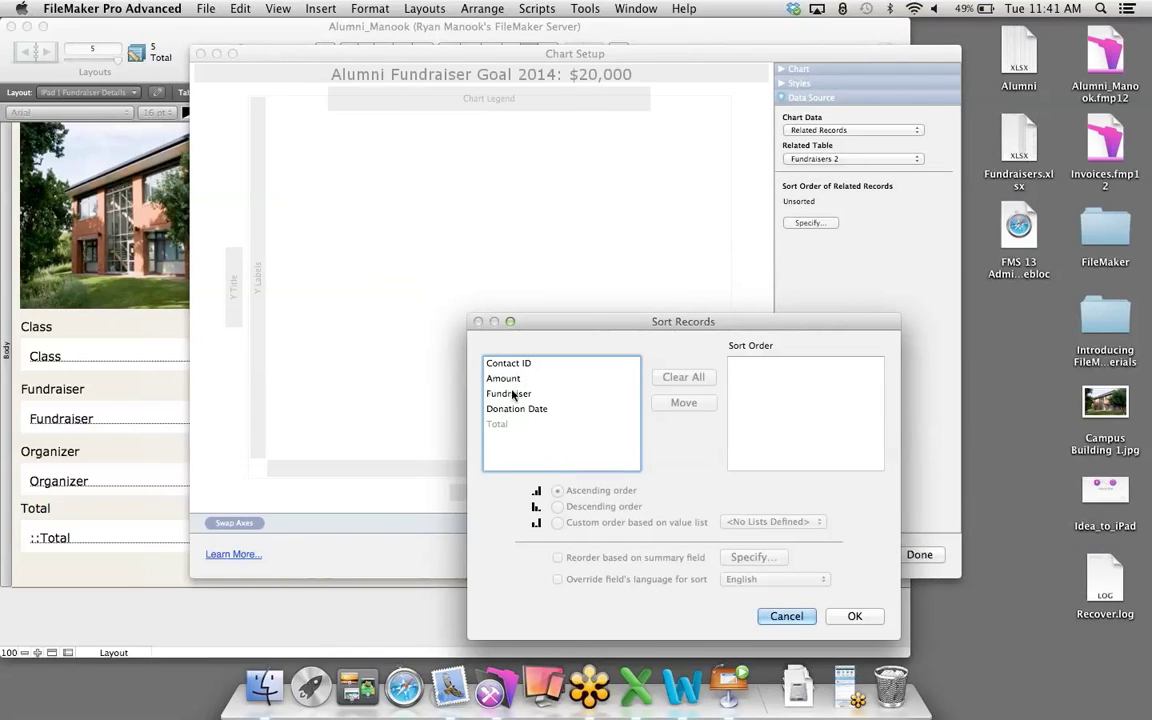
pyautogui.click(512, 394)
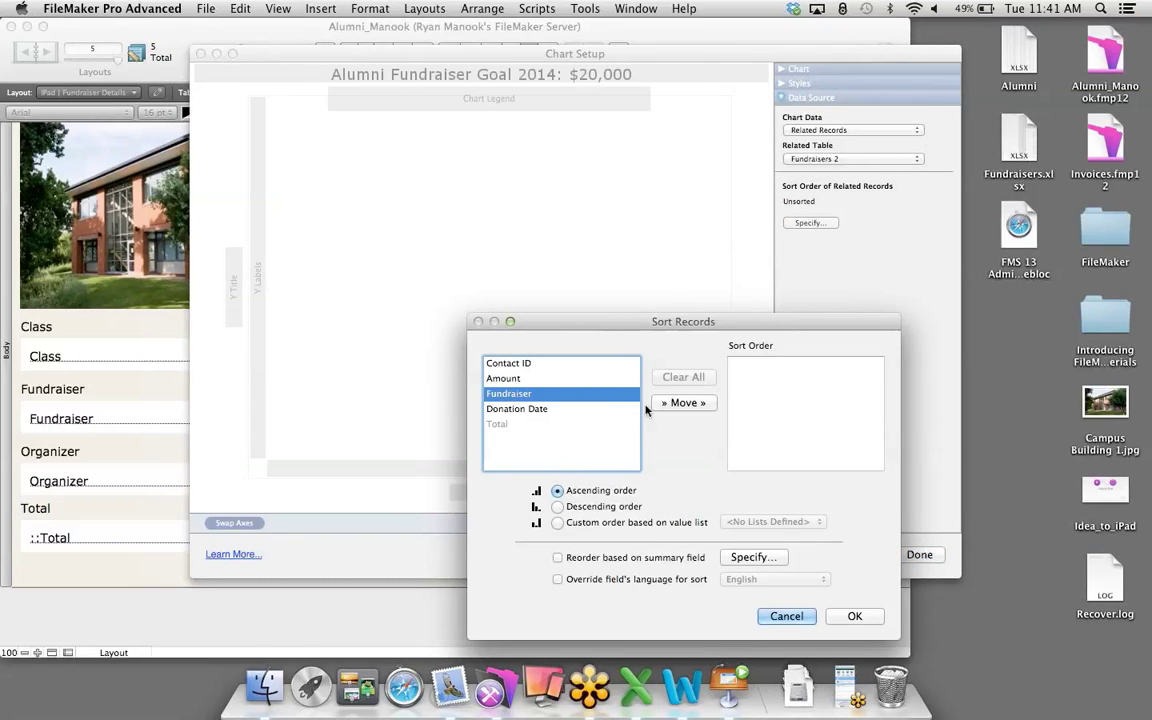
pyautogui.click(683, 403)
pyautogui.click(854, 616)
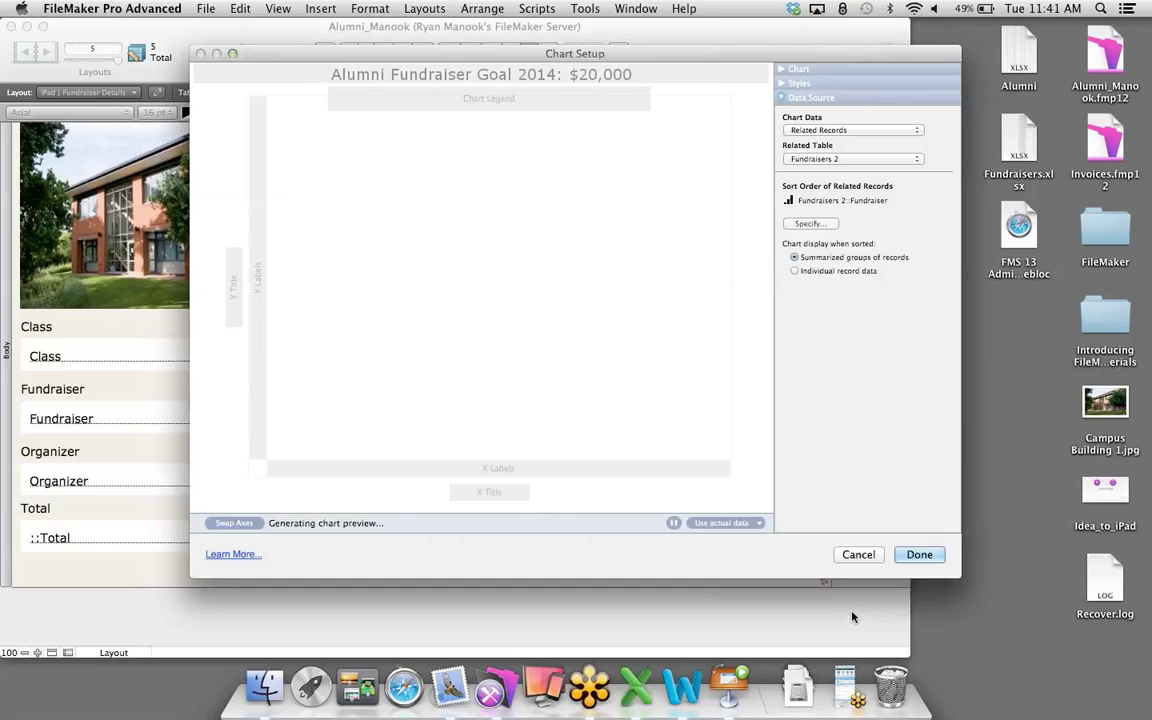
pyautogui.click(786, 69)
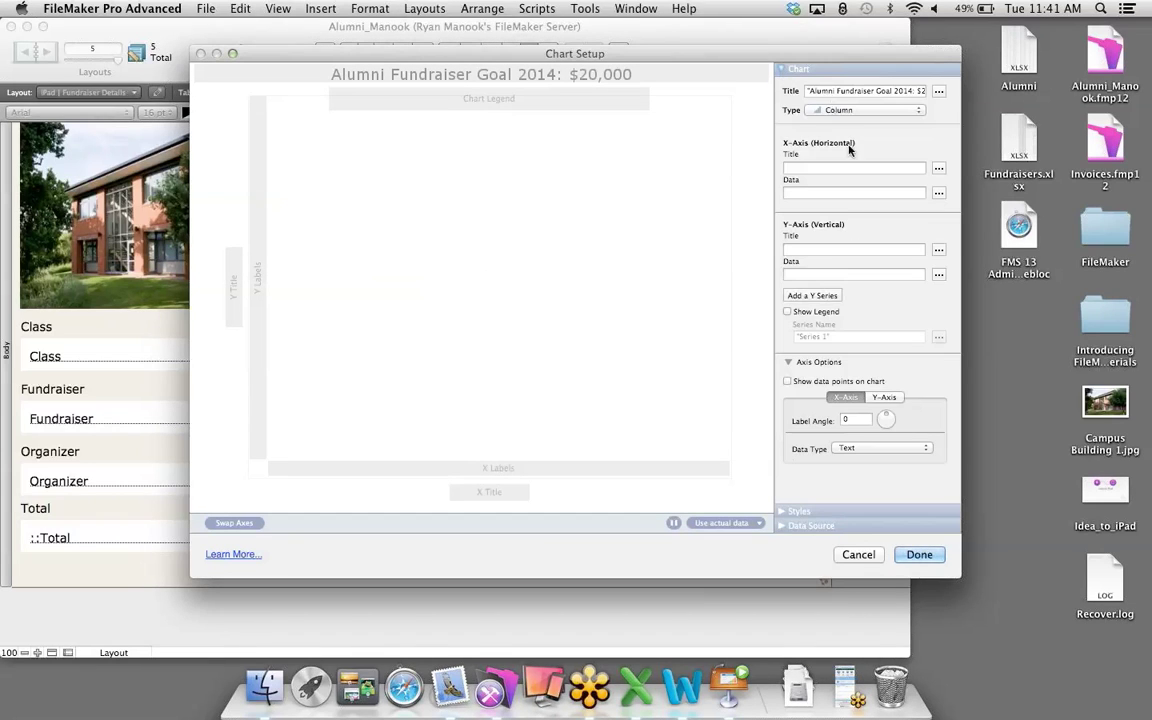
# - Set the chart's X-axis data to the Classes::Fundraiser field
pyautogui.click(938, 193)
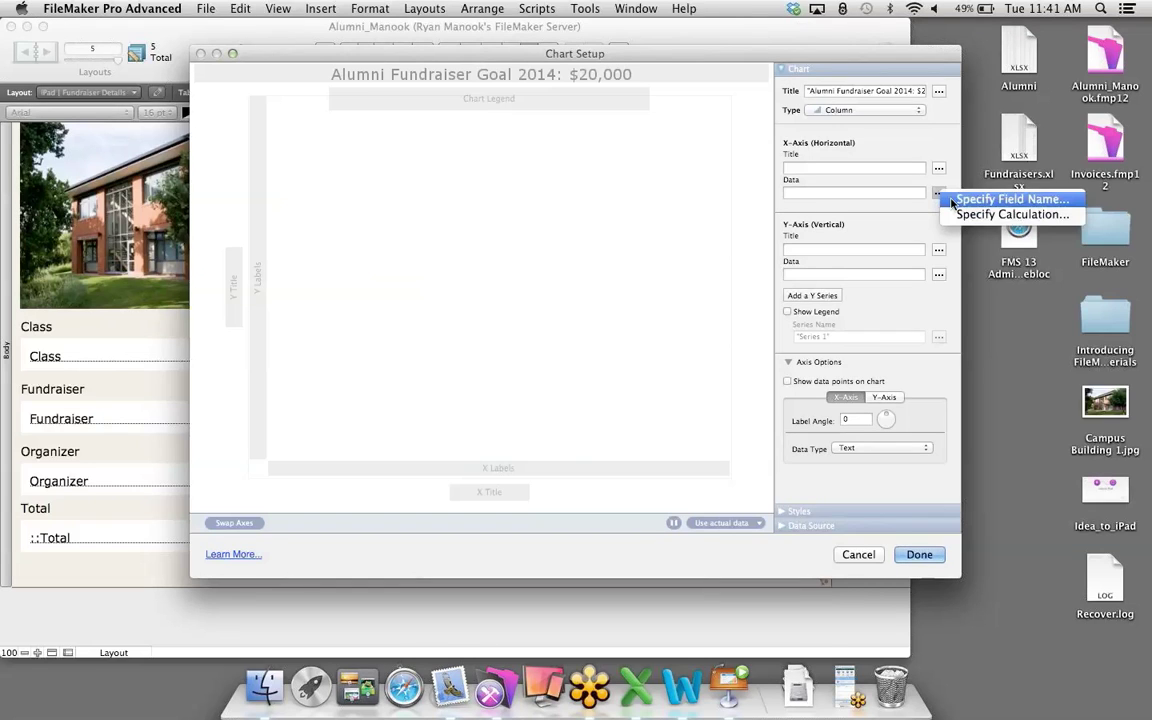
pyautogui.click(1010, 200)
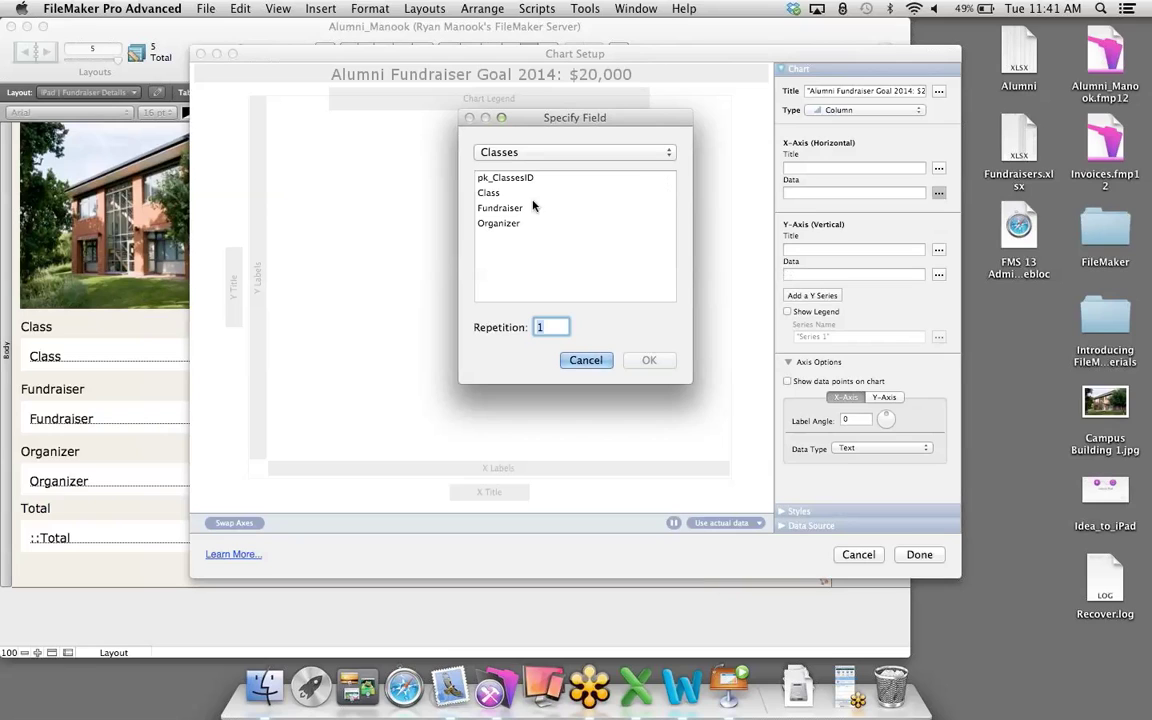
pyautogui.click(516, 209)
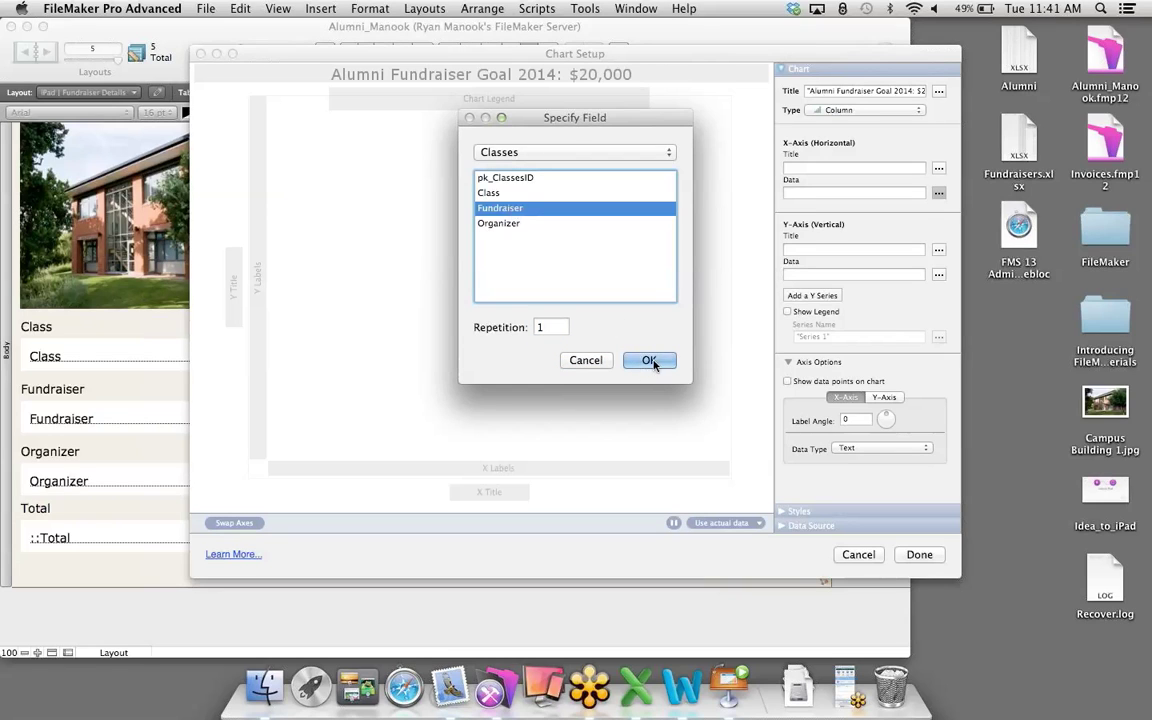
pyautogui.click(645, 361)
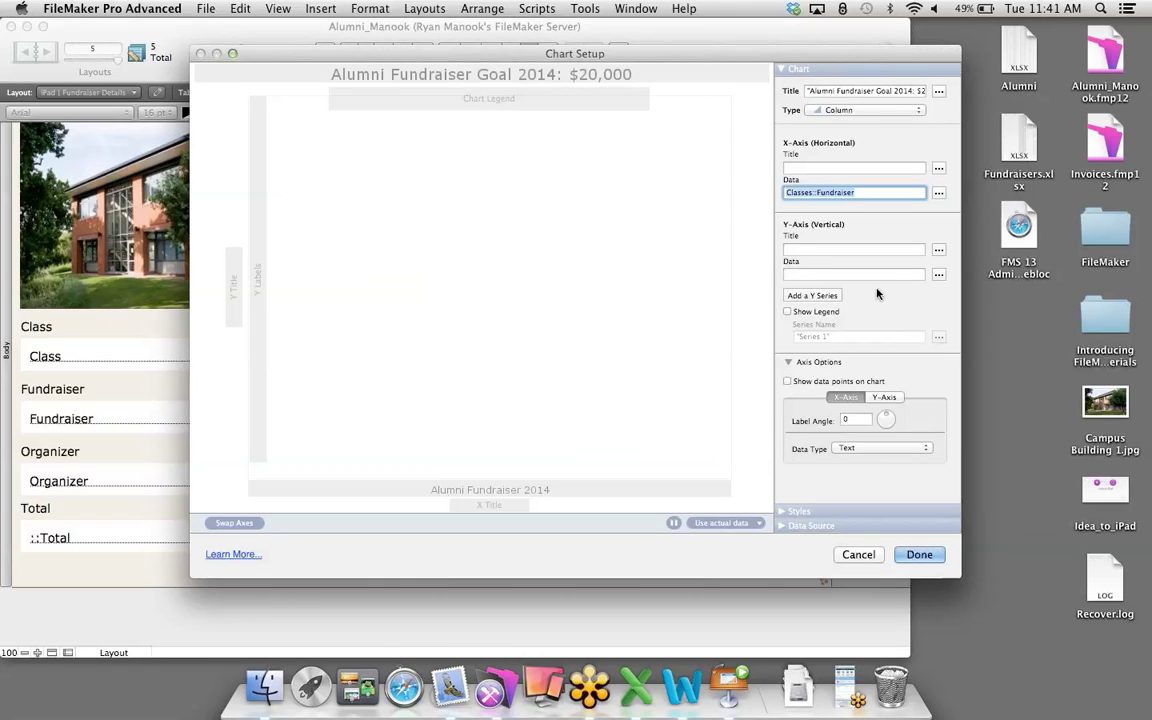
# - Set the chart's Y-axis data to the Fundraisers 2::Total field
pyautogui.click(940, 275)
pyautogui.click(958, 276)
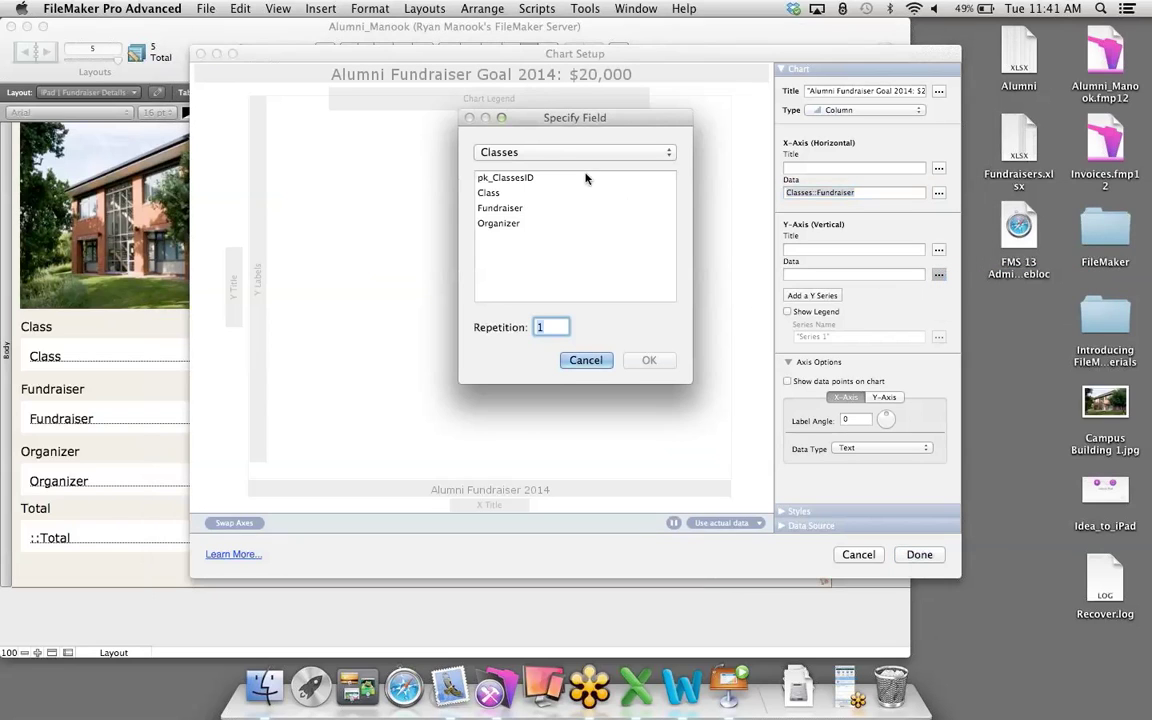
pyautogui.click(519, 154)
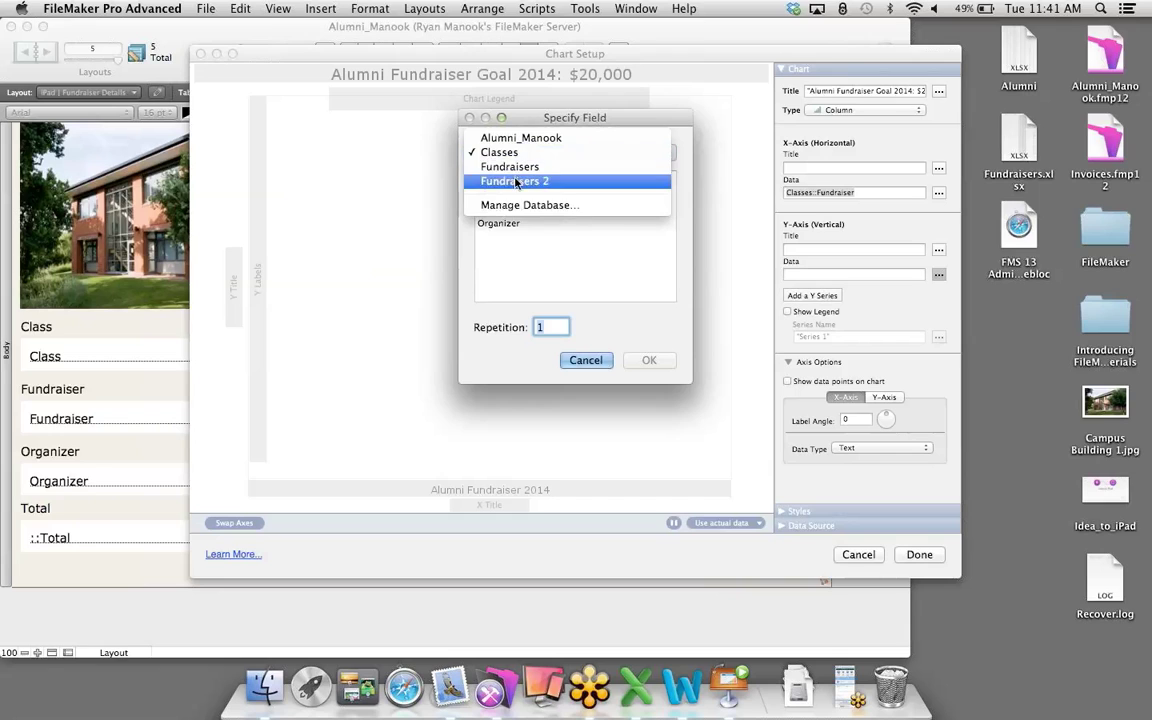
pyautogui.click(515, 181)
pyautogui.click(489, 240)
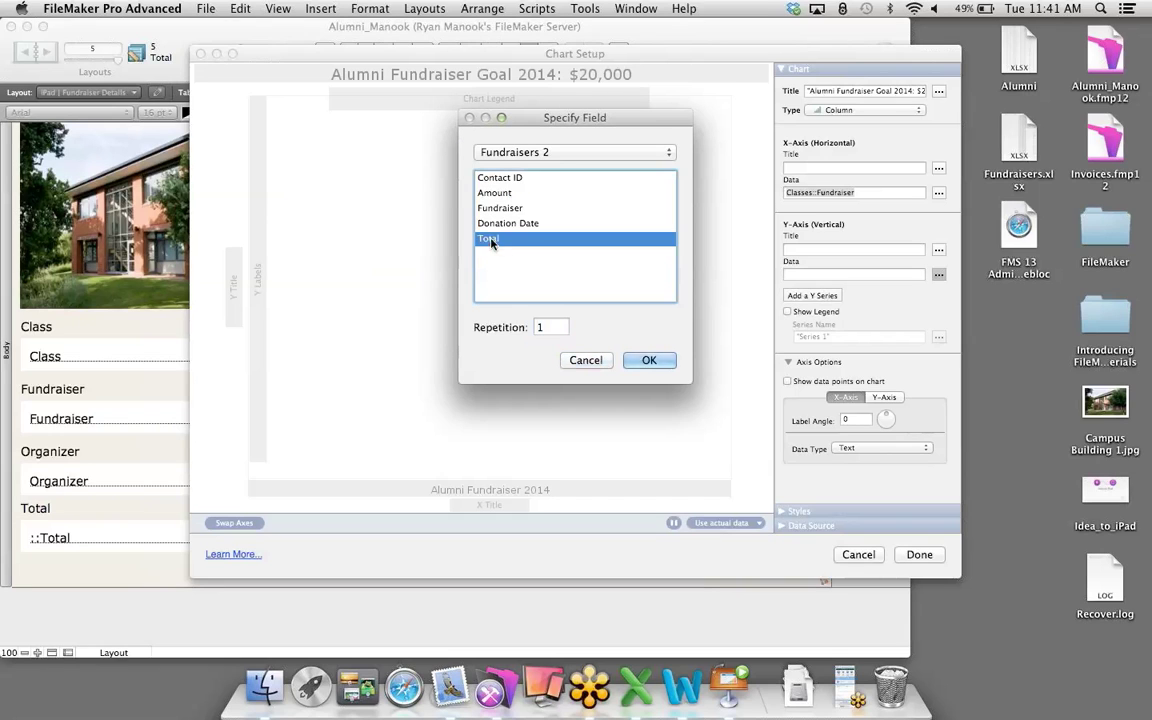
pyautogui.click(649, 360)
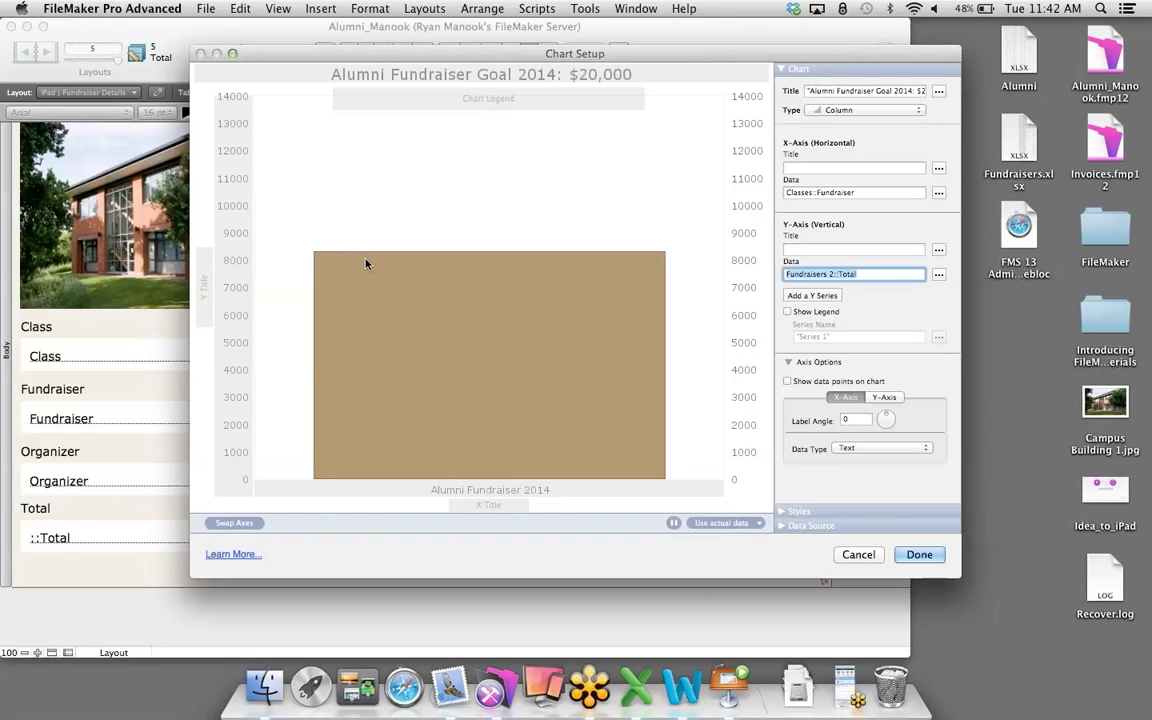
# - Show data points and format the Y-axis as currency with thousands separators and $-1234 notation
pyautogui.click(794, 383)
pyautogui.click(886, 398)
pyautogui.scroll(-3, 818, 447)
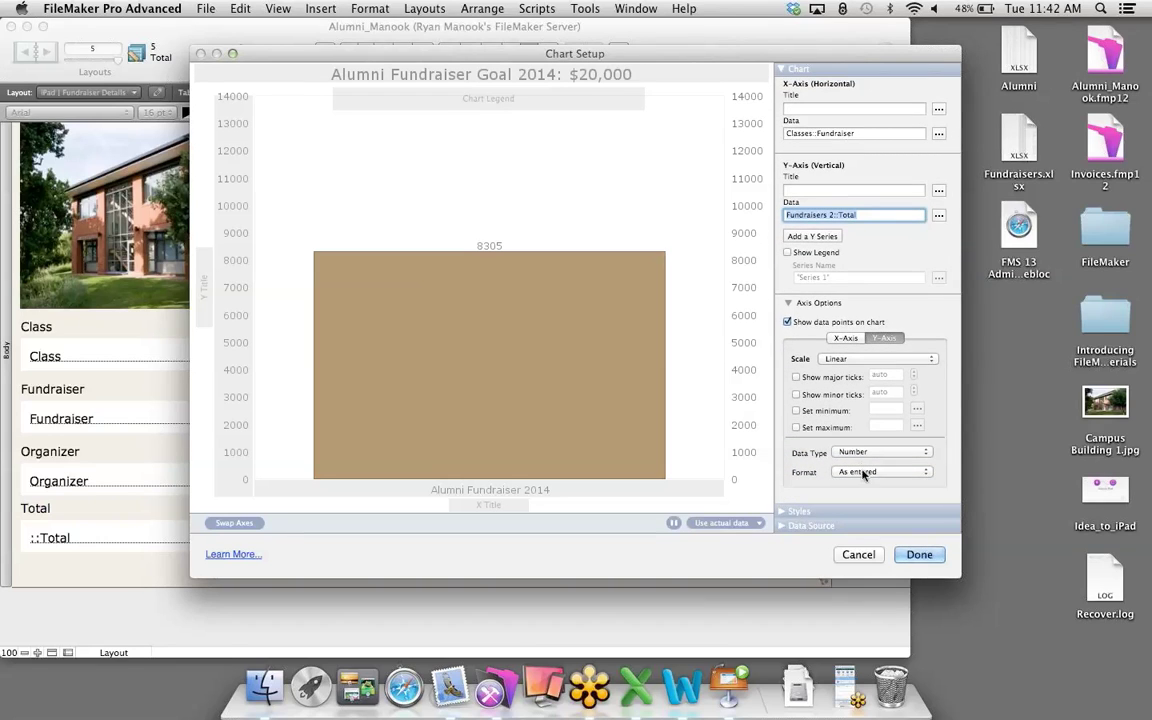
pyautogui.click(864, 472)
pyautogui.click(855, 492)
pyautogui.scroll(-2, 815, 462)
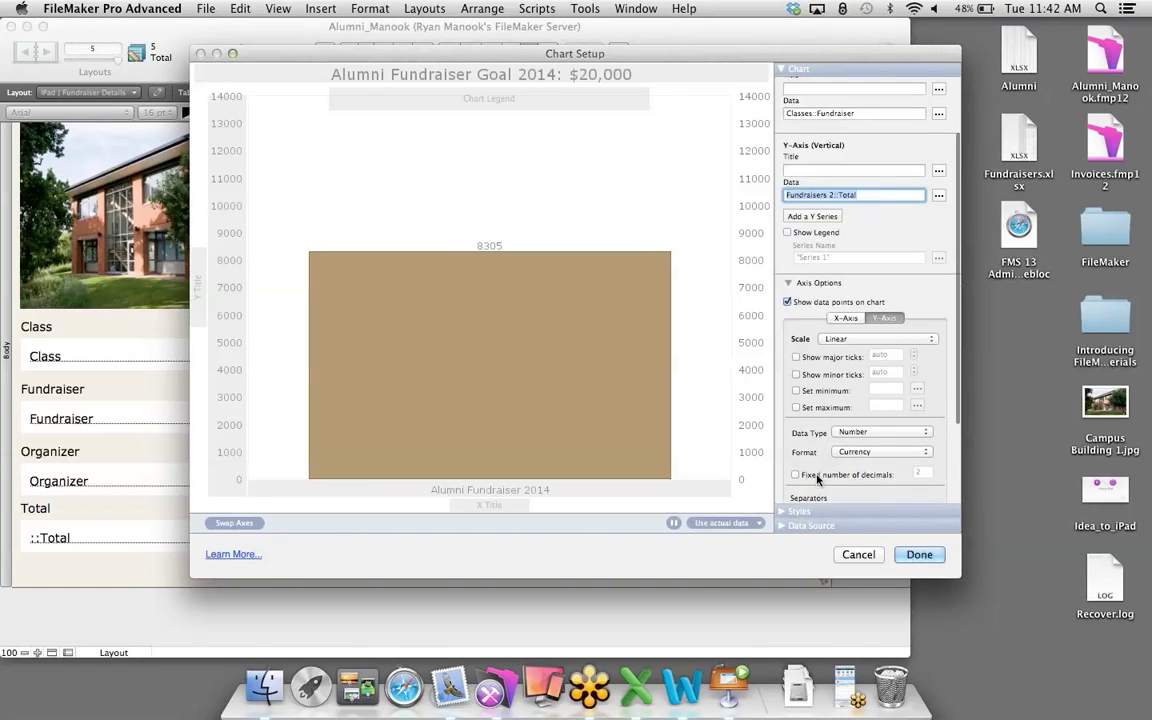
pyautogui.click(797, 447)
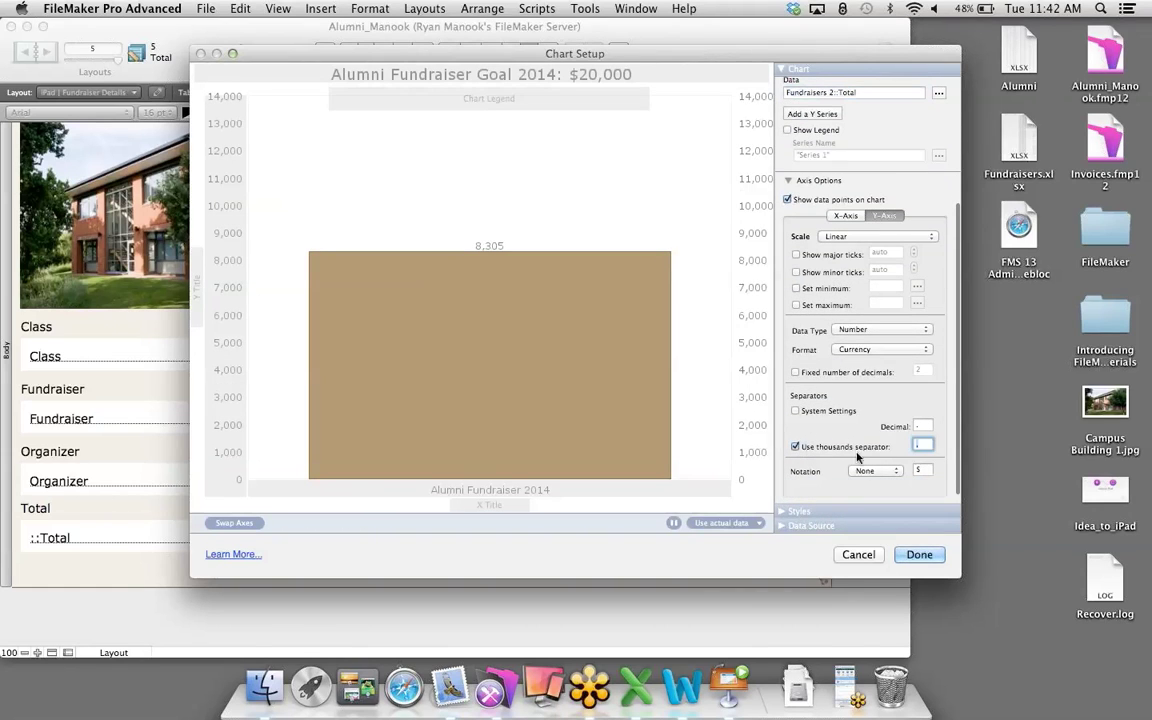
pyautogui.click(872, 471)
pyautogui.click(872, 481)
pyautogui.scroll(1, 855, 316)
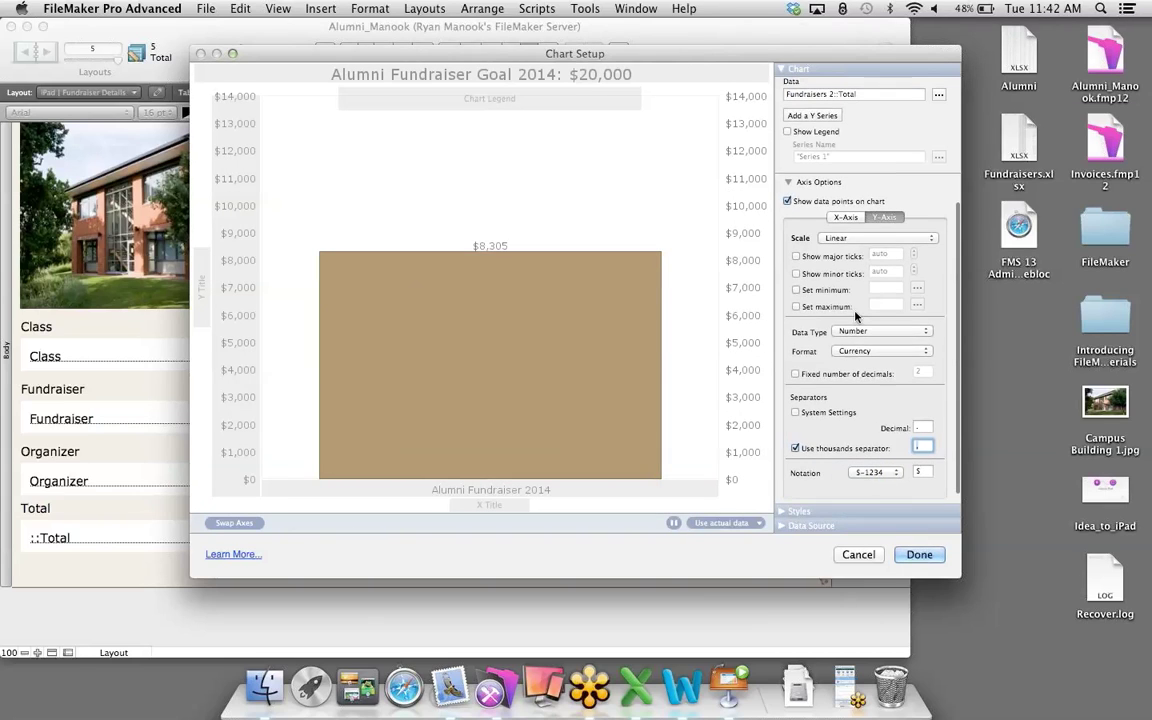
# - Fix the Y-axis maximum at 30,000 and finish the chart setup
pyautogui.click(868, 309)
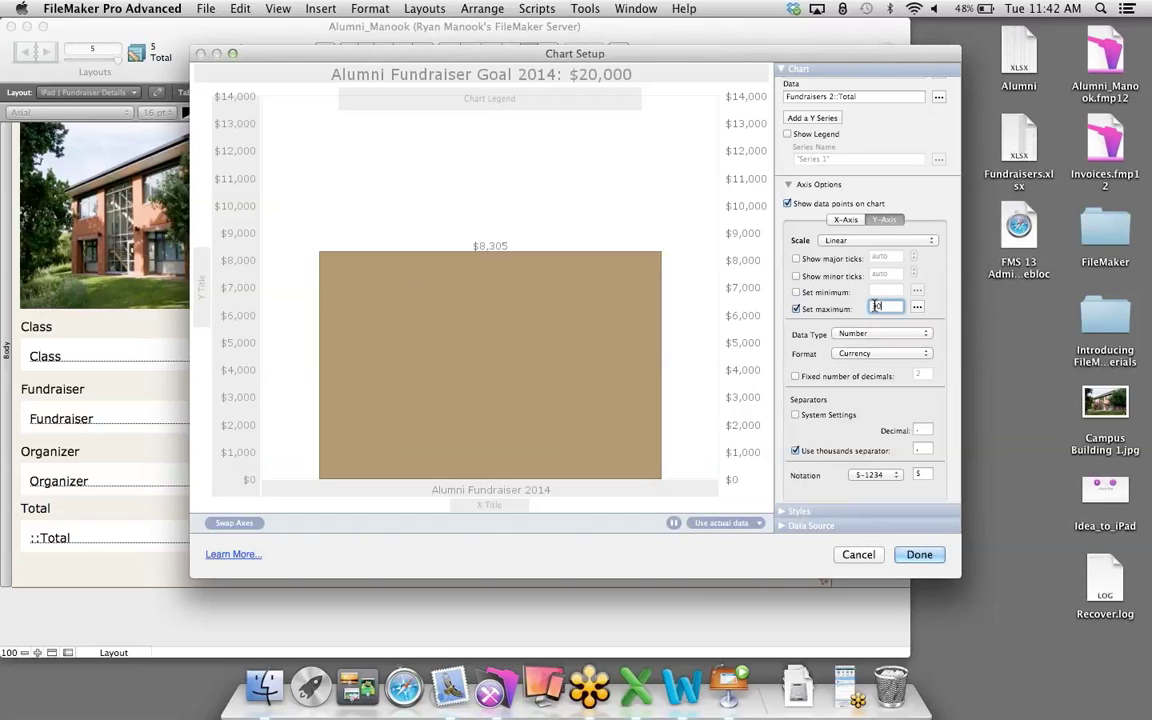
pyautogui.write('20,000')
pyautogui.press('Return')
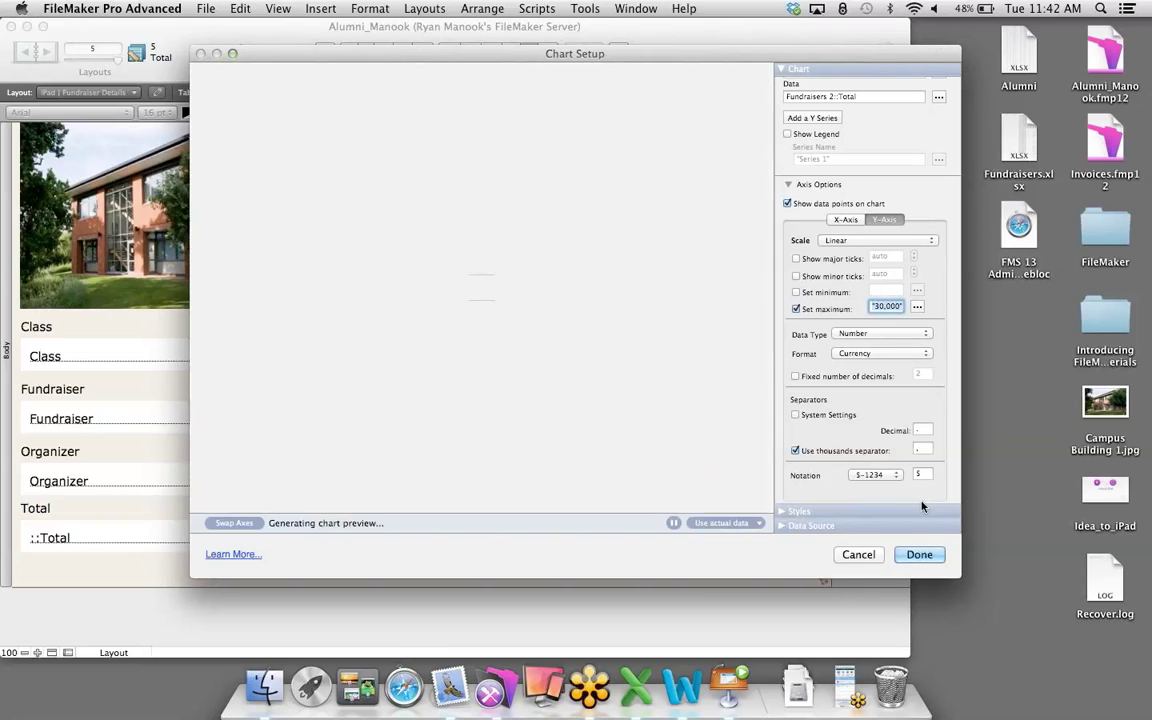
pyautogui.click(919, 555)
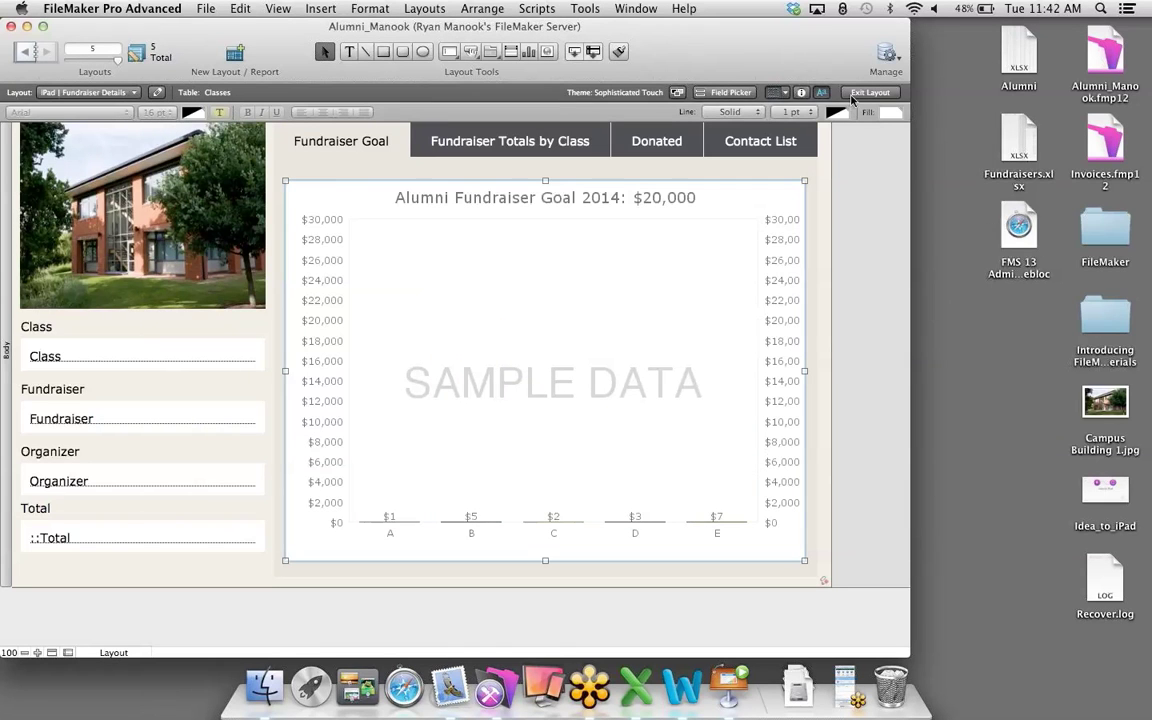
# - Return to Browse mode and view the Fundraiser Totals by Class, Donated and Contact List tabs
pyautogui.click(860, 93)
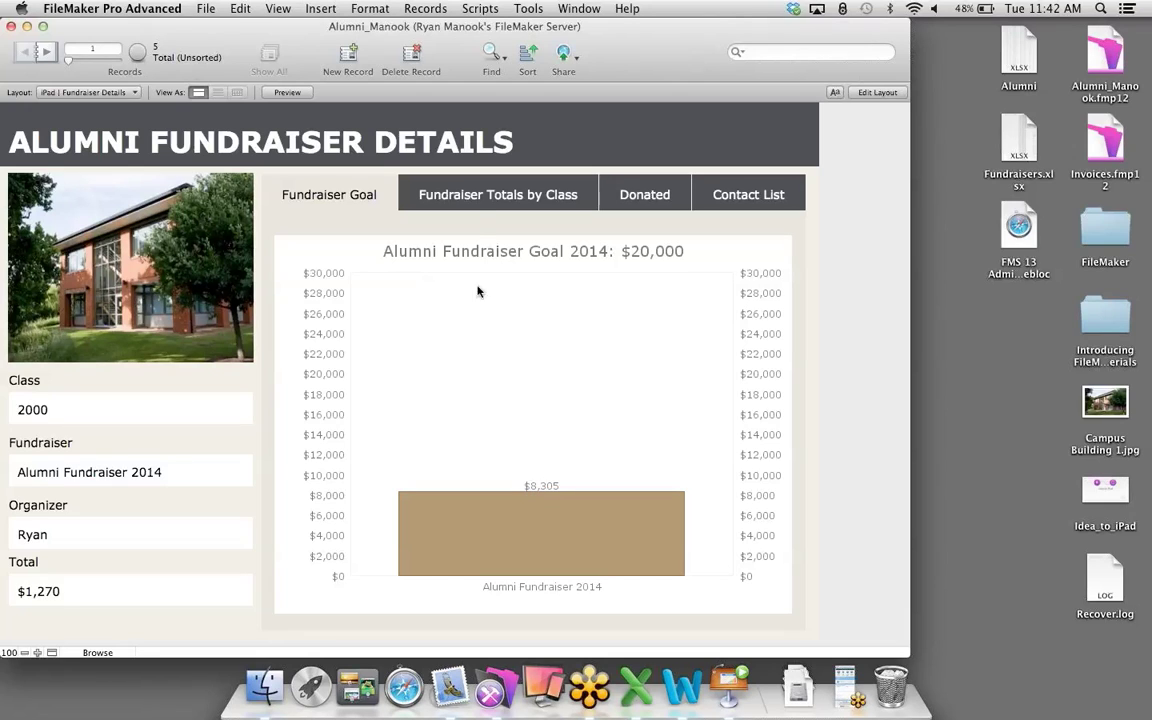
pyautogui.click(487, 206)
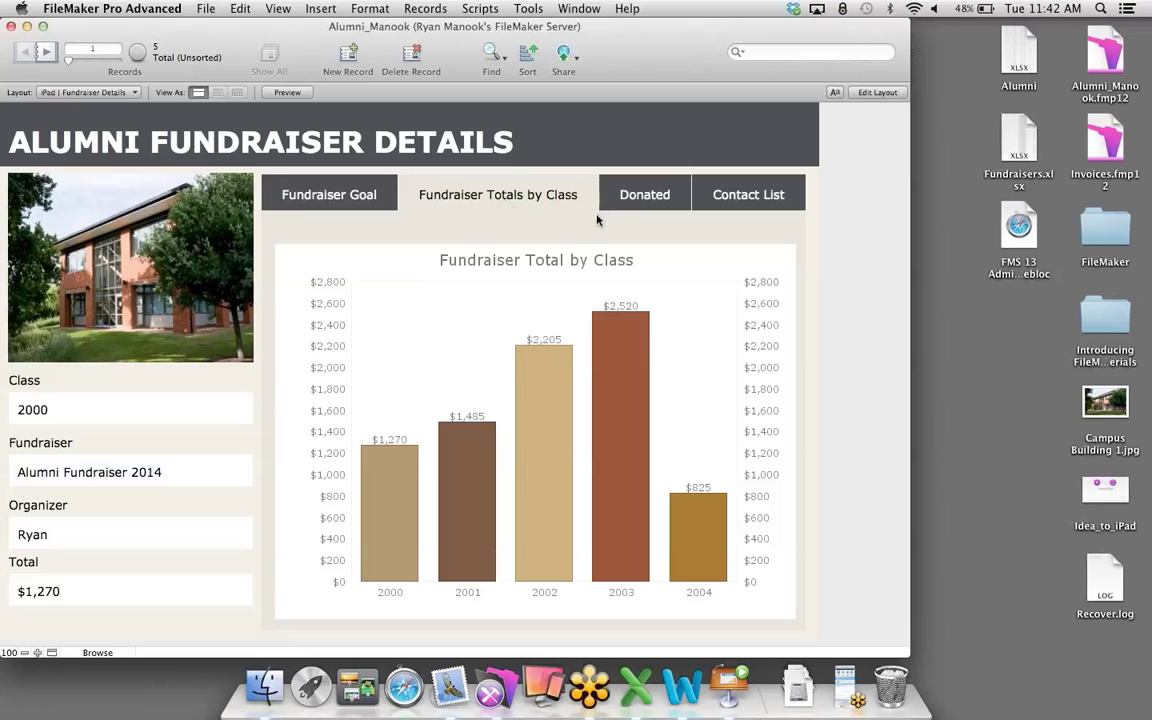
pyautogui.click(638, 206)
pyautogui.scroll(-5, 589, 391)
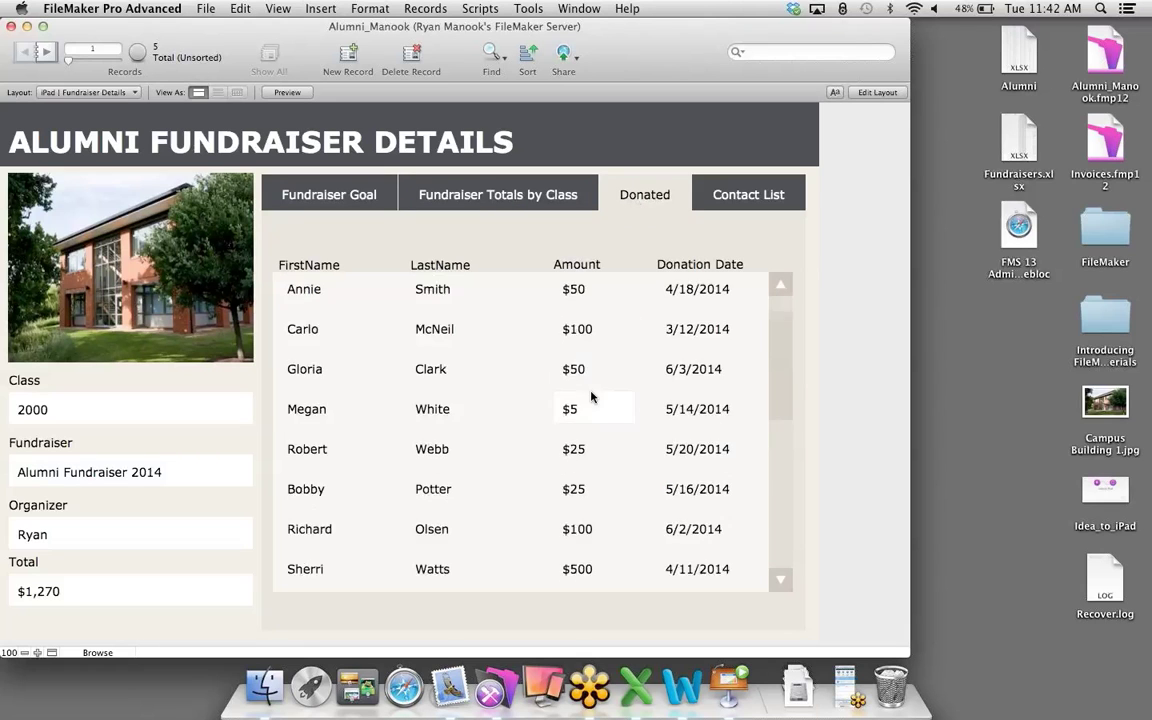
pyautogui.scroll(5, 591, 397)
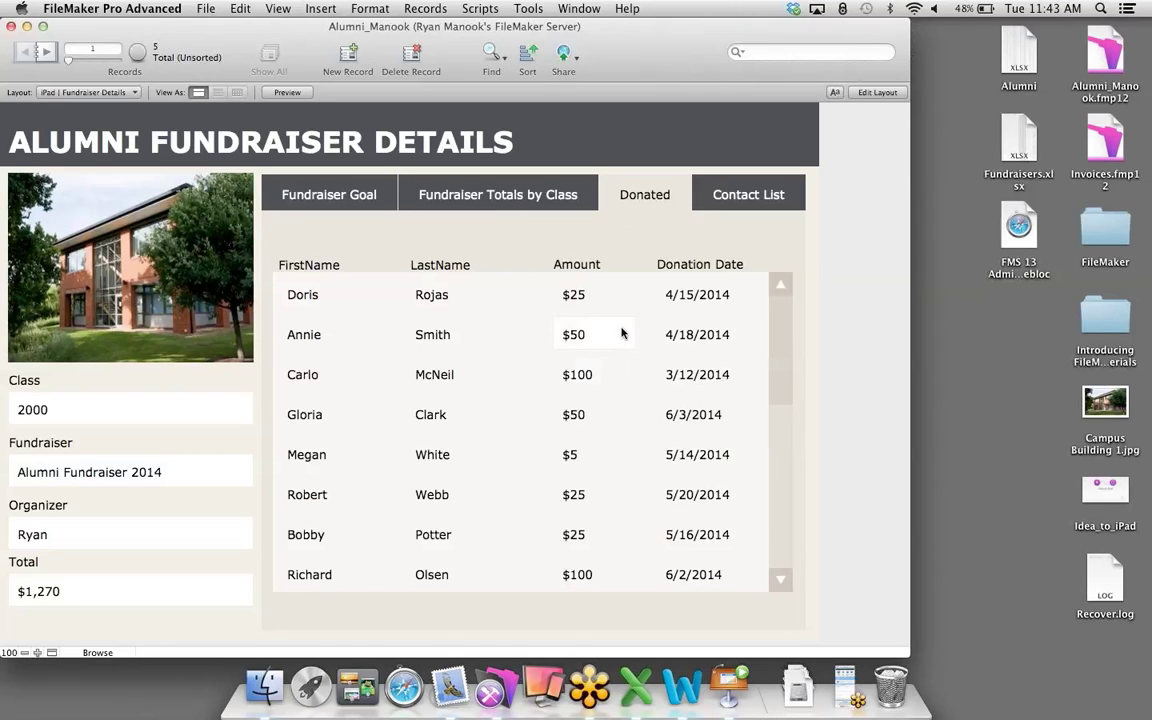
pyautogui.click(741, 199)
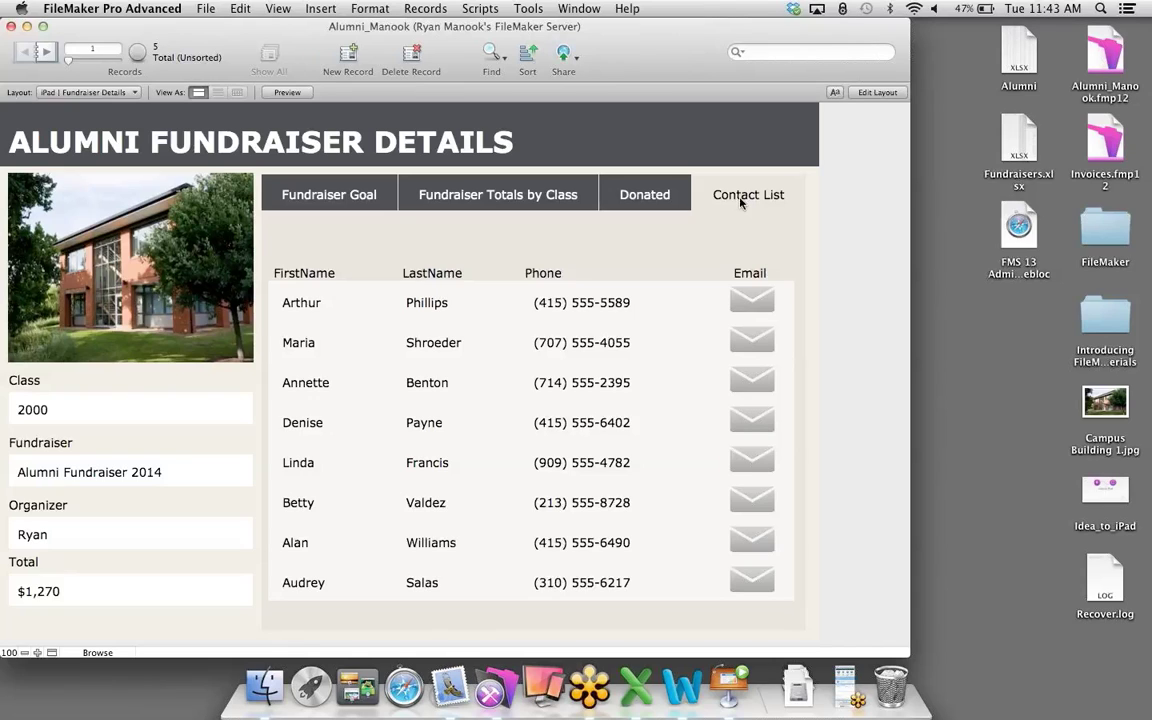
# - Show the layout on the iPad mirror in Reflector, then display the Idea to iPad slide in Keynote
pyautogui.click(545, 676)
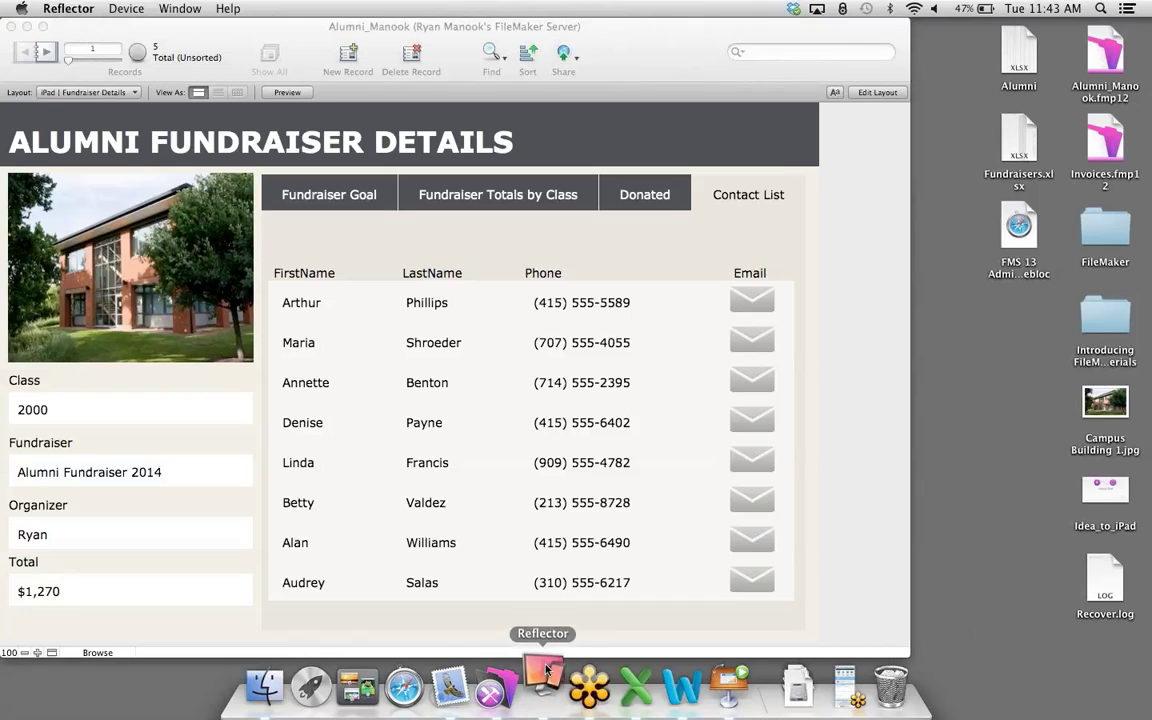
pyautogui.click(28, 32)
pyautogui.click(27, 28)
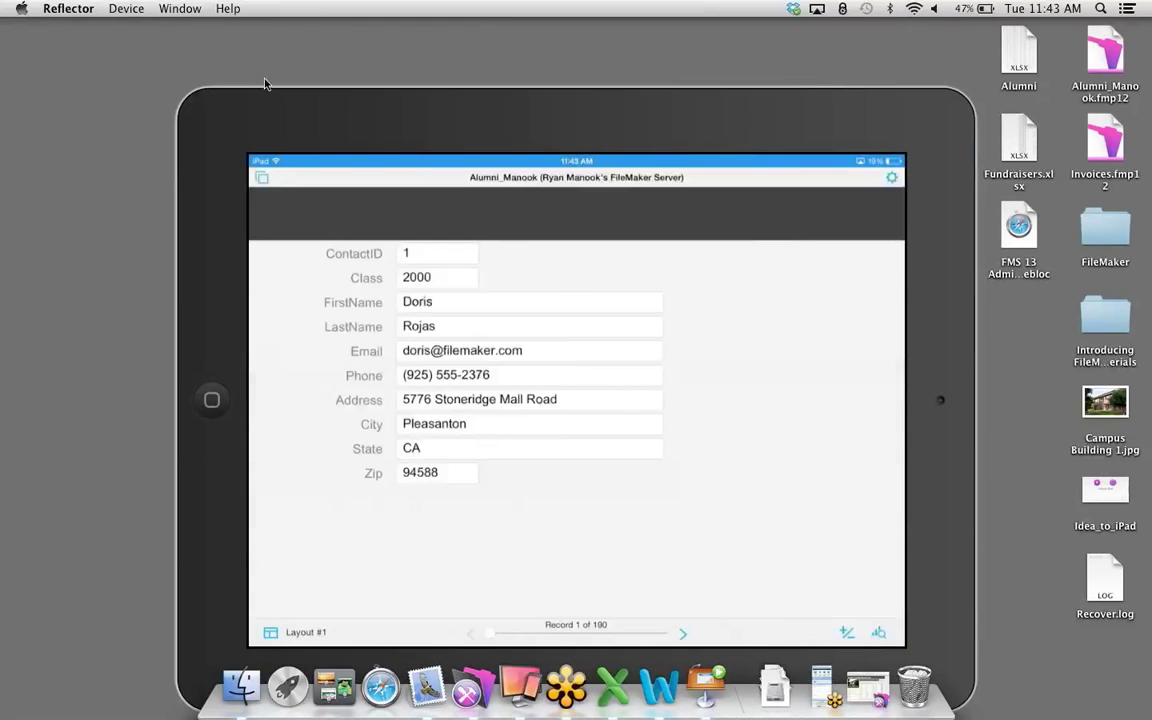
pyautogui.moveTo(314, 113); pyautogui.dragTo(314, 52)
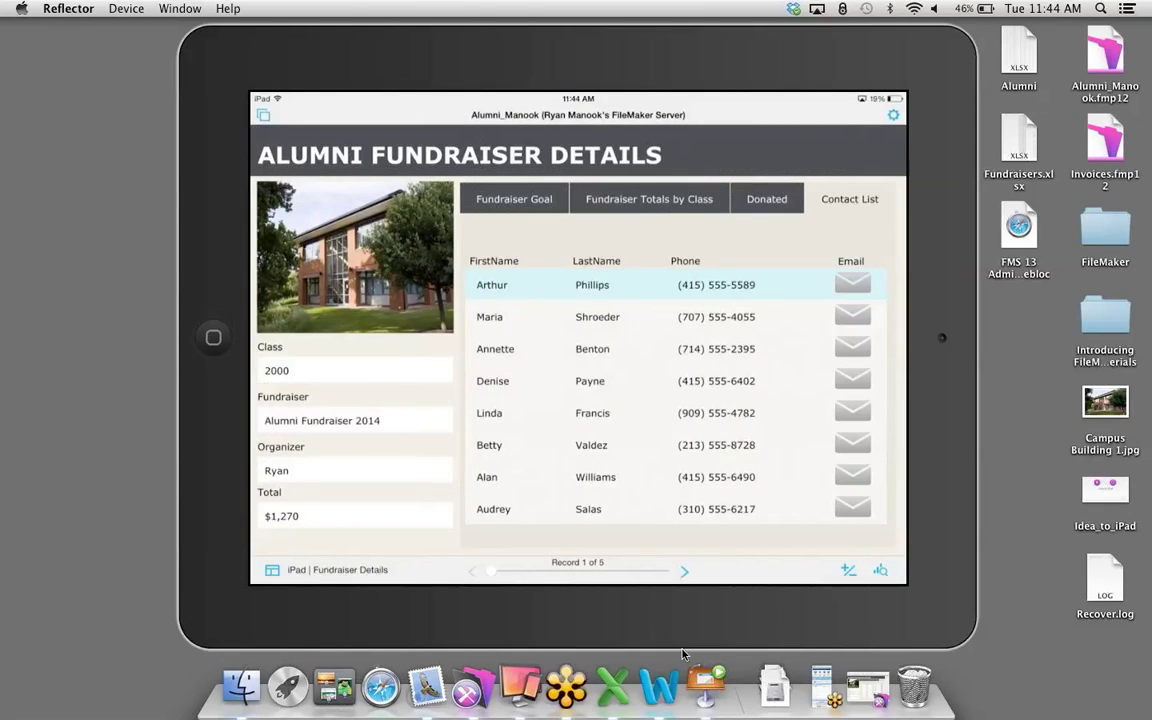
pyautogui.click(705, 685)
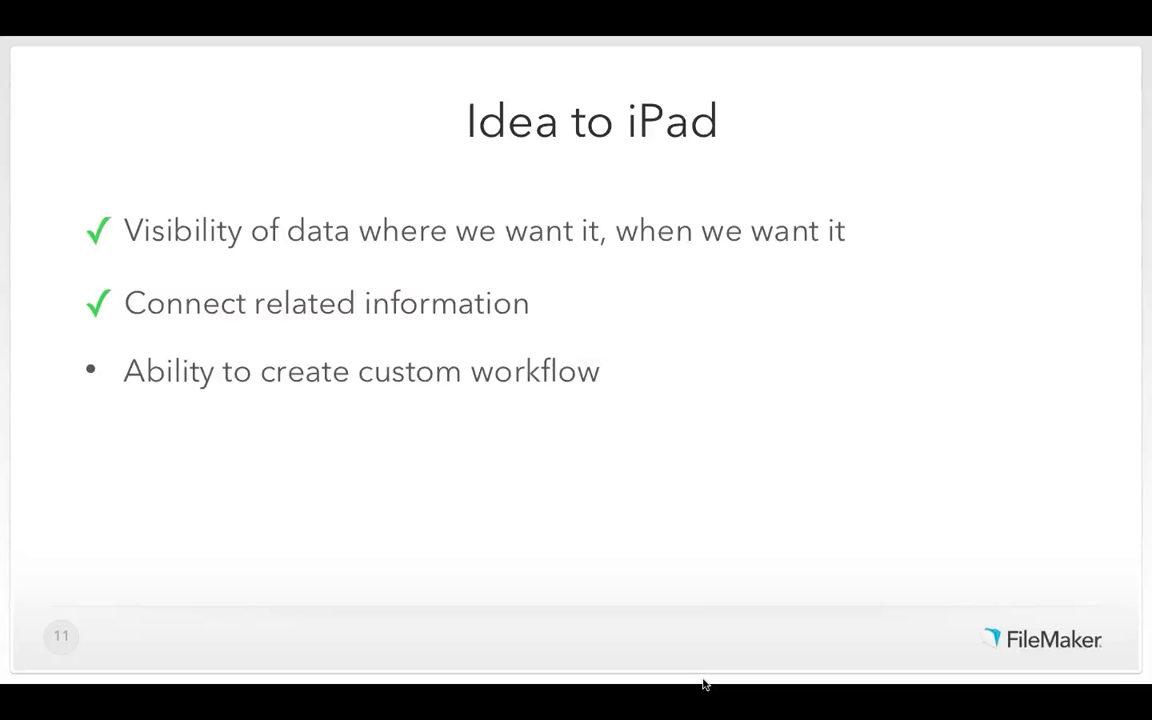